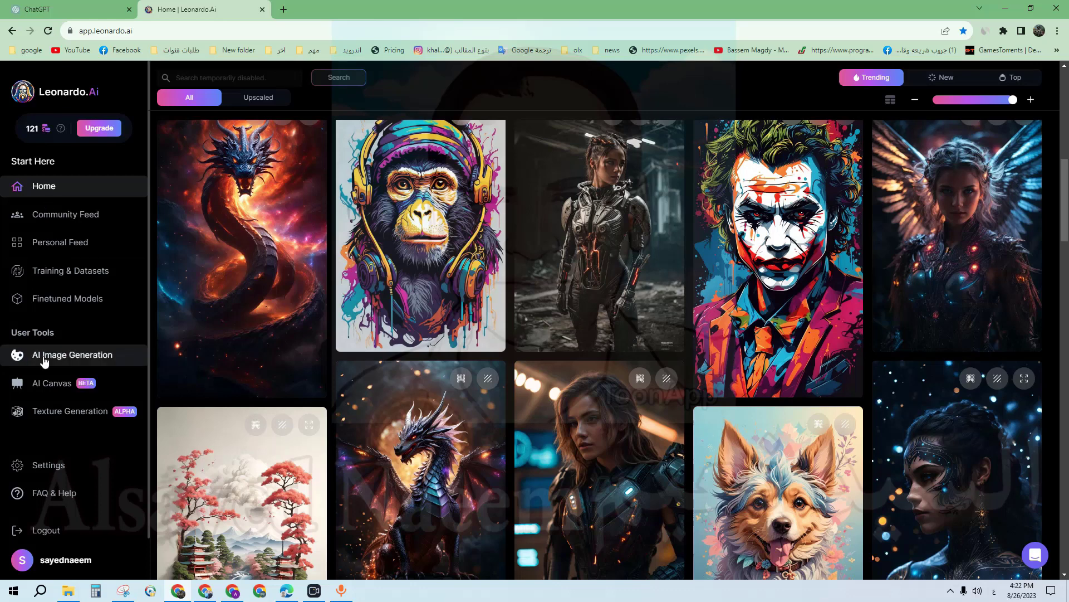
Step: Open AI Image Generation, look through the earlier generations and clear the existing prompt
{"action": "left_click", "coordinate": [86, 366]}
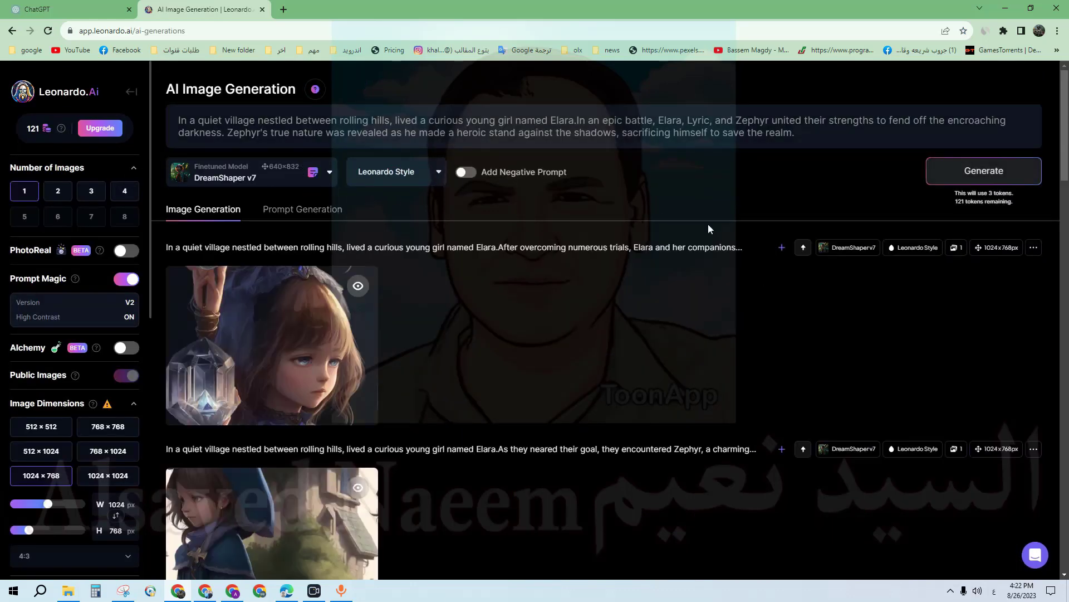
{"action": "scroll", "coordinate": [666, 368], "scroll_direction": "down", "scroll_amount": 15}
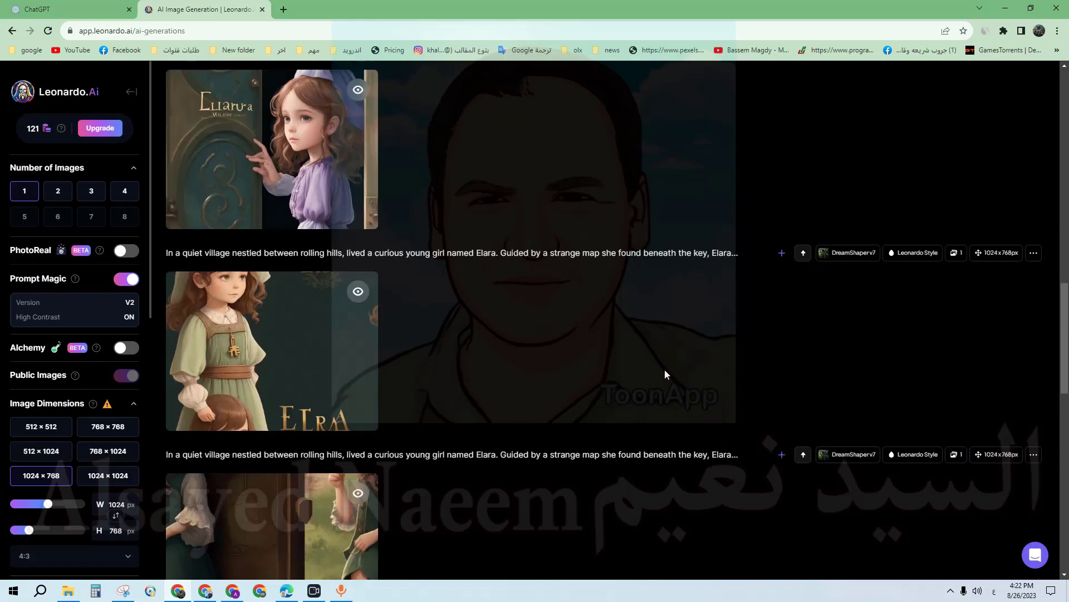
{"action": "scroll", "coordinate": [634, 356], "scroll_direction": "up", "scroll_amount": 15}
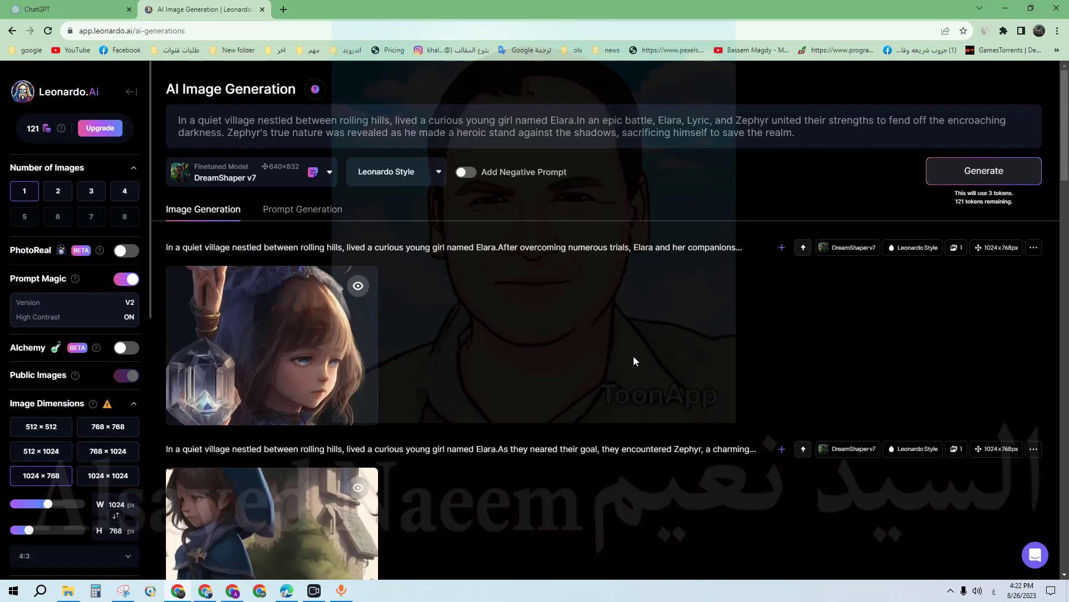
{"action": "triple_click", "coordinate": [239, 134]}
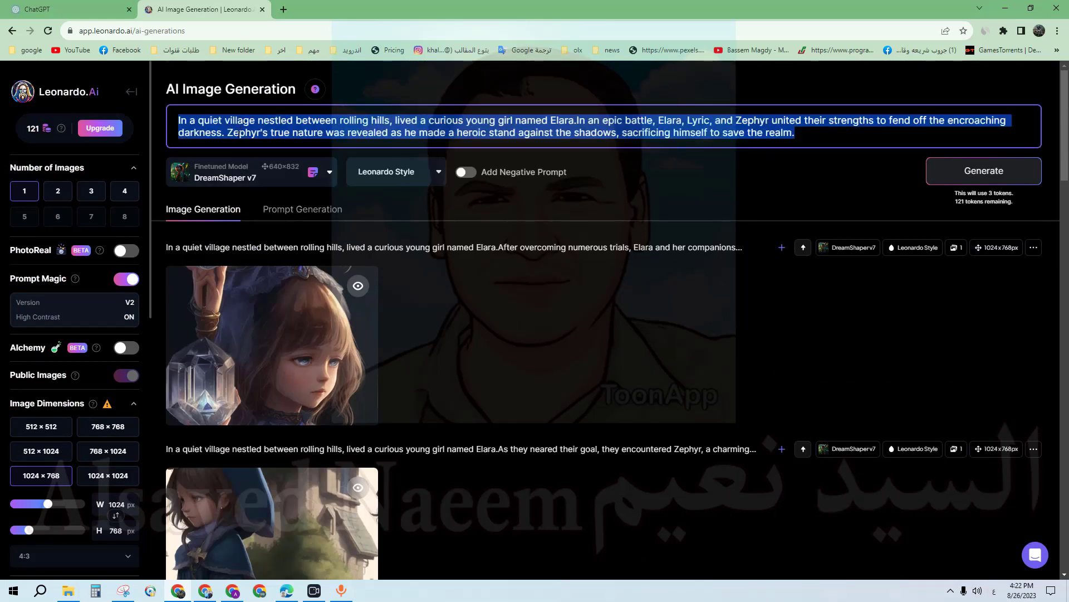
{"action": "key", "text": "BackSpace"}
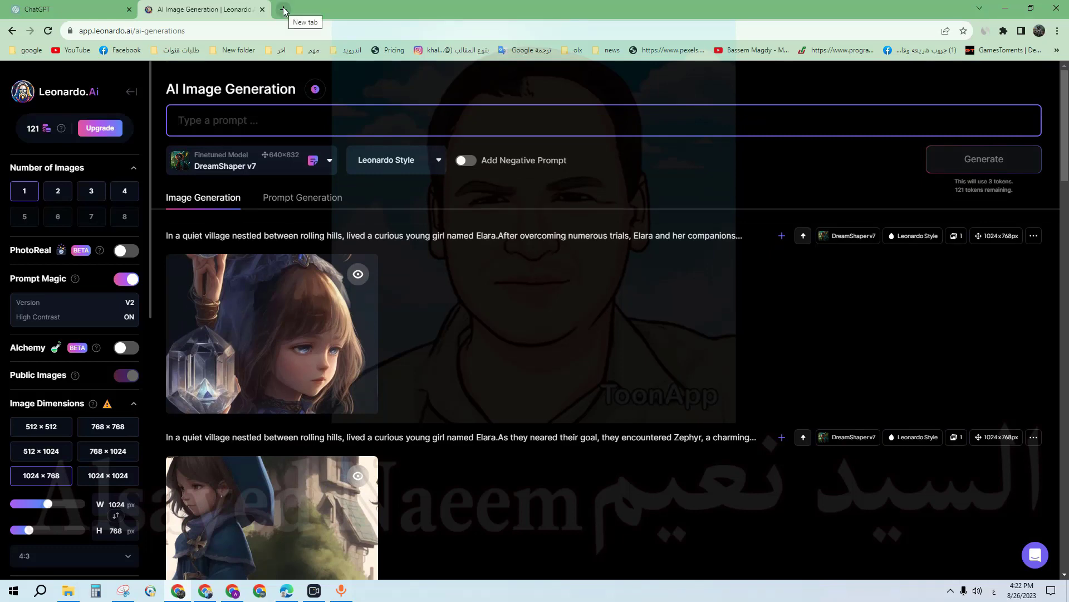
Step: Open Google Translate in a new tab, translate "قنة قصص شيقة" into English and copy the translation
{"action": "left_click", "coordinate": [283, 10]}
{"action": "left_click", "coordinate": [508, 50]}
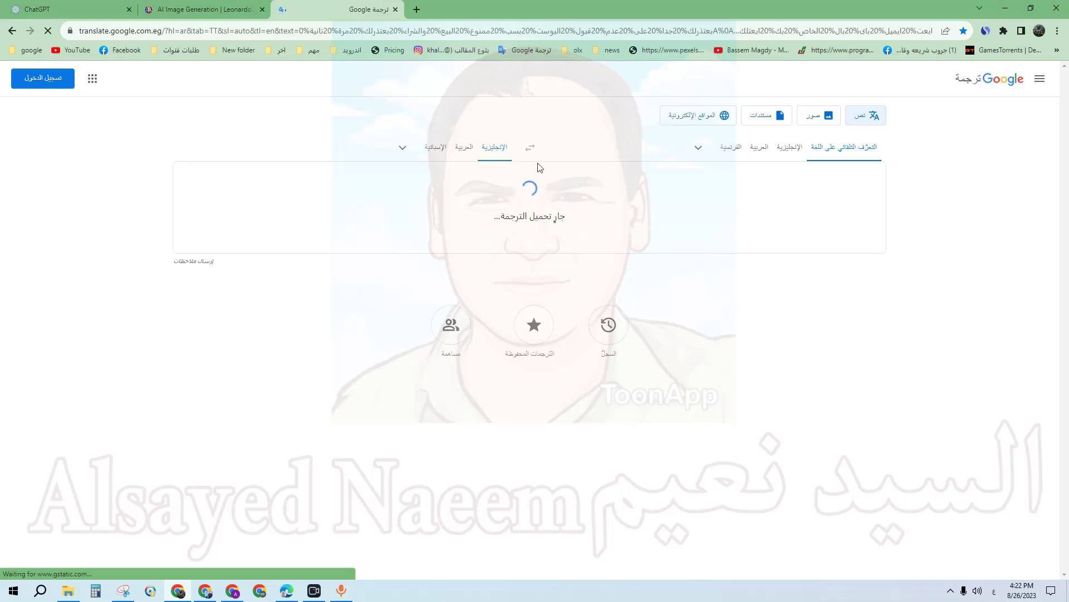
{"action": "type", "text": "قن"}
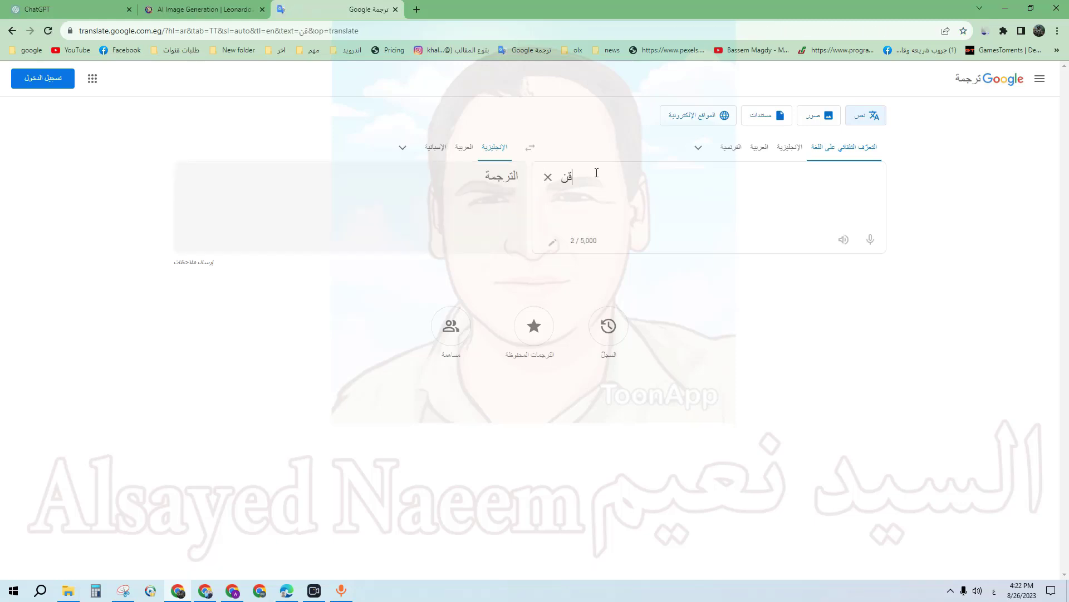
{"action": "type", "text": "ة قصص شيقة"}
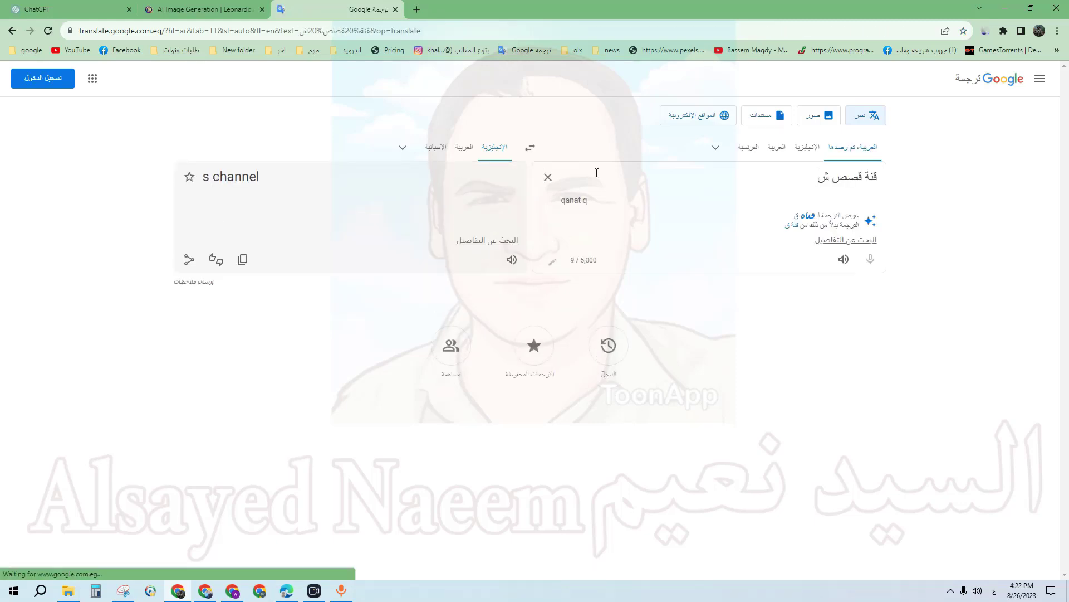
{"action": "left_click", "coordinate": [242, 260]}
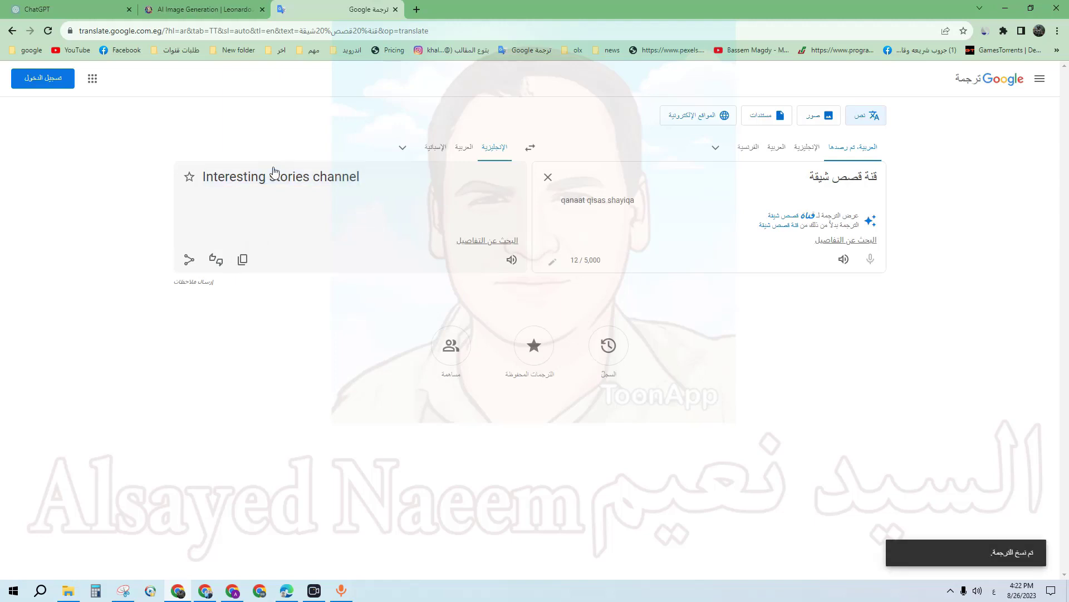
Step: Return to Leonardo.Ai and paste "Interesting stories channel" as the image prompt
{"action": "left_click", "coordinate": [174, 7]}
{"action": "right_click", "coordinate": [215, 120]}
{"action": "left_click", "coordinate": [250, 208]}
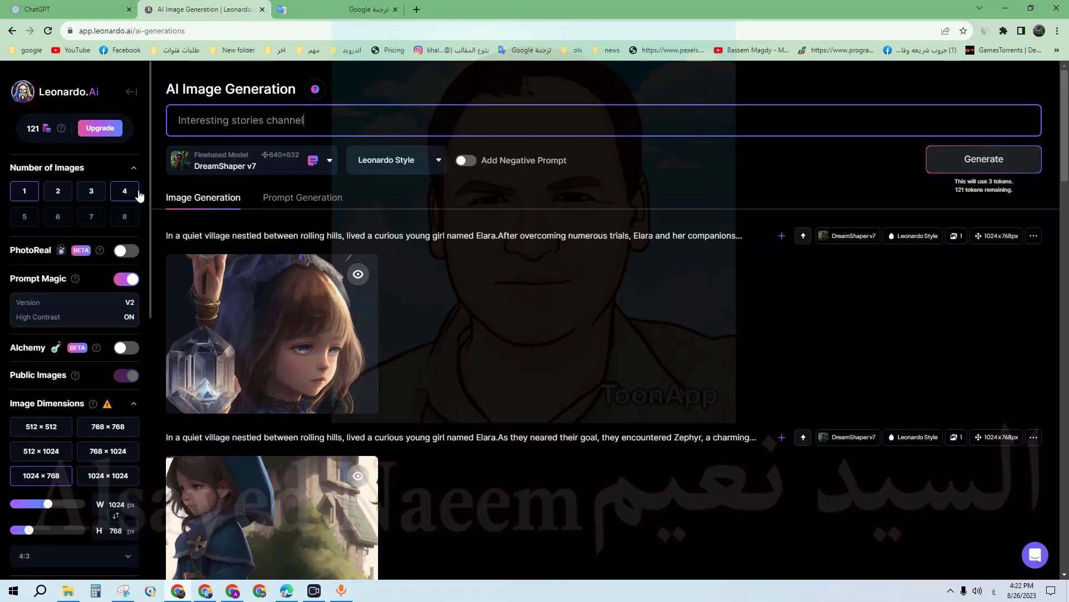
Step: Generate 2 images from the prompt with dimensions of 512 × 512
{"action": "left_click", "coordinate": [59, 192]}
{"action": "left_click", "coordinate": [127, 195]}
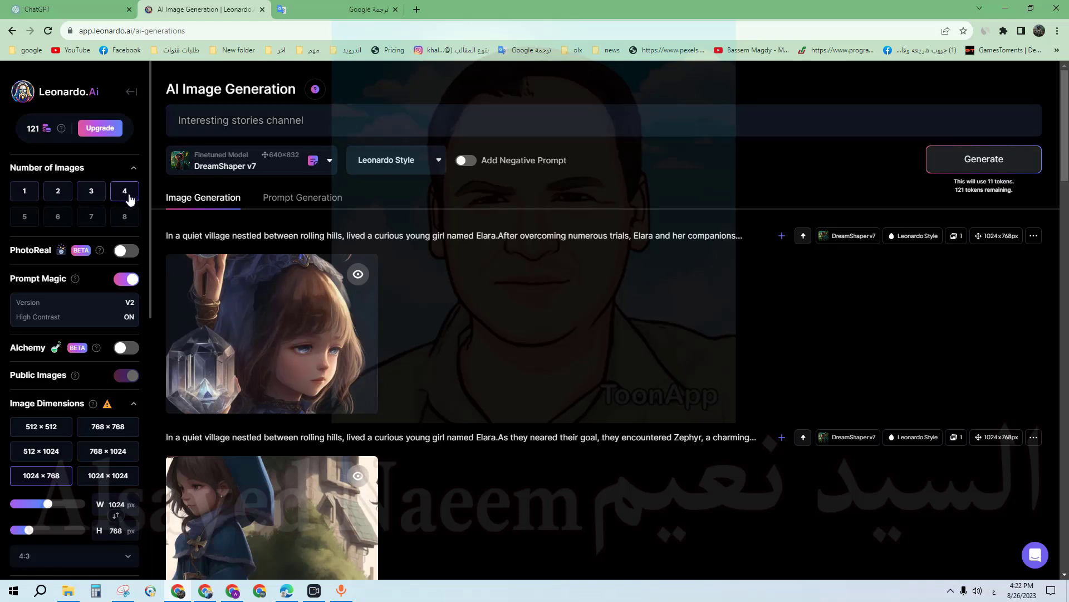
{"action": "left_click", "coordinate": [53, 189]}
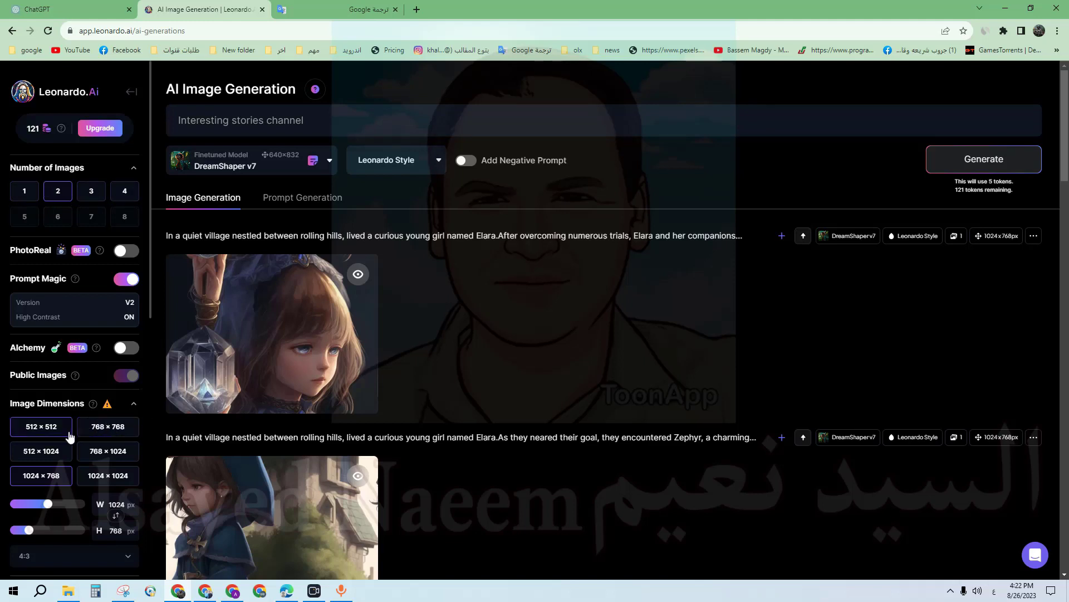
{"action": "left_click", "coordinate": [44, 429]}
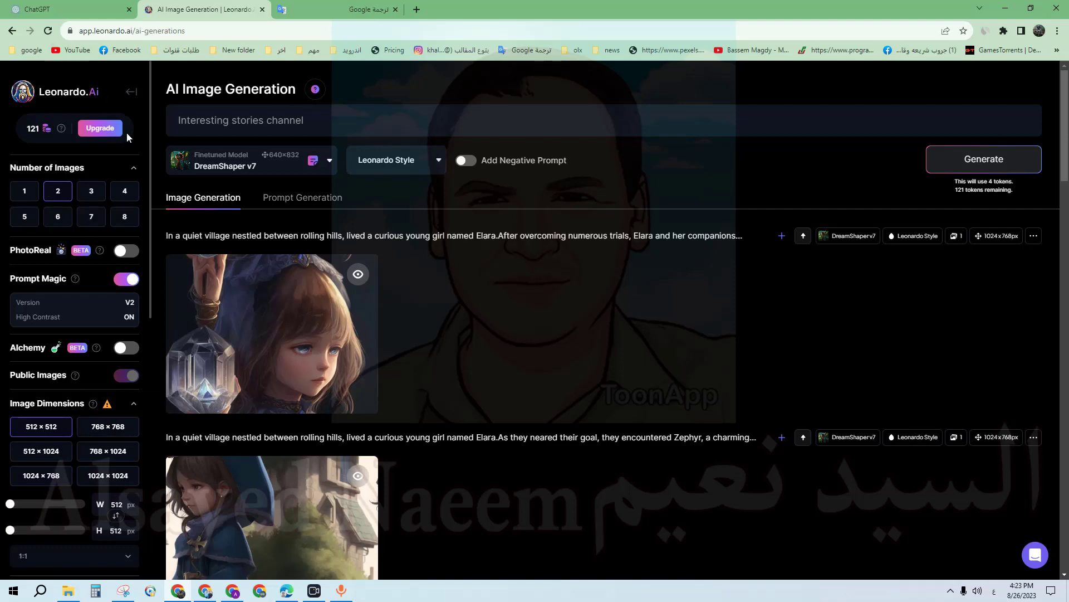
{"action": "left_click", "coordinate": [975, 166]}
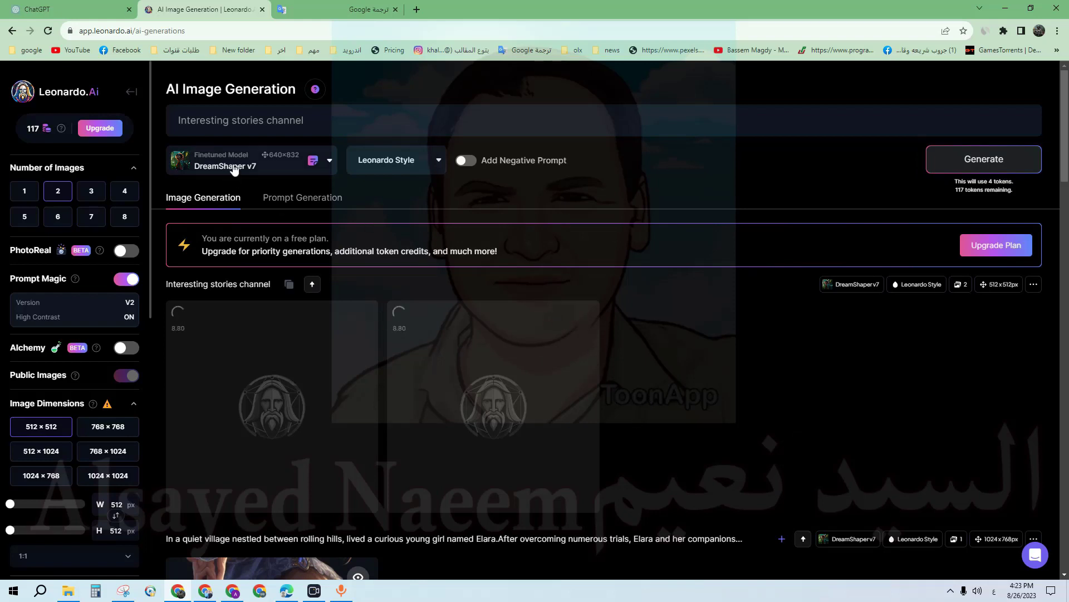
Step: Change the prompt to "Interesting stories kids ,3D" and generate new images
{"action": "double_click", "coordinate": [285, 121]}
{"action": "key", "text": "BackSpace"}
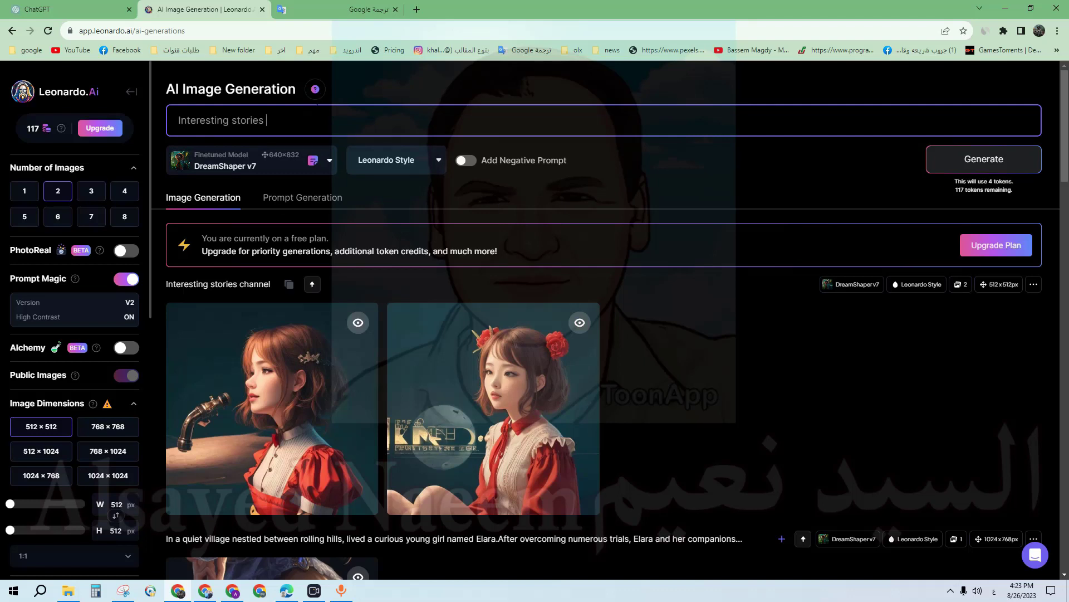
{"action": "type", "text": "ك"}
{"action": "key", "text": "BackSpace"}
{"action": "key", "text": "alt+shift"}
{"action": "type", "text": "kids ,3D"}
{"action": "left_click", "coordinate": [997, 164]}
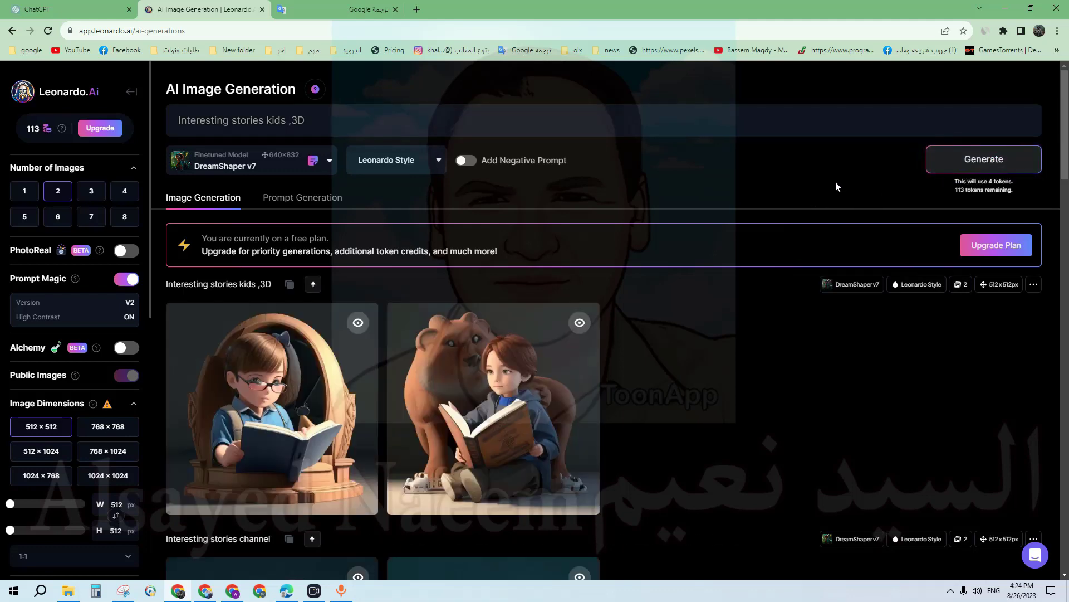
Step: Download the generated image of the child with glasses reading a book, and set the image dimensions to 1024 × 1024
{"action": "mouse_move", "coordinate": [254, 423]}
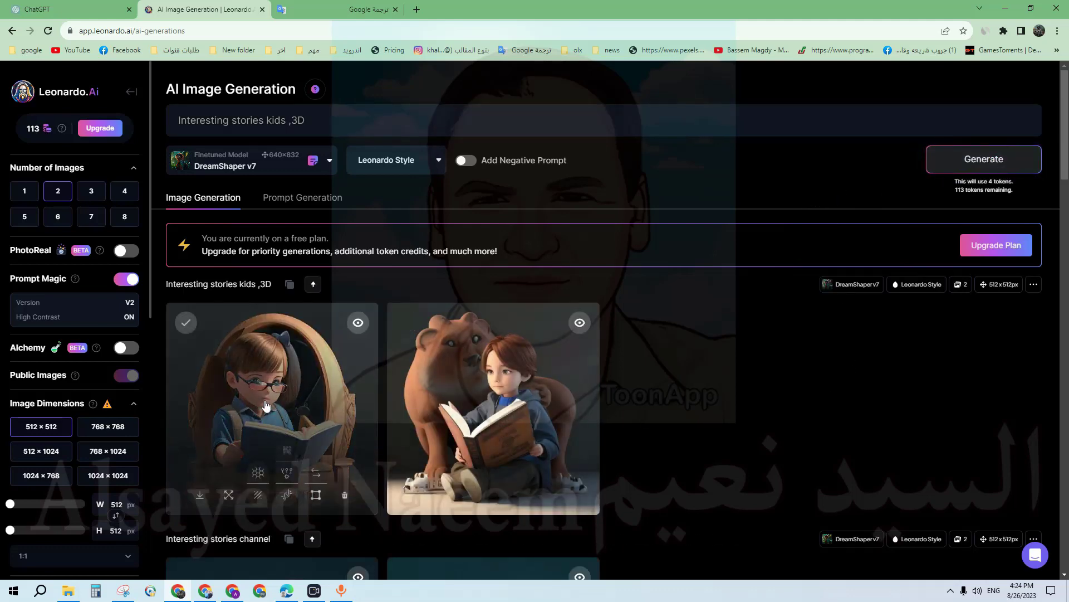
{"action": "left_click", "coordinate": [202, 502]}
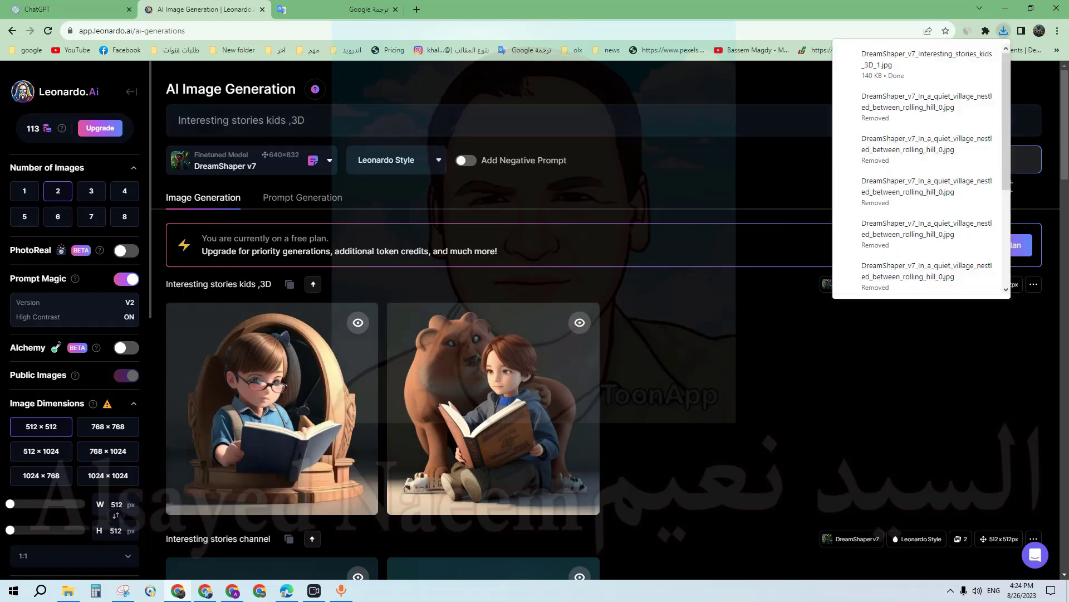
{"action": "left_click", "coordinate": [108, 482]}
{"action": "scroll", "coordinate": [79, 401], "scroll_direction": "down", "scroll_amount": 2}
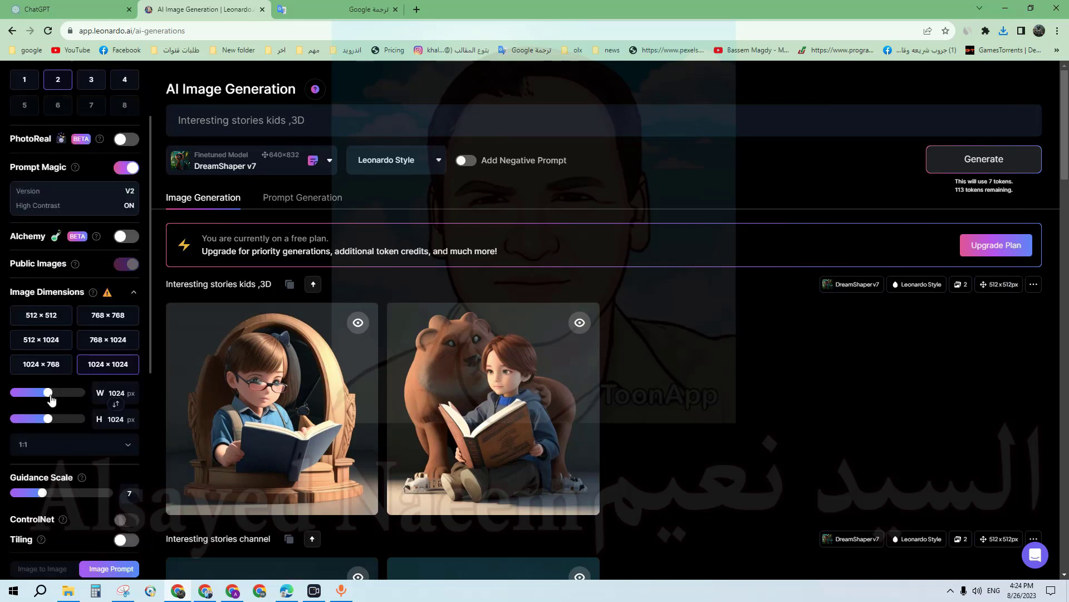
Step: Switch to YouTube Studio and open the channel section of its settings
{"action": "mouse_move", "coordinate": [602, 5]}
{"action": "left_click", "coordinate": [216, 590]}
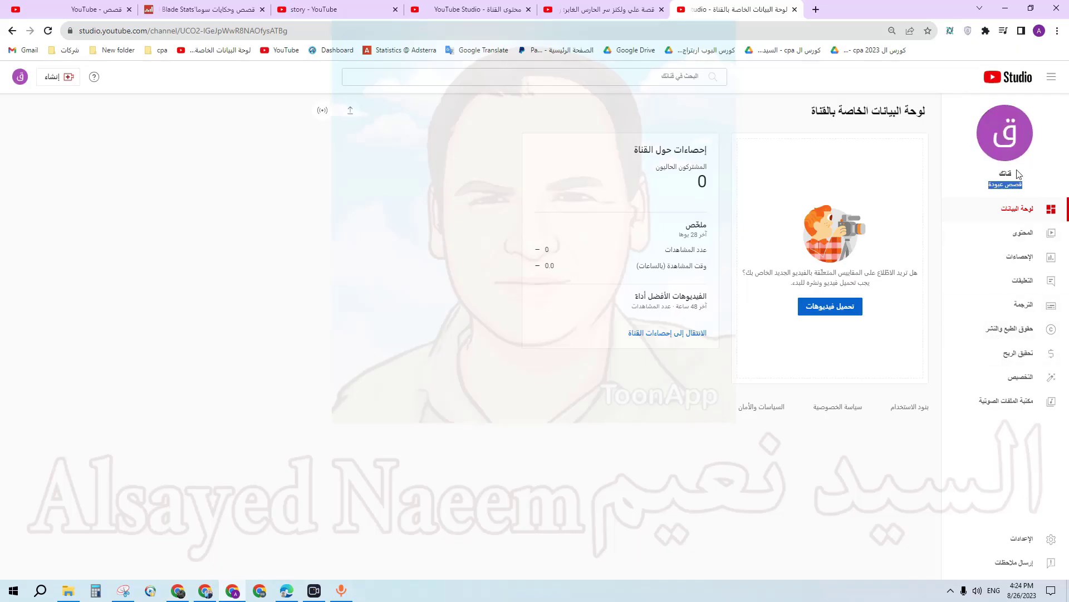
{"action": "left_click", "coordinate": [1022, 538]}
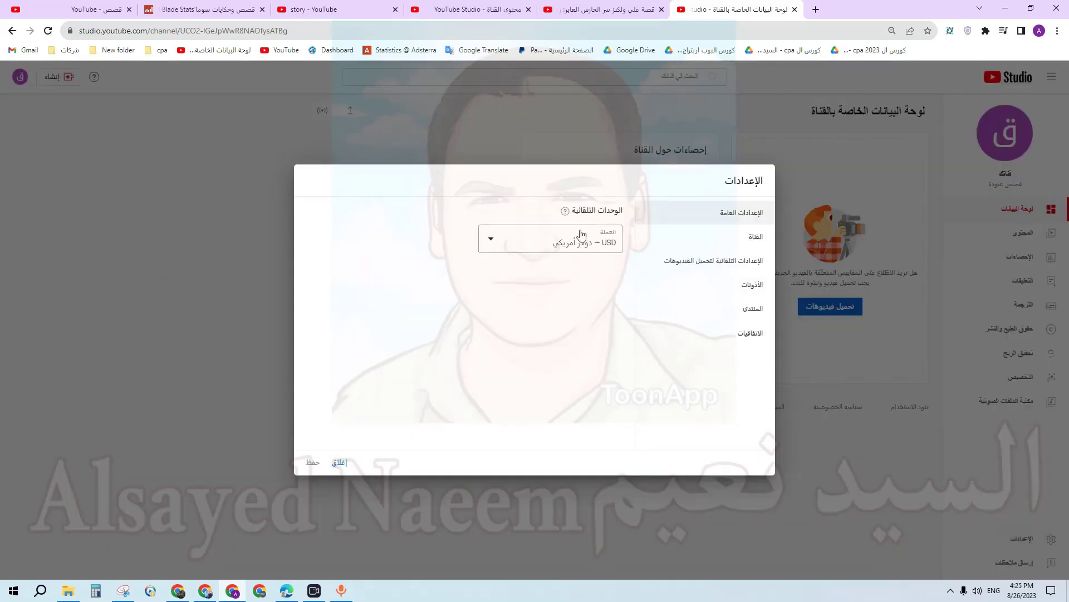
{"action": "left_click", "coordinate": [746, 237]}
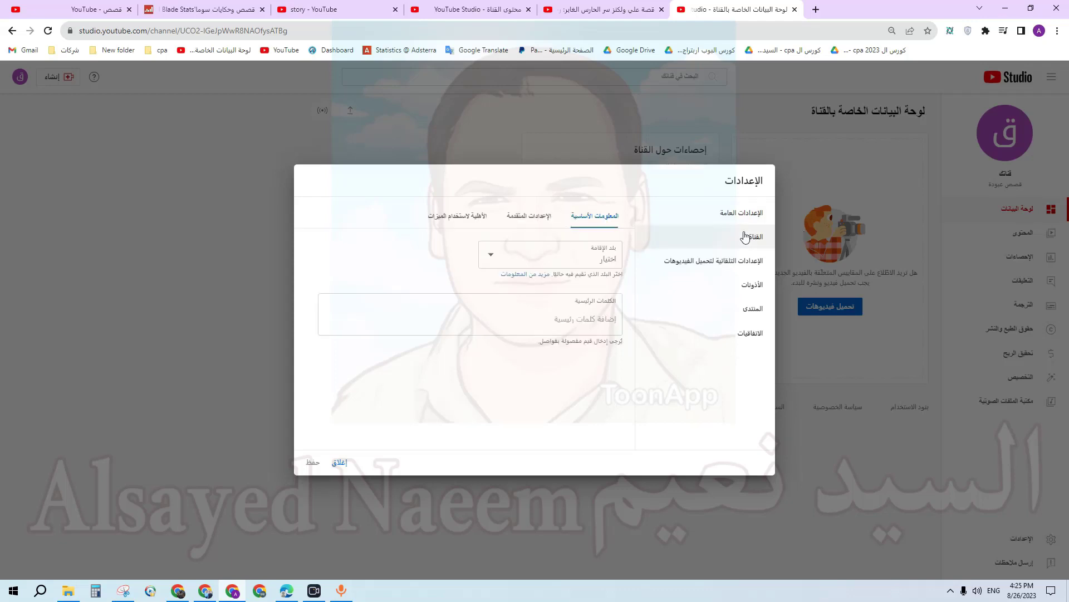
Step: Set the channel's country of residence to Egypt (مصر) and go to the keywords entry
{"action": "left_click", "coordinate": [585, 260]}
{"action": "scroll", "coordinate": [591, 413], "scroll_direction": "down", "scroll_amount": 10}
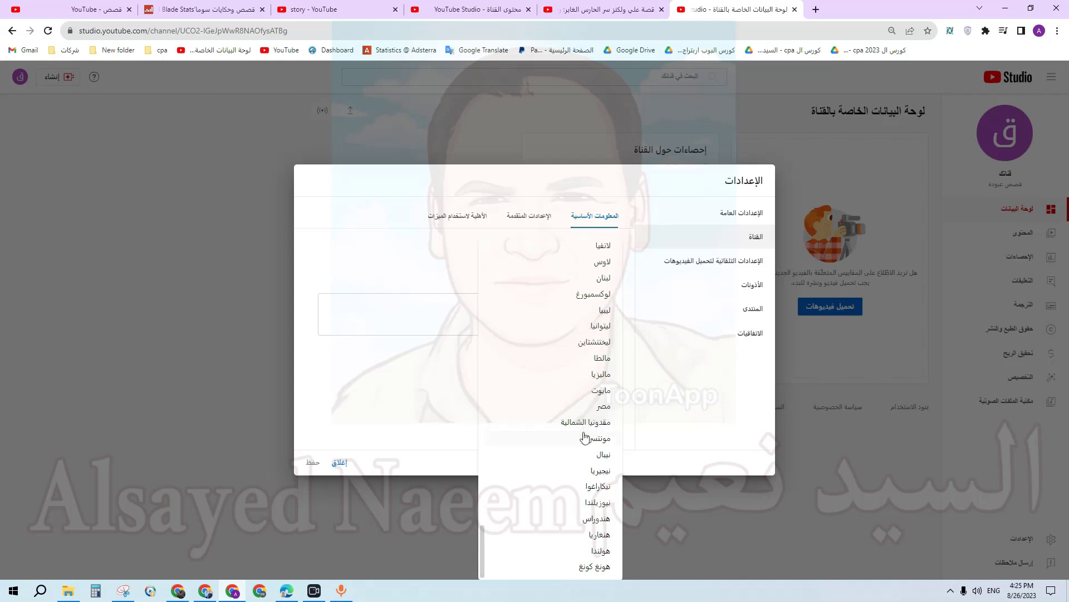
{"action": "key", "text": "Escape"}
{"action": "left_click", "coordinate": [582, 318]}
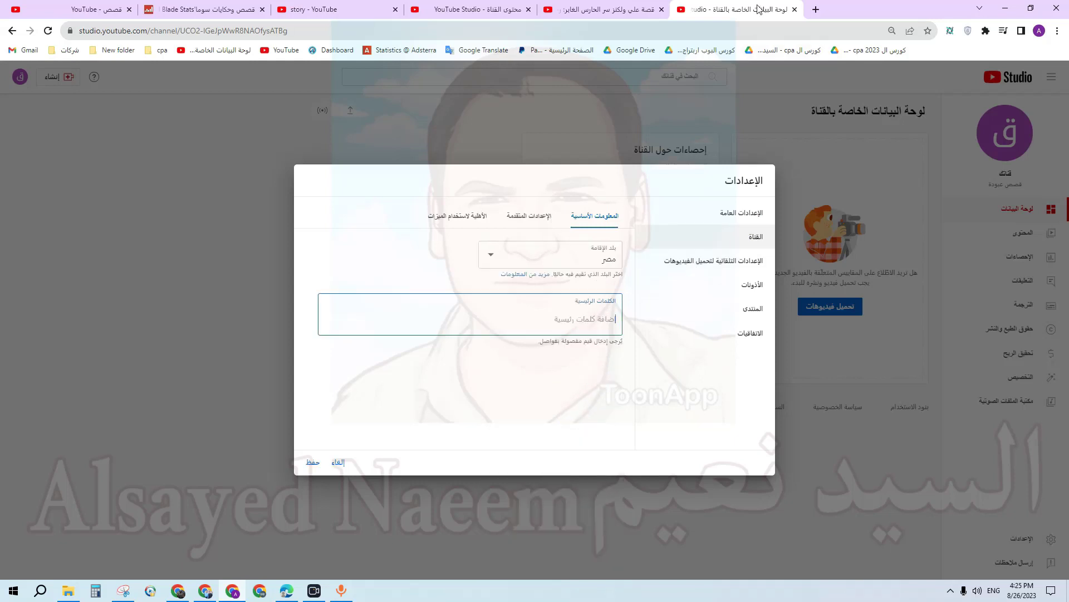
Step: In the other browser window, search Google for "قصص" and copy the related search phrases below the results
{"action": "left_click", "coordinate": [205, 591]}
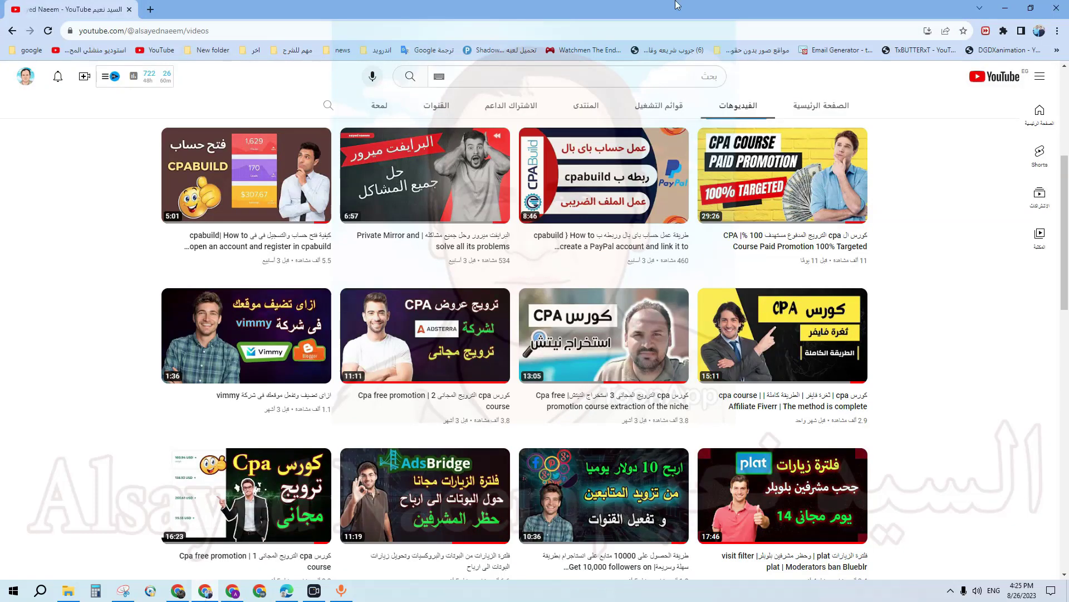
{"action": "left_click", "coordinate": [150, 9]}
{"action": "left_click", "coordinate": [31, 49]}
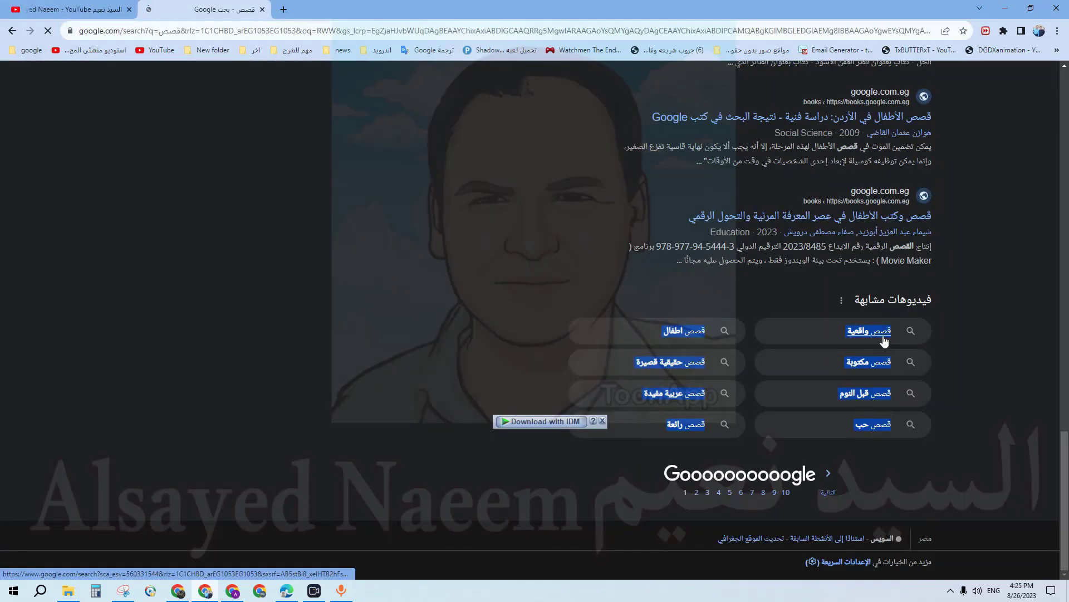
{"action": "right_click", "coordinate": [786, 323]}
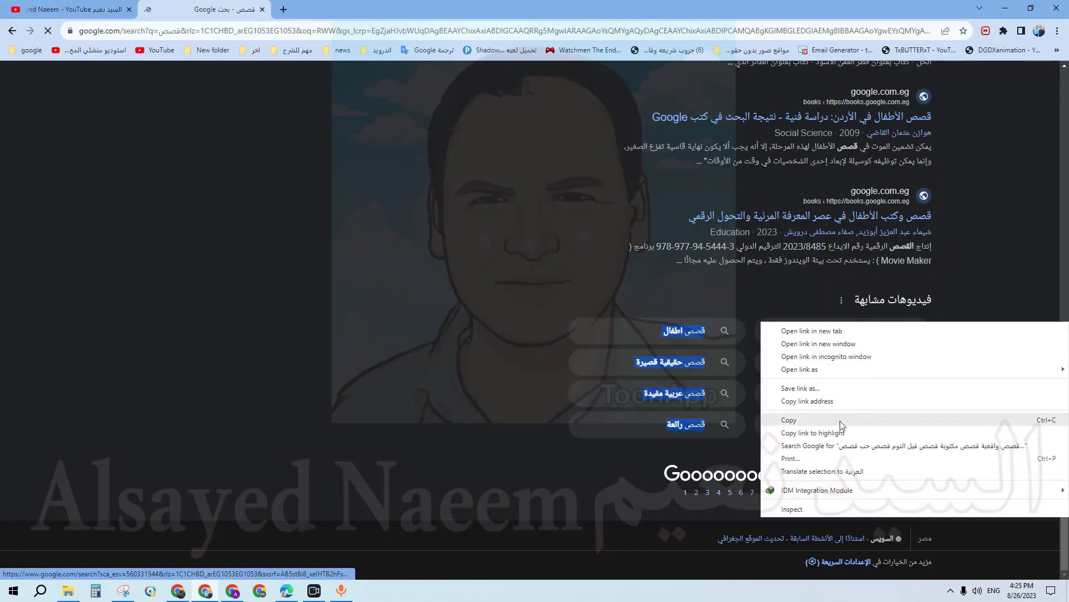
{"action": "left_click", "coordinate": [791, 421]}
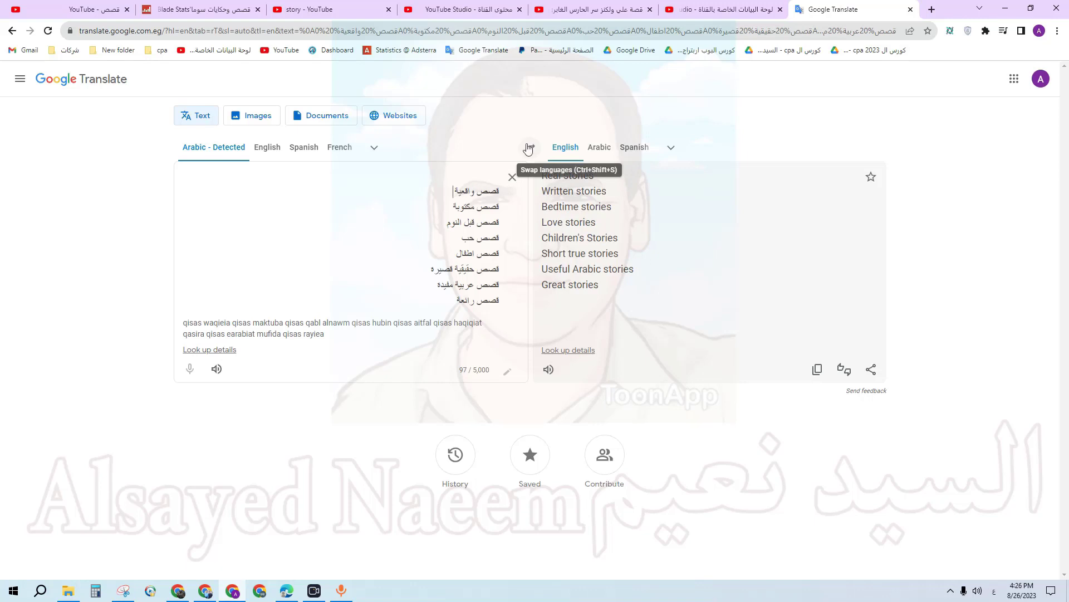
Step: Replace the list in Google Translate with the comma-separated story phrases and copy their English translation
{"action": "key", "text": "ctrl+a"}
{"action": "key", "text": "ctrl+v"}
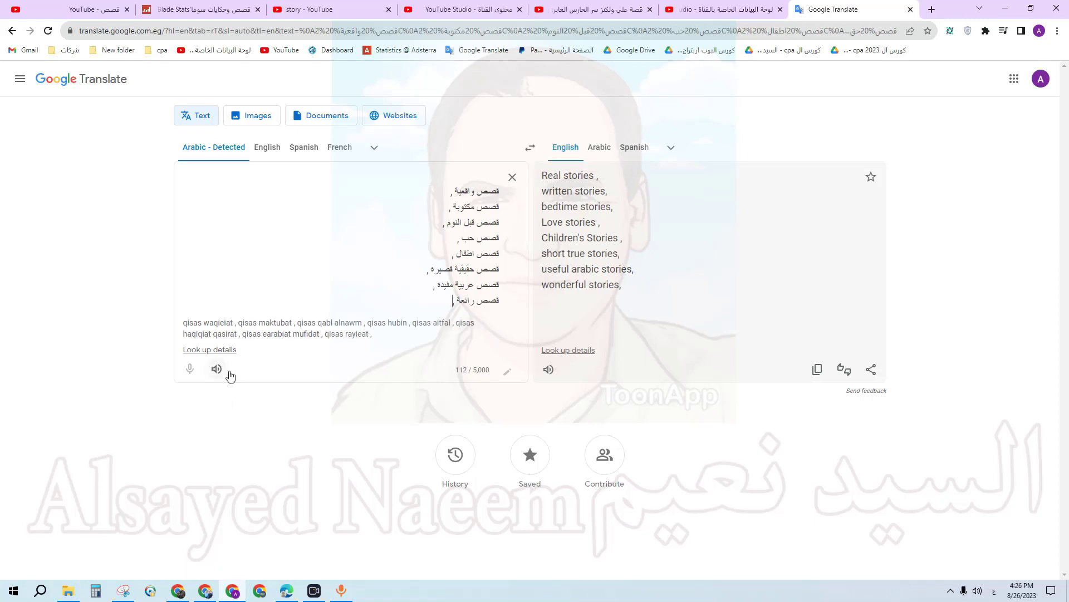
{"action": "left_click", "coordinate": [816, 370]}
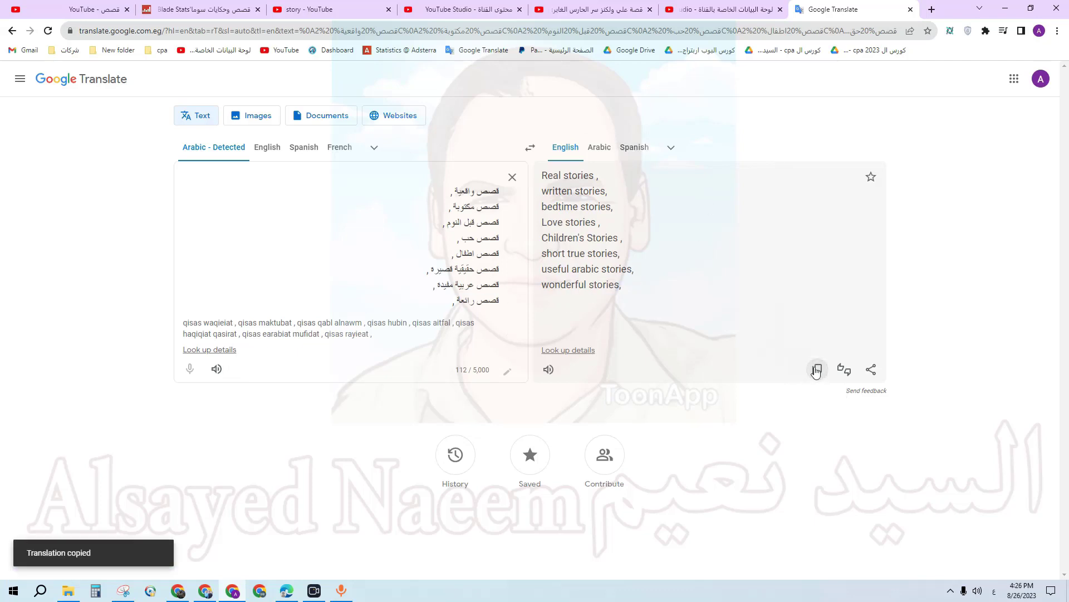
Step: Return to YouTube Studio and paste the copied translation into the channel keywords
{"action": "left_click", "coordinate": [709, 10]}
{"action": "right_click", "coordinate": [607, 321]}
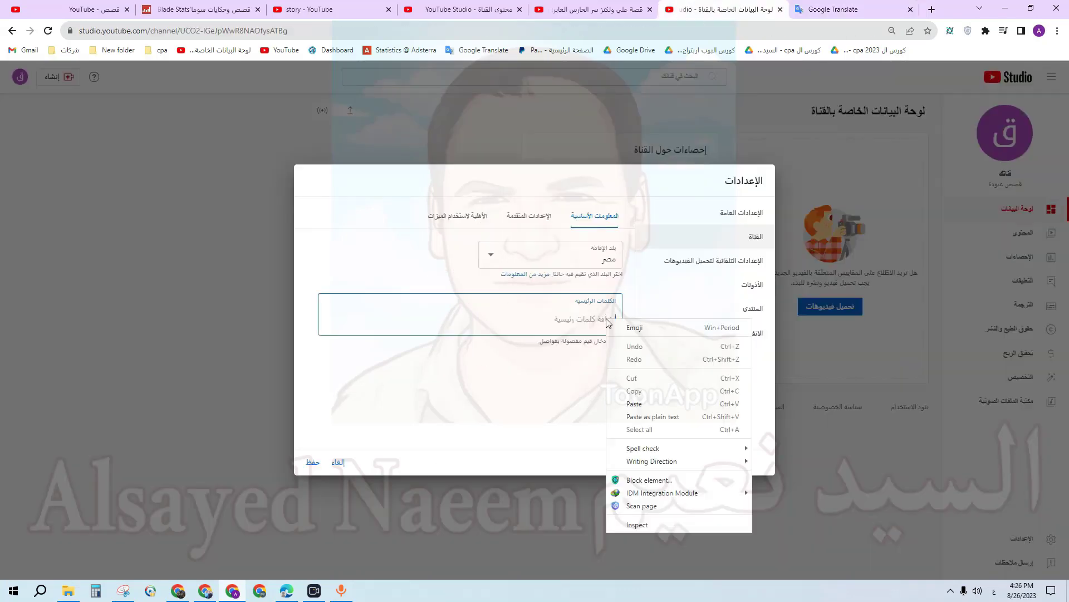
{"action": "left_click", "coordinate": [636, 405]}
Step: In the channel's advanced settings, set the audience to not made for kids
{"action": "left_click", "coordinate": [517, 215]}
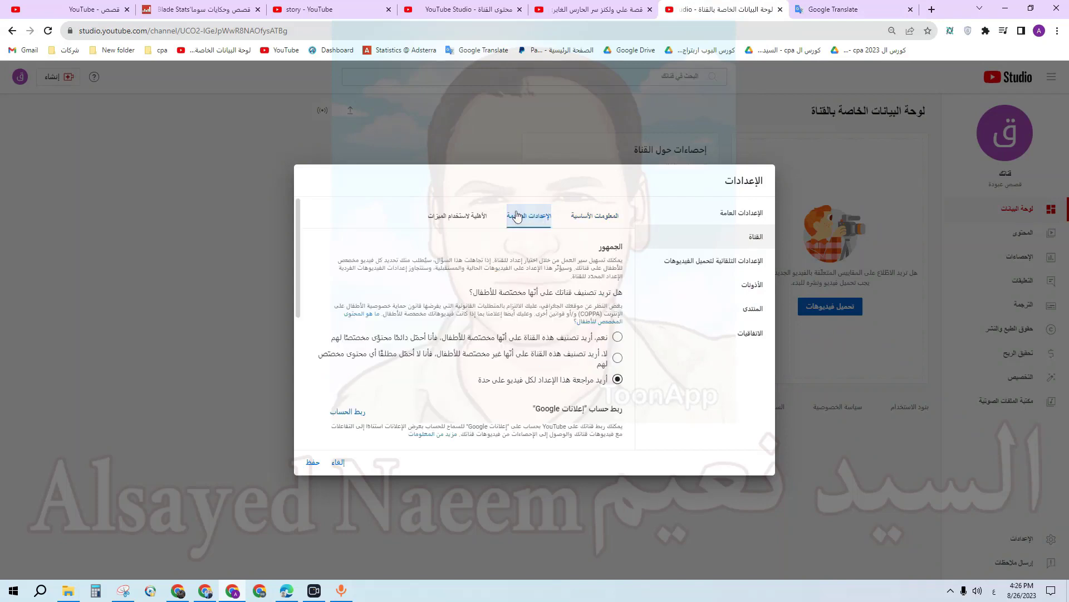
{"action": "left_click", "coordinate": [617, 357]}
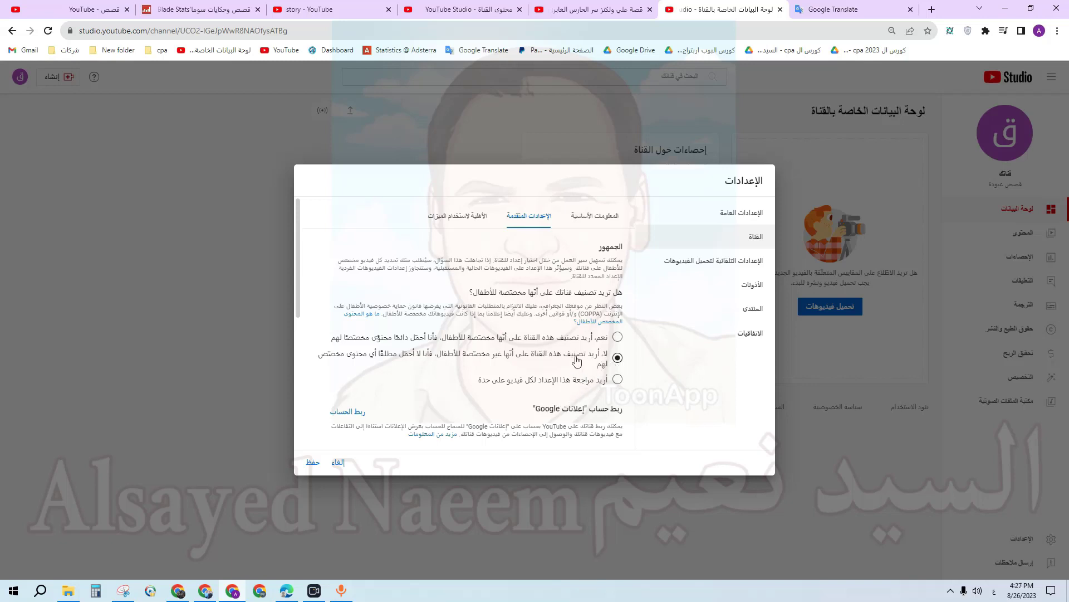
Step: Open the channel's feature eligibility and expand the intermediate features to examine their requirements
{"action": "left_click", "coordinate": [458, 223]}
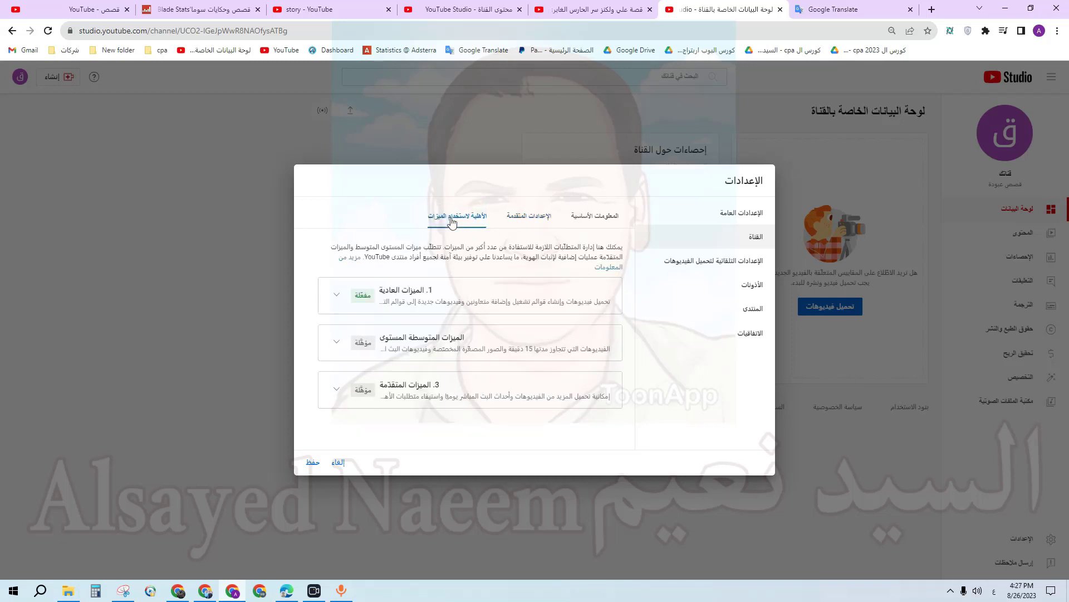
{"action": "left_click", "coordinate": [336, 346]}
{"action": "scroll", "coordinate": [380, 319], "scroll_direction": "down", "scroll_amount": 1}
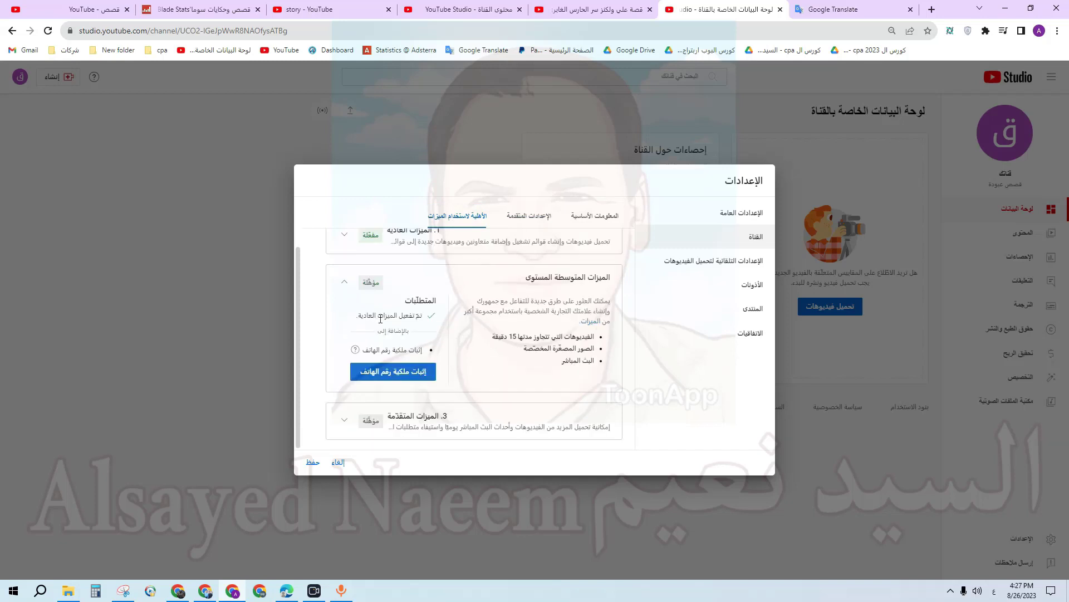
Step: Open the phone ownership verification for the intermediate features, return to the channel settings and expand the advanced features' requirements
{"action": "left_click", "coordinate": [405, 375]}
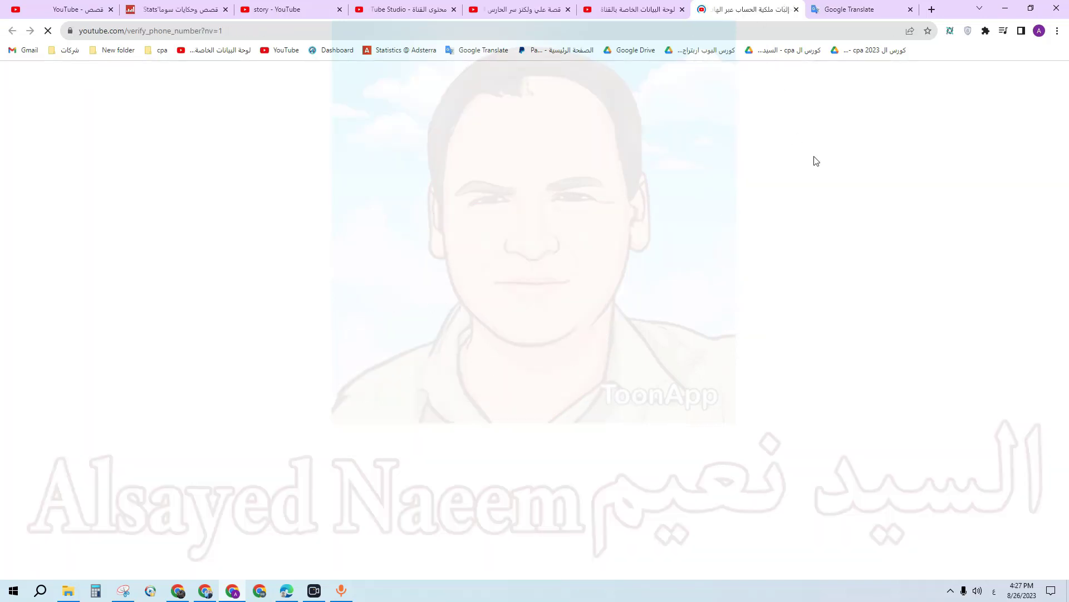
{"action": "key", "text": "ctrl+shift+Tab"}
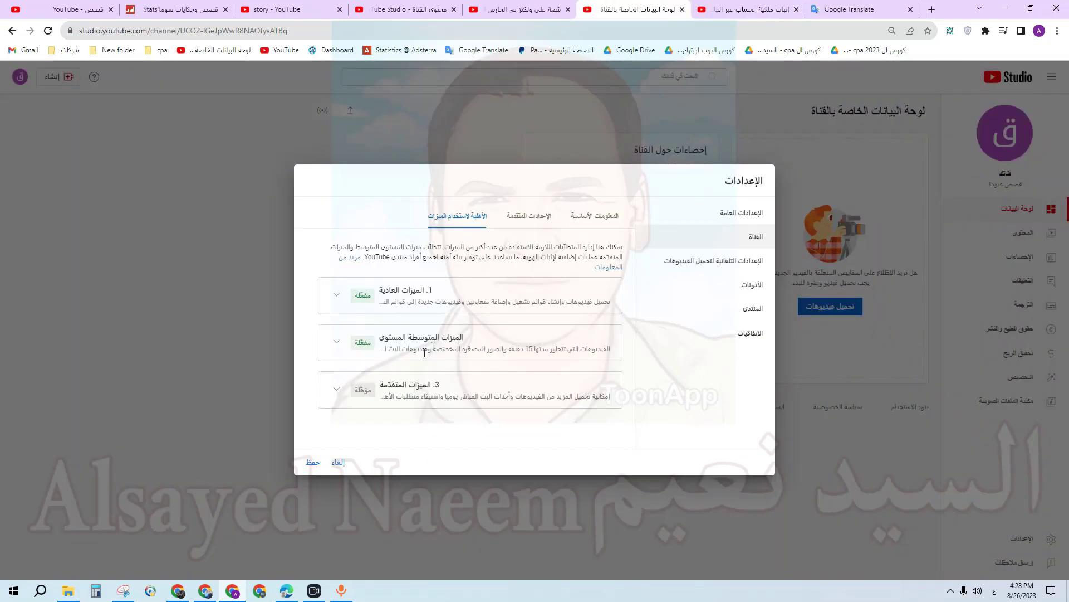
{"action": "left_click", "coordinate": [337, 390]}
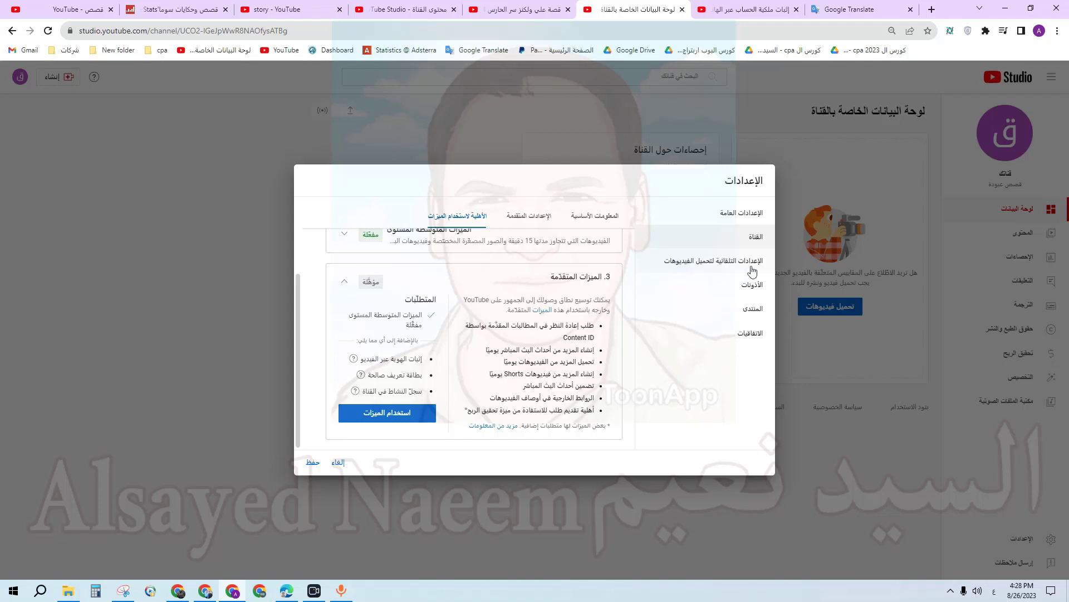
Step: In the upload defaults, set the visibility of videos to public (علني)
{"action": "left_click", "coordinate": [727, 269]}
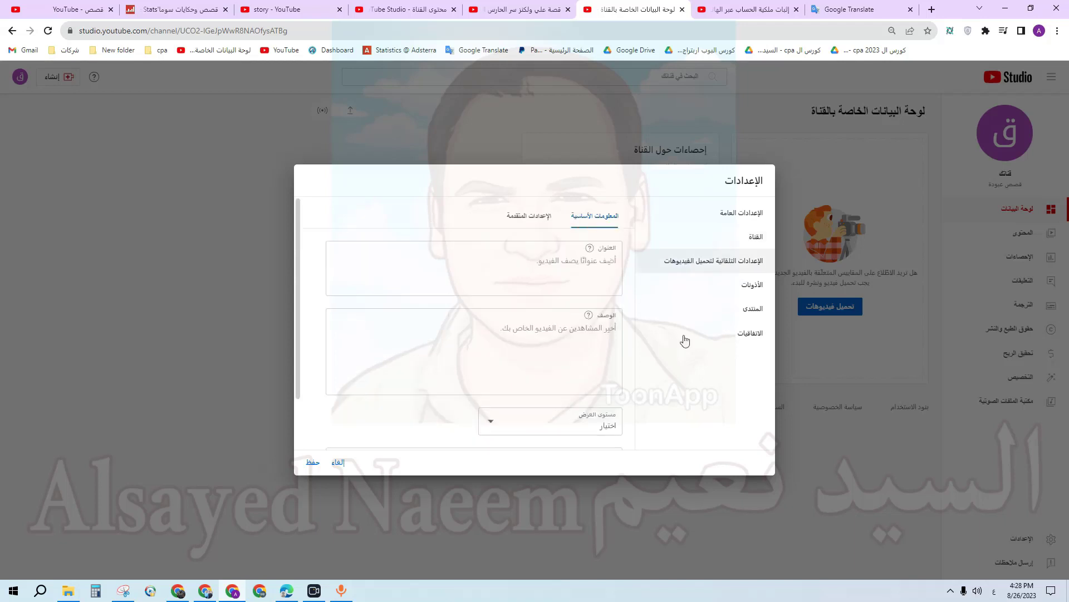
{"action": "left_click", "coordinate": [568, 353]}
{"action": "scroll", "coordinate": [575, 375], "scroll_direction": "down", "scroll_amount": 2}
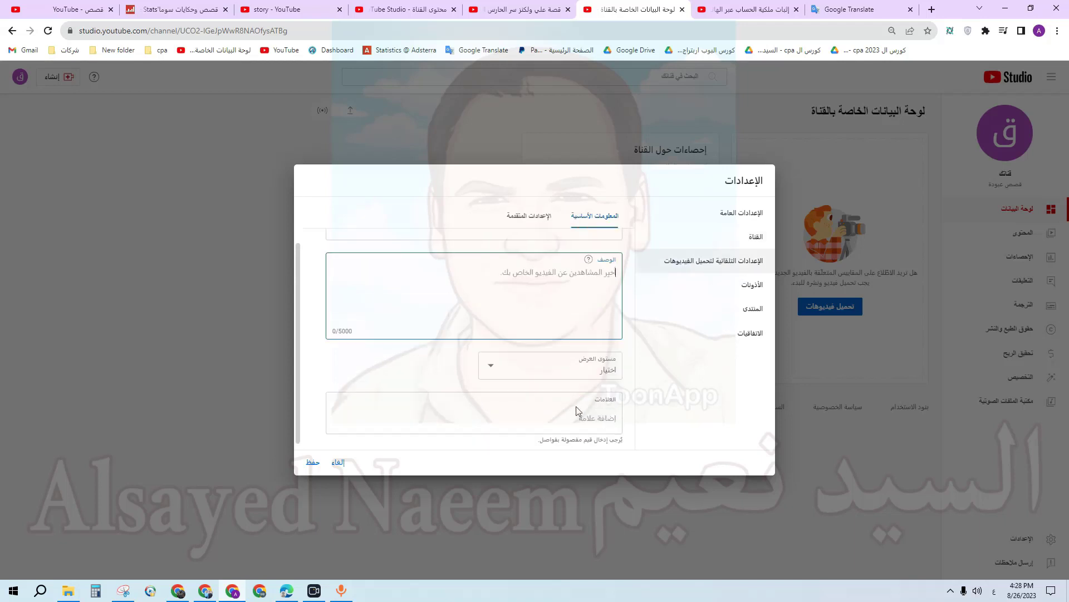
{"action": "left_click", "coordinate": [595, 368]}
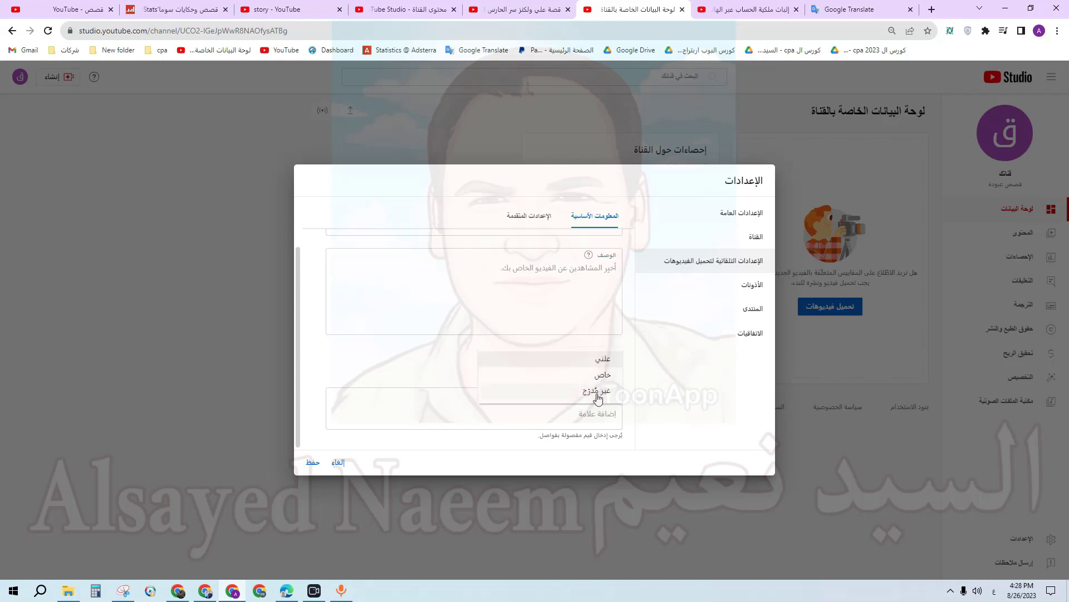
{"action": "left_click", "coordinate": [603, 361]}
Step: Paste the English story phrases translated in Google Translate into the default tags and the default description
{"action": "left_click", "coordinate": [582, 414]}
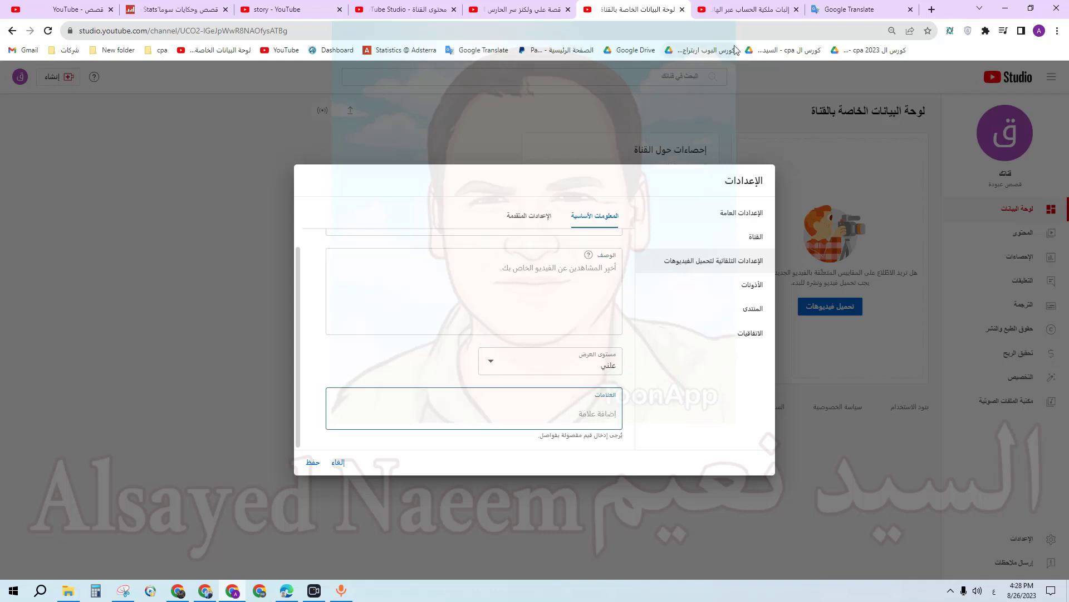
{"action": "left_click", "coordinate": [858, 7]}
{"action": "left_click", "coordinate": [641, 10]}
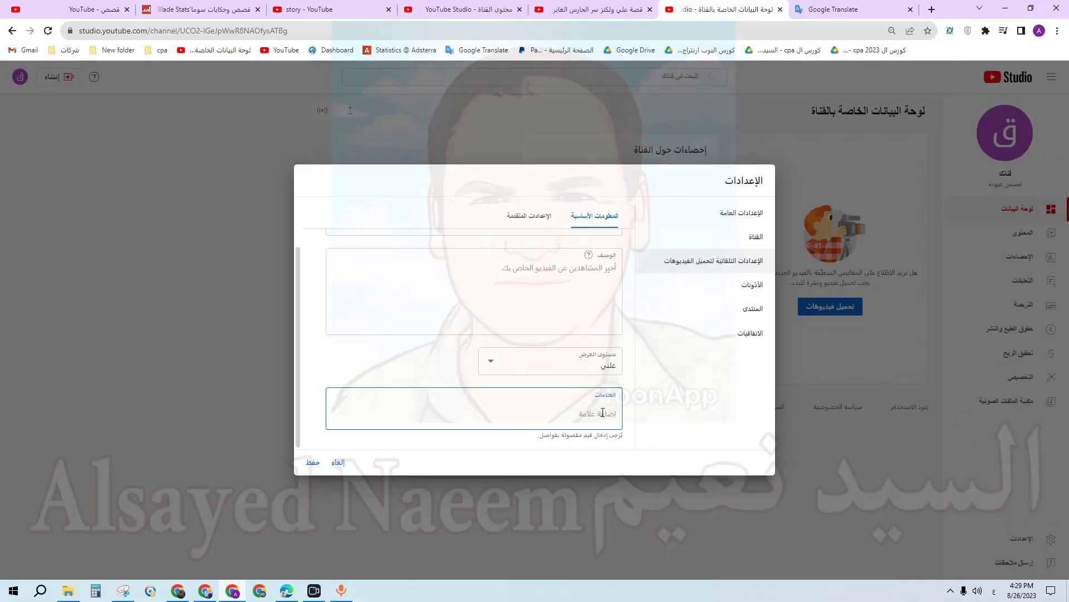
{"action": "right_click", "coordinate": [602, 412]}
{"action": "left_click", "coordinate": [651, 280]}
{"action": "right_click", "coordinate": [604, 268]}
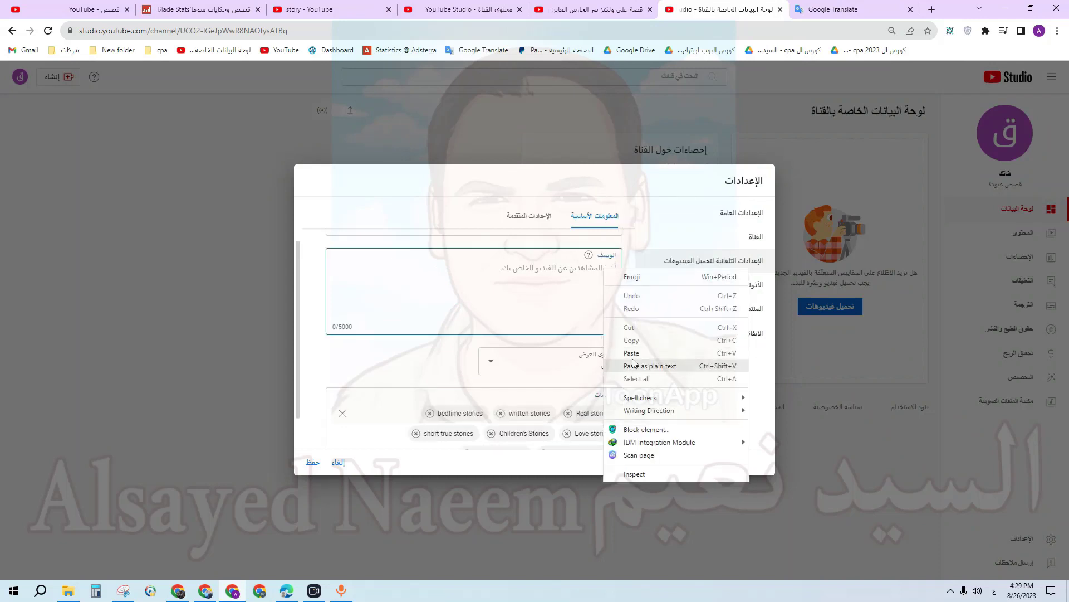
{"action": "left_click", "coordinate": [635, 363]}
Step: In the advanced upload defaults, set the video category to الأفلام والرسوم المتحركة (Film & Animation)
{"action": "left_click", "coordinate": [529, 215]}
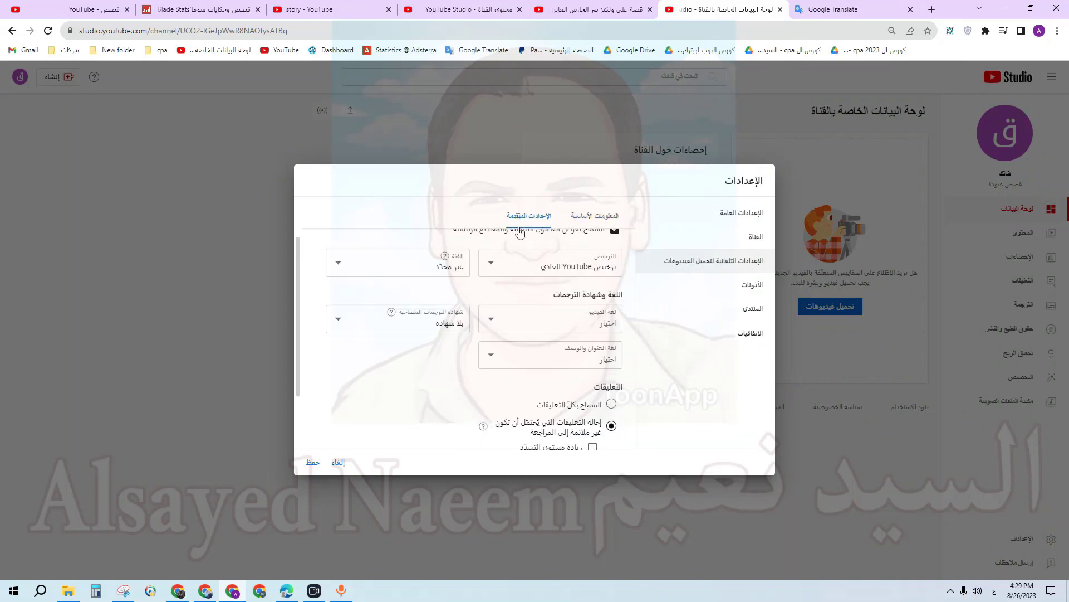
{"action": "left_click", "coordinate": [398, 272]}
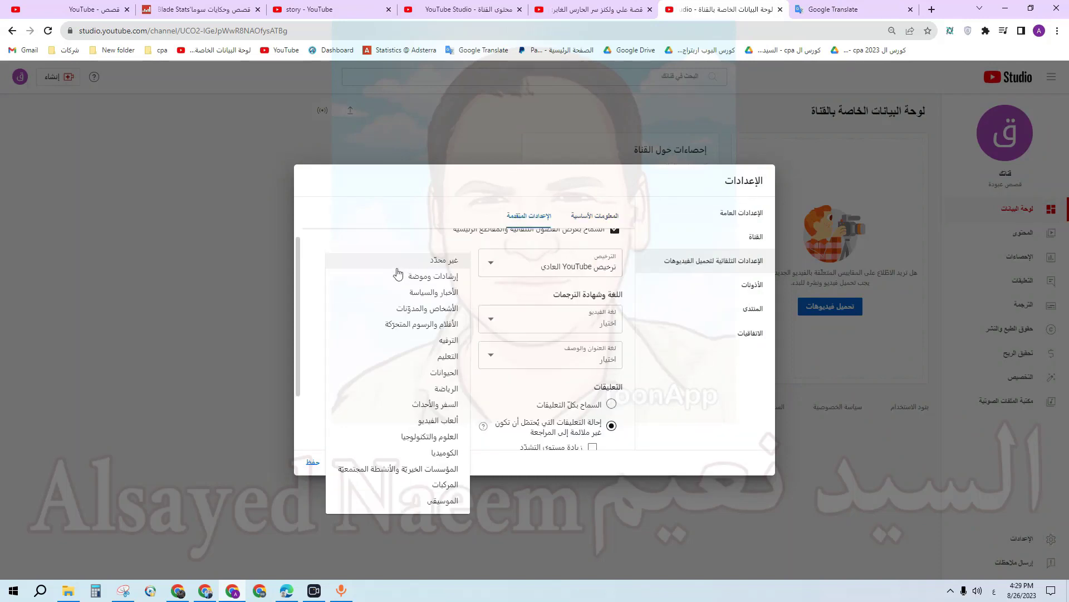
{"action": "left_click", "coordinate": [413, 325]}
{"action": "left_click", "coordinate": [415, 329]}
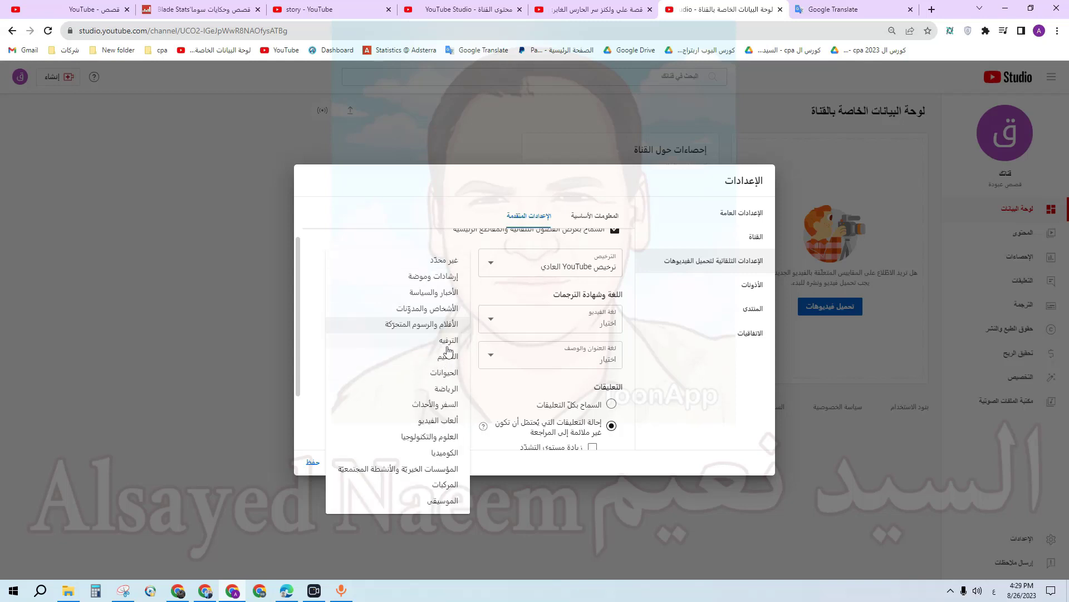
{"action": "left_click", "coordinate": [315, 469]}
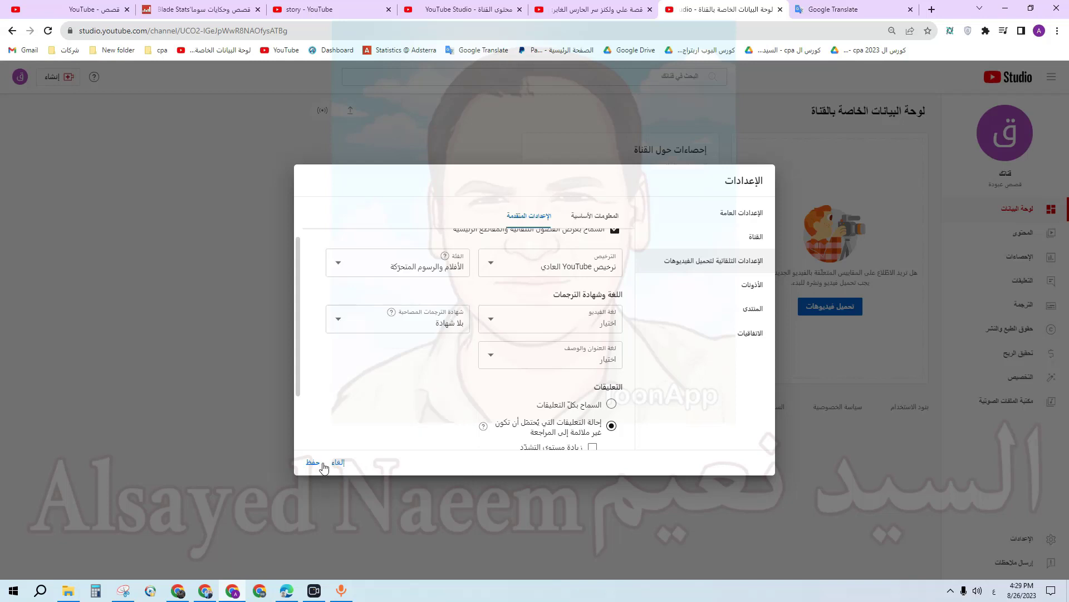
Step: Set the default video language to Arabic (العربية)
{"action": "left_click", "coordinate": [602, 323]}
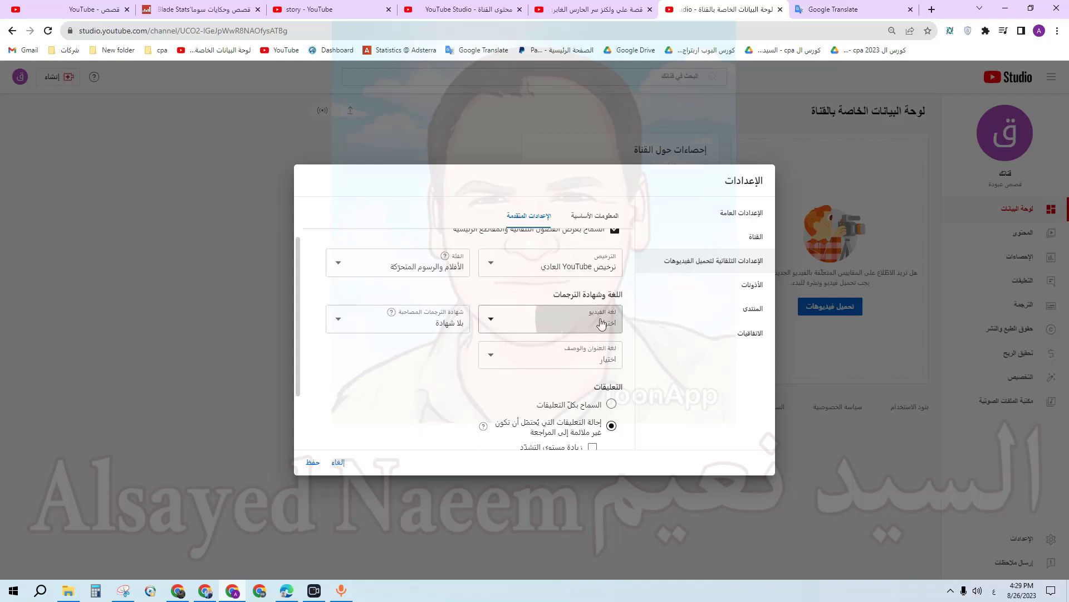
{"action": "scroll", "coordinate": [618, 424], "scroll_direction": "down", "scroll_amount": 3}
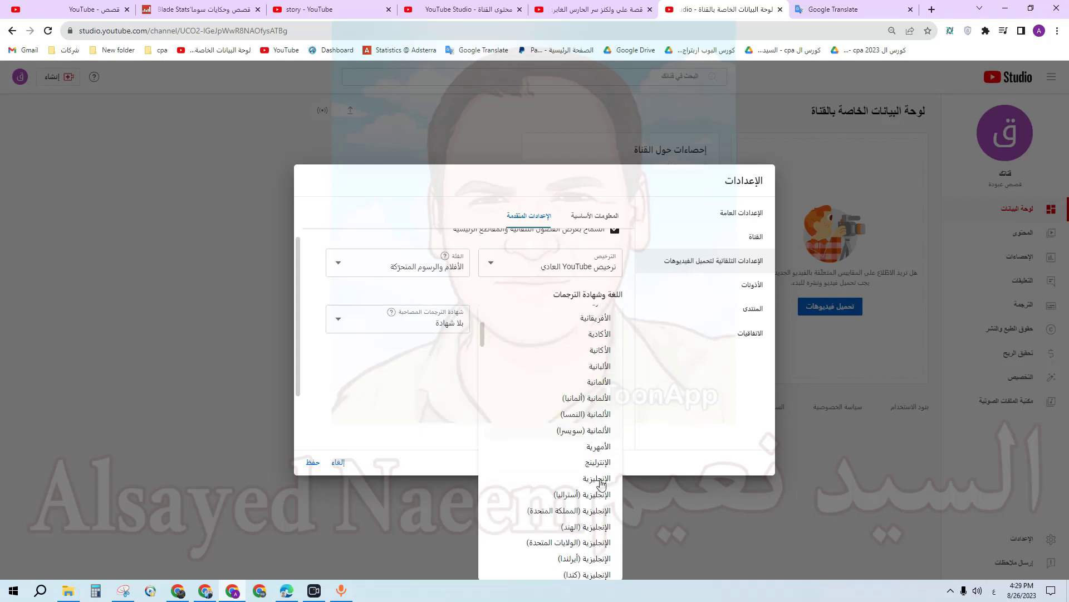
{"action": "scroll", "coordinate": [567, 477], "scroll_direction": "down", "scroll_amount": 2}
{"action": "scroll", "coordinate": [567, 477], "scroll_direction": "down", "scroll_amount": 5}
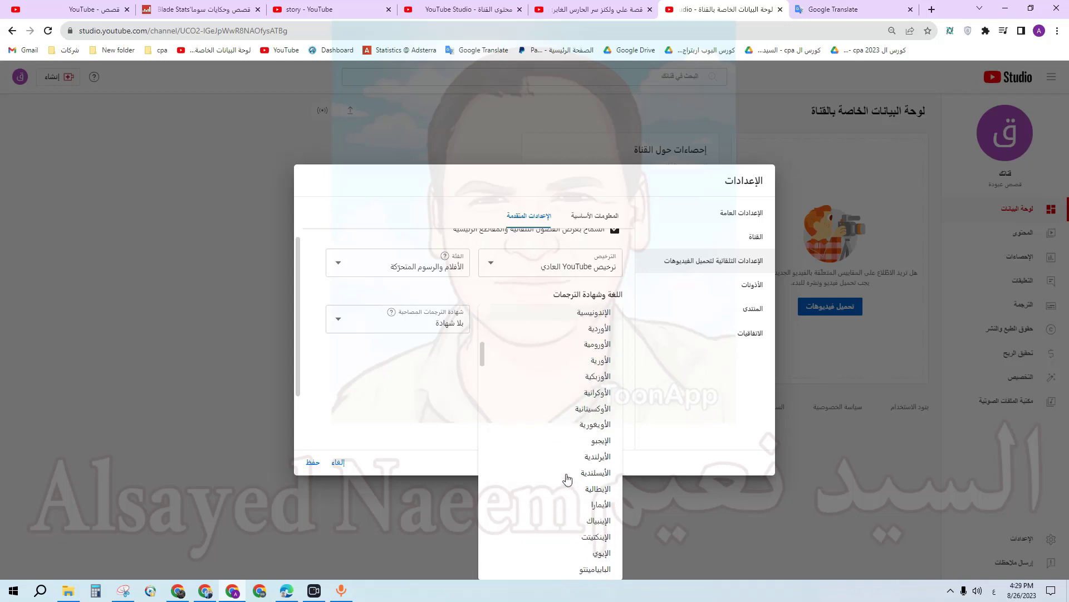
{"action": "scroll", "coordinate": [566, 477], "scroll_direction": "down", "scroll_amount": 1}
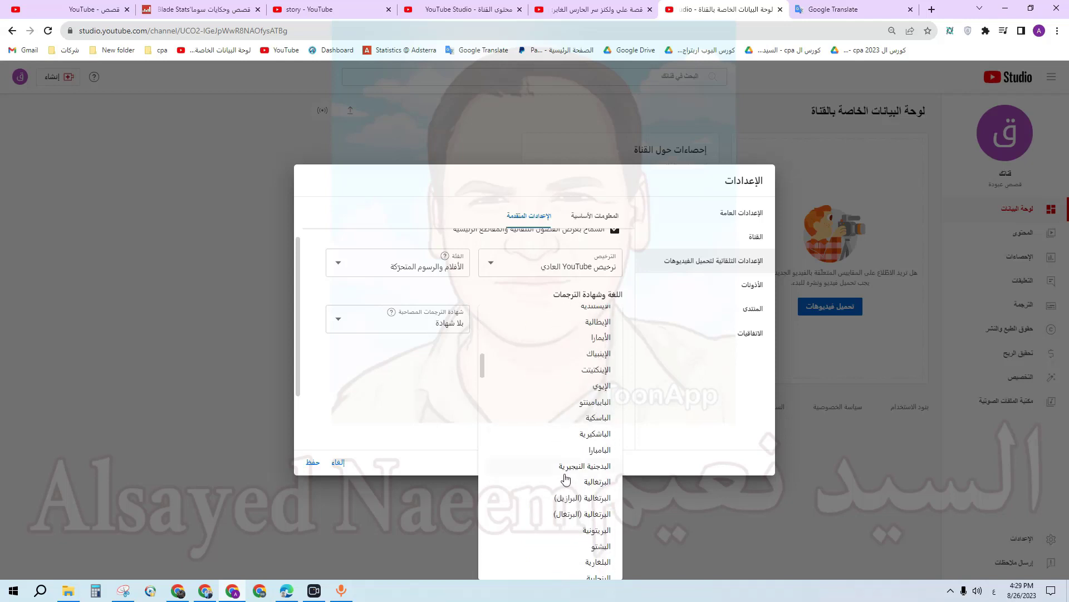
{"action": "scroll", "coordinate": [565, 477], "scroll_direction": "down", "scroll_amount": 15}
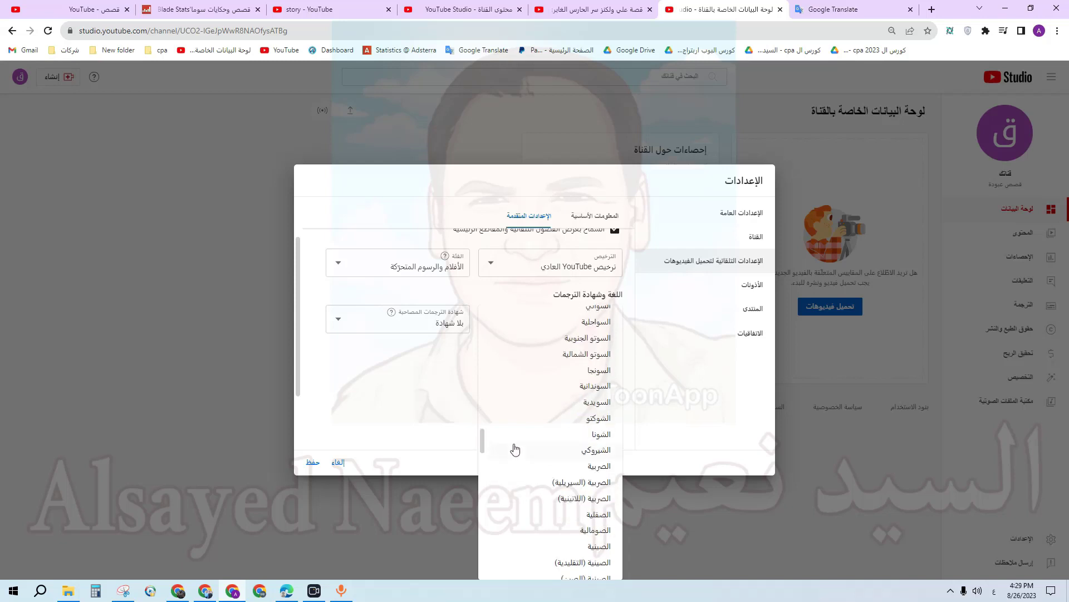
{"action": "scroll", "coordinate": [519, 444], "scroll_direction": "up", "scroll_amount": 10}
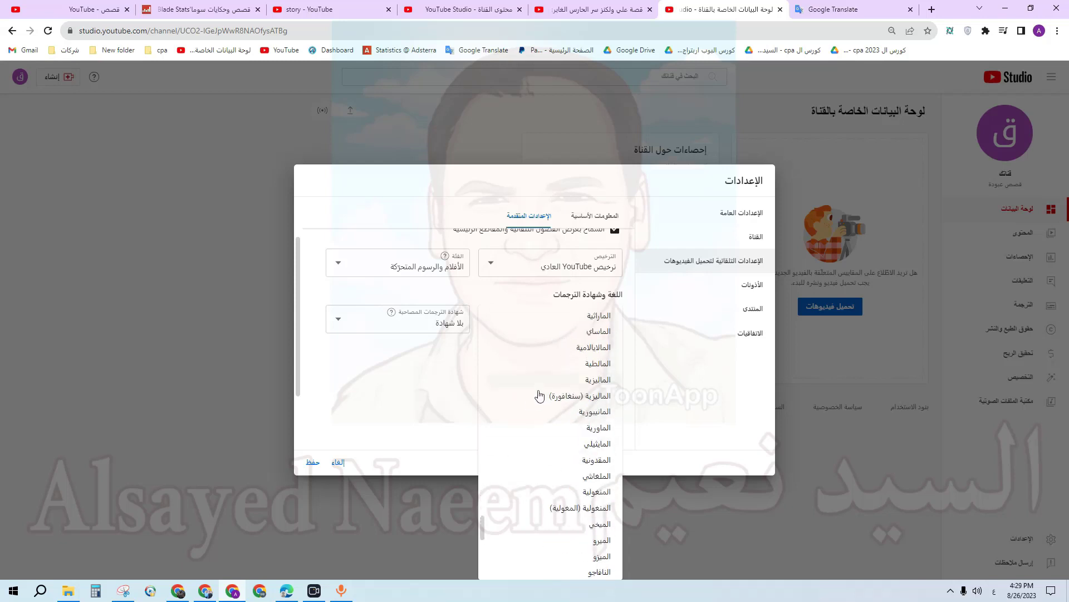
{"action": "key", "text": "Escape"}
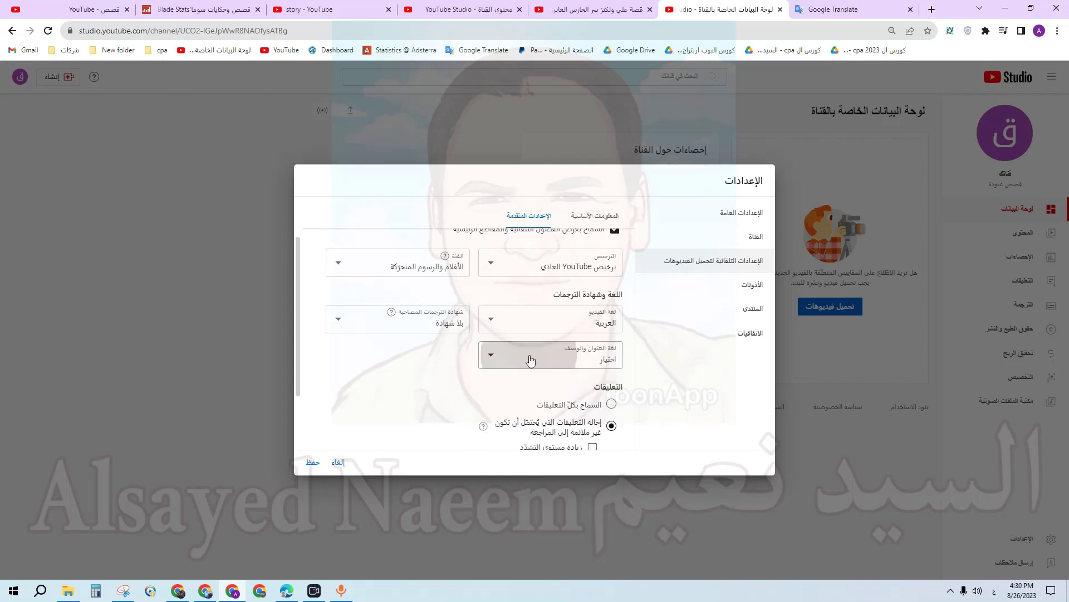
Step: Set the title and description language to Arabic (العربية) and close the channel settings
{"action": "left_click", "coordinate": [530, 361]}
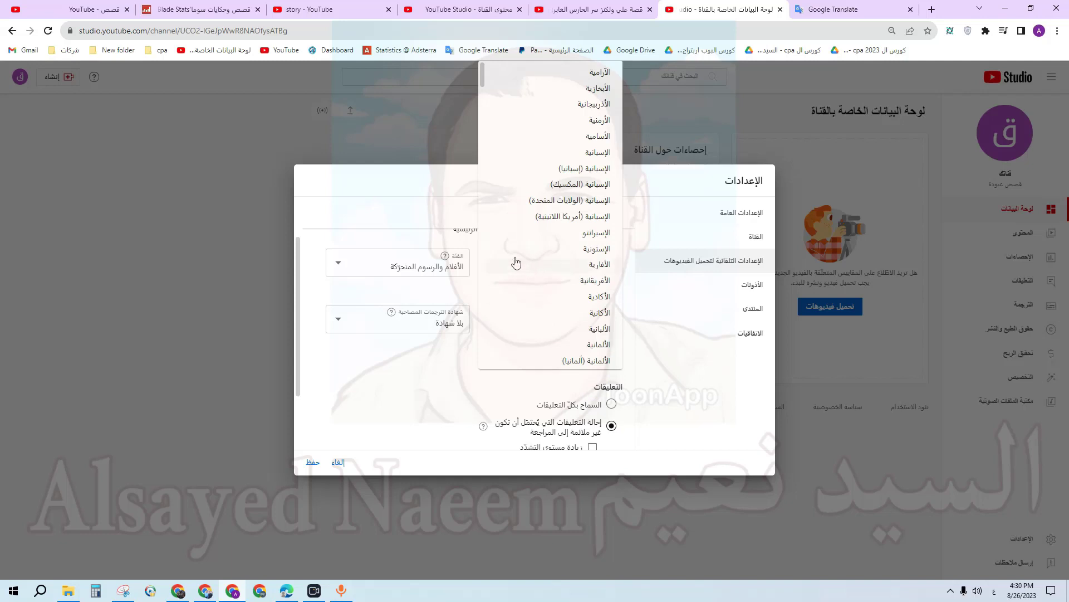
{"action": "scroll", "coordinate": [390, 390], "scroll_direction": "down", "scroll_amount": 2}
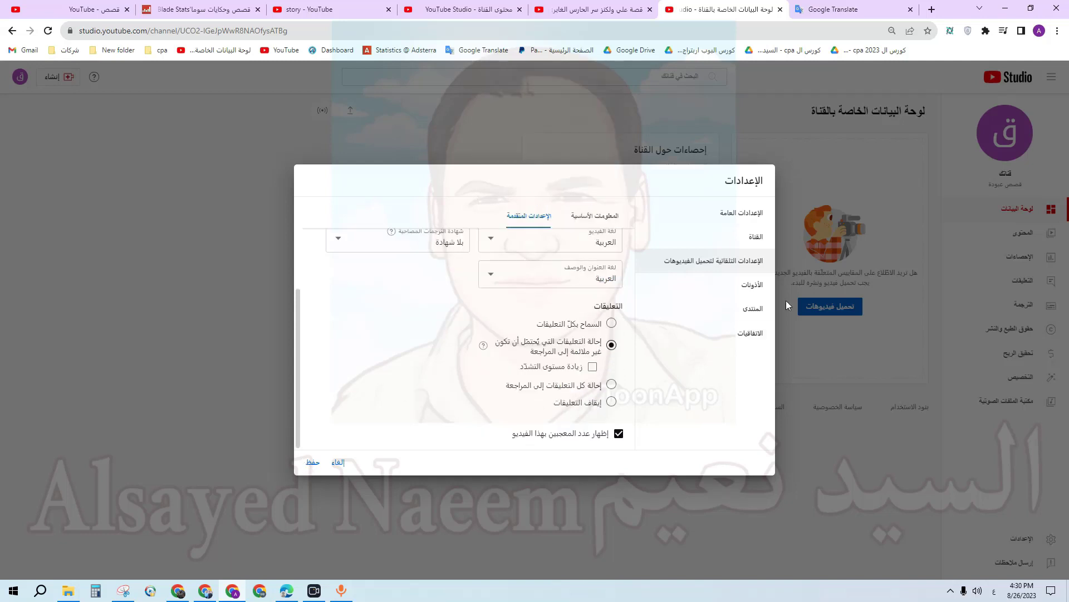
{"action": "left_click", "coordinate": [340, 464]}
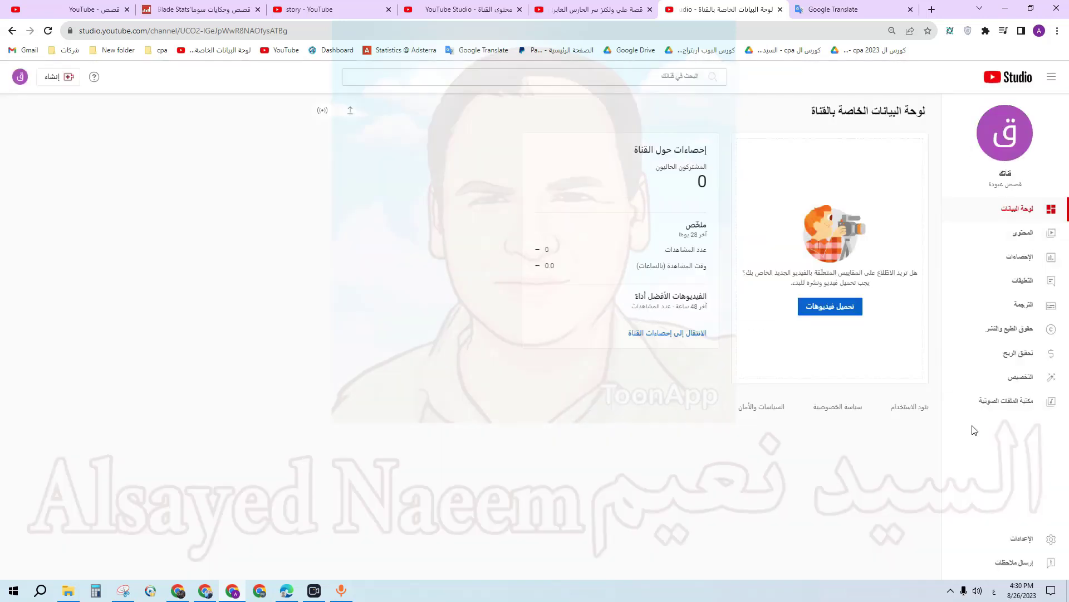
Step: Open the channel's page, start customizing the channel, dismiss the welcome messages and show the branding options
{"action": "left_click", "coordinate": [1009, 134]}
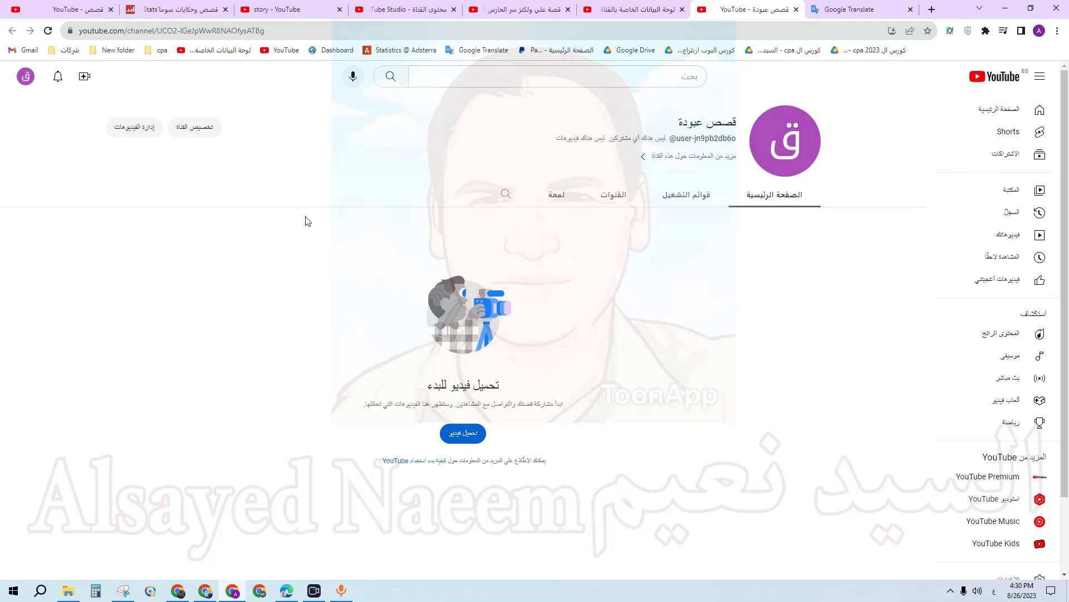
{"action": "left_click", "coordinate": [194, 128]}
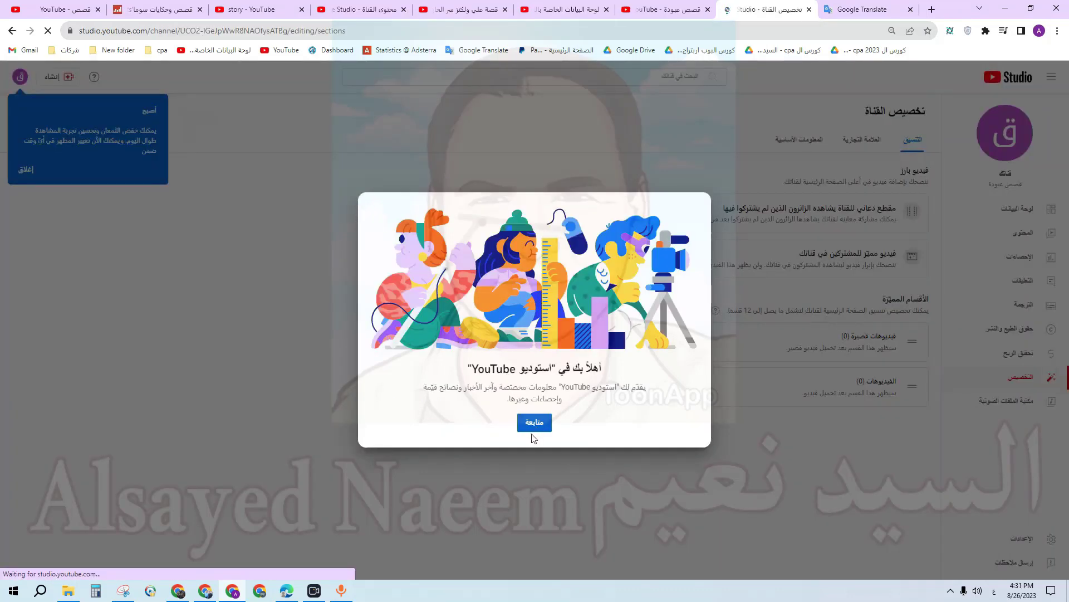
{"action": "left_click", "coordinate": [534, 423]}
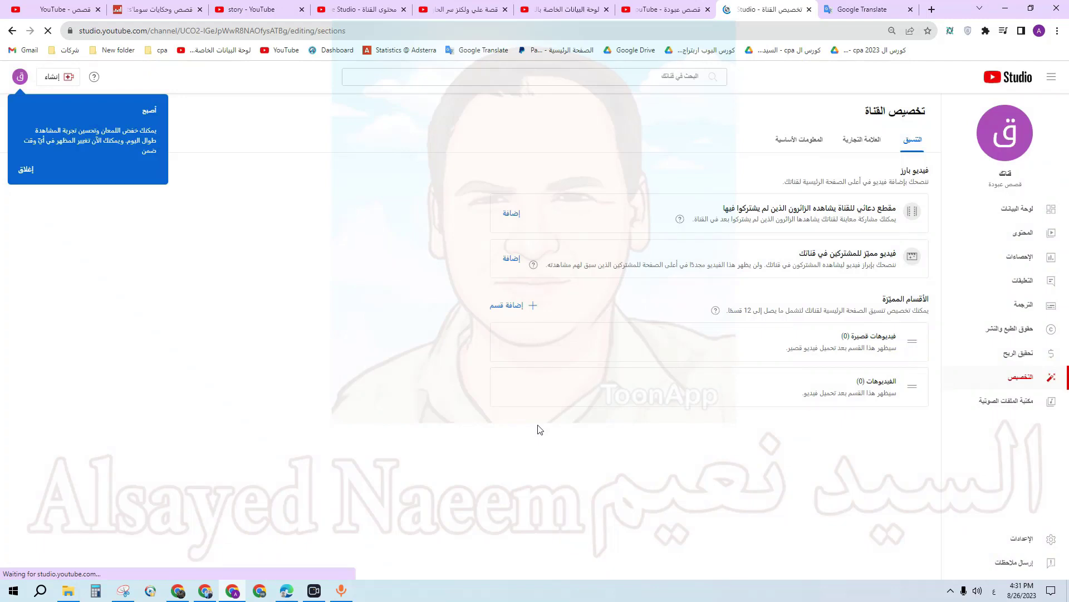
{"action": "left_click", "coordinate": [23, 170]}
{"action": "left_click", "coordinate": [858, 142]}
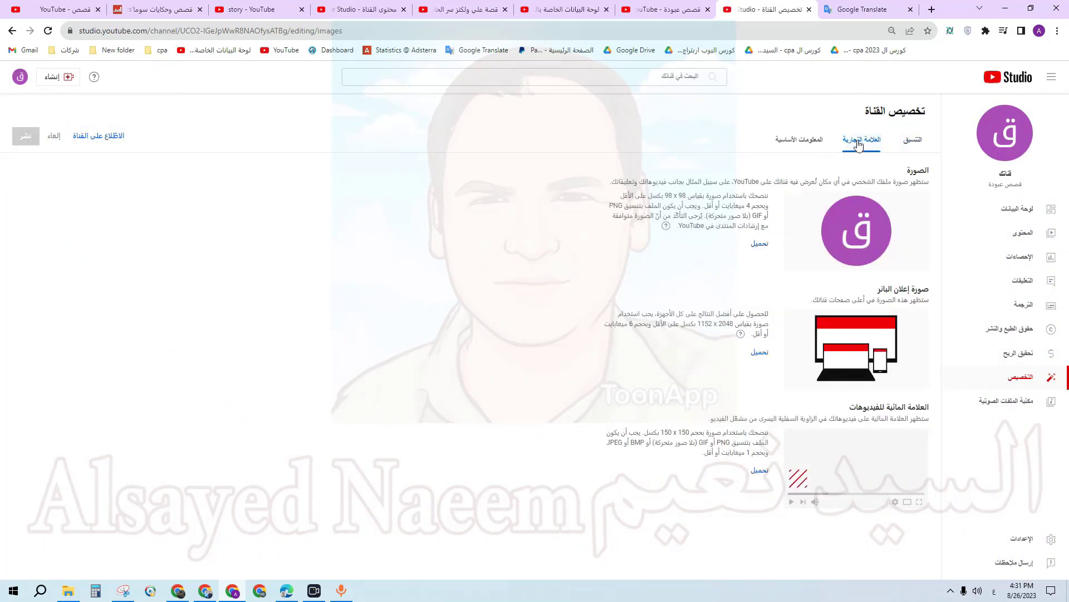
Step: Upload DreamShaper_v7_Interesting_stories_kids_3D_1 from the Downloads folder as the channel's profile picture and accept the crop
{"action": "left_click", "coordinate": [763, 245]}
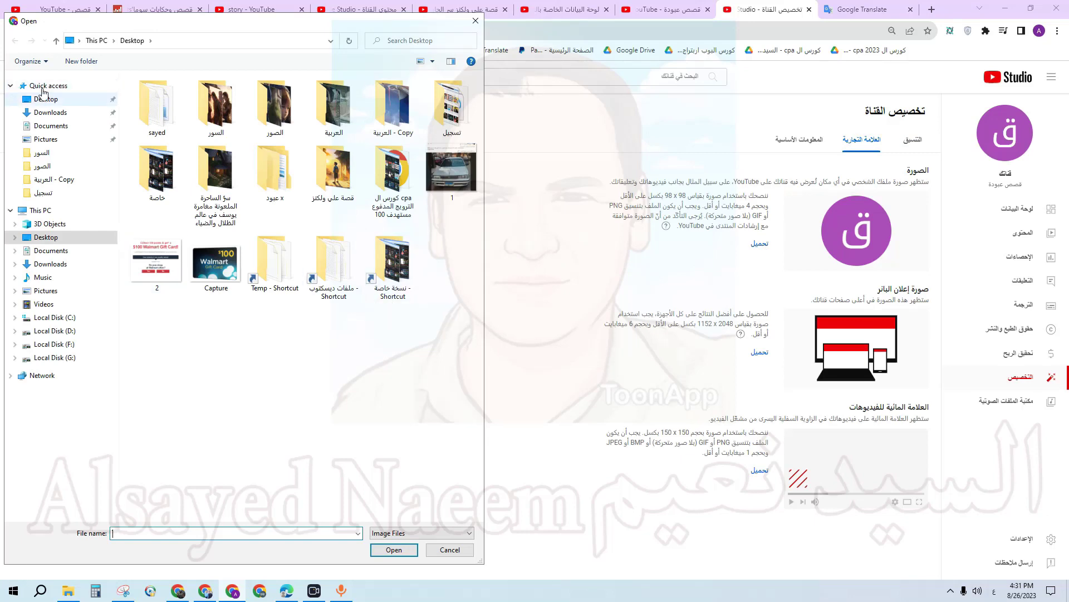
{"action": "left_click", "coordinate": [50, 114]}
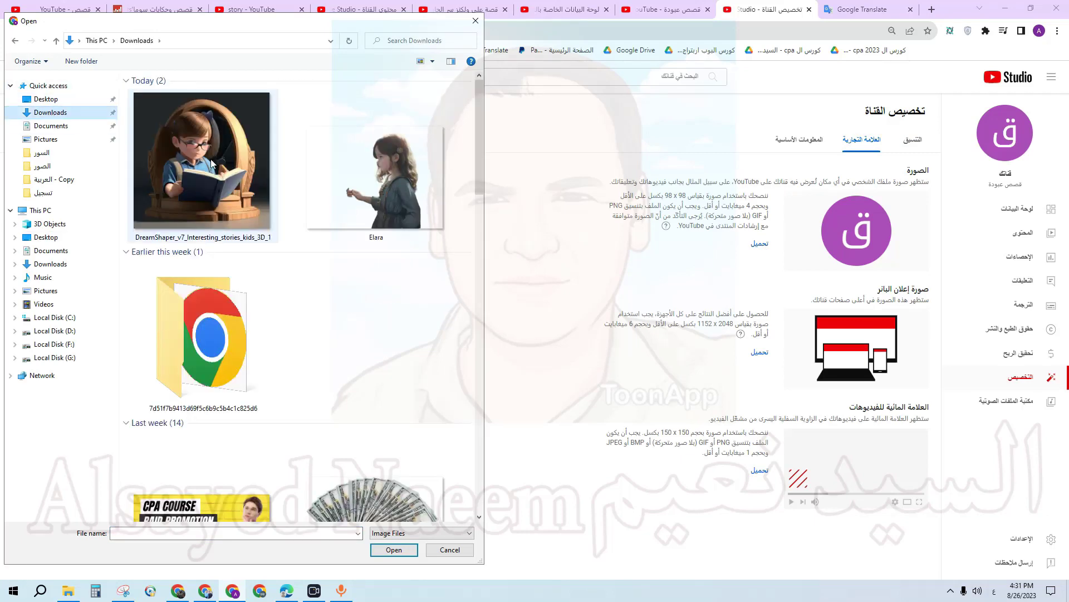
{"action": "double_click", "coordinate": [212, 163]}
{"action": "left_click", "coordinate": [312, 485]}
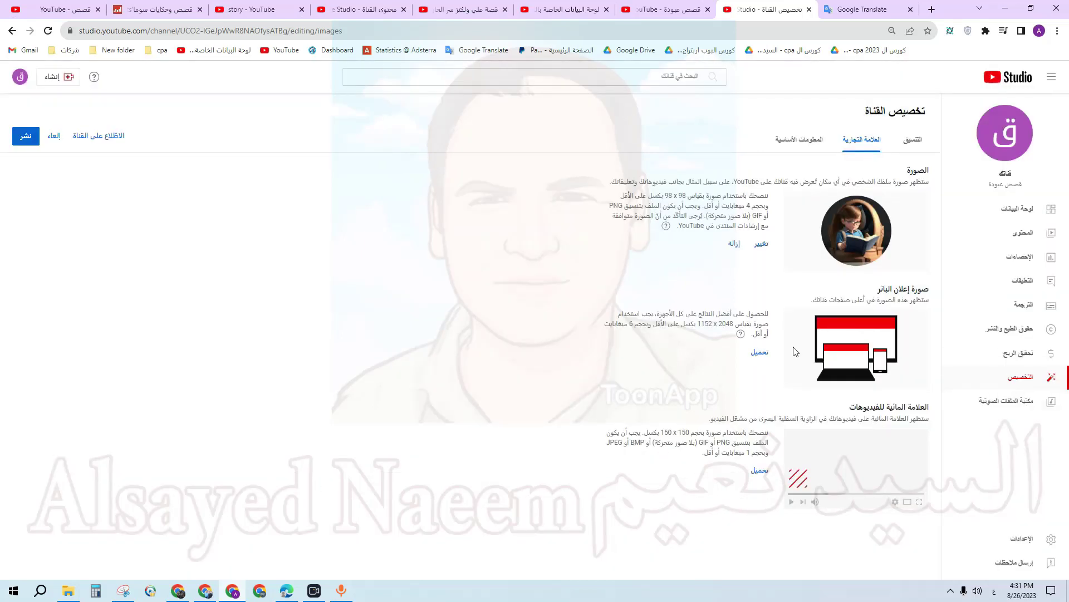
Step: Leave the banner image without a file and publish the channel's branding changes
{"action": "left_click", "coordinate": [762, 352]}
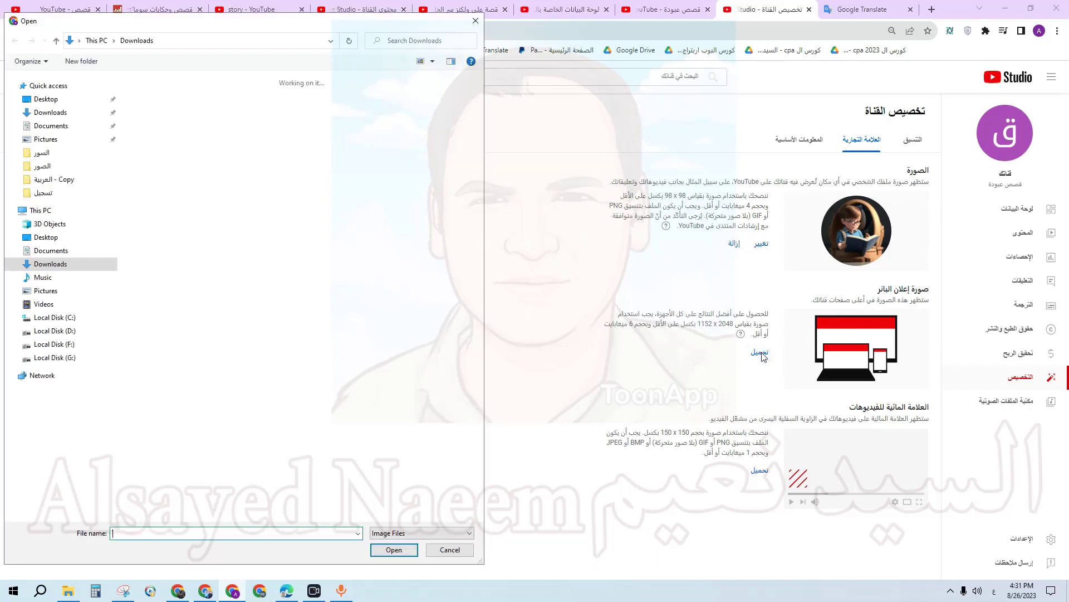
{"action": "key", "text": "Escape"}
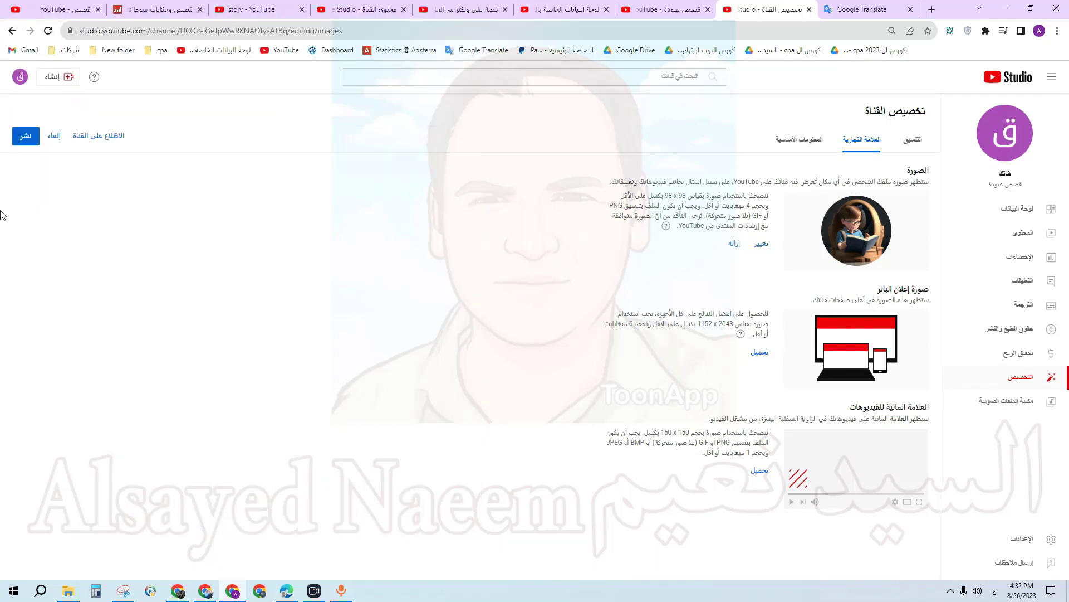
{"action": "left_click", "coordinate": [19, 138]}
Step: Show the channel's basic information, switch to ChatGPT and send the greeting السلام عليكم in the chat
{"action": "left_click", "coordinate": [805, 144]}
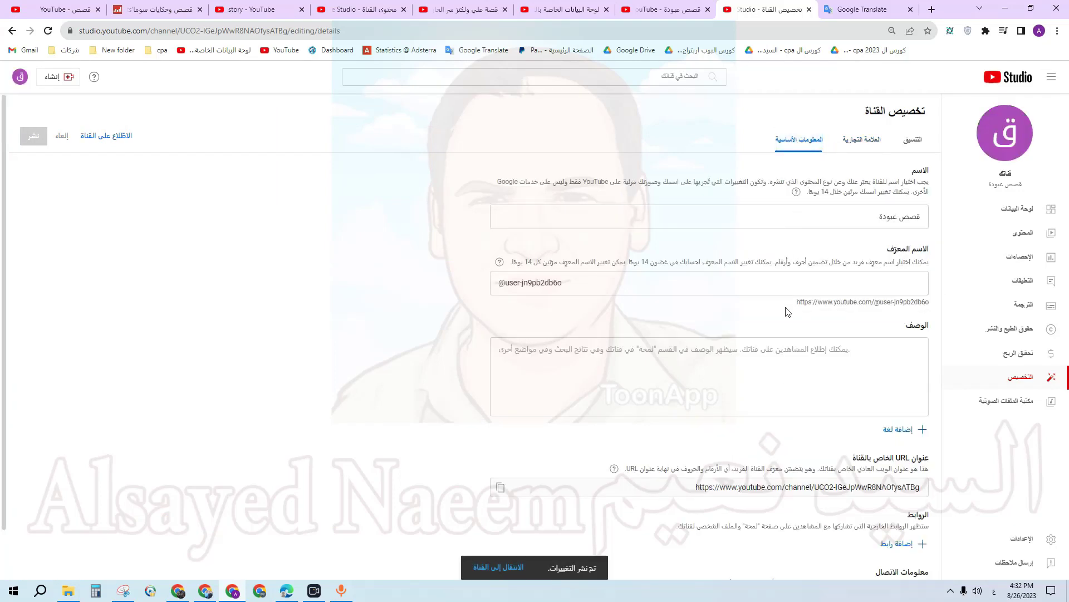
{"action": "left_click", "coordinate": [666, 368]}
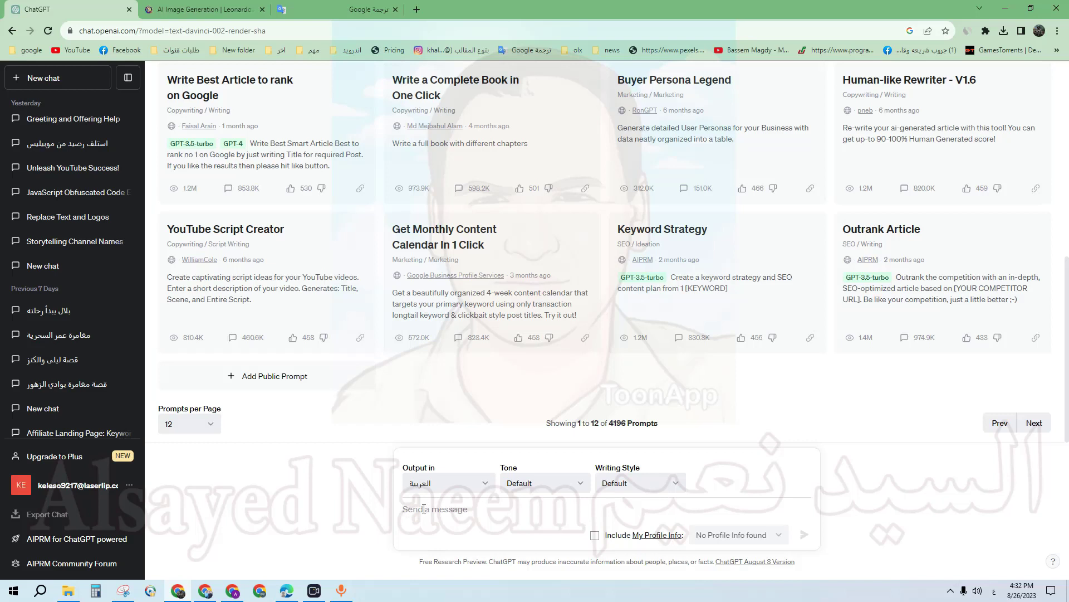
{"action": "type", "text": "الس"}
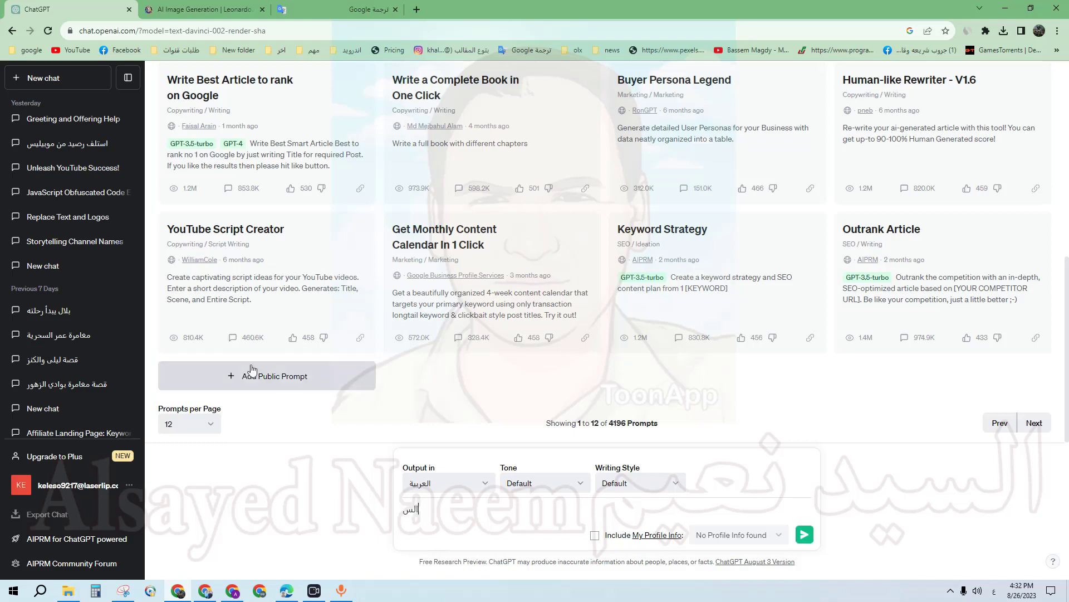
{"action": "type", "text": "لام عليكم"}
{"action": "key", "text": "Return"}
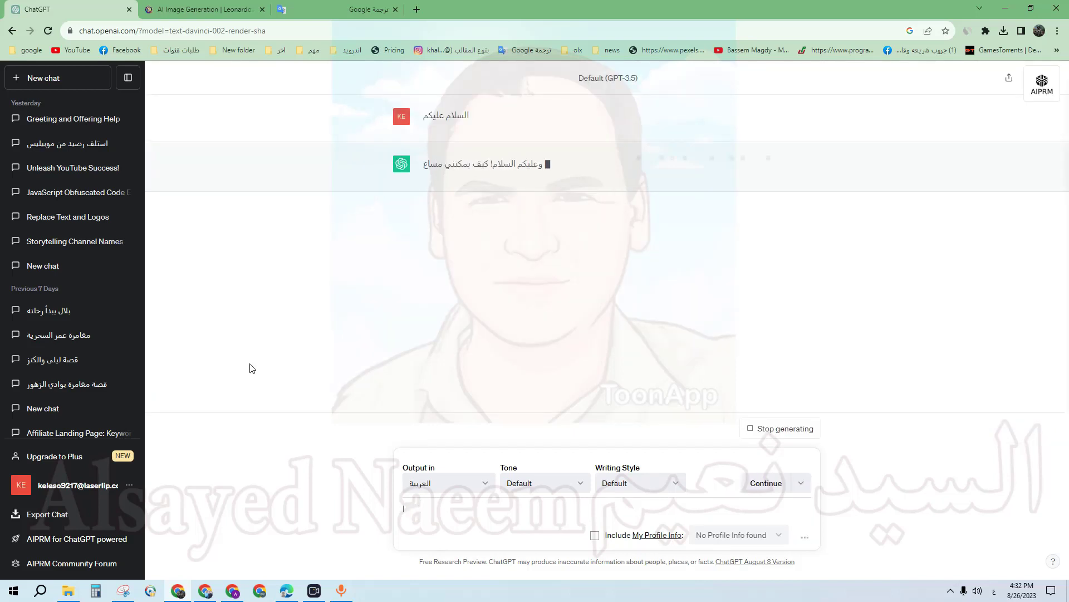
Step: Ask ChatGPT in Arabic for a 100-word description of a YouTube channel about interesting stories named قصص عبودة
{"action": "type", "text": "اكتب لى وصف م"}
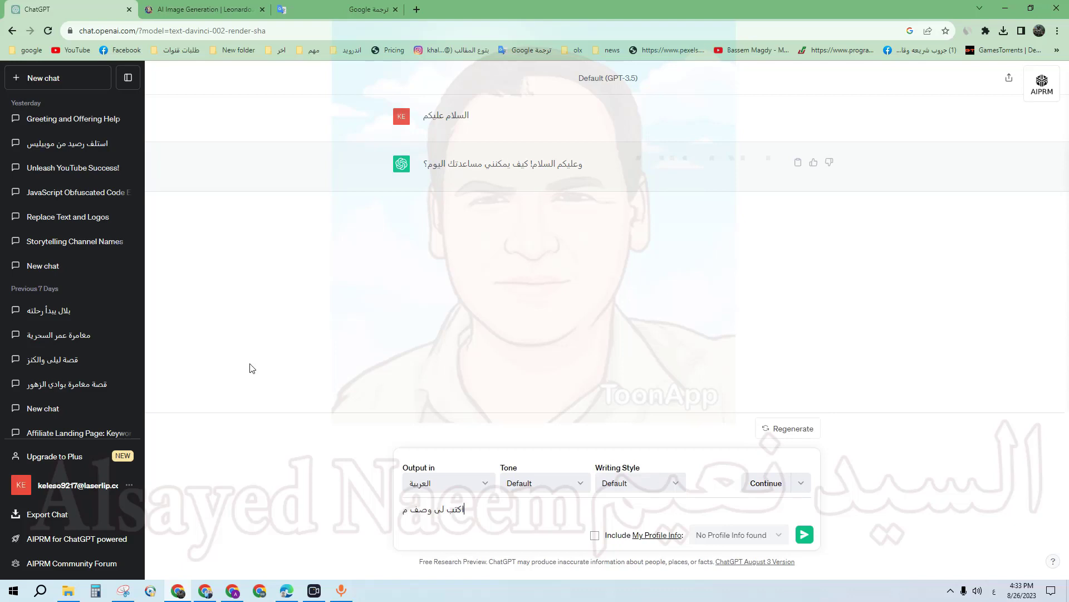
{"action": "type", "text": "كن من 100 كلمة لقناة يو"}
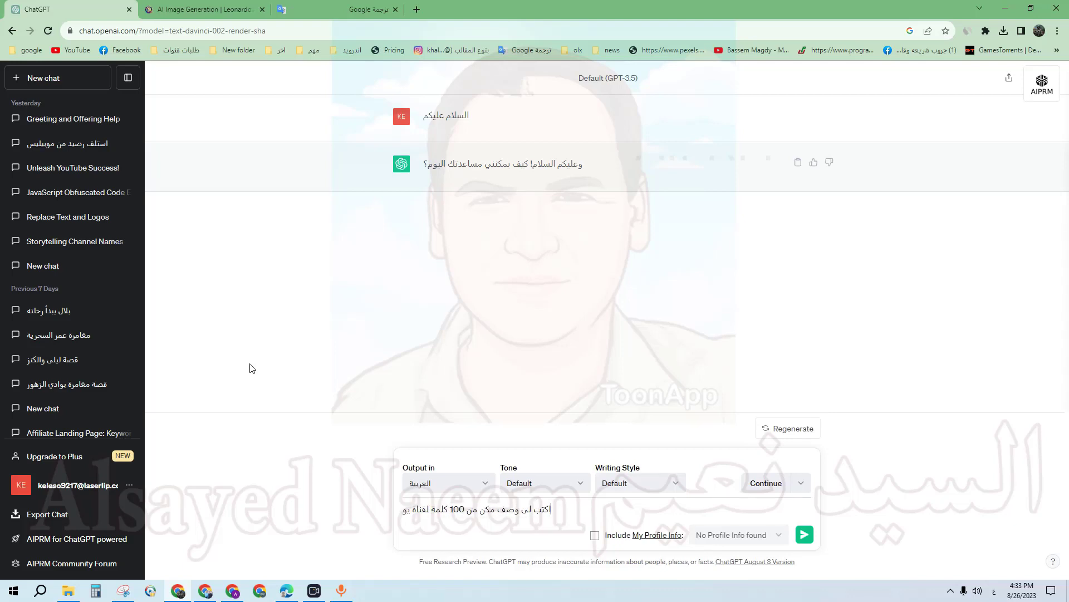
{"action": "type", "text": "تيوب بتتك"}
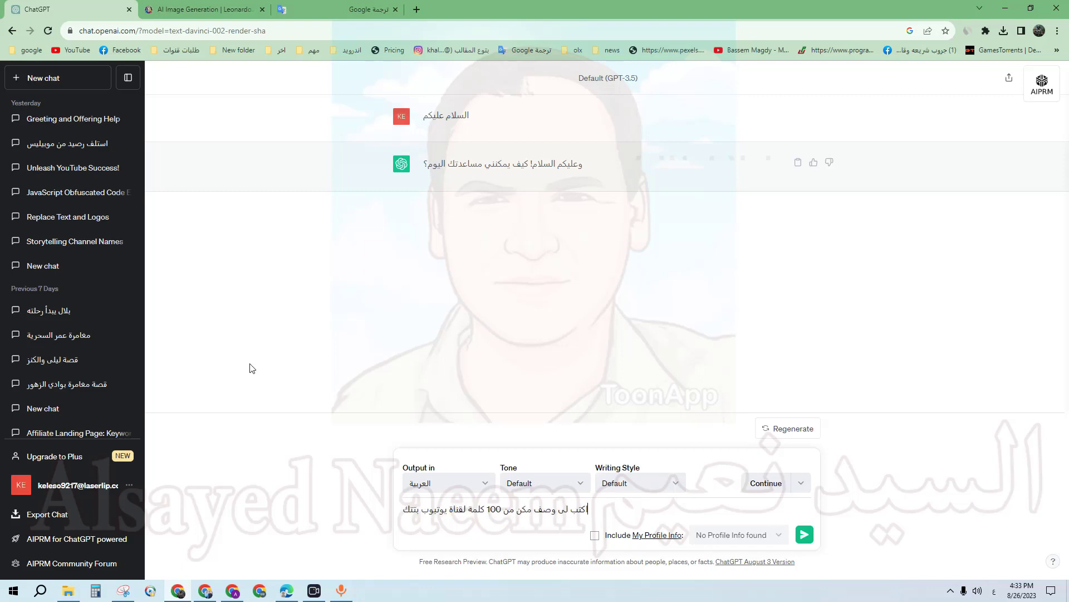
{"action": "type", "text": "لم عن القصص الش"}
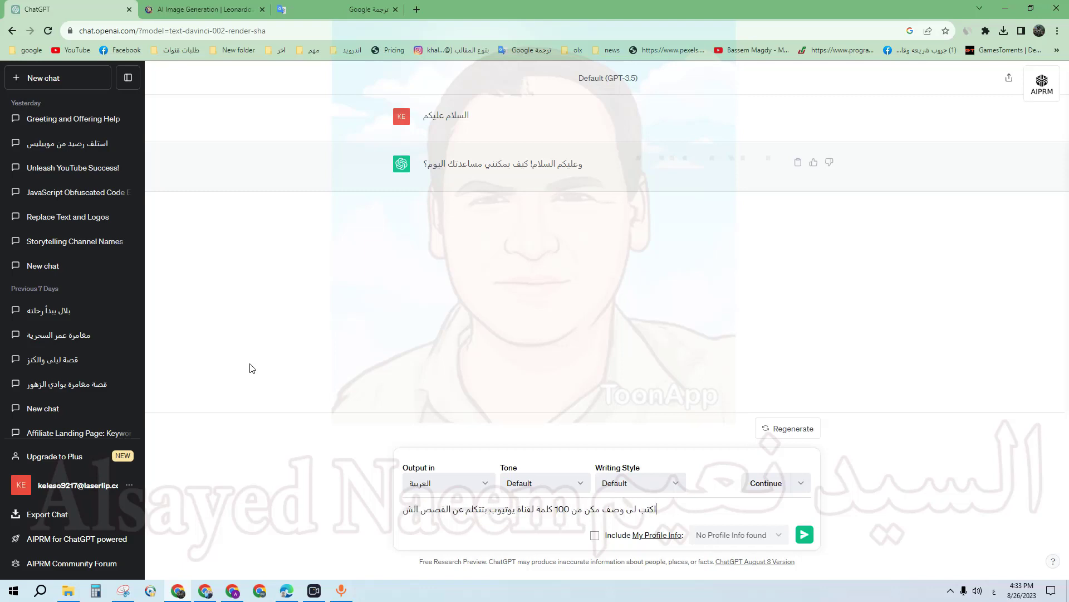
{"action": "type", "text": "يقة واسم القناة قصص عبودة"}
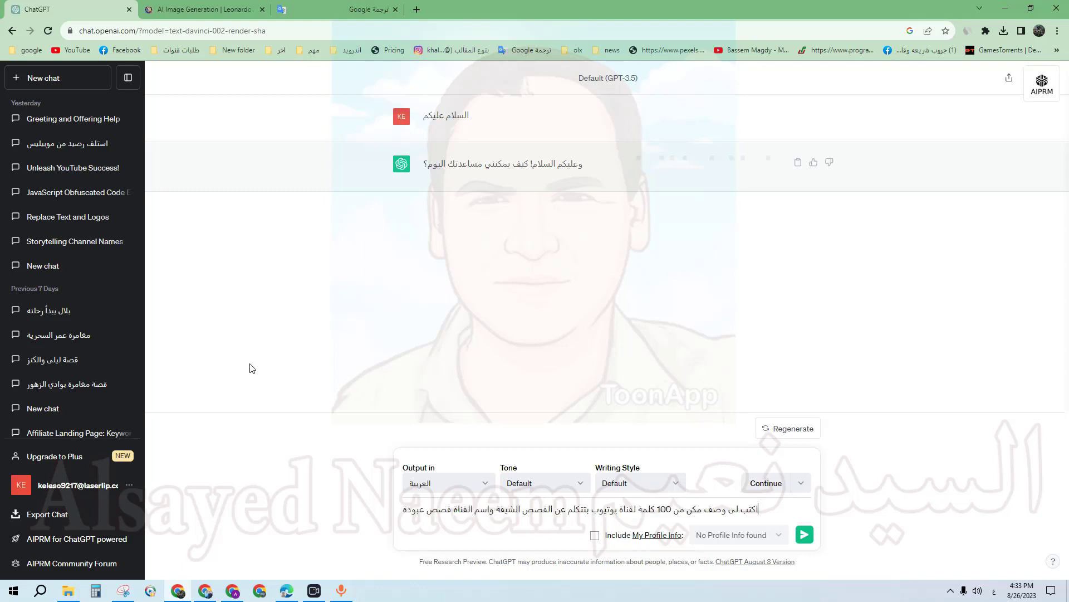
{"action": "key", "text": "Return"}
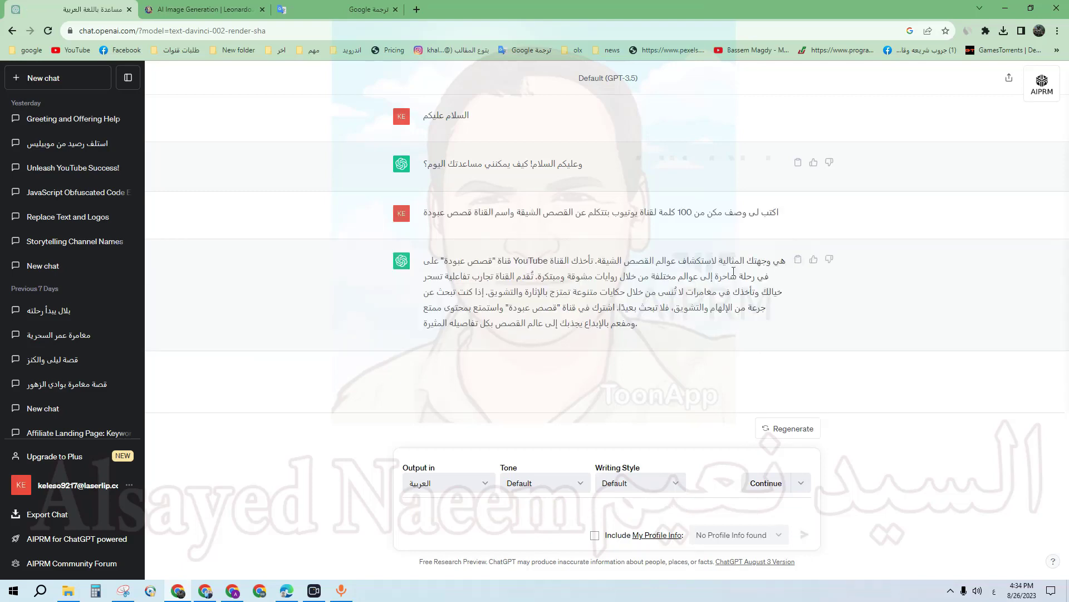
Step: Copy the generated description into the channel's description in YouTube Studio and publish the change
{"action": "left_click_drag", "start_coordinate": [423, 329], "coordinate": [582, 304]}
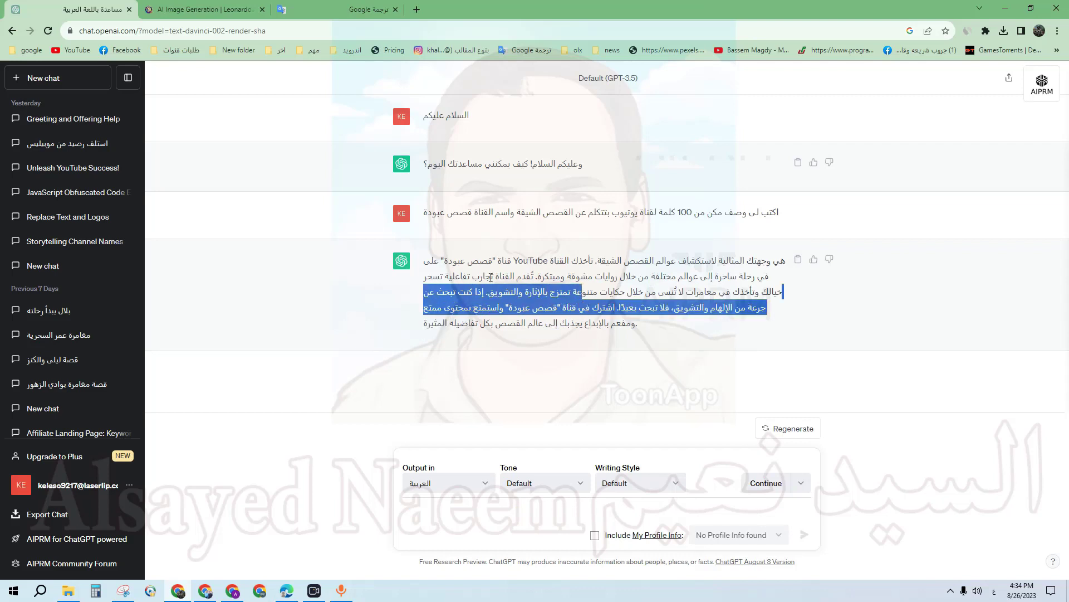
{"action": "left_click_drag", "start_coordinate": [785, 260], "coordinate": [681, 368]}
{"action": "key", "text": "super+c"}
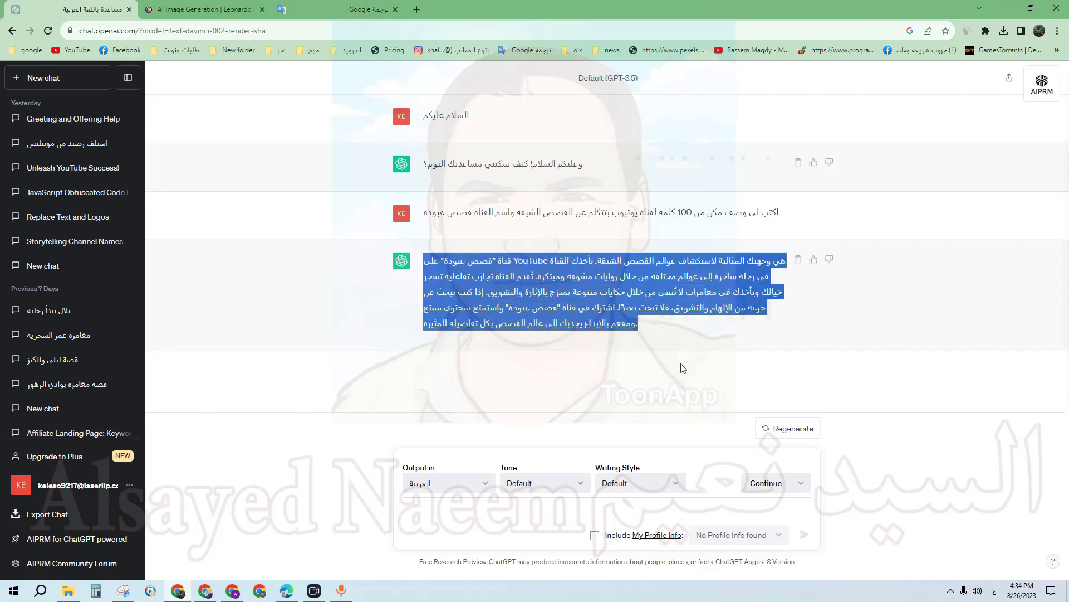
{"action": "left_click", "coordinate": [231, 591]}
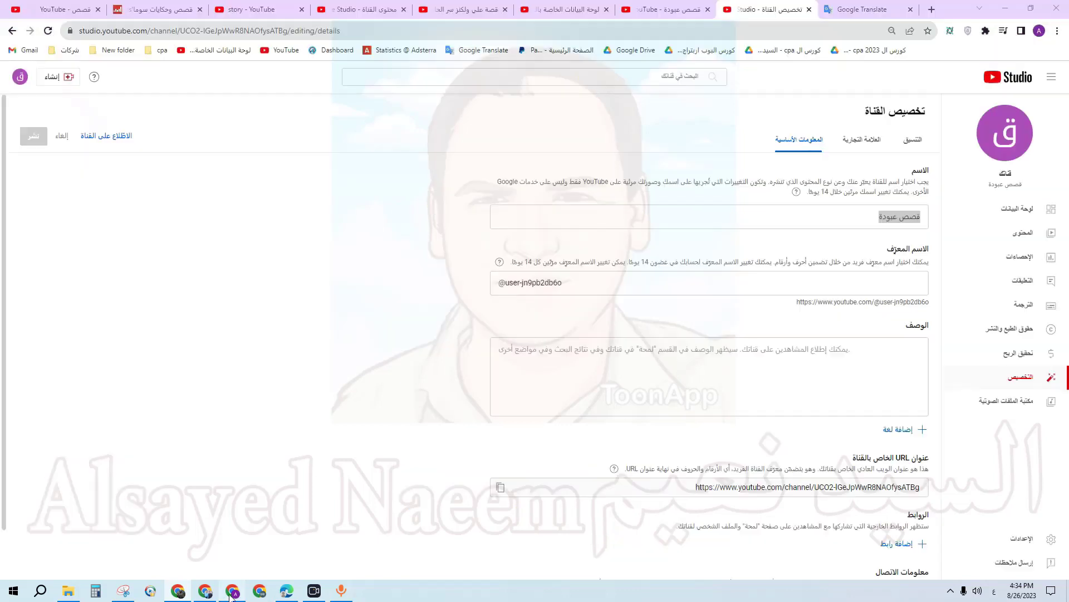
{"action": "right_click", "coordinate": [794, 368]}
{"action": "left_click", "coordinate": [819, 236]}
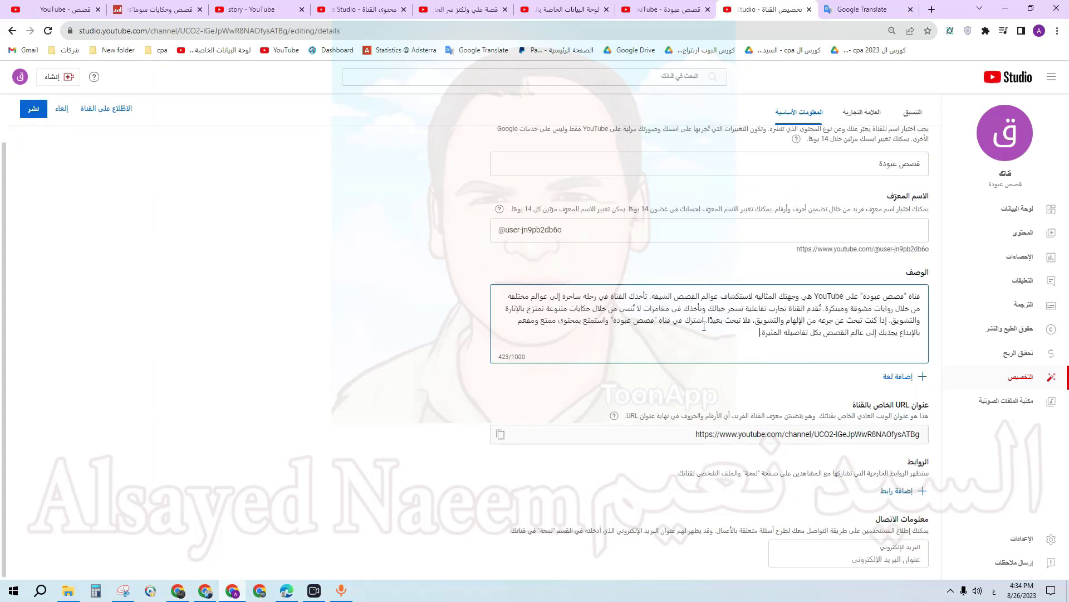
{"action": "left_click", "coordinate": [34, 135]}
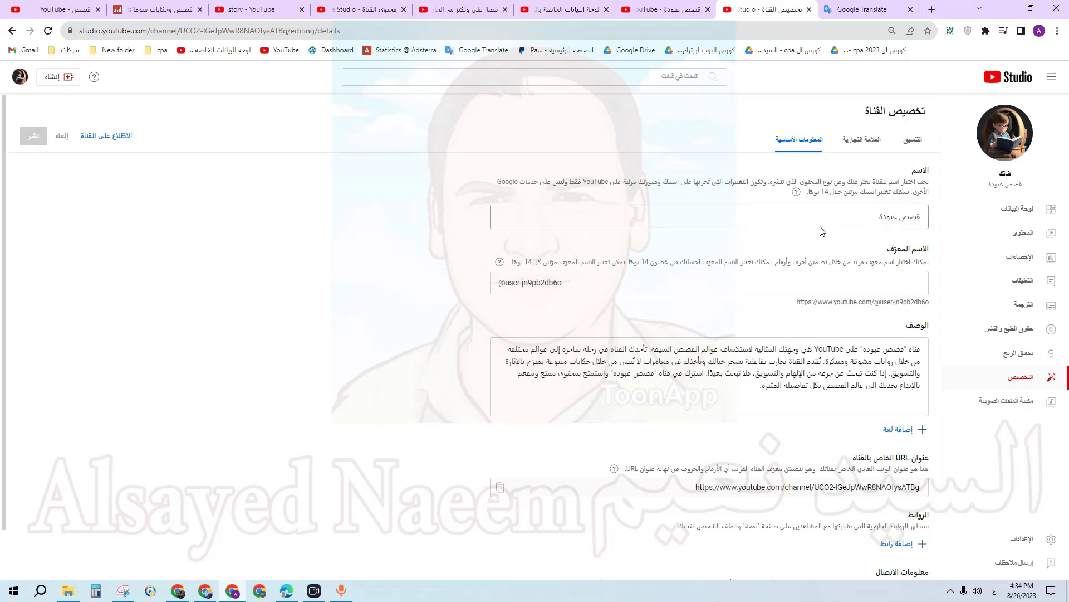
Step: Change the channel handle to ABODA-STORY, publish it and open the channel dashboard
{"action": "left_click_drag", "start_coordinate": [828, 280], "coordinate": [508, 282]}
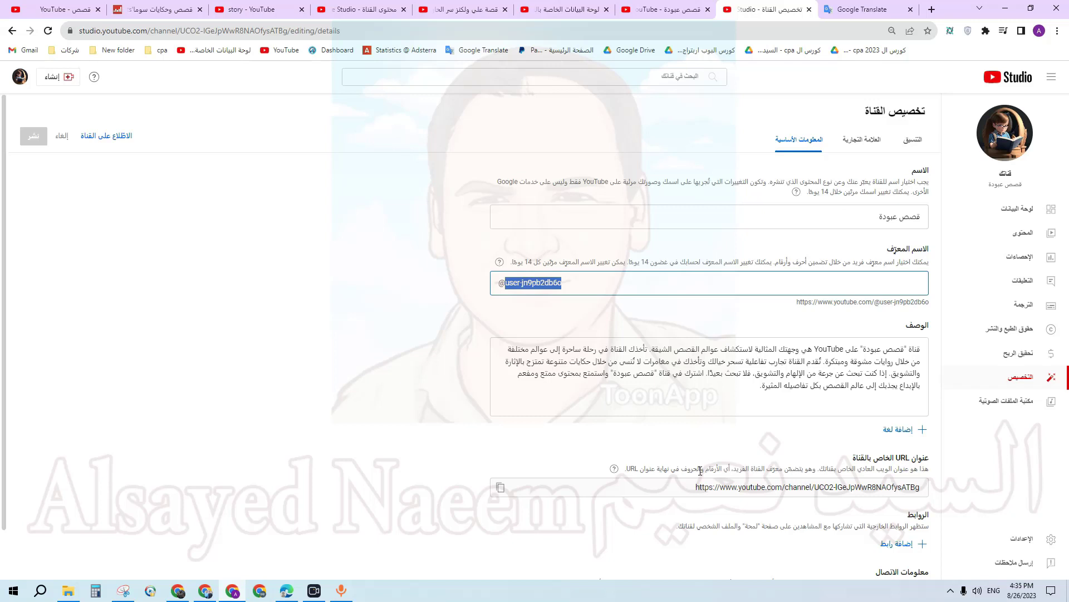
{"action": "type", "text": "ABODA-STORY"}
{"action": "left_click", "coordinate": [35, 137]}
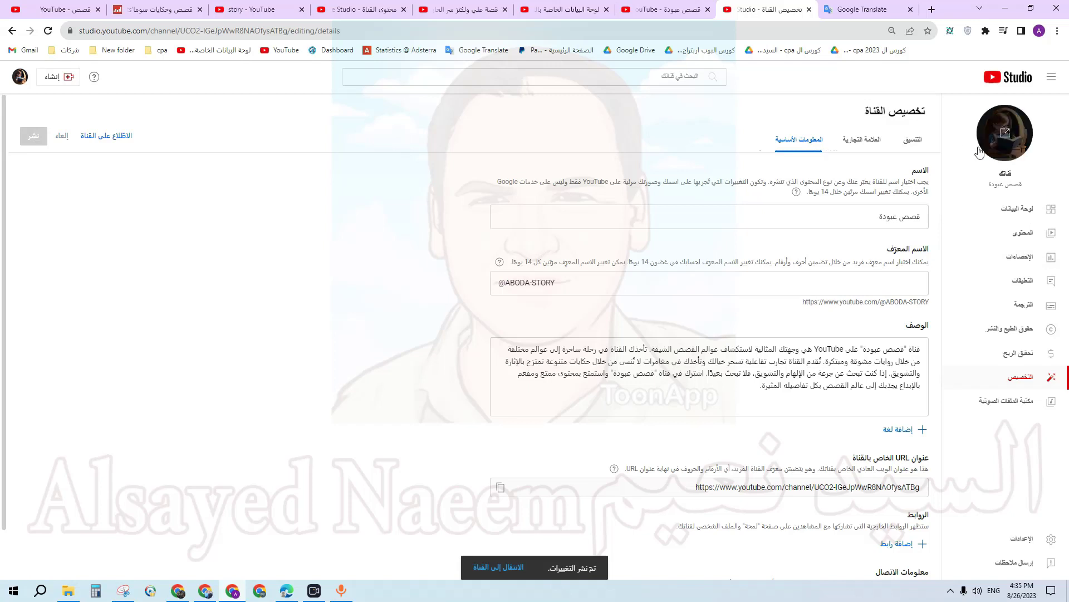
{"action": "left_click", "coordinate": [1012, 215]}
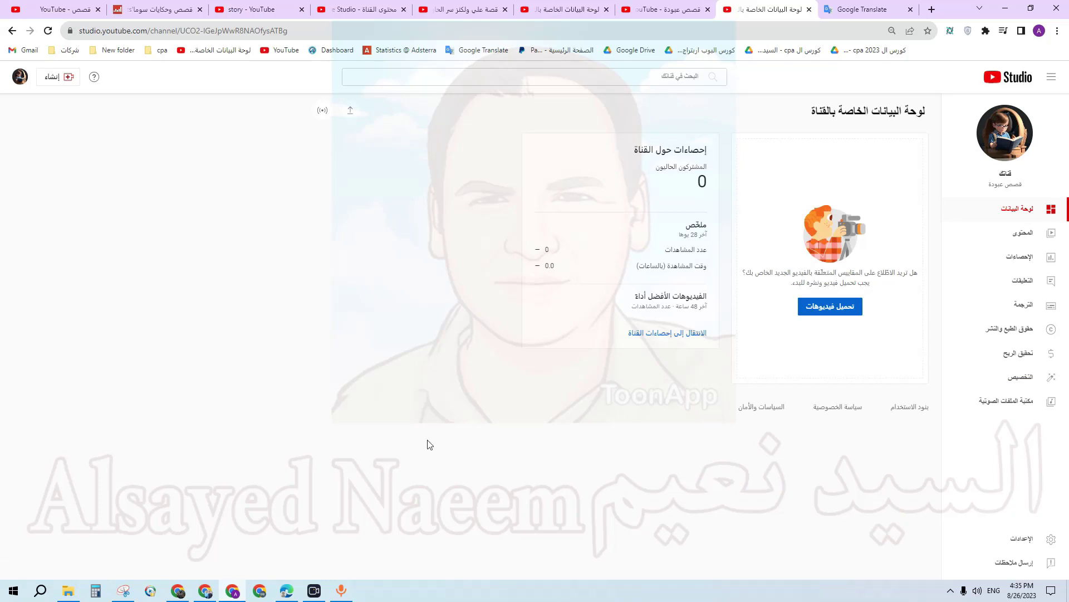
Step: Show the desktop and gather the Camtasia 2018, msedge, Audacity and New Text Document icons in one row
{"action": "left_click", "coordinate": [1006, 9]}
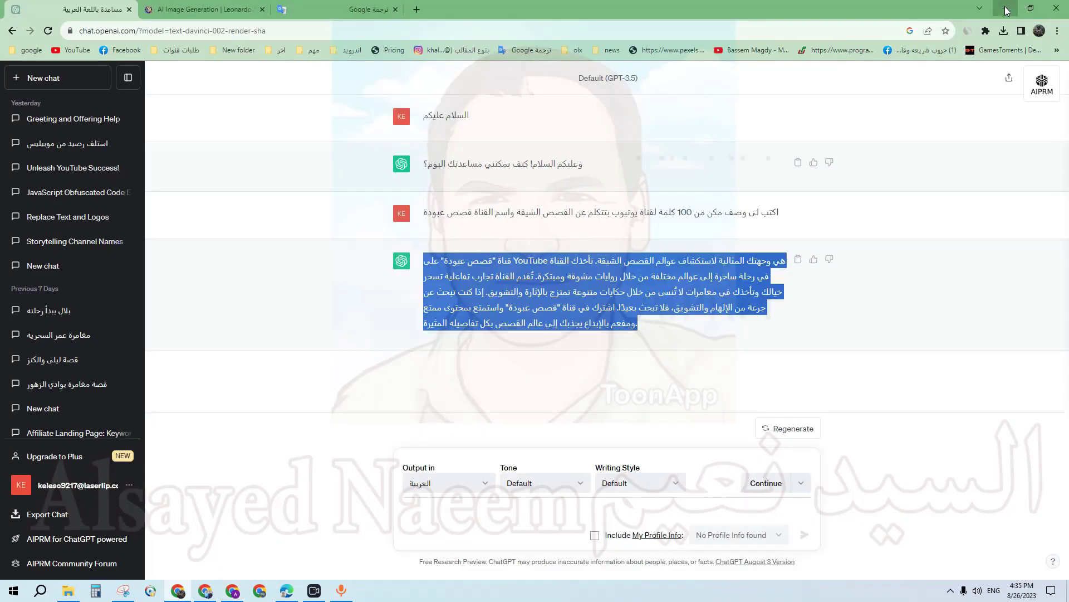
{"action": "left_click", "coordinate": [1006, 9]}
{"action": "left_click", "coordinate": [1007, 11]}
{"action": "left_click_drag", "start_coordinate": [571, 187], "coordinate": [444, 187]}
{"action": "left_click_drag", "start_coordinate": [618, 183], "coordinate": [513, 193]}
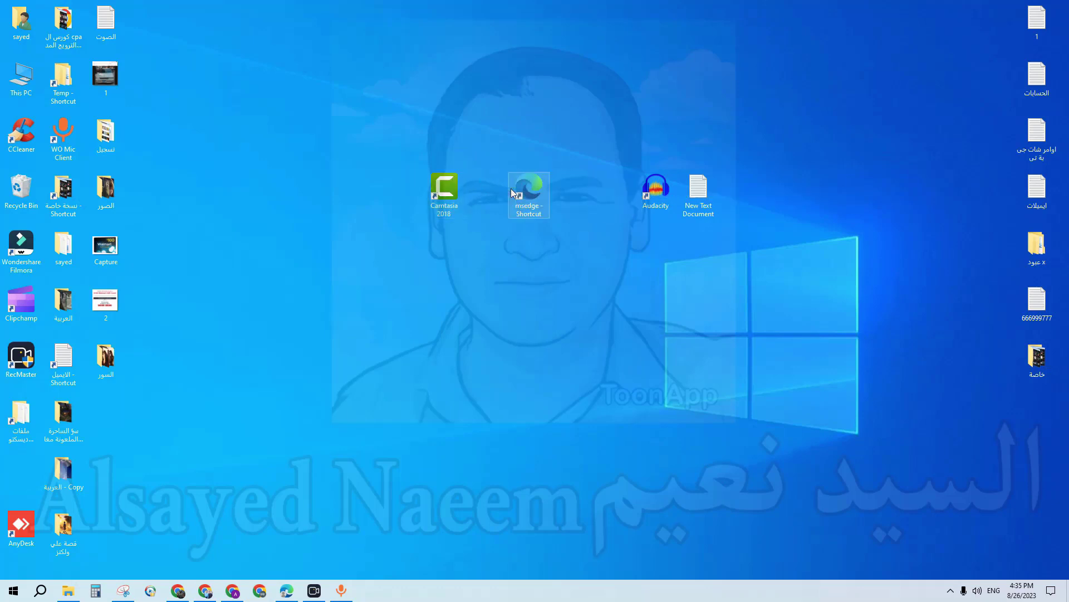
{"action": "left_click_drag", "start_coordinate": [656, 187], "coordinate": [573, 188]}
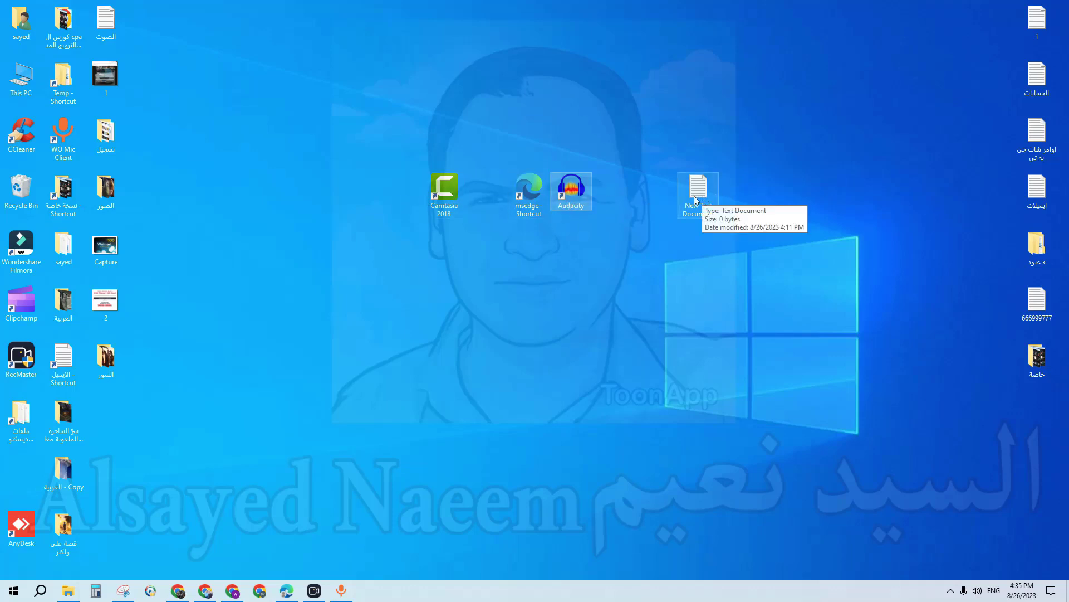
{"action": "left_click_drag", "start_coordinate": [695, 199], "coordinate": [611, 199]}
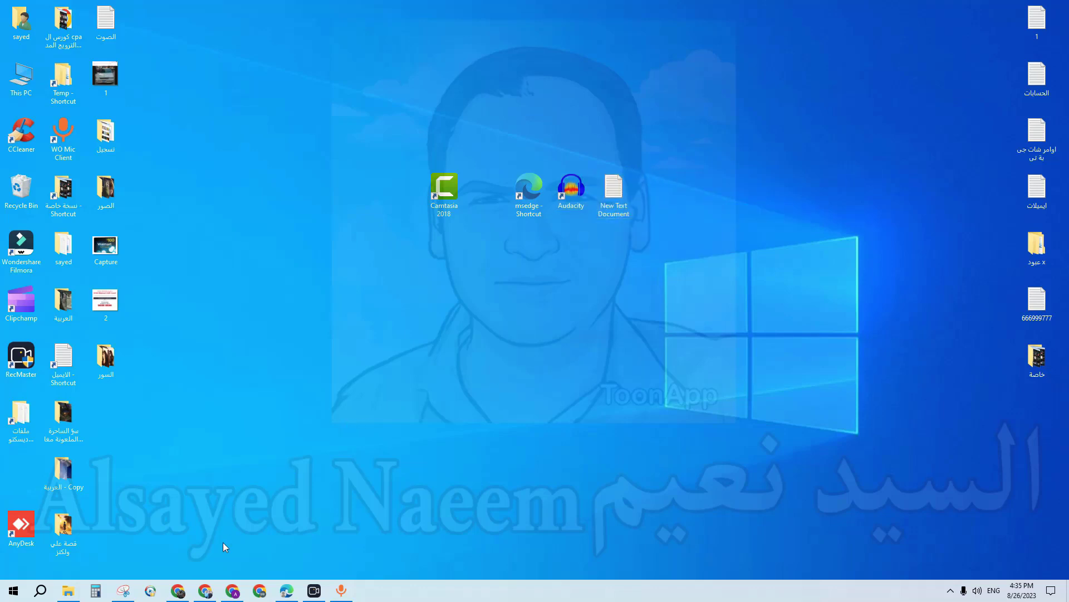
Step: Return to ChatGPT and request a 10-chapter story with a translation for each chapter and بلال as the hero
{"action": "left_click", "coordinate": [178, 590]}
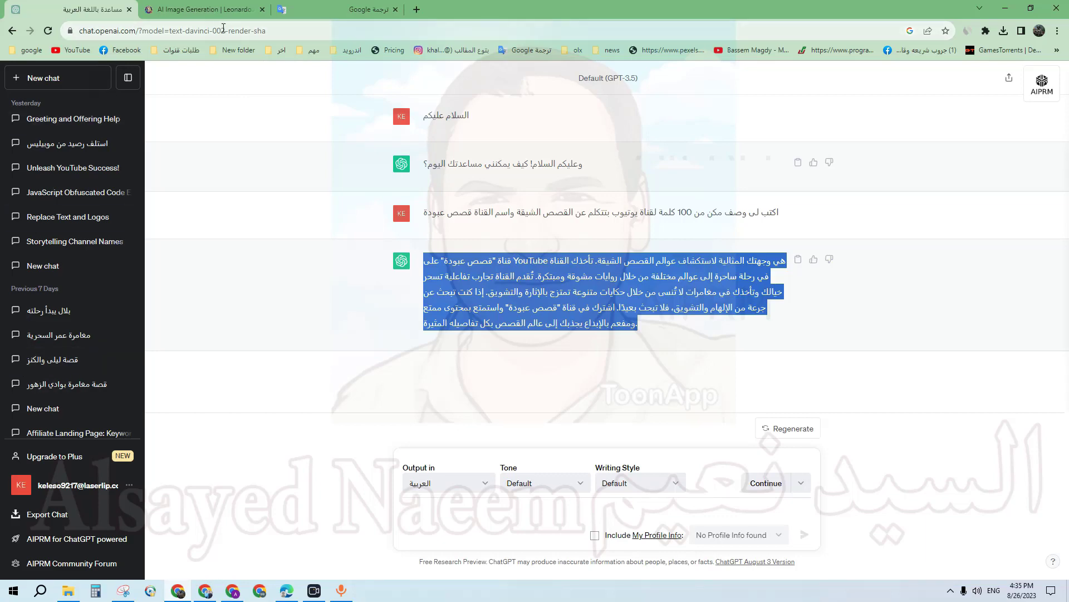
{"action": "left_click", "coordinate": [174, 7]}
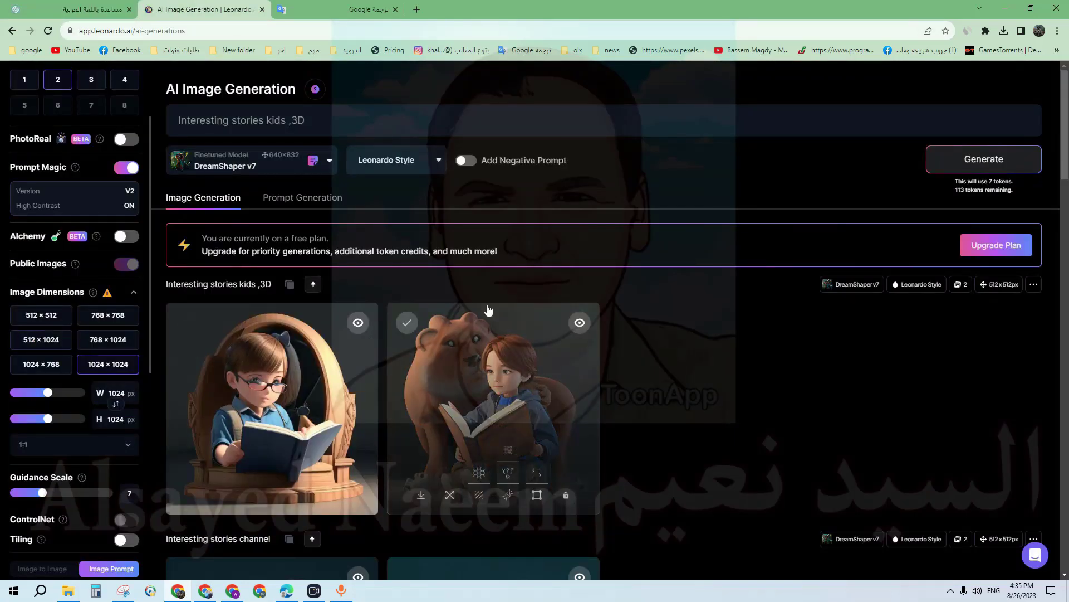
{"action": "left_click", "coordinate": [94, 9]}
{"action": "left_click", "coordinate": [451, 503]}
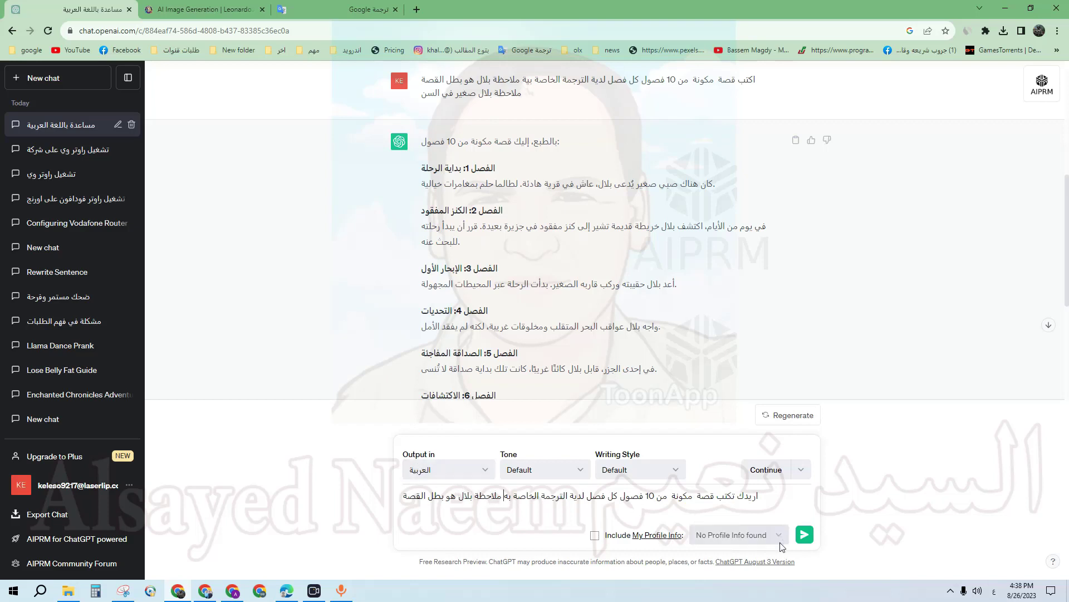
{"action": "left_click", "coordinate": [805, 535]}
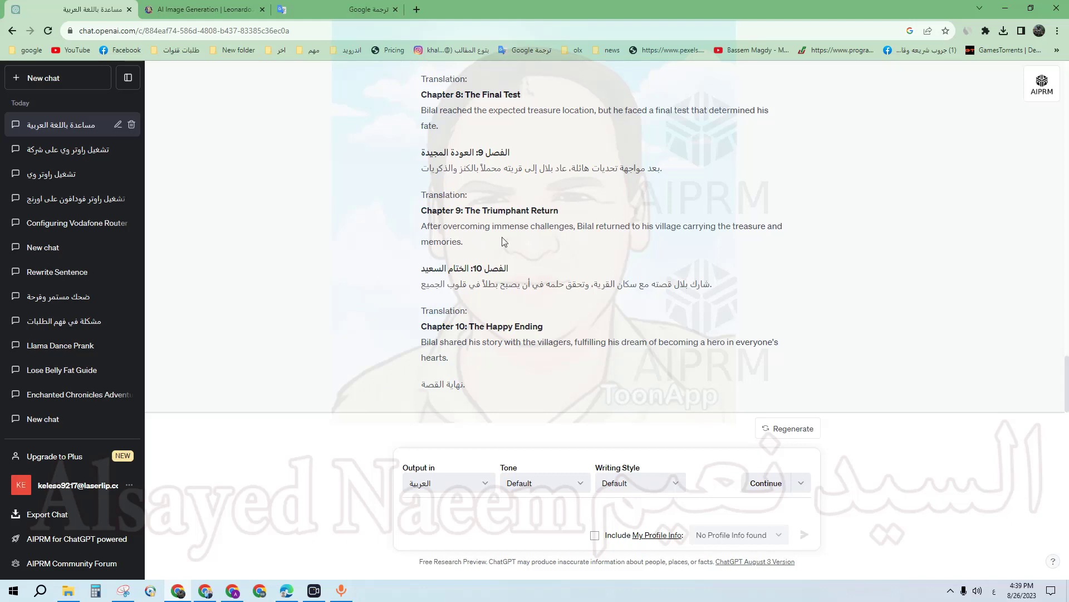
Step: Copy the heading "Chapter 1: The Beginning of the Journey" from the reply and send it as a new message
{"action": "scroll", "coordinate": [504, 241], "scroll_direction": "up", "scroll_amount": 15}
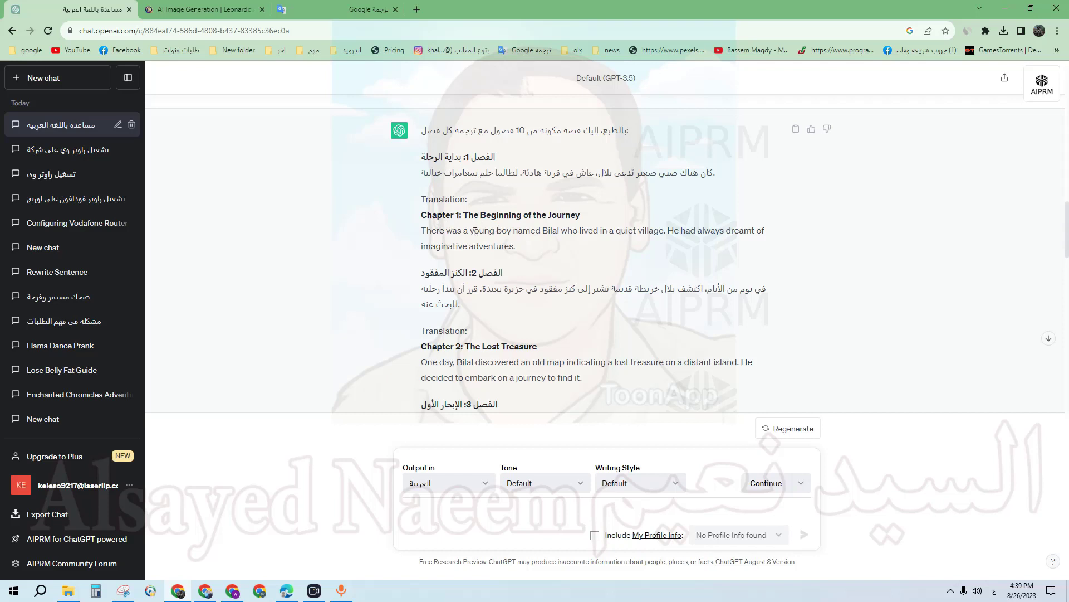
{"action": "triple_click", "coordinate": [455, 216]}
{"action": "key", "text": "super+c"}
{"action": "right_click", "coordinate": [455, 215]}
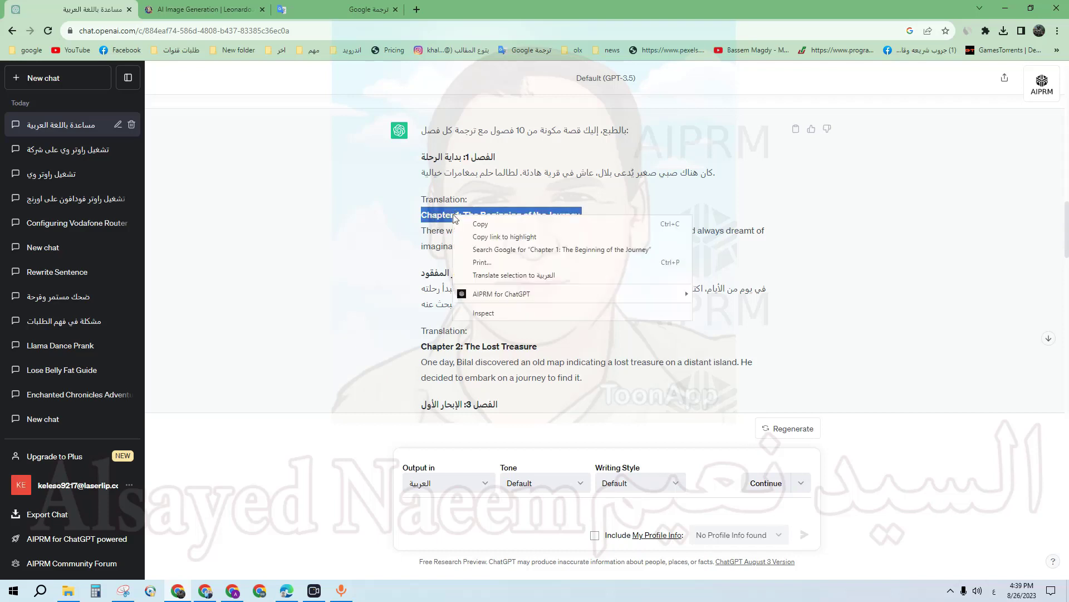
{"action": "right_click", "coordinate": [430, 521]}
{"action": "left_click", "coordinate": [419, 506]}
{"action": "right_click", "coordinate": [420, 507]}
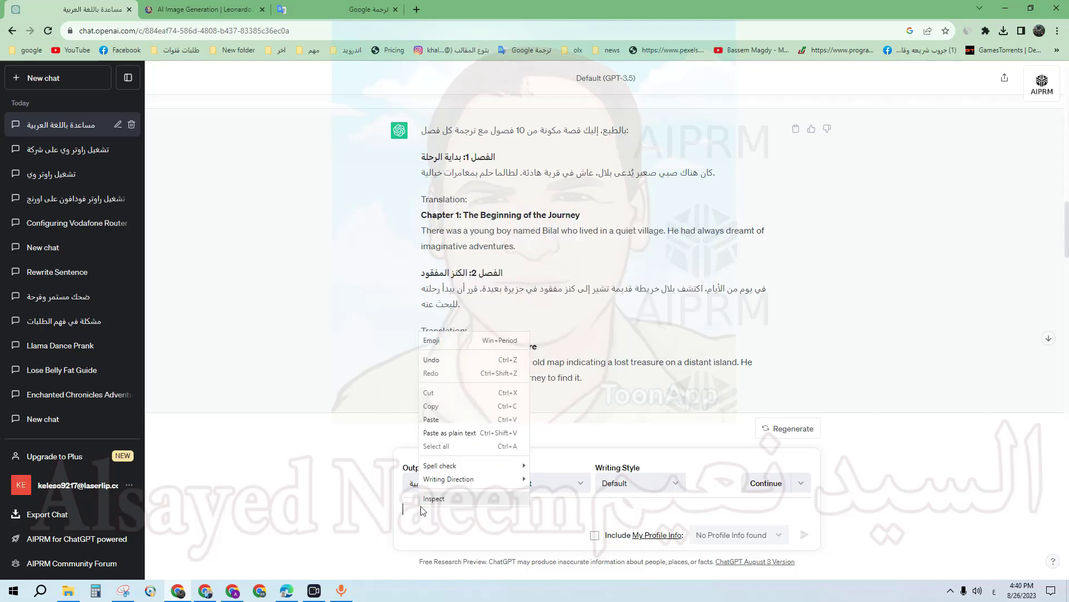
{"action": "left_click", "coordinate": [451, 420]}
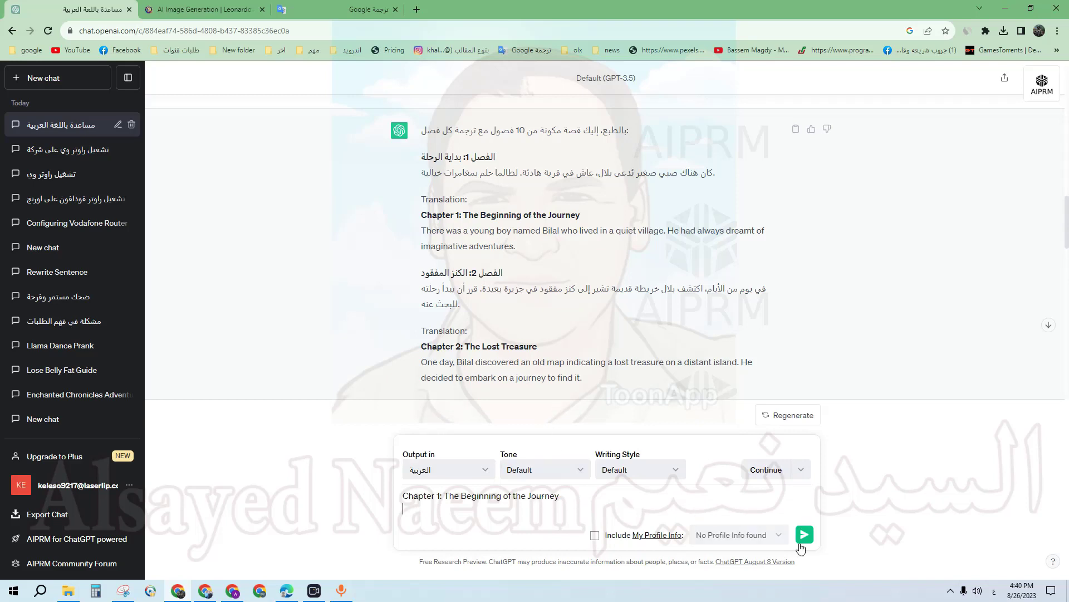
{"action": "left_click", "coordinate": [803, 538]}
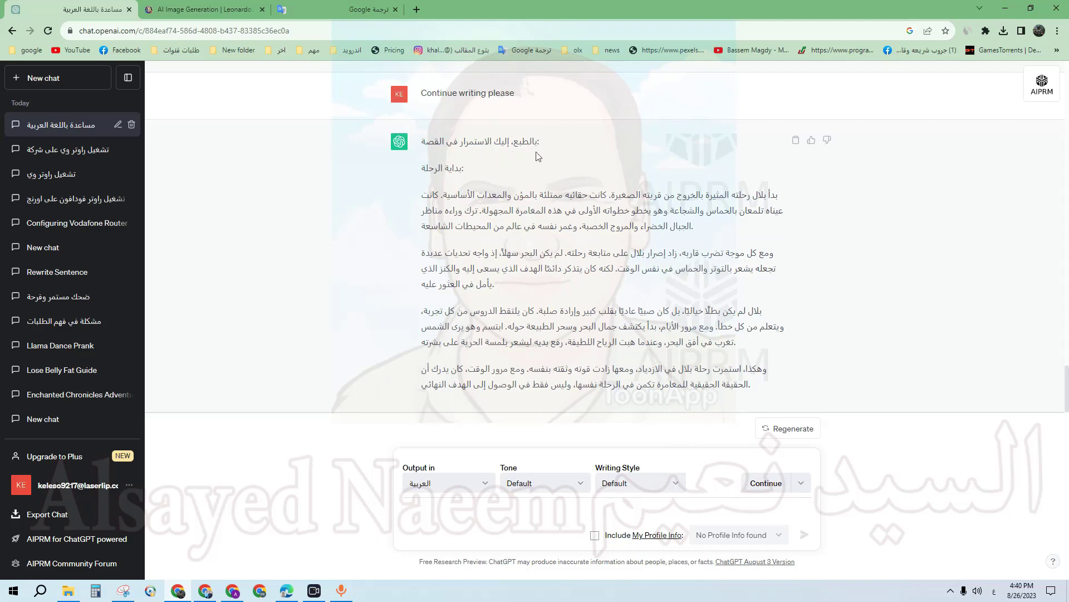
Step: Have ChatGPT continue writing the story and review the text generated for the chapters
{"action": "left_click", "coordinate": [766, 483]}
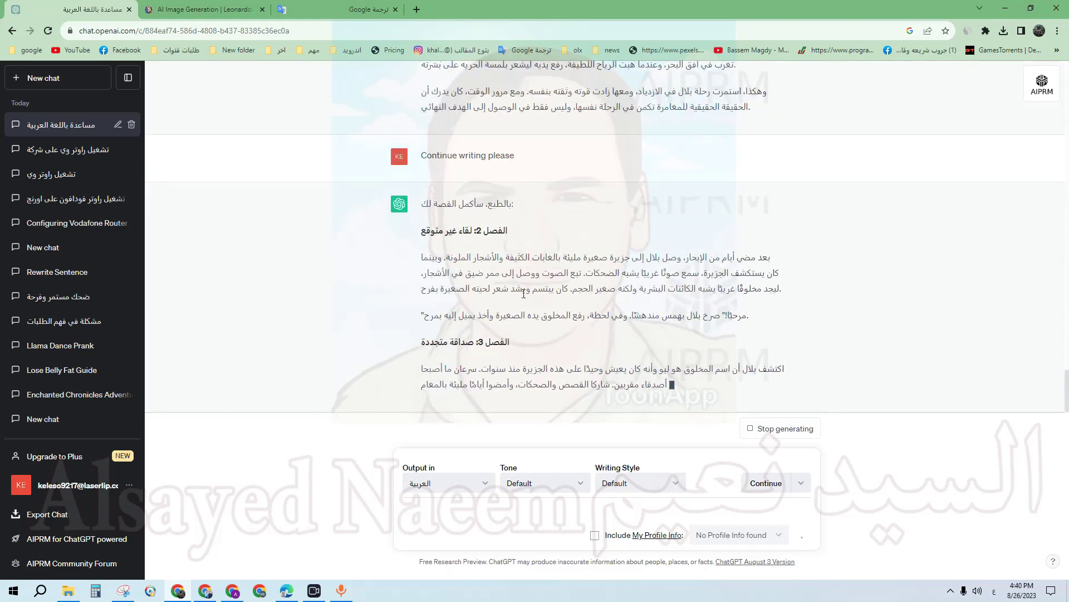
{"action": "scroll", "coordinate": [553, 240], "scroll_direction": "up", "scroll_amount": 10}
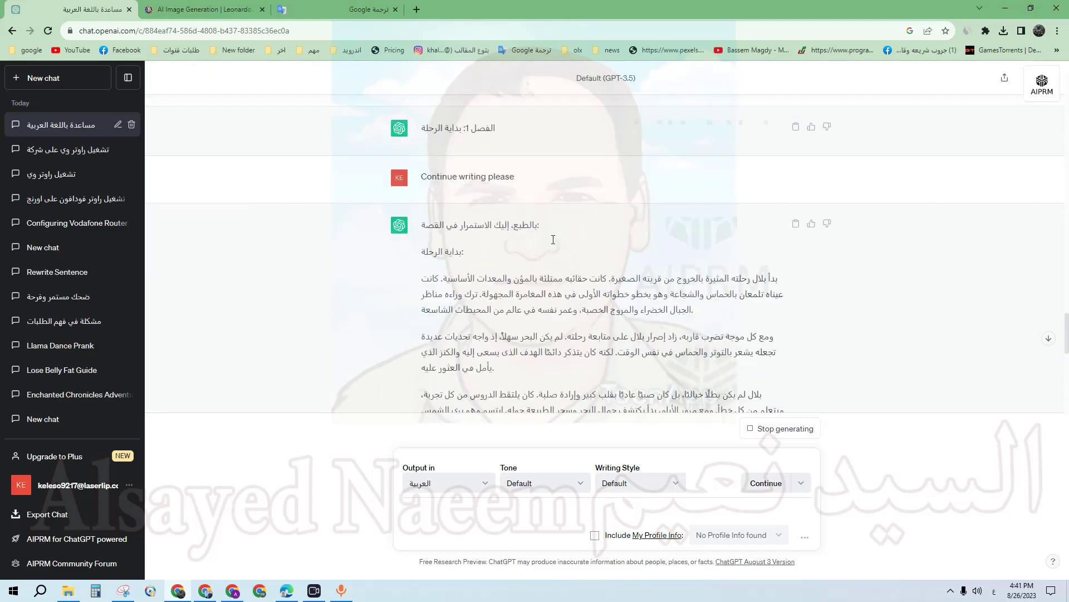
{"action": "scroll", "coordinate": [553, 239], "scroll_direction": "up", "scroll_amount": 10}
{"action": "scroll", "coordinate": [476, 193], "scroll_direction": "up", "scroll_amount": 2}
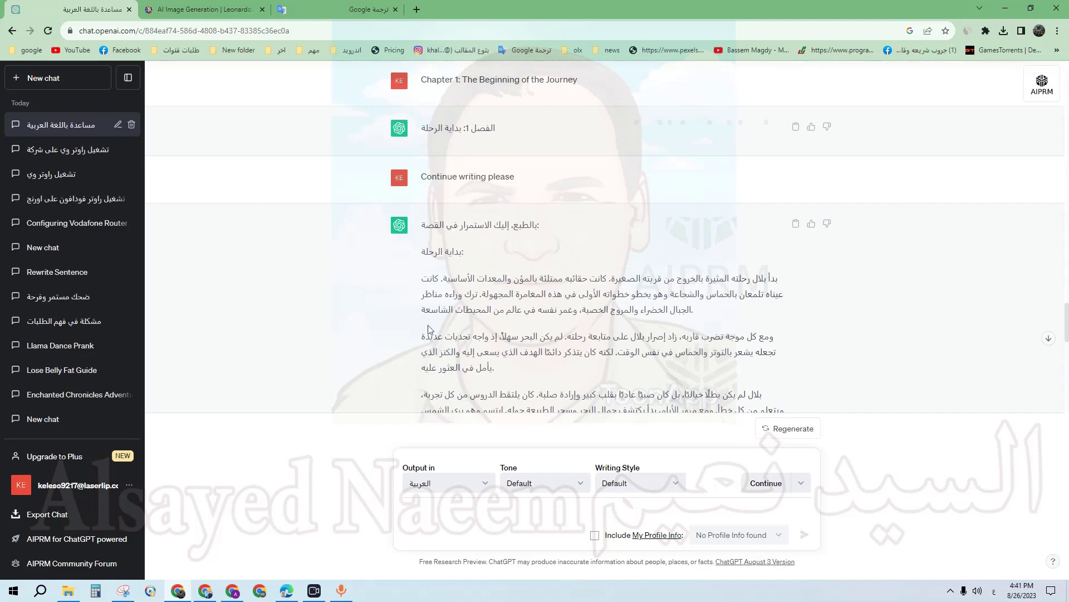
{"action": "scroll", "coordinate": [483, 370], "scroll_direction": "down", "scroll_amount": 5}
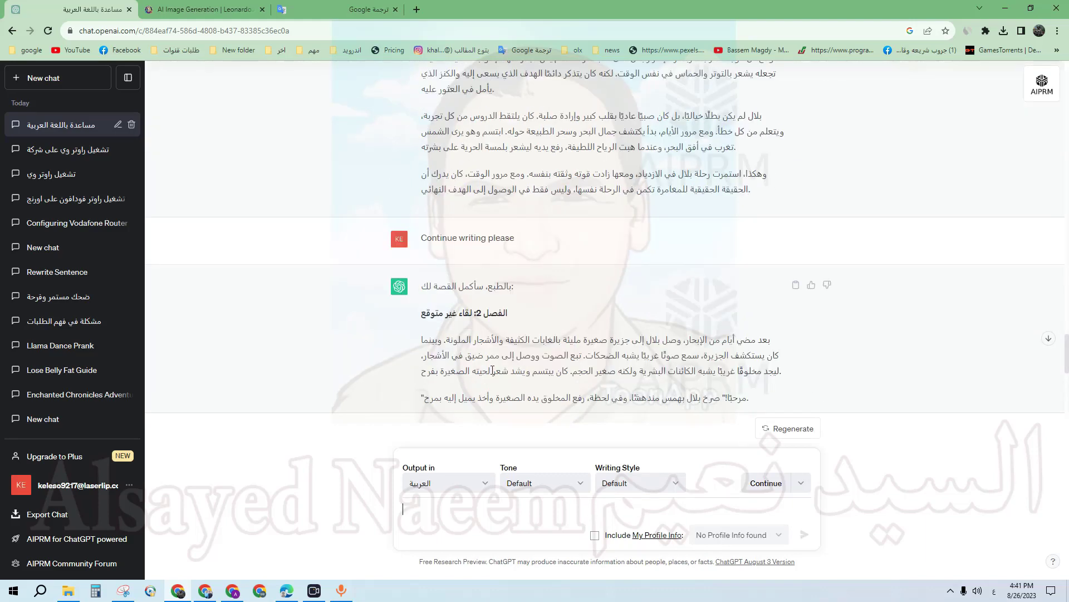
Step: Copy the English text under "Chapter 1: The Beginning of the Journey" from the ten-chapter story reply
{"action": "scroll", "coordinate": [515, 335], "scroll_direction": "up", "scroll_amount": 3}
{"action": "scroll", "coordinate": [518, 328], "scroll_direction": "up", "scroll_amount": 3}
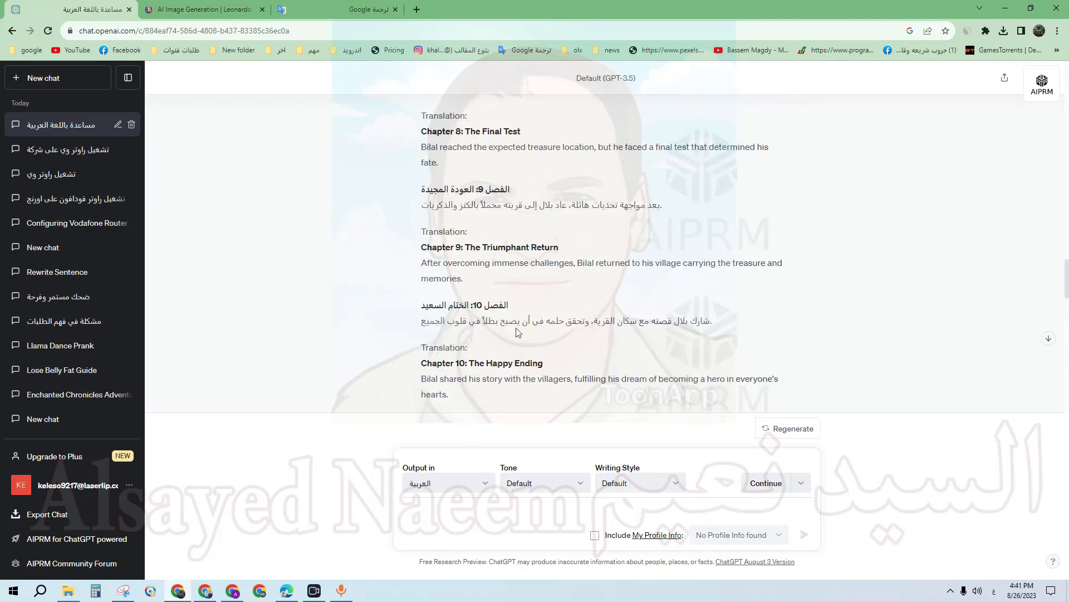
{"action": "scroll", "coordinate": [518, 332], "scroll_direction": "up", "scroll_amount": 12}
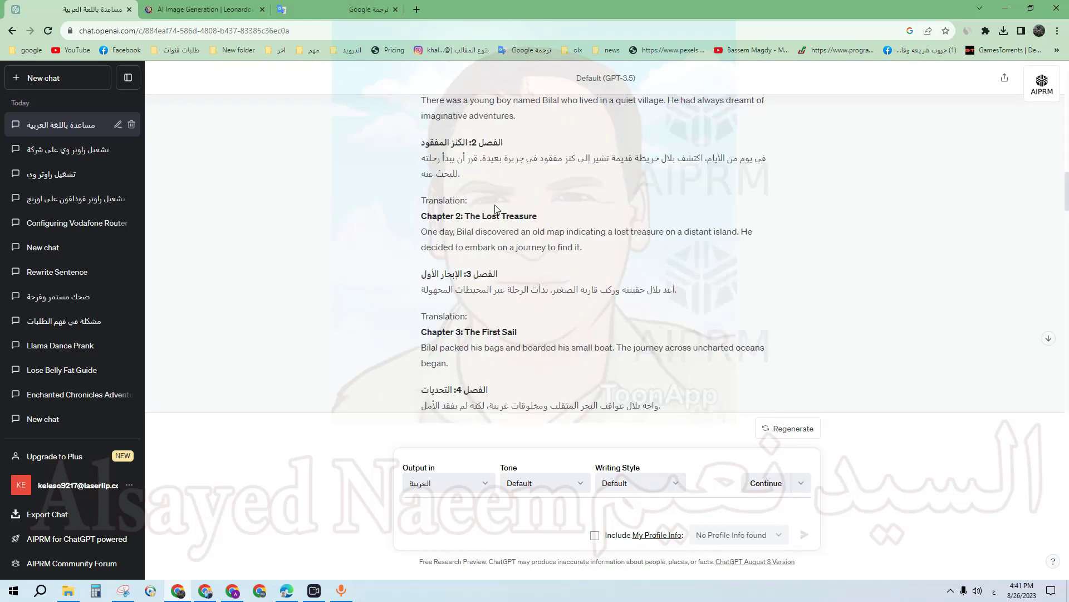
{"action": "scroll", "coordinate": [493, 205], "scroll_direction": "up", "scroll_amount": 3}
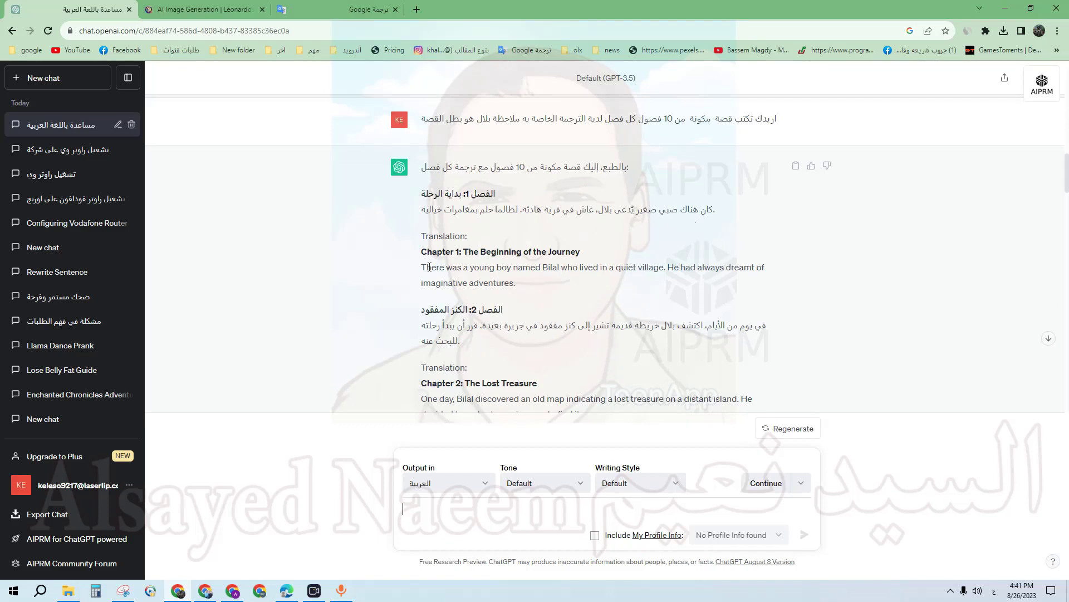
{"action": "triple_click", "coordinate": [449, 270]}
{"action": "key", "text": "super+c"}
{"action": "right_click", "coordinate": [529, 332]}
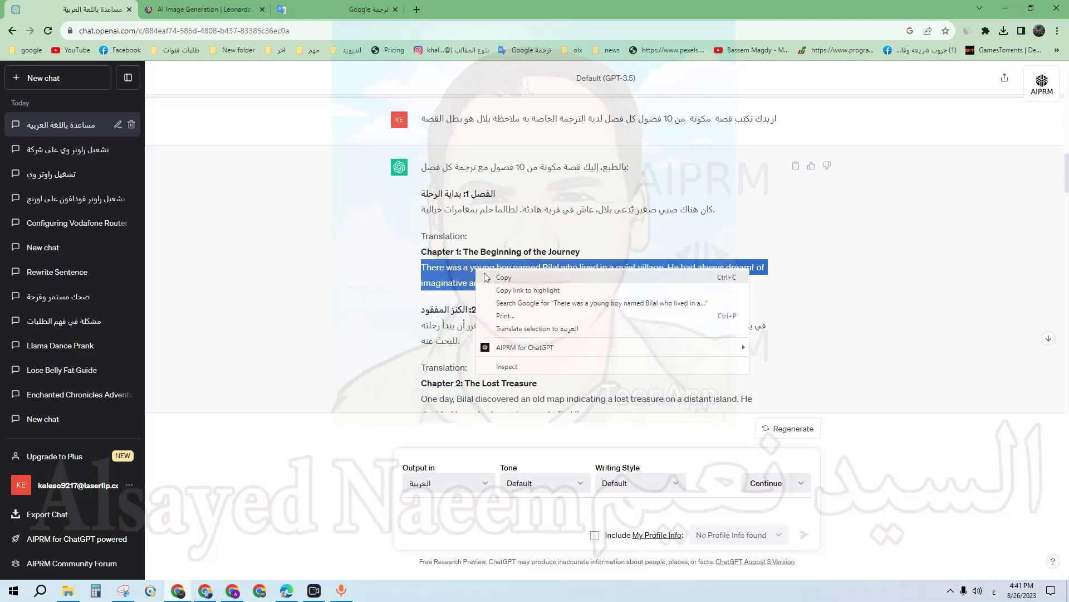
{"action": "left_click", "coordinate": [551, 341]}
Step: Open the bookmarked Lexica site in a new tab and look through its image gallery
{"action": "left_click", "coordinate": [209, 9]}
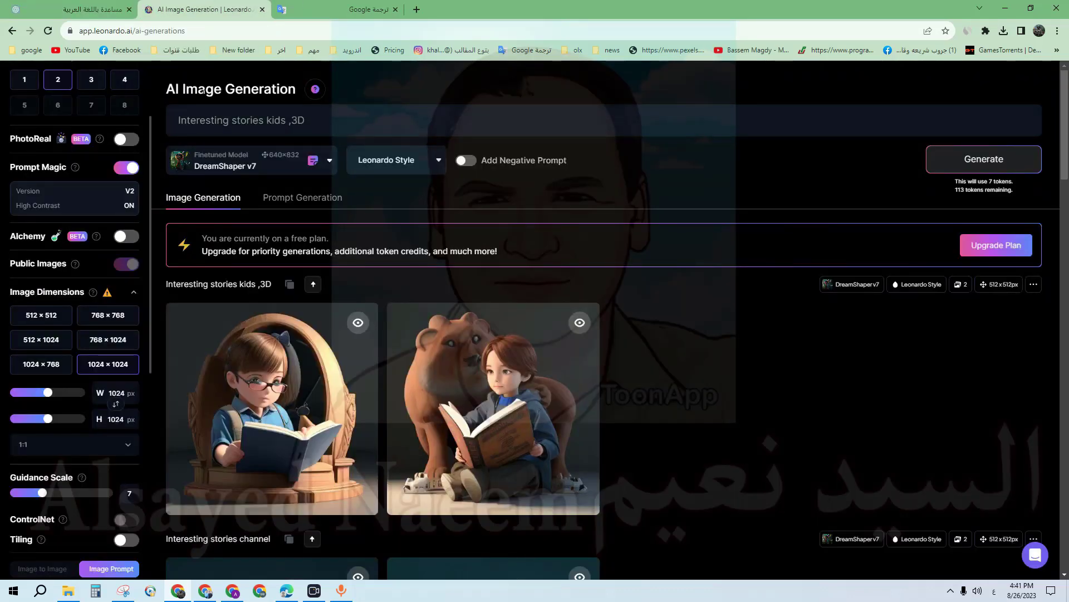
{"action": "key", "text": "ctrl+t"}
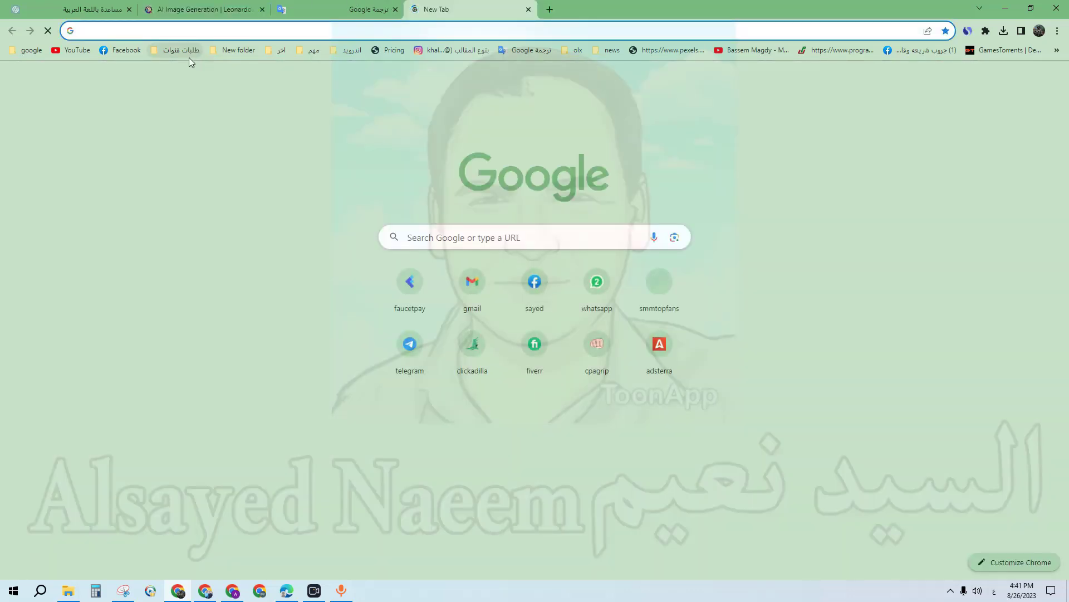
{"action": "left_click", "coordinate": [184, 51]}
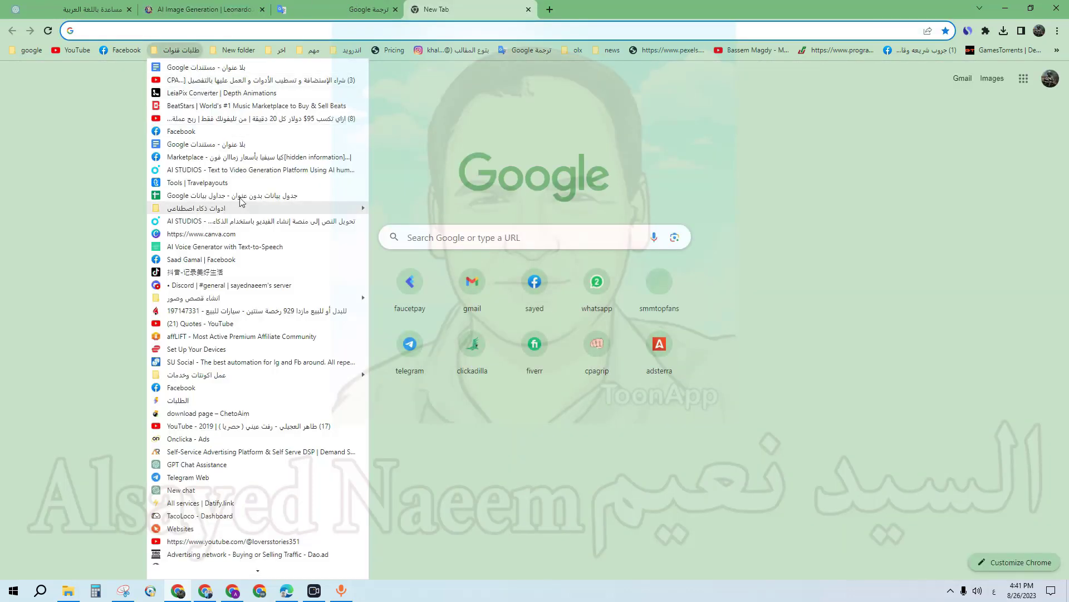
{"action": "mouse_move", "coordinate": [250, 212]}
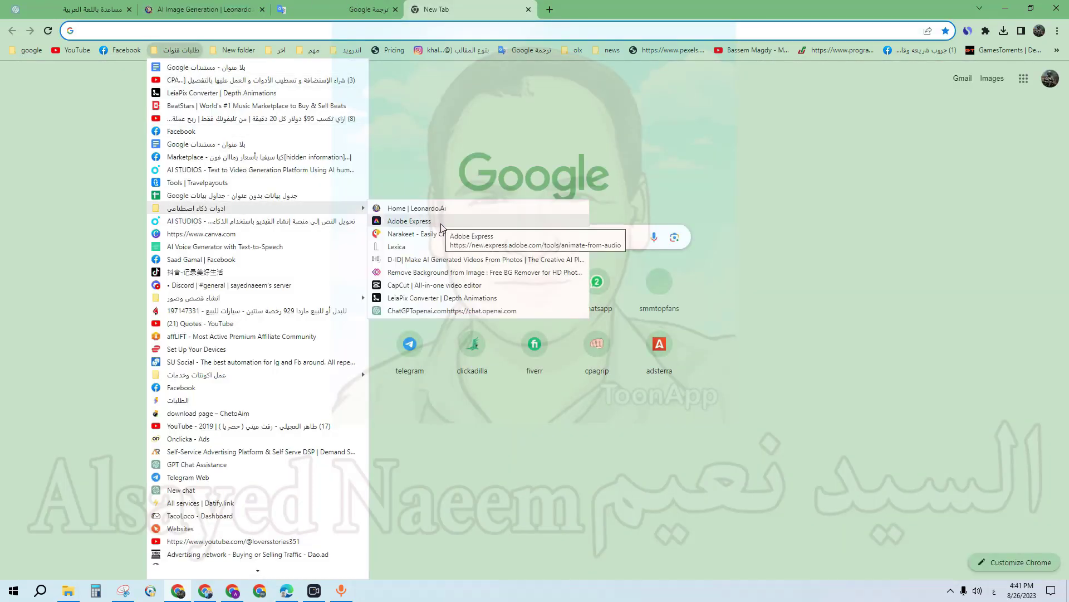
{"action": "left_click", "coordinate": [404, 246]}
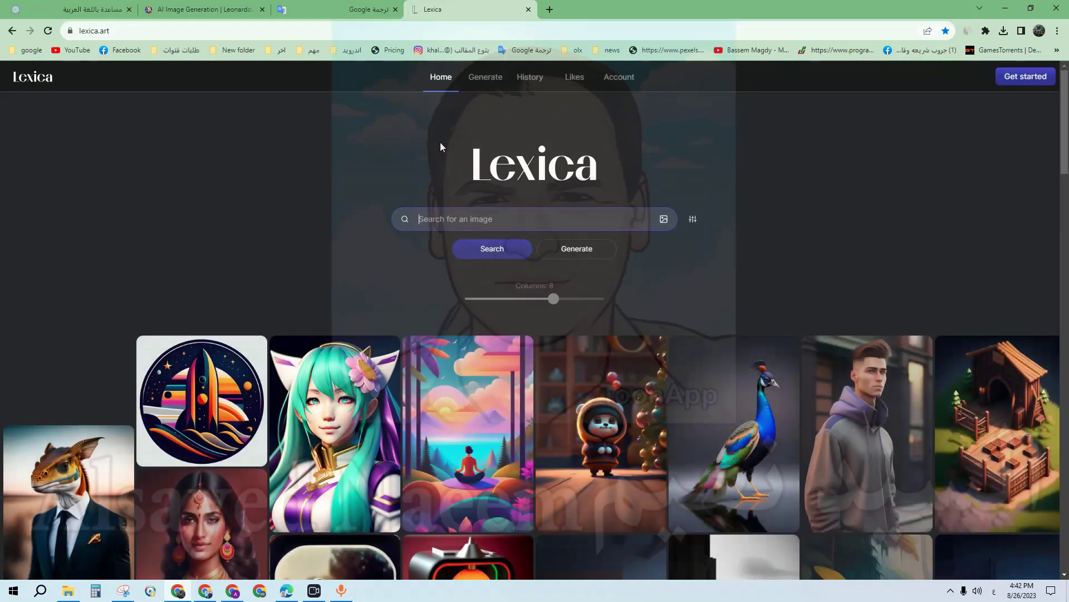
{"action": "scroll", "coordinate": [930, 319], "scroll_direction": "down", "scroll_amount": 3}
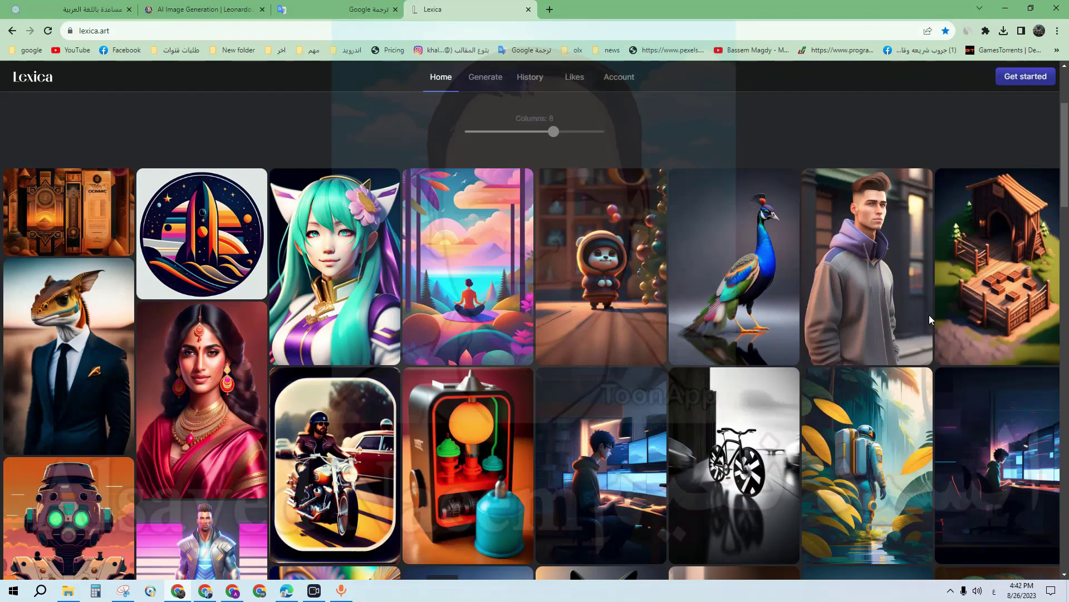
Step: Return to Leonardo.Ai and replace the whole image prompt with the copied Chapter 1 text
{"action": "left_click", "coordinate": [211, 7]}
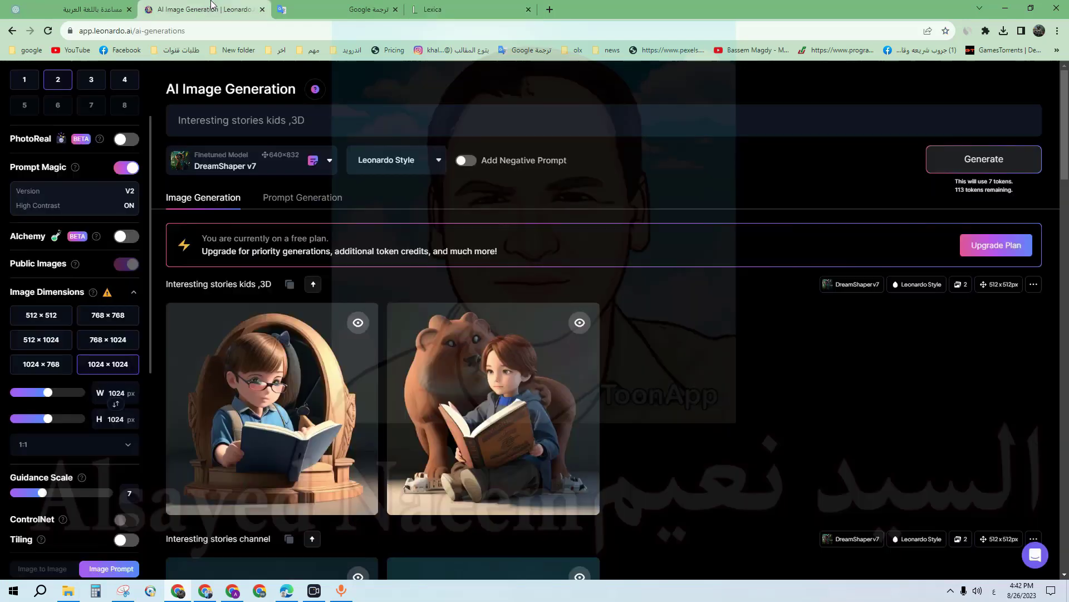
{"action": "right_click", "coordinate": [229, 121]}
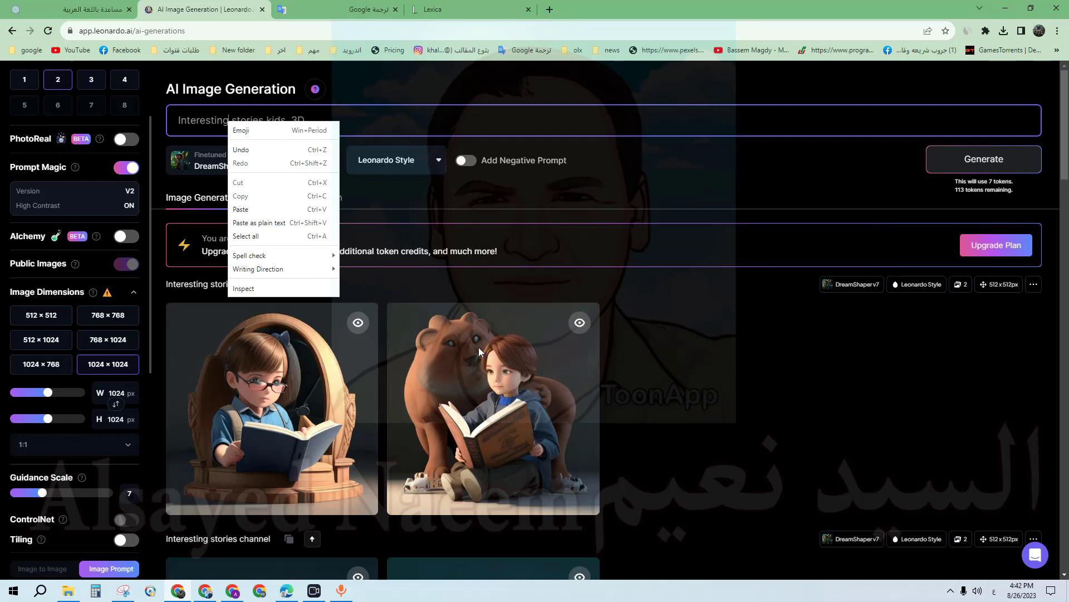
{"action": "left_click", "coordinate": [276, 208]}
{"action": "key", "text": "ctrl+a"}
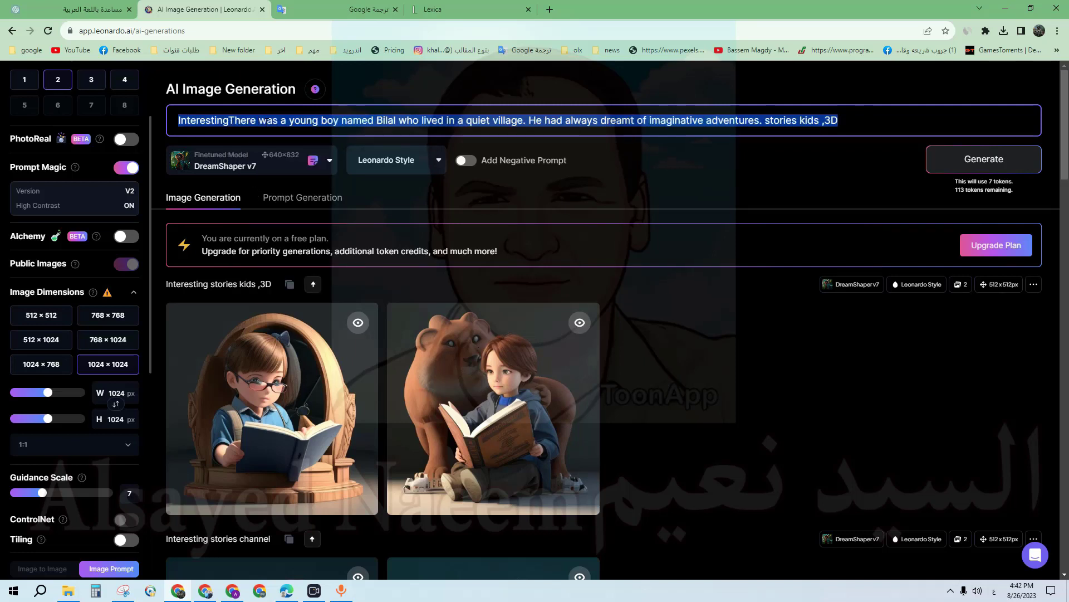
{"action": "right_click", "coordinate": [265, 120]}
{"action": "left_click", "coordinate": [299, 193]}
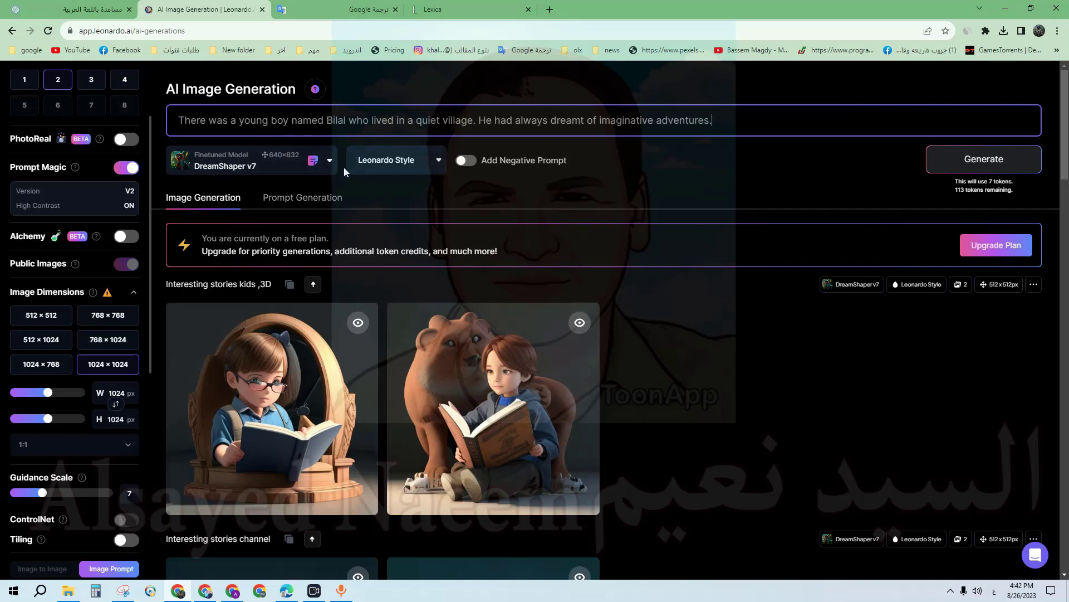
Step: Add "3D" to the end of the Chapter 1 prompt and generate the images
{"action": "mouse_move", "coordinate": [213, 384]}
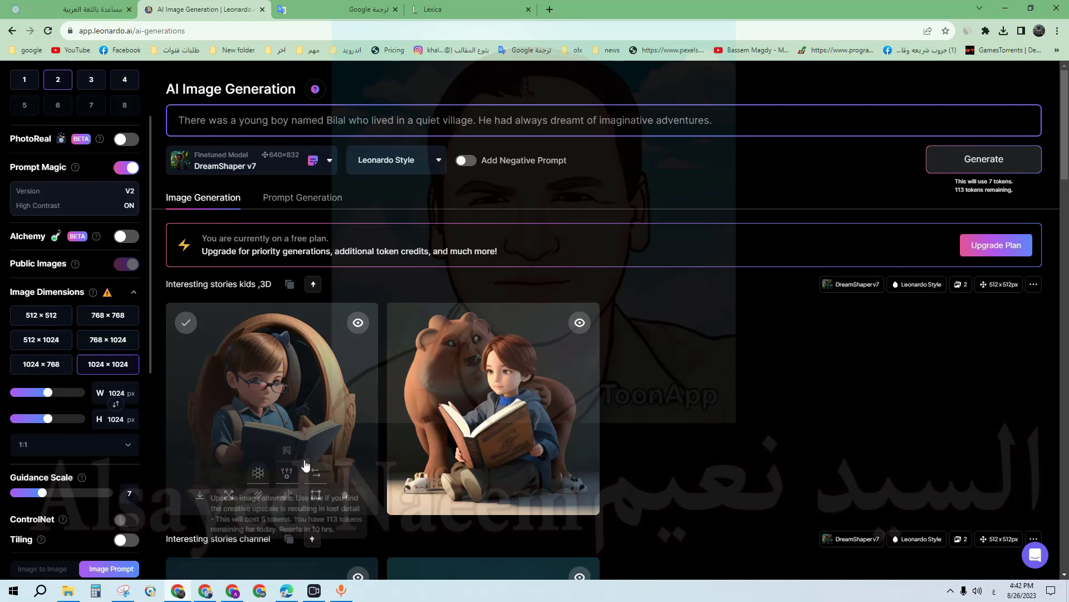
{"action": "mouse_move", "coordinate": [549, 411]}
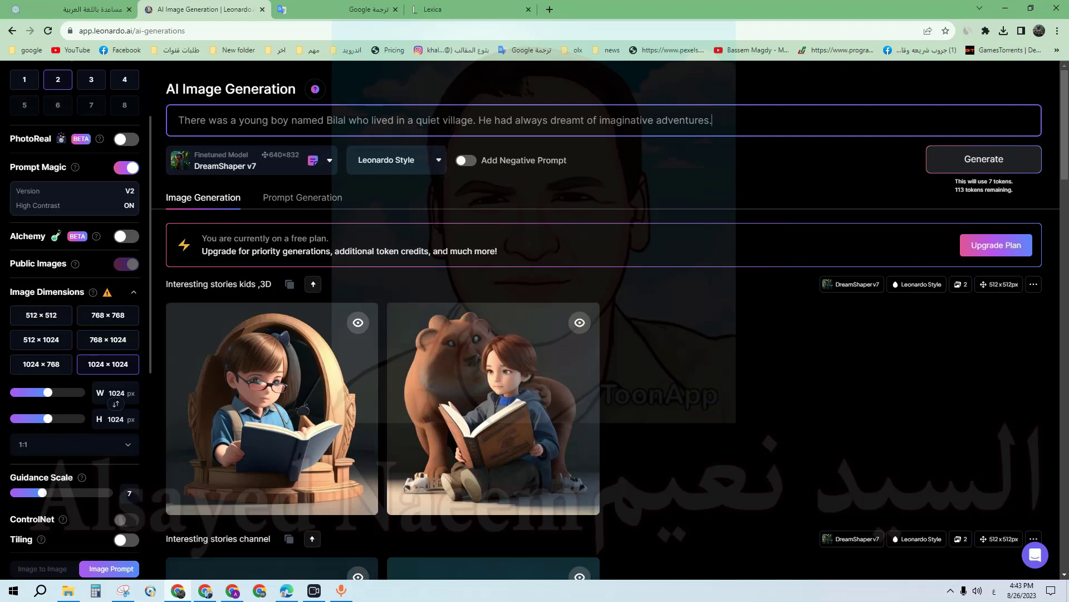
{"action": "left_click_drag", "start_coordinate": [473, 121], "coordinate": [712, 120]}
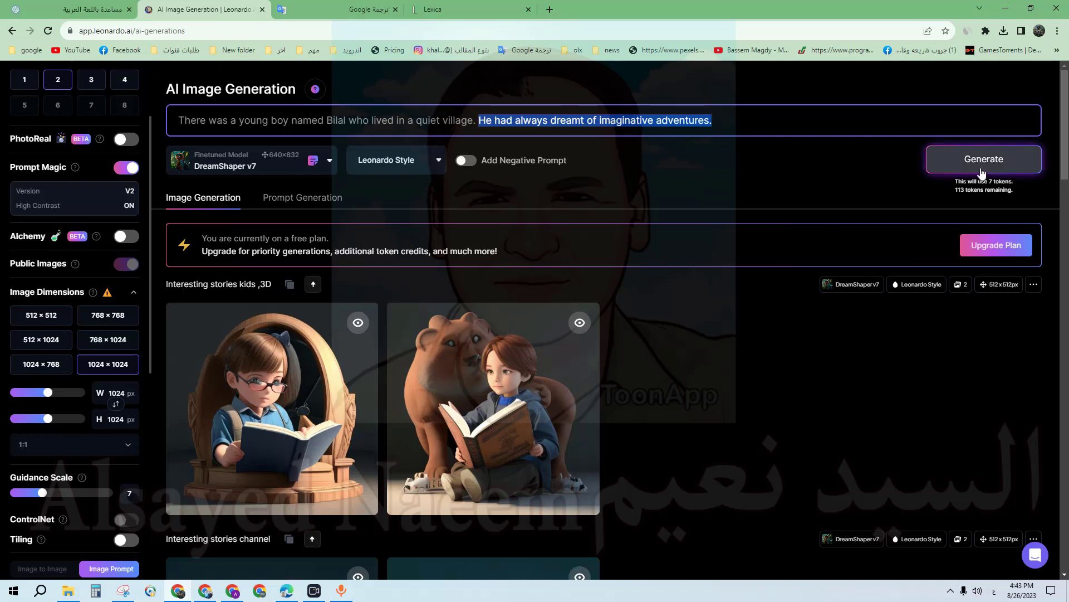
{"action": "key", "text": "Right"}
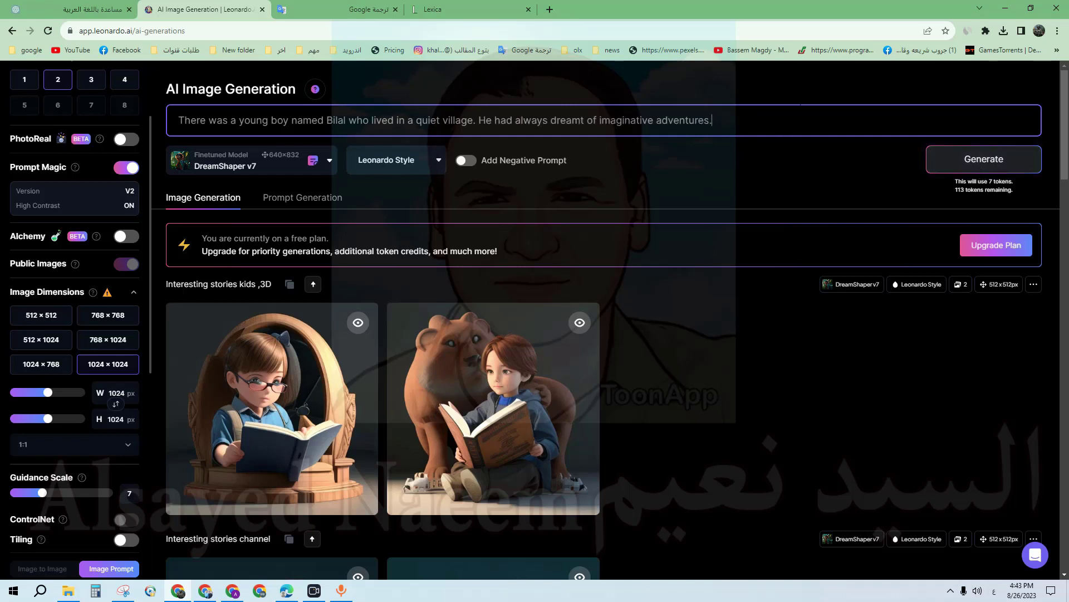
{"action": "key", "text": "alt+shift"}
{"action": "type", "text": "3D"}
{"action": "key", "text": "alt+shift"}
{"action": "key", "text": "Return"}
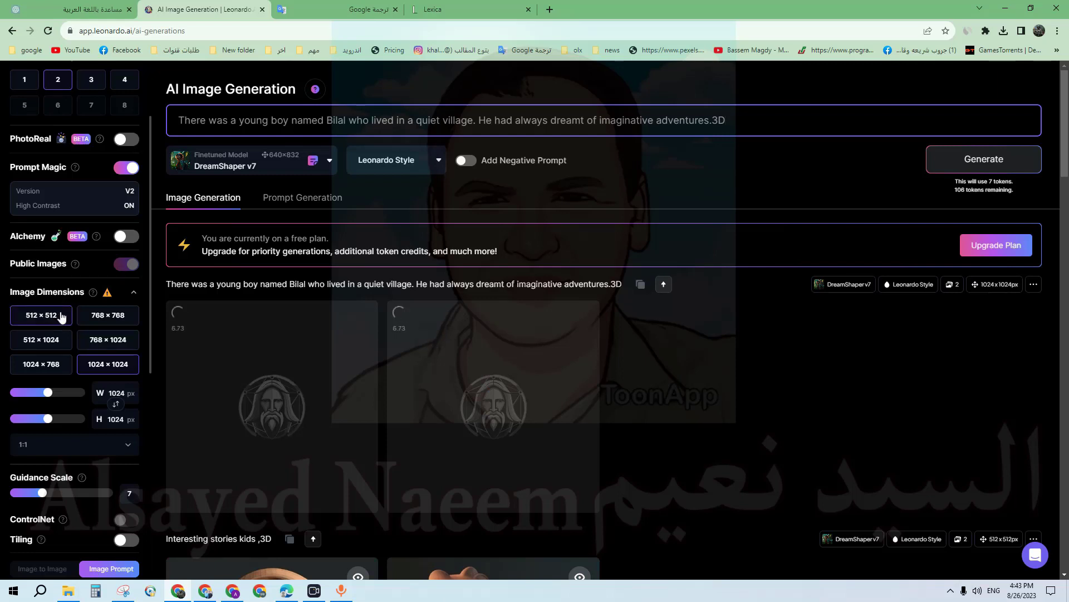
Step: Set the image dimensions to 1024 × 768 and download the generated image of the boy with the brown backpack facing the stone doorway
{"action": "left_click", "coordinate": [59, 368]}
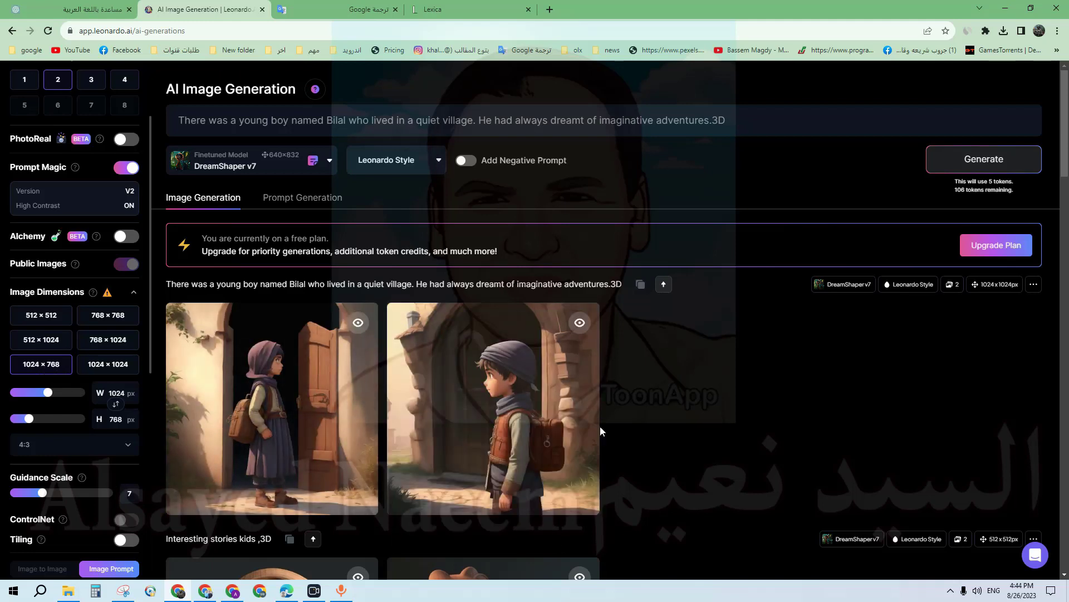
{"action": "mouse_move", "coordinate": [485, 390]}
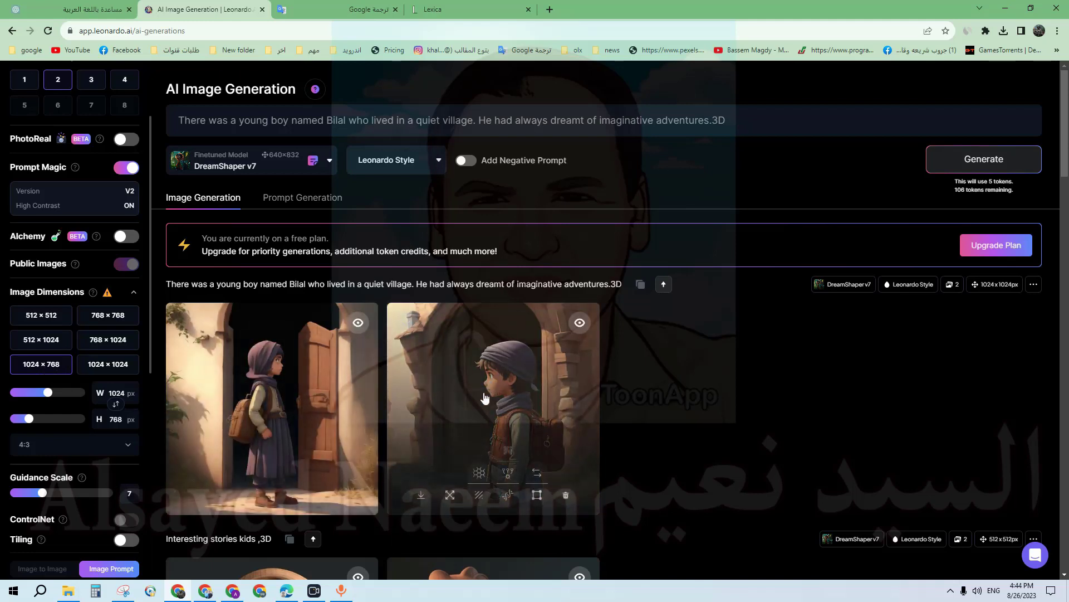
{"action": "left_click", "coordinate": [421, 501]}
Step: Show the downloaded image in the Downloads folder, rename it as 1 and copy it
{"action": "left_click", "coordinate": [969, 56]}
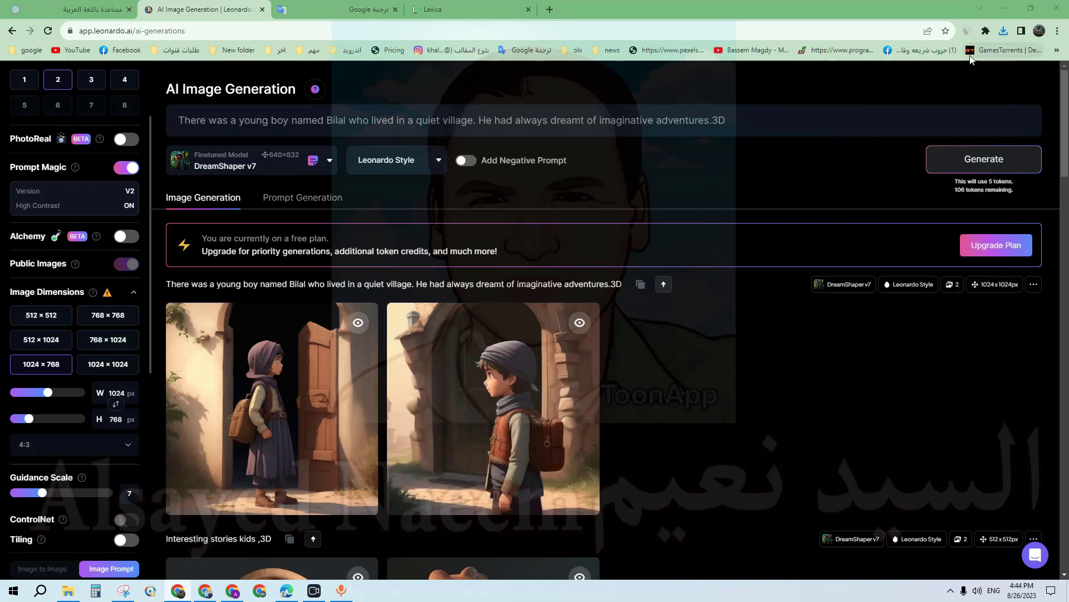
{"action": "right_click", "coordinate": [129, 137]}
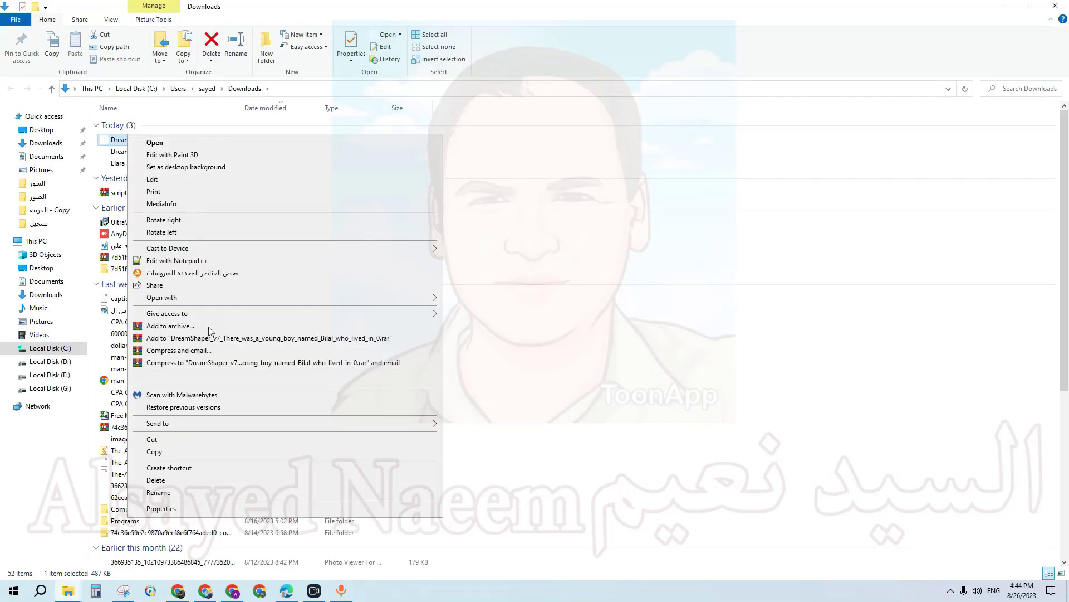
{"action": "left_click", "coordinate": [233, 492]}
{"action": "type", "text": "1"}
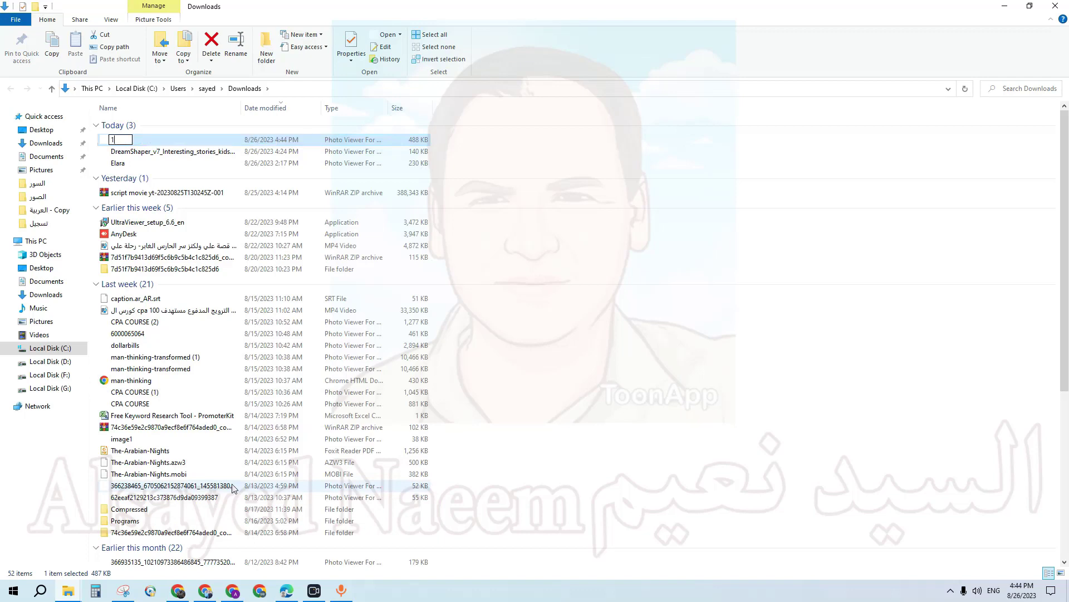
{"action": "right_click", "coordinate": [249, 139]}
{"action": "left_click", "coordinate": [307, 451]}
{"action": "left_click", "coordinate": [1006, 5]}
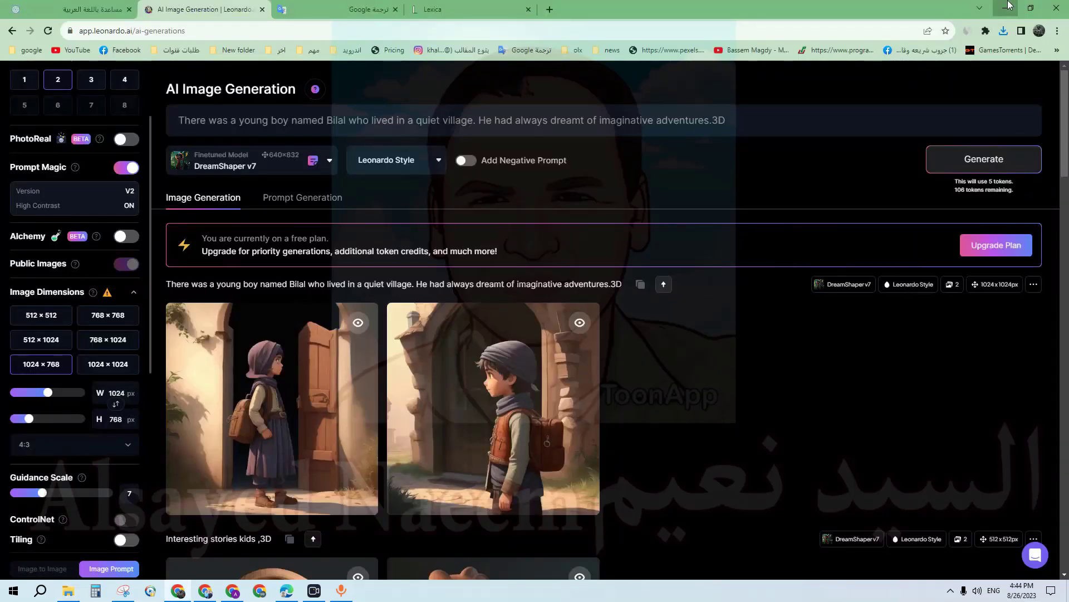
Step: Create a new folder on the desktop and paste image 1 into it
{"action": "left_click", "coordinate": [1010, 6]}
{"action": "right_click", "coordinate": [295, 103]}
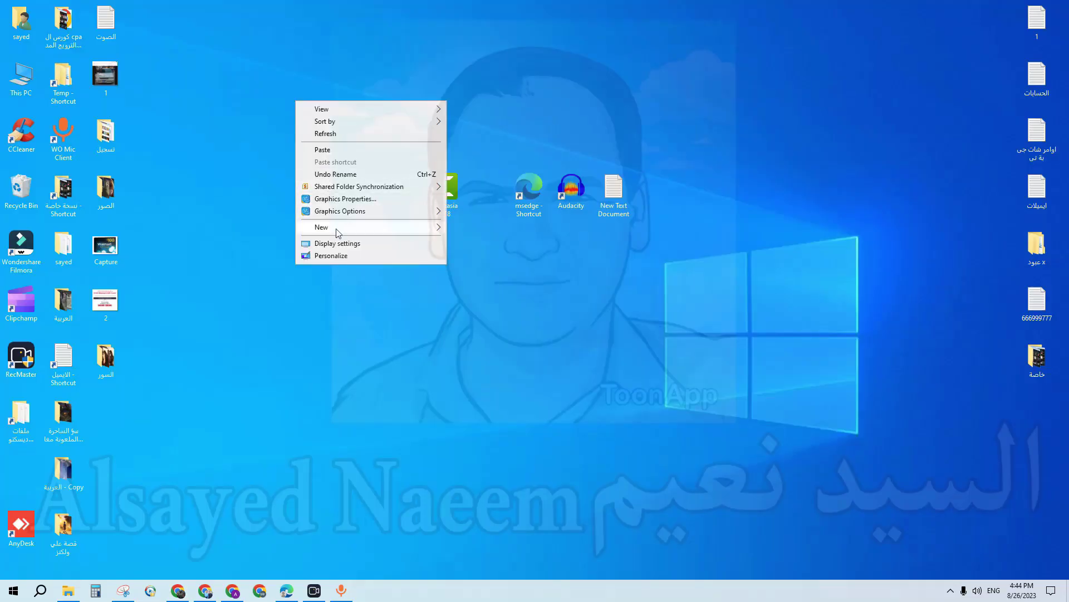
{"action": "mouse_move", "coordinate": [337, 229]}
{"action": "left_click", "coordinate": [478, 230]}
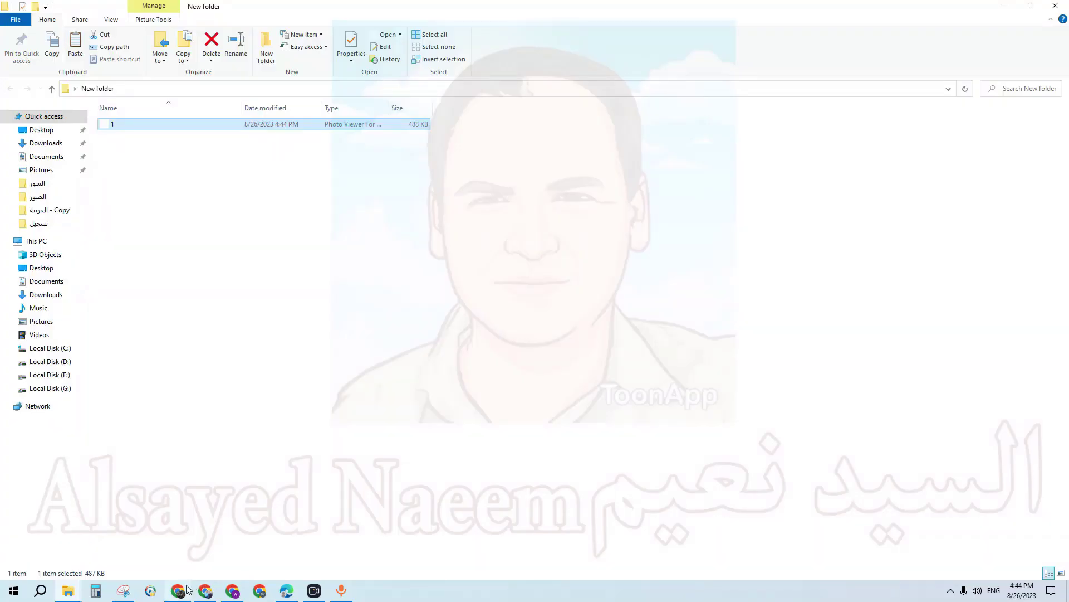
Step: Return to ChatGPT and copy the English text under "Chapter 2: The Lost Treasure"
{"action": "left_click", "coordinate": [186, 590]}
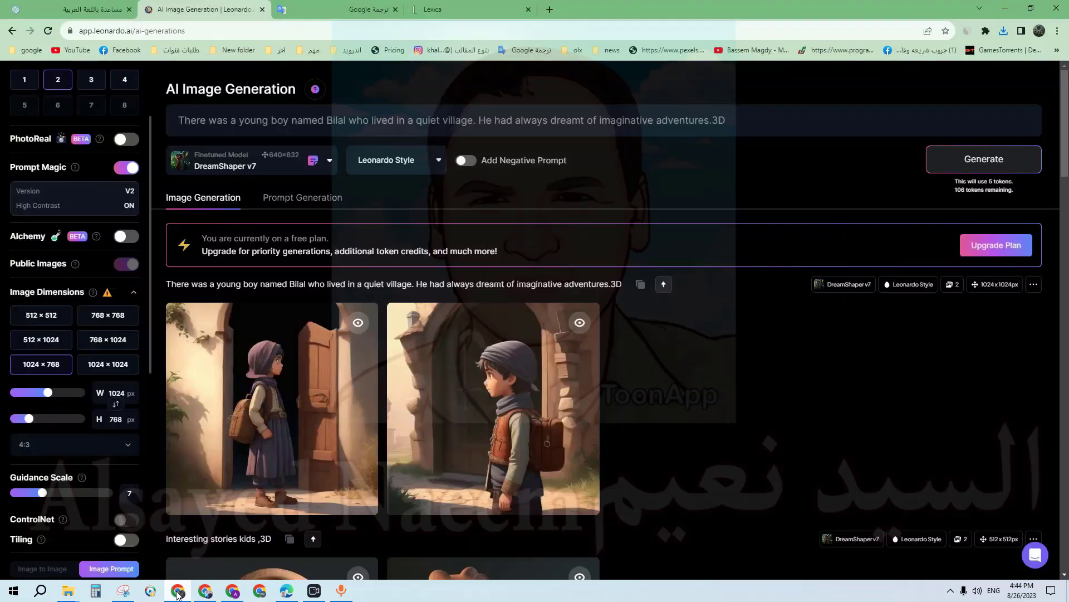
{"action": "left_click", "coordinate": [101, 4]}
{"action": "scroll", "coordinate": [458, 179], "scroll_direction": "down", "scroll_amount": 2}
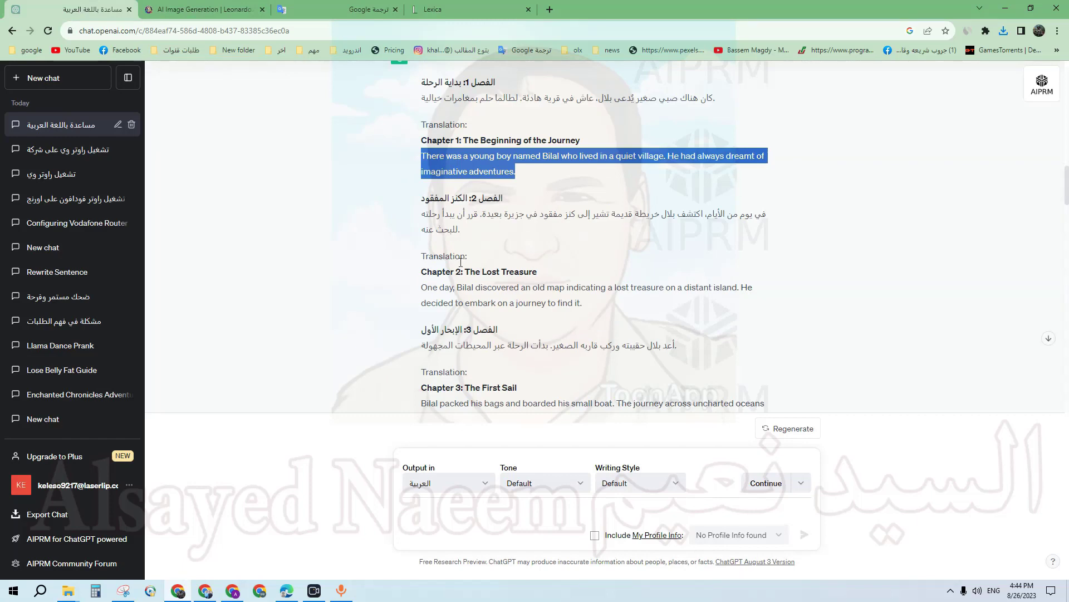
Step: In Leonardo.Ai, replace the prompt's second sentence with the copied Chapter 2 text, generate the images and review them
{"action": "key", "text": "ctrl+Tab"}
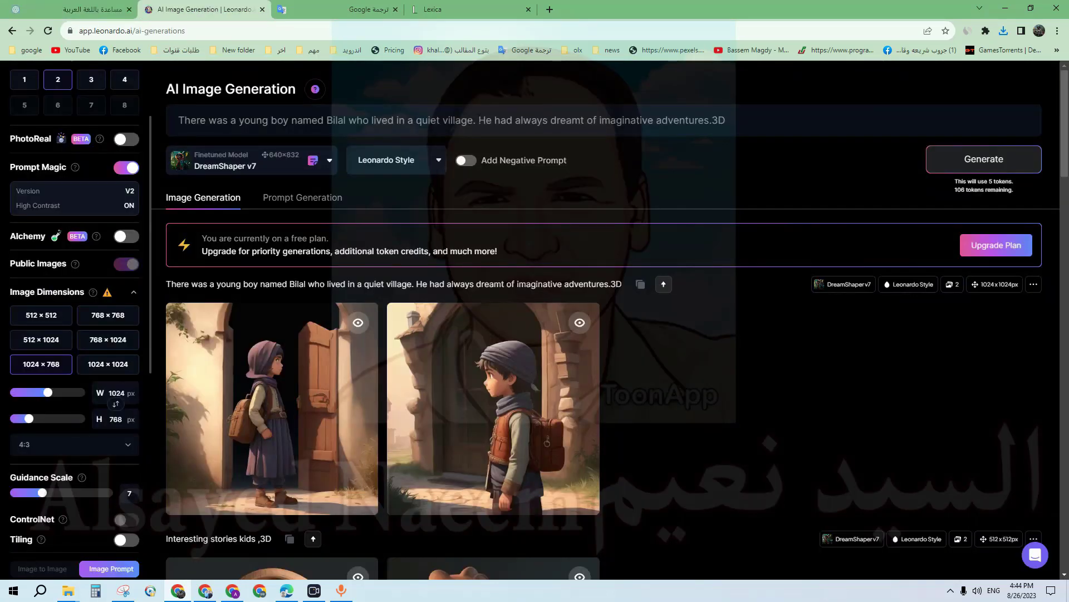
{"action": "left_click_drag", "start_coordinate": [478, 120], "coordinate": [709, 120]}
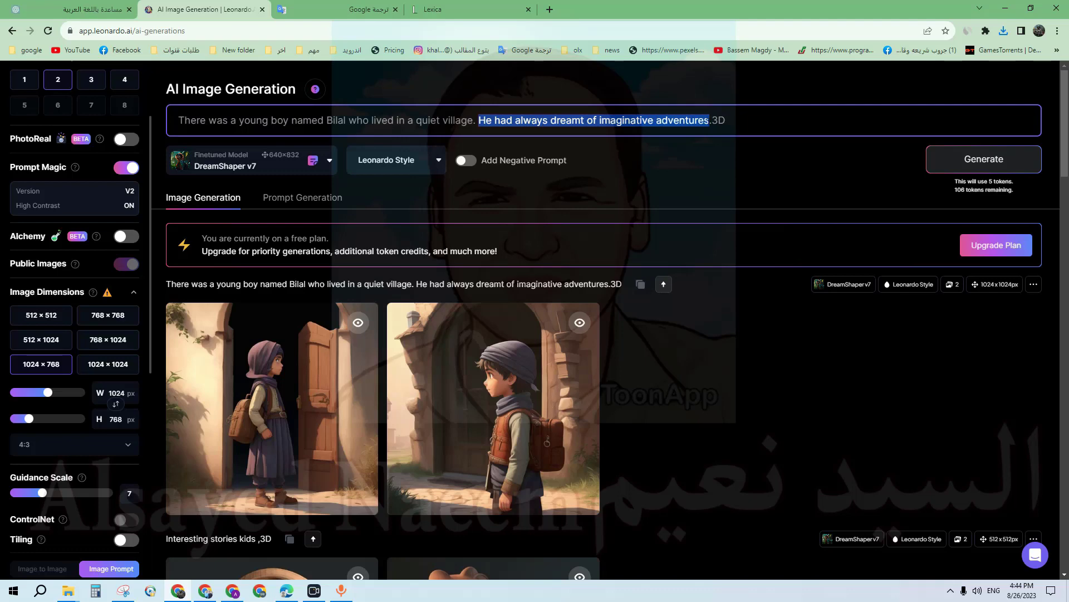
{"action": "right_click", "coordinate": [652, 122]}
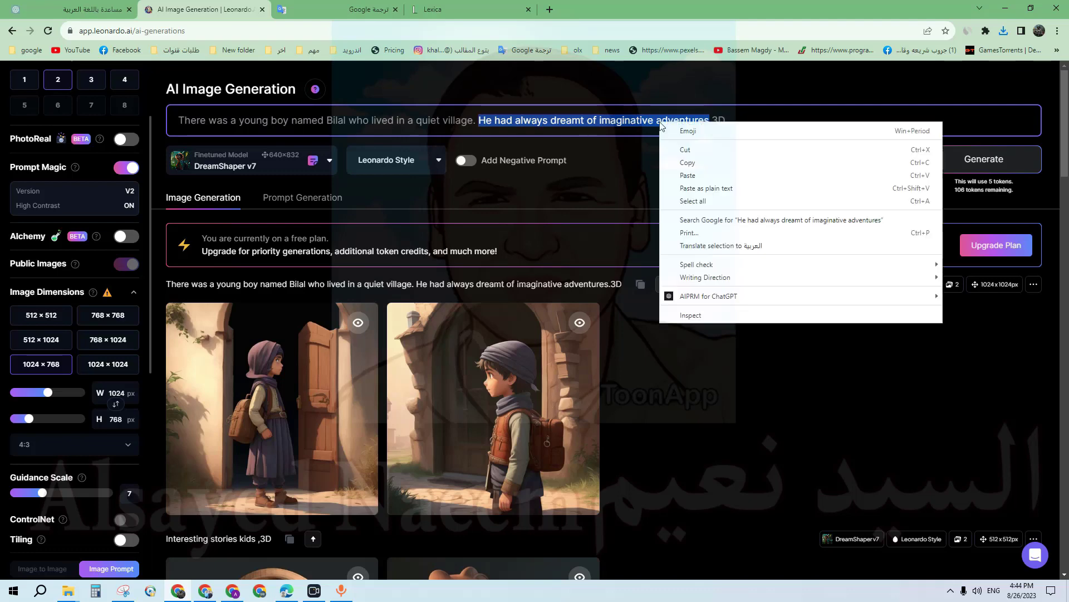
{"action": "left_click", "coordinate": [687, 175]}
{"action": "left_click", "coordinate": [1000, 170]}
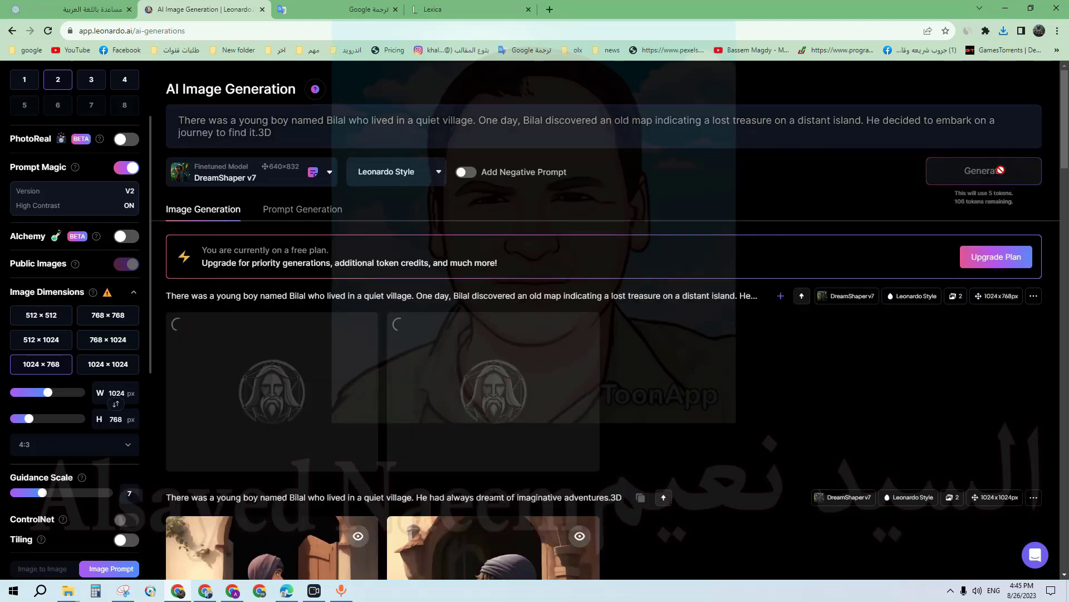
{"action": "scroll", "coordinate": [724, 389], "scroll_direction": "down", "scroll_amount": 2}
{"action": "scroll", "coordinate": [737, 499], "scroll_direction": "down", "scroll_amount": 2}
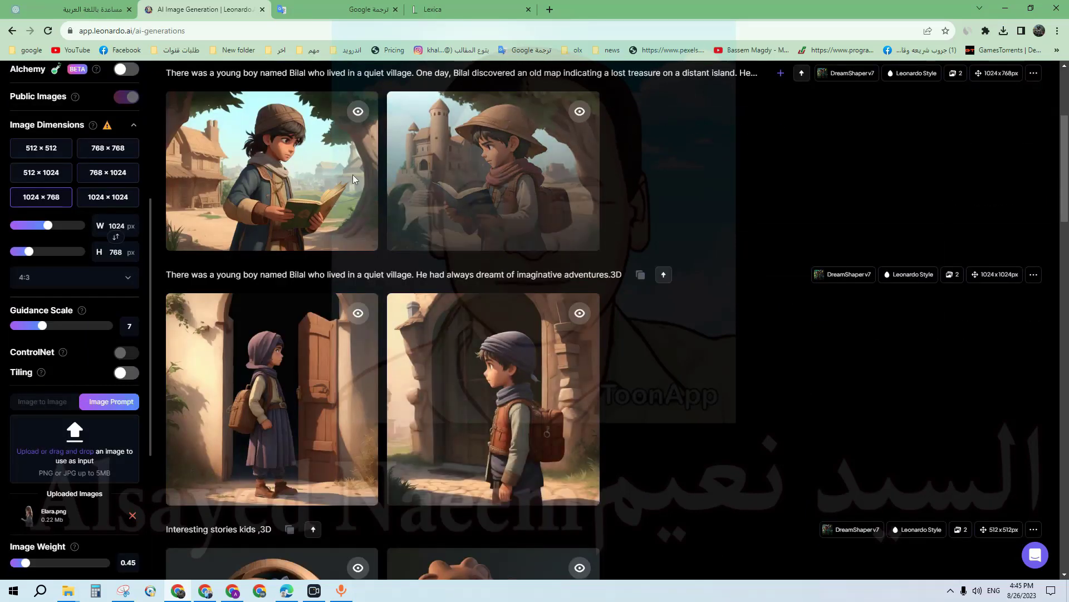
{"action": "scroll", "coordinate": [653, 328], "scroll_direction": "up", "scroll_amount": 4}
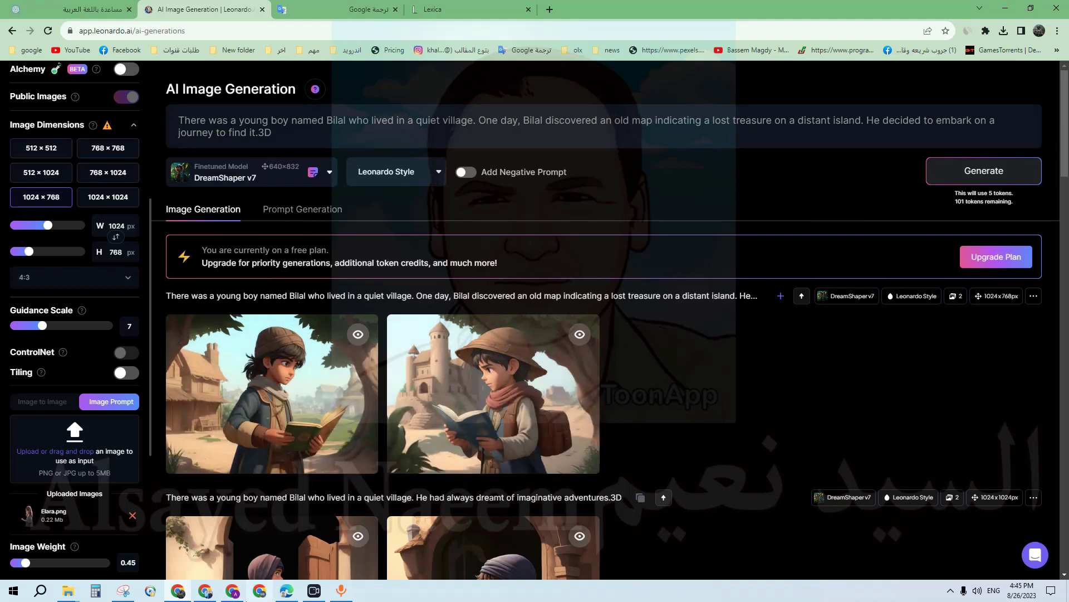
Step: Download the Chapter 2 image of the boy in the straw hat and show it in the Downloads folder
{"action": "scroll", "coordinate": [933, 464], "scroll_direction": "down", "scroll_amount": 3}
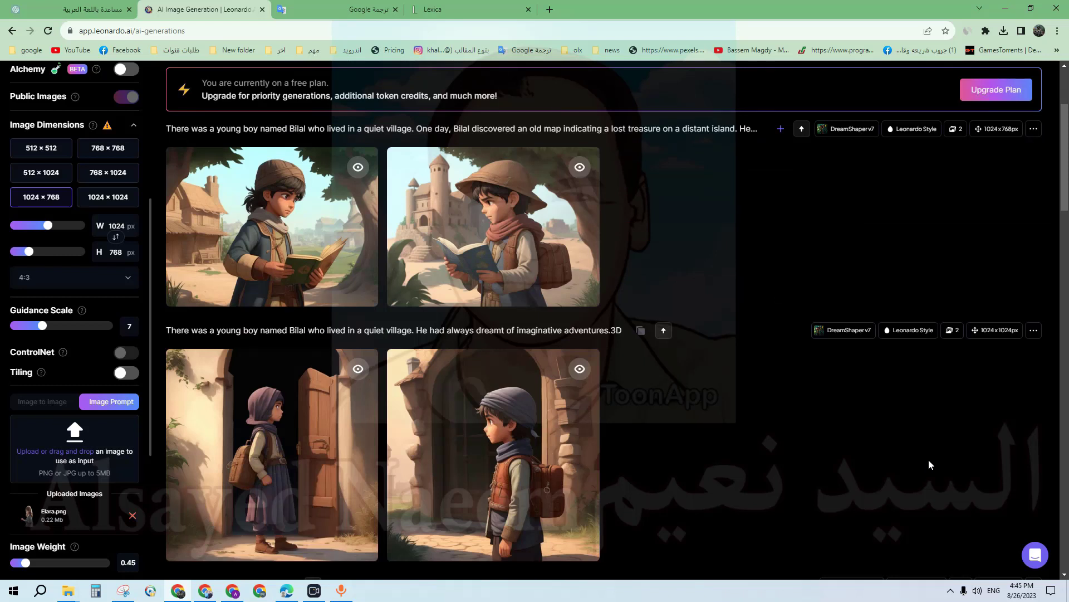
{"action": "mouse_move", "coordinate": [557, 245]}
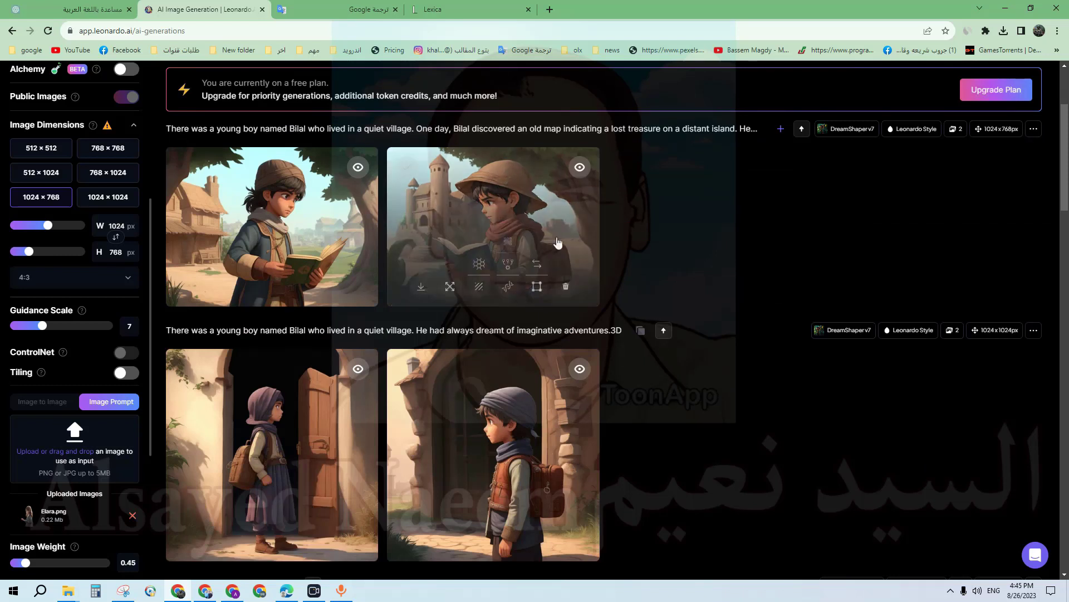
{"action": "left_click", "coordinate": [419, 289]}
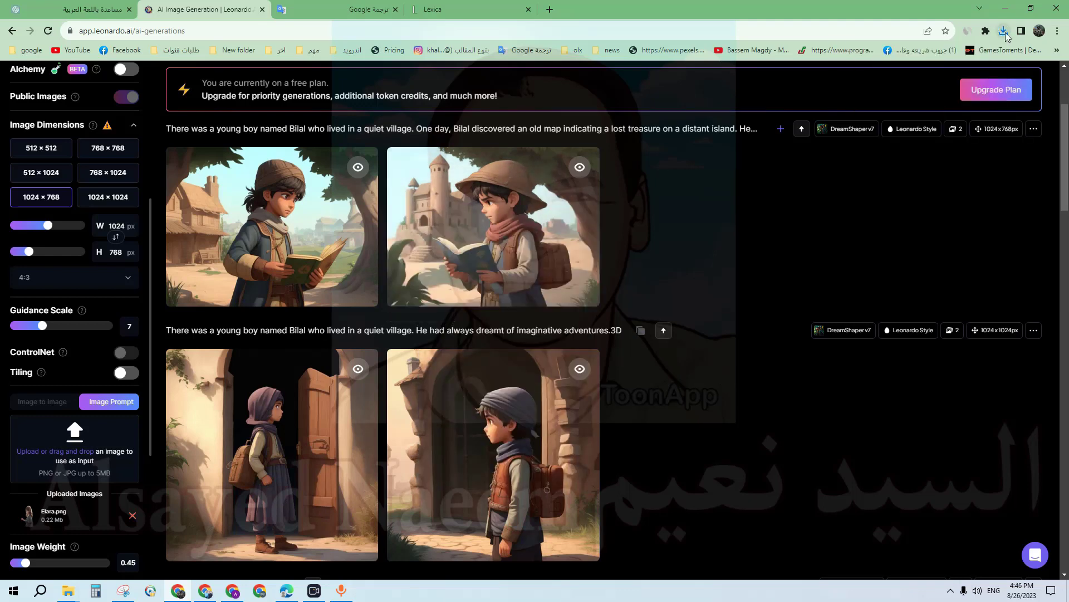
{"action": "left_click", "coordinate": [1004, 31]}
{"action": "left_click", "coordinate": [968, 80]}
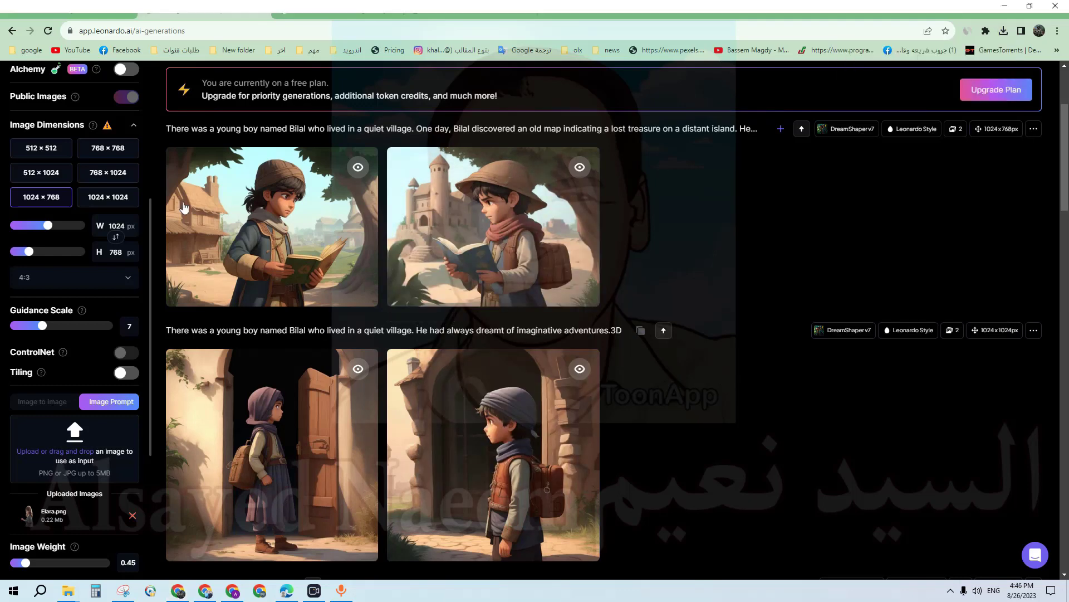
Step: Rename the downloaded image as 2 and paste it into New folder alongside image 1
{"action": "key", "text": "F2"}
{"action": "type", "text": "2"}
{"action": "right_click", "coordinate": [437, 241]}
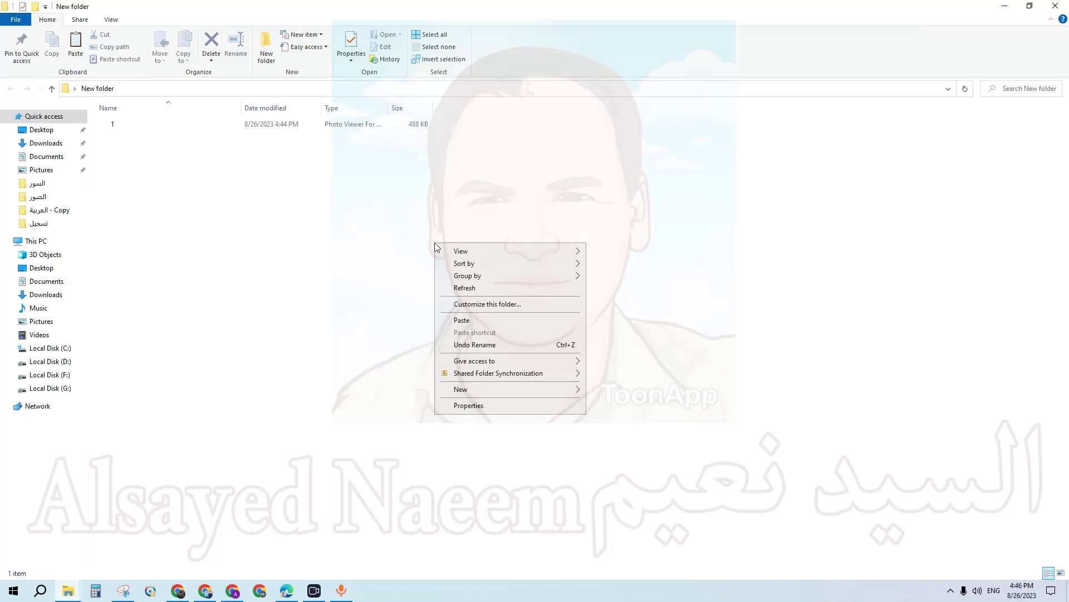
{"action": "left_click", "coordinate": [459, 316]}
Step: Return to ChatGPT and copy the English text under "Chapter 3: The First Sail"
{"action": "left_click", "coordinate": [181, 594]}
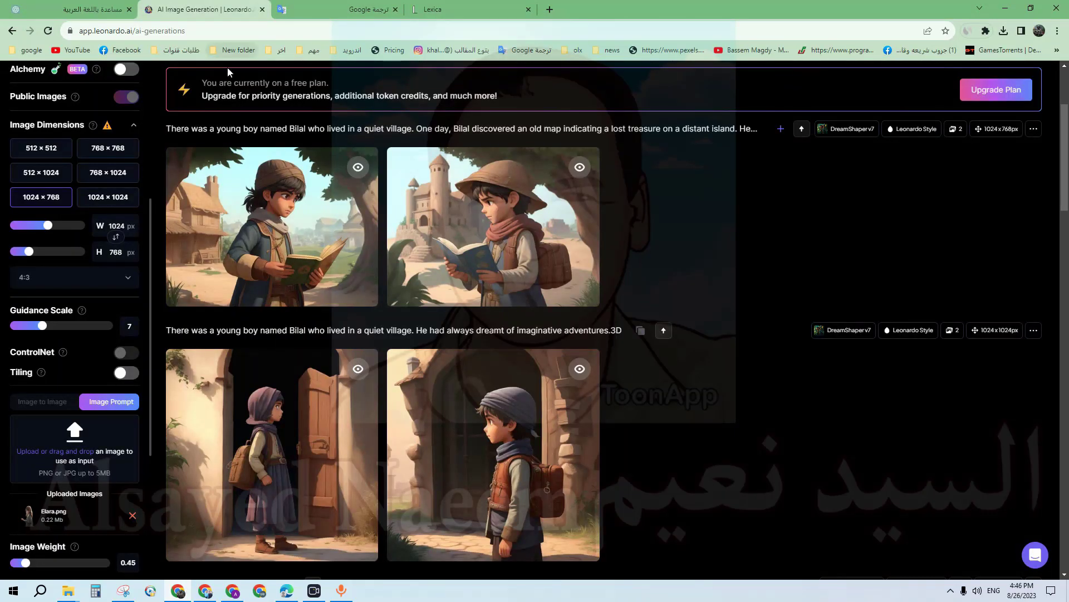
{"action": "left_click", "coordinate": [88, 5]}
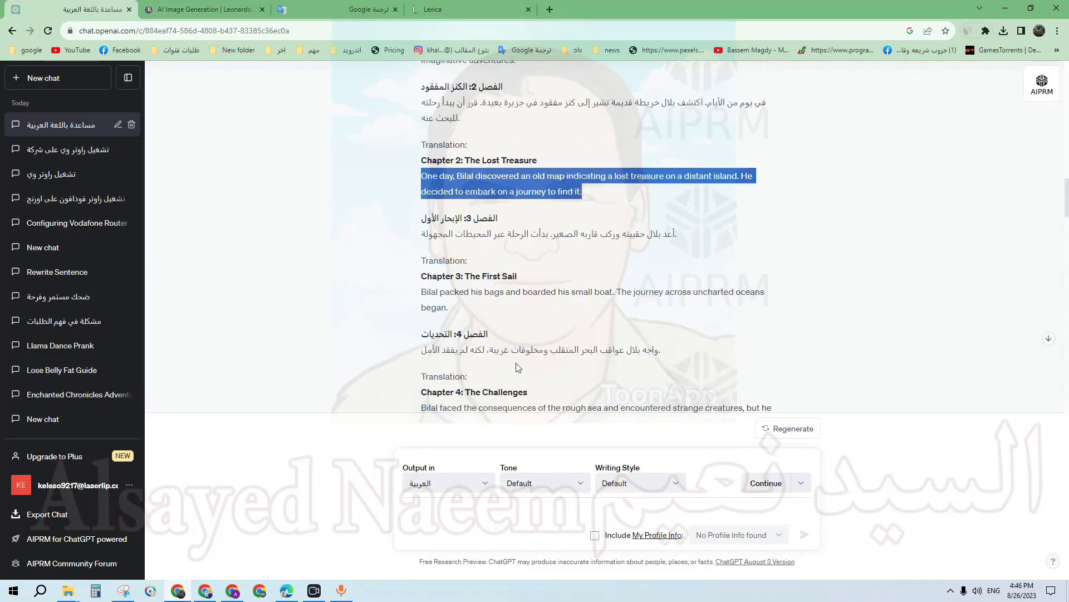
{"action": "scroll", "coordinate": [519, 368], "scroll_direction": "down", "scroll_amount": 2}
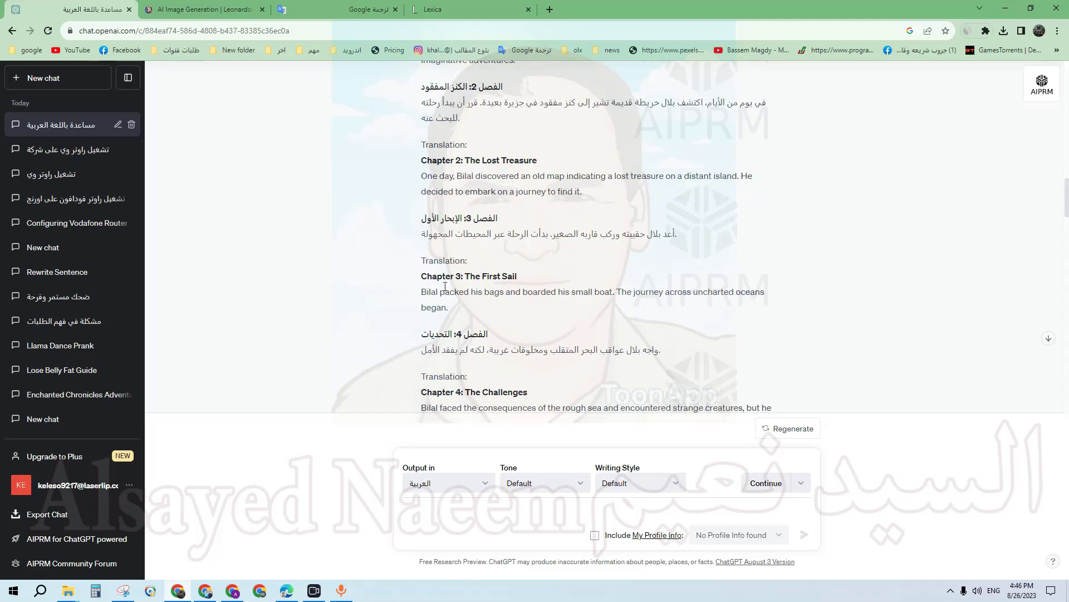
{"action": "triple_click", "coordinate": [451, 290]}
{"action": "right_click", "coordinate": [452, 292]}
{"action": "left_click", "coordinate": [493, 306]}
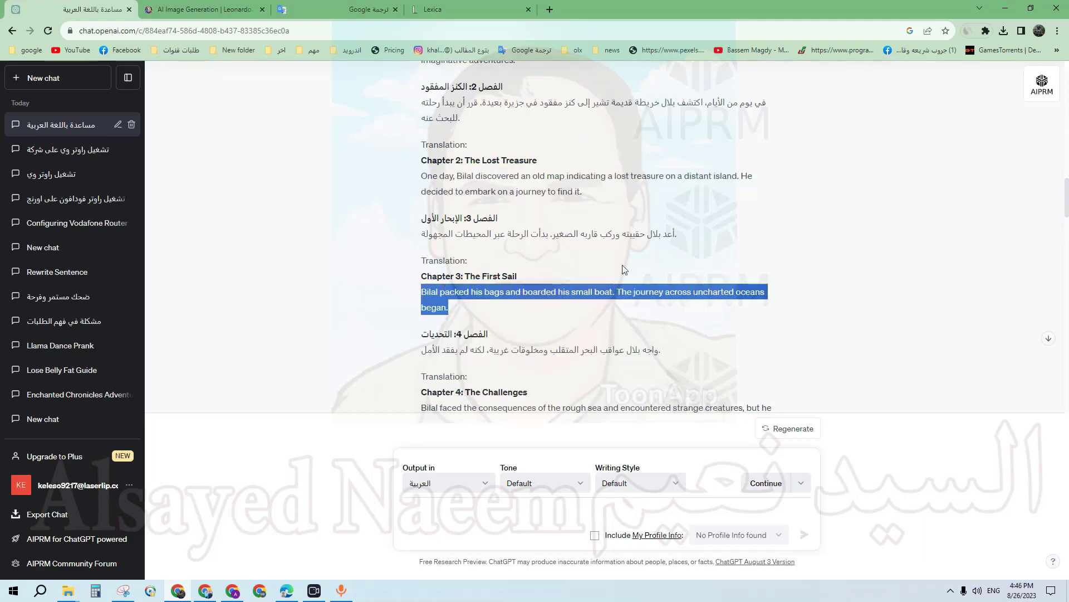
Step: In Leonardo.Ai, replace the Chapter 2 text in the prompt with the copied Chapter 3 text, generate the images and review them
{"action": "left_click", "coordinate": [234, 9]}
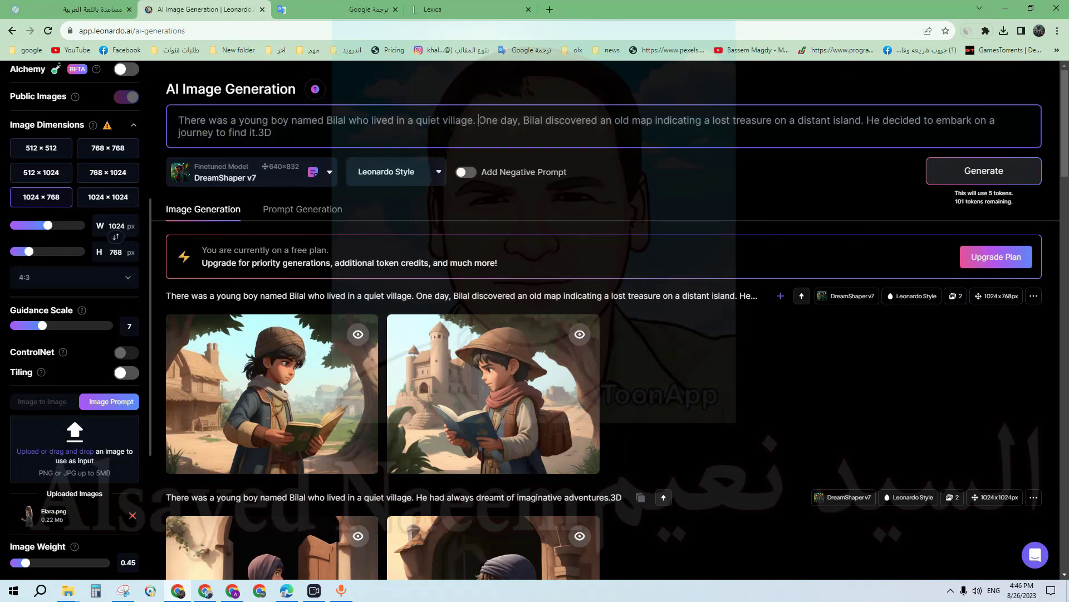
{"action": "left_click_drag", "start_coordinate": [478, 120], "coordinate": [256, 132]}
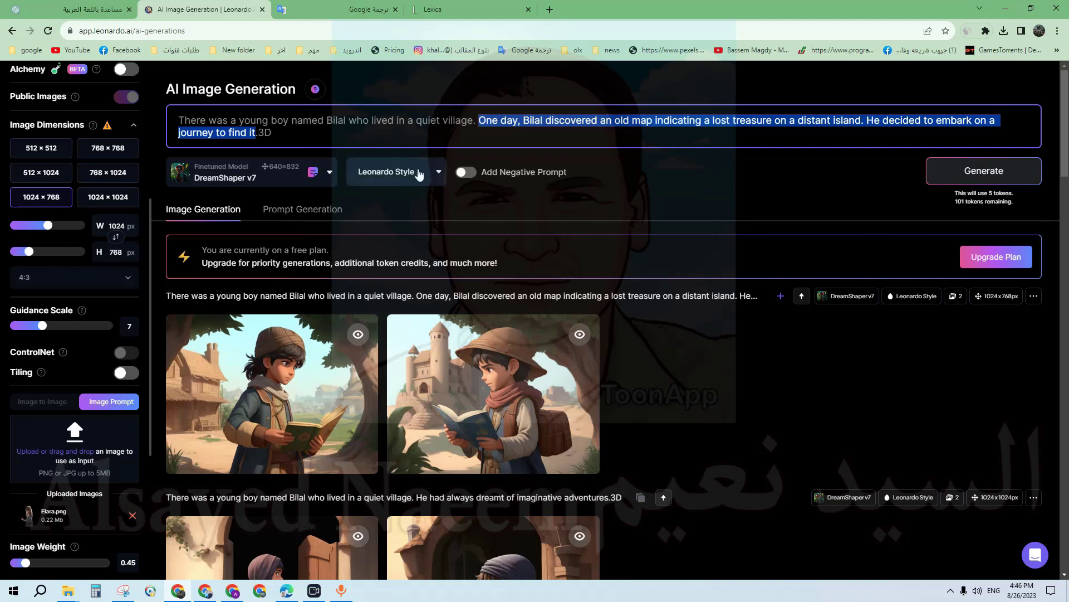
{"action": "key", "text": "ctrl+v"}
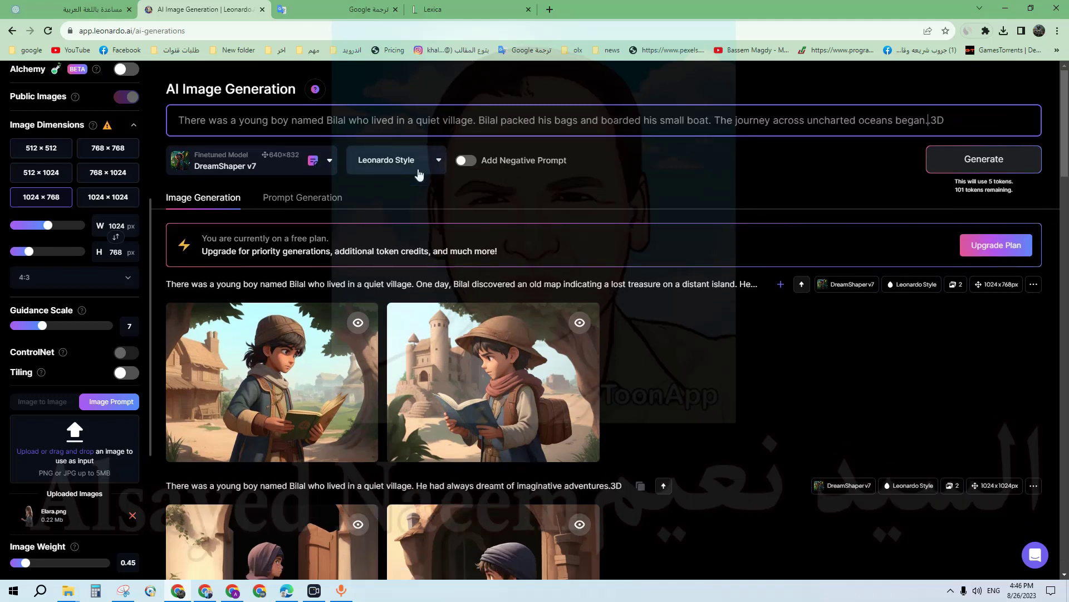
{"action": "left_click", "coordinate": [952, 163]}
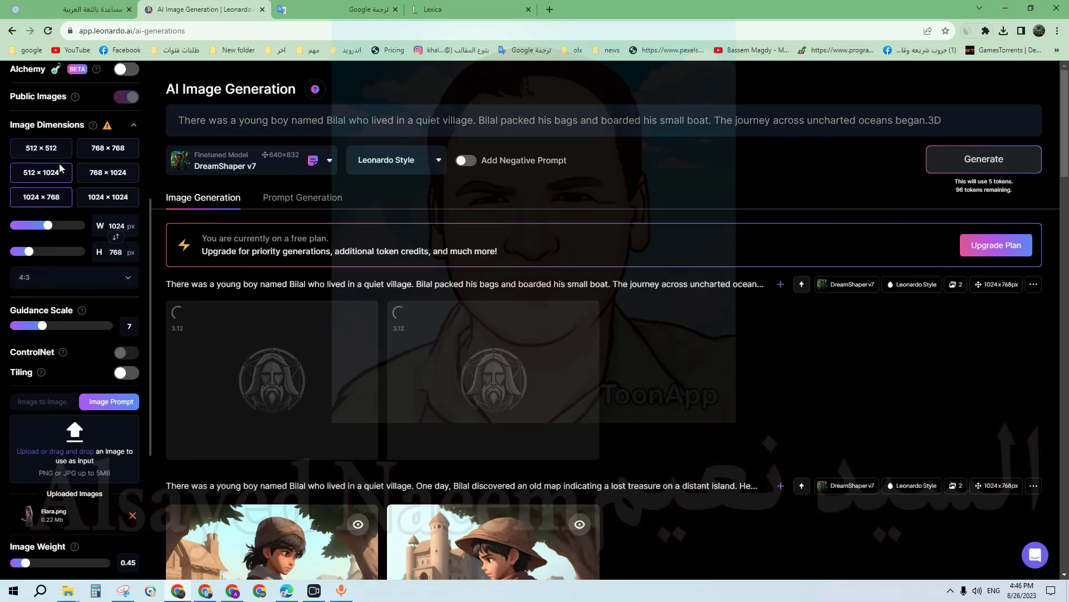
{"action": "scroll", "coordinate": [61, 222], "scroll_direction": "up", "scroll_amount": 5}
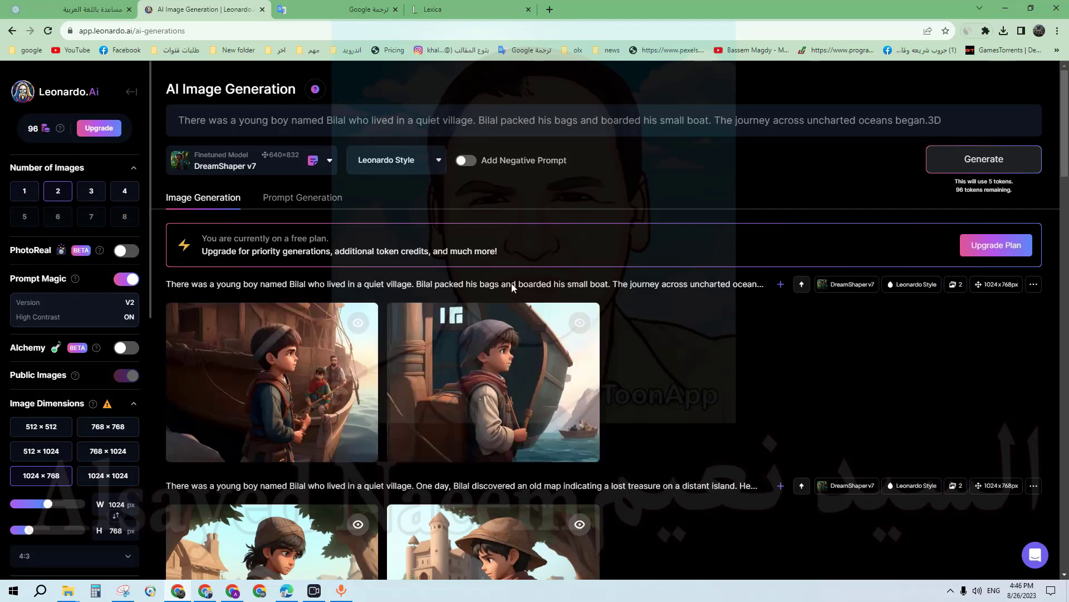
{"action": "scroll", "coordinate": [750, 355], "scroll_direction": "down", "scroll_amount": 4}
{"action": "scroll", "coordinate": [750, 355], "scroll_direction": "down", "scroll_amount": 2}
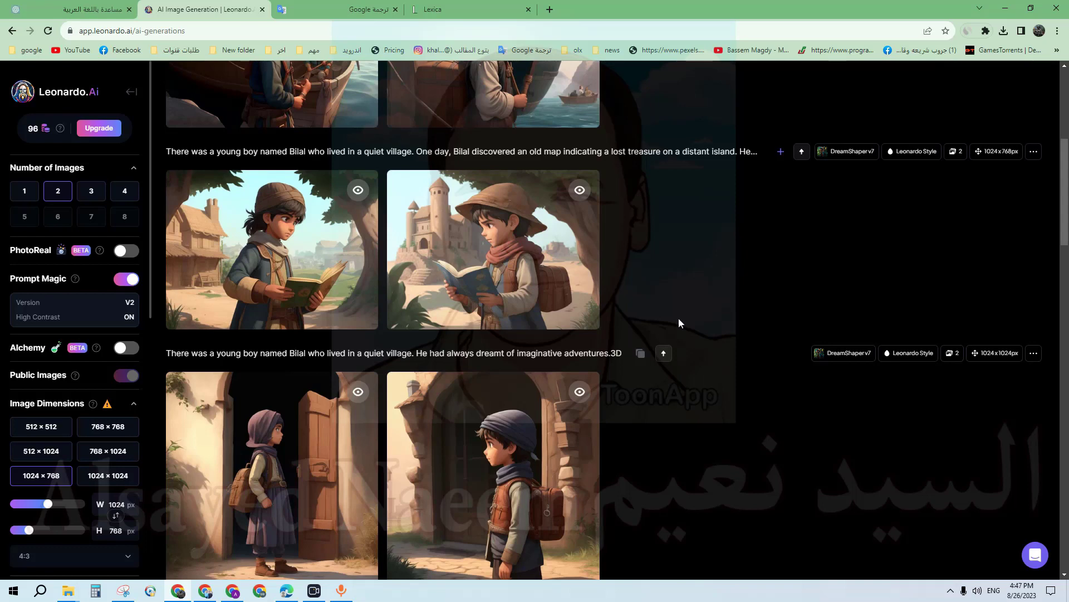
{"action": "scroll", "coordinate": [607, 252], "scroll_direction": "up", "scroll_amount": 3}
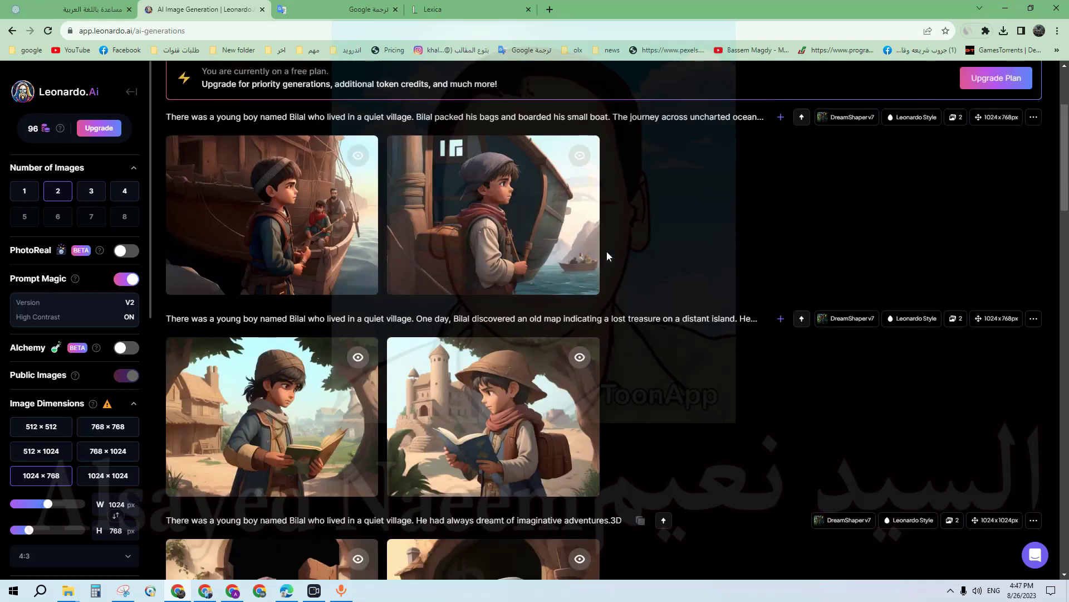
Step: Download the Chapter 3 image with people aboard the ship behind the boy and show it in the Downloads folder
{"action": "mouse_move", "coordinate": [330, 203]}
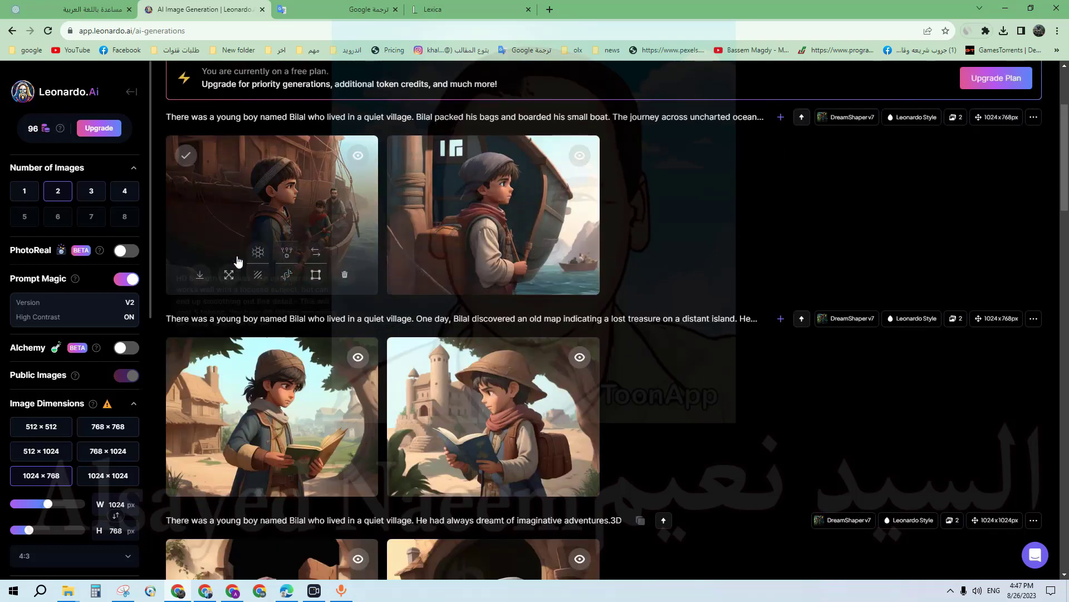
{"action": "left_click", "coordinate": [201, 277]}
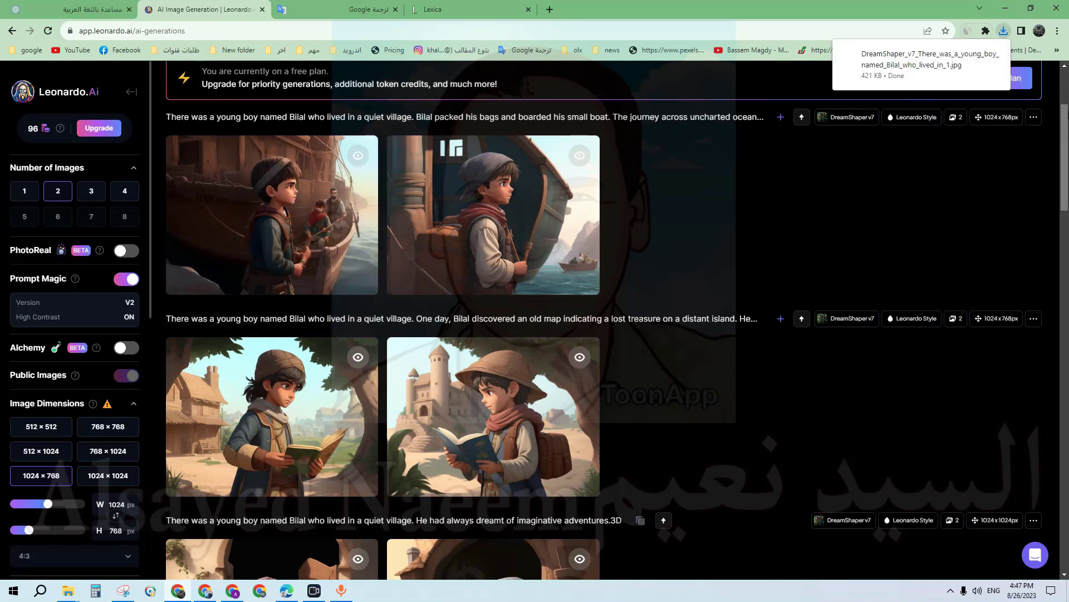
{"action": "left_click", "coordinate": [1004, 31]}
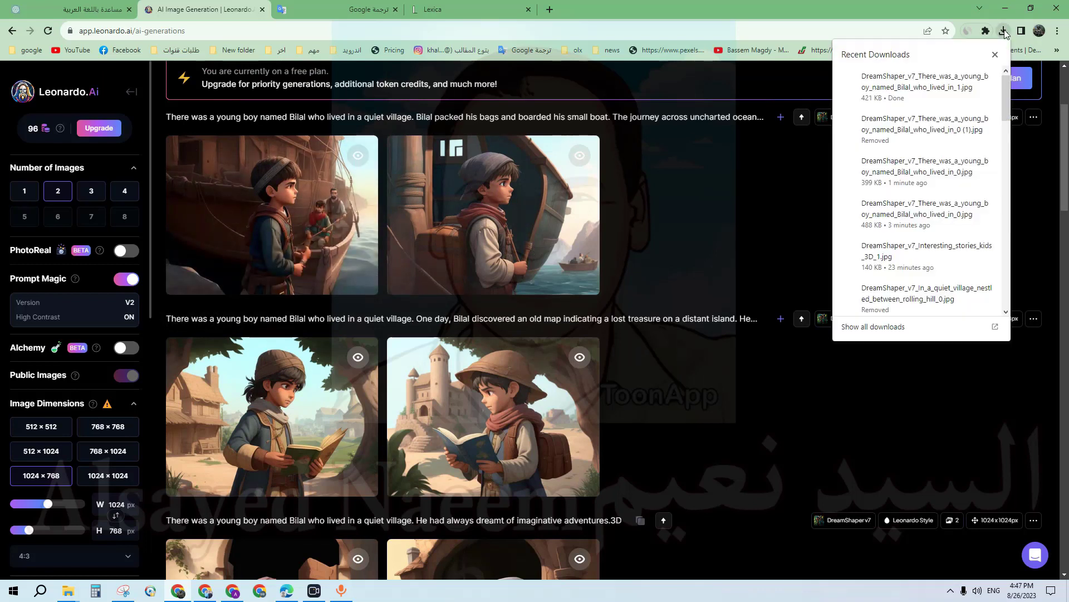
{"action": "left_click", "coordinate": [971, 80]}
Step: Rename the downloaded Chapter 3 image as 3, accepting the suggested name 3 (2), and copy it
{"action": "type", "text": "3"}
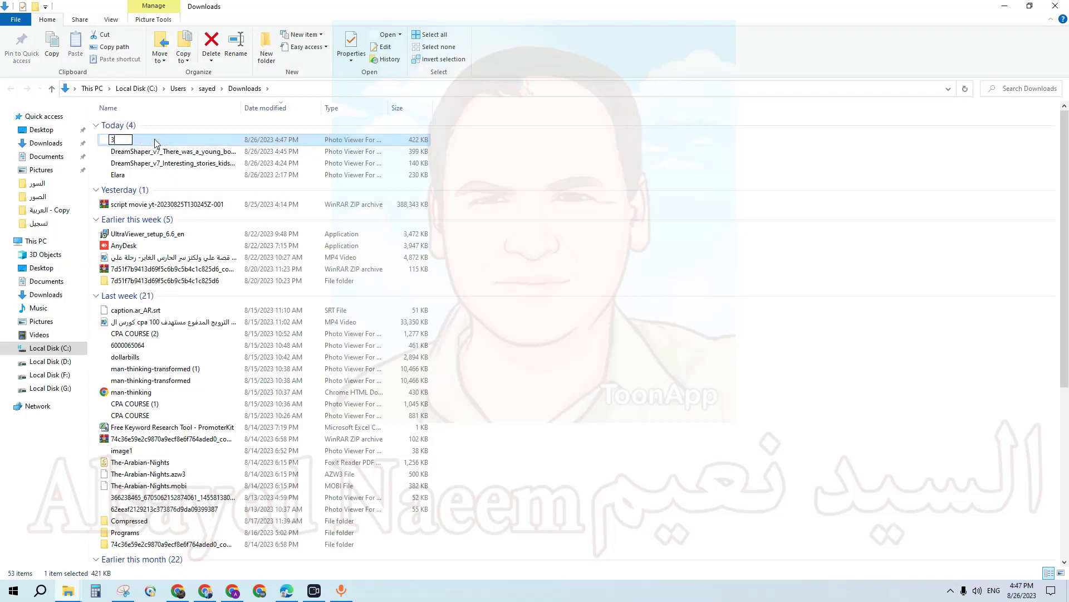
{"action": "key", "text": "Return"}
{"action": "left_click", "coordinate": [562, 362]}
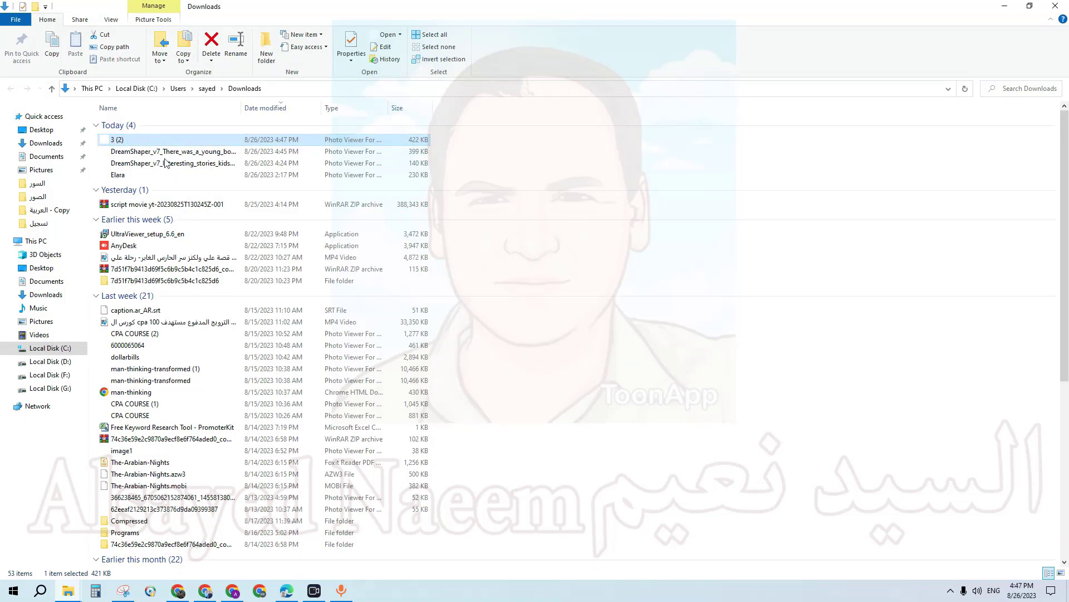
{"action": "right_click", "coordinate": [127, 139]}
{"action": "left_click", "coordinate": [215, 443]}
Step: Paste the Chapter 3 image into New folder with images 1 and 2, and leave the folder
{"action": "left_click", "coordinate": [206, 592]}
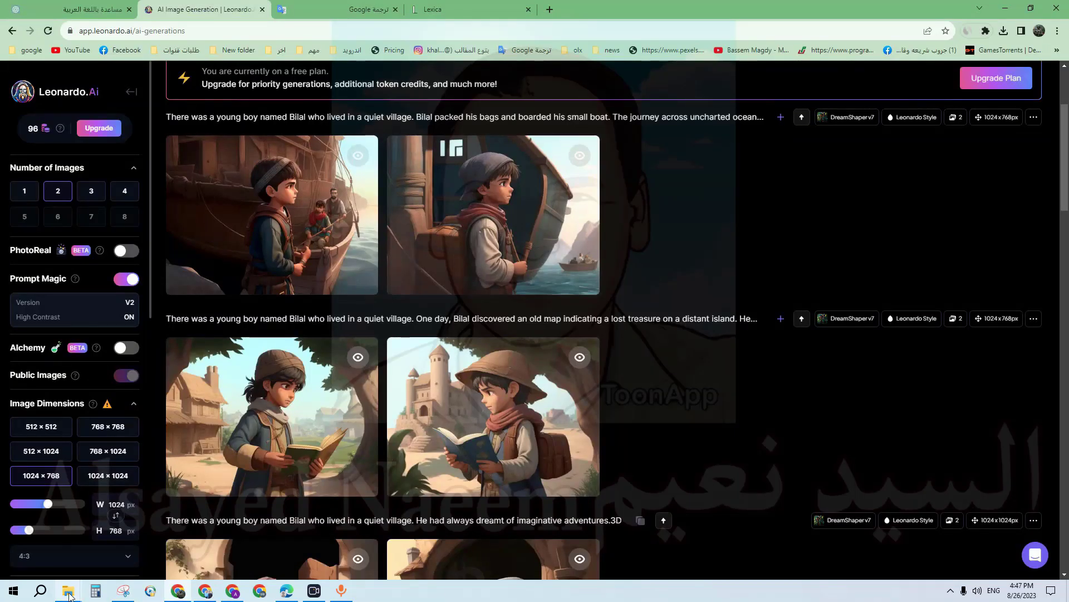
{"action": "mouse_move", "coordinate": [68, 592]}
{"action": "left_click", "coordinate": [155, 545]}
{"action": "right_click", "coordinate": [311, 230]}
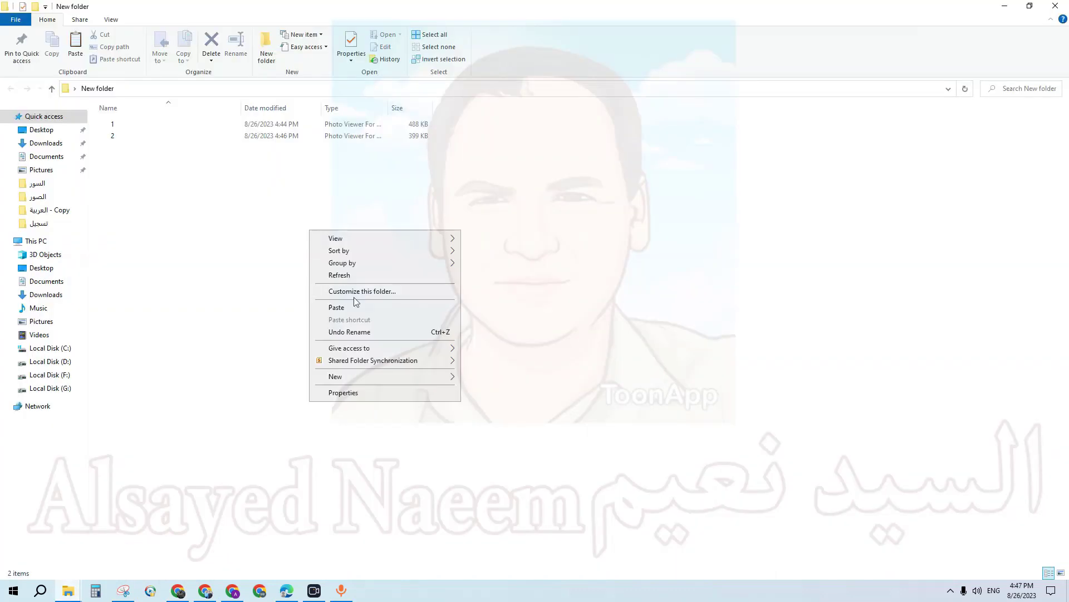
{"action": "left_click", "coordinate": [353, 307]}
{"action": "left_click", "coordinate": [1063, 4]}
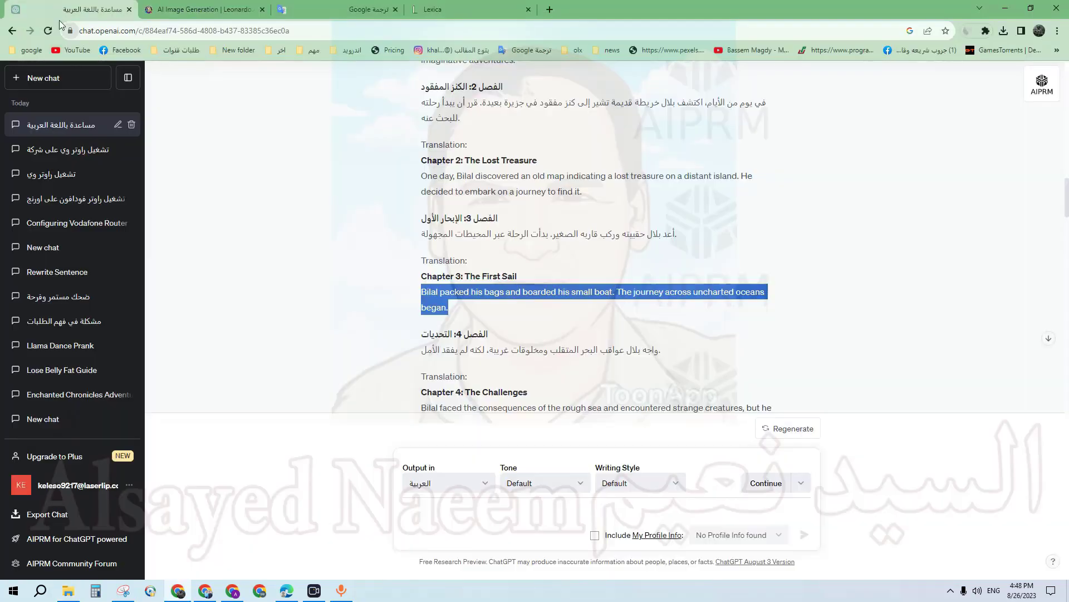
Step: Have ChatGPT continue writing the longer Arabic story from the end of Chapter 6
{"action": "scroll", "coordinate": [553, 354], "scroll_direction": "up", "scroll_amount": 5}
{"action": "scroll", "coordinate": [553, 354], "scroll_direction": "down", "scroll_amount": 5}
{"action": "scroll", "coordinate": [554, 354], "scroll_direction": "down", "scroll_amount": 15}
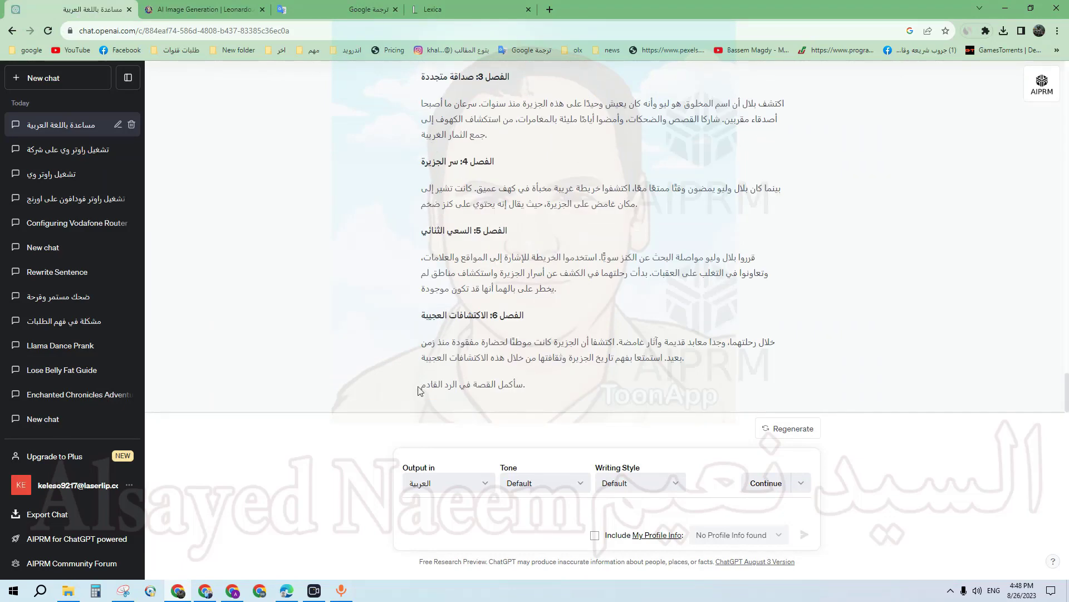
{"action": "left_click", "coordinate": [767, 483]}
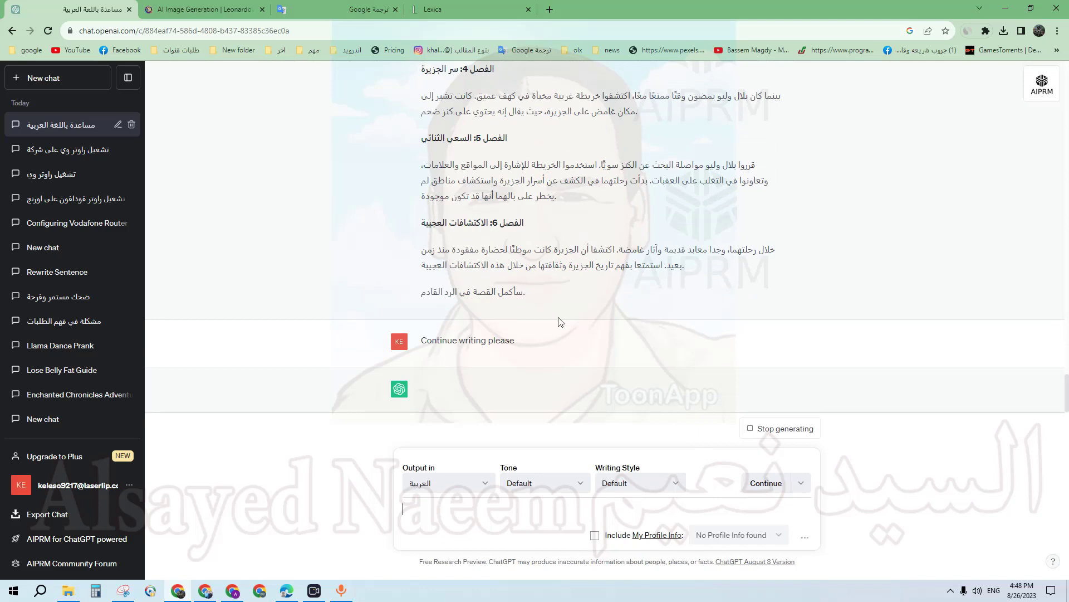
Step: Copy the Arabic text of Chapter 1 from the ten-chapter story in ChatGPT
{"action": "scroll", "coordinate": [493, 210], "scroll_direction": "up", "scroll_amount": 6}
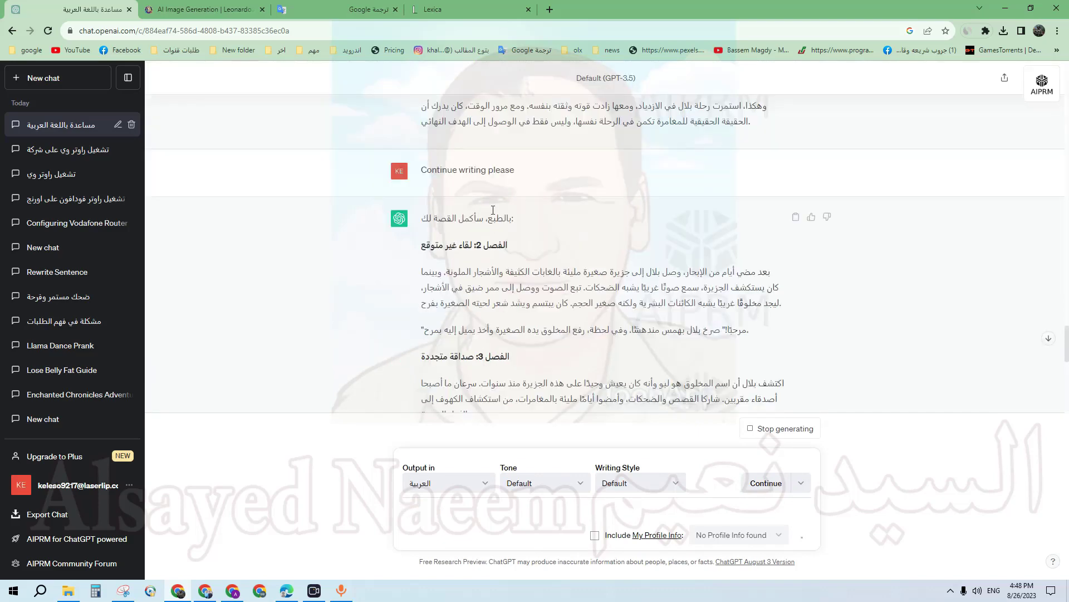
{"action": "scroll", "coordinate": [493, 210], "scroll_direction": "up", "scroll_amount": 10}
{"action": "triple_click", "coordinate": [470, 202]}
{"action": "right_click", "coordinate": [471, 201]}
{"action": "left_click", "coordinate": [480, 213]}
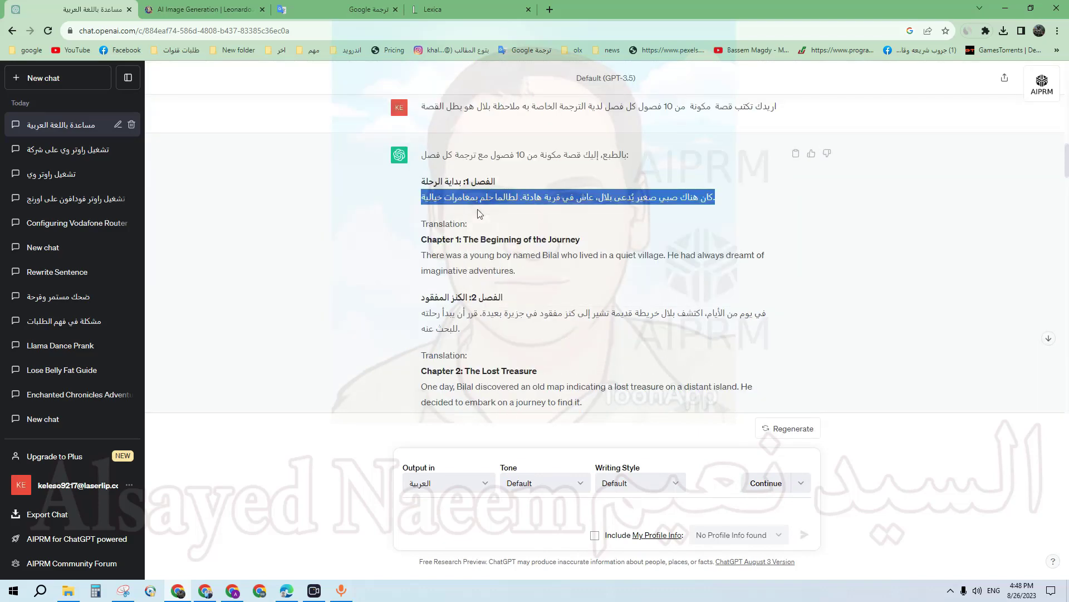
Step: In Google Translate, replace the source text with the copied Arabic Chapter 1 text to translate it into English
{"action": "key", "text": "ctrl+3"}
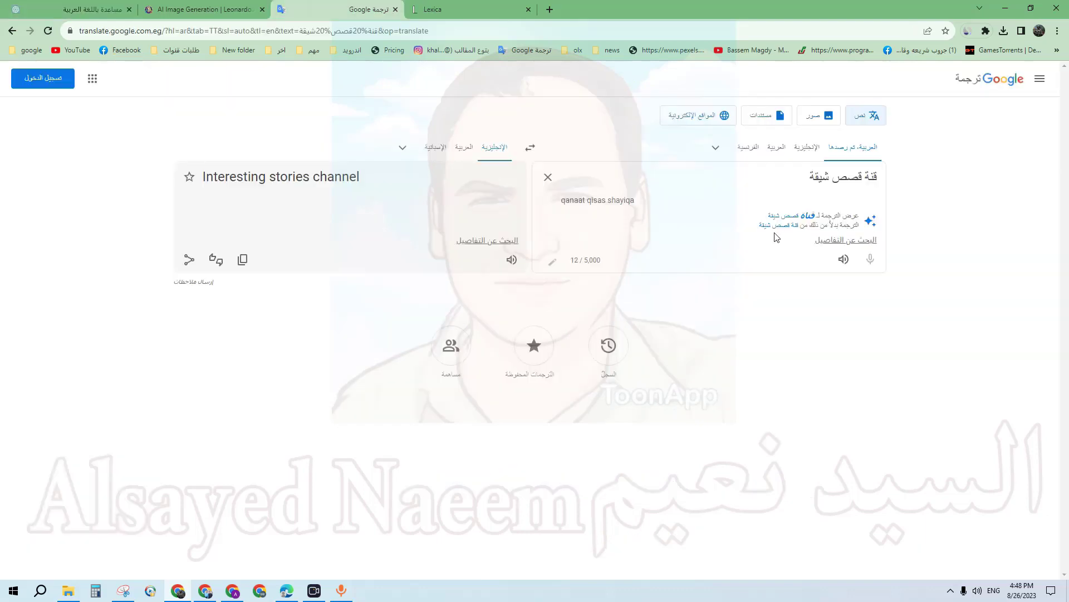
{"action": "key", "text": "ctrl+a"}
{"action": "key", "text": "BackSpace"}
{"action": "right_click", "coordinate": [605, 178]}
{"action": "left_click", "coordinate": [648, 280]}
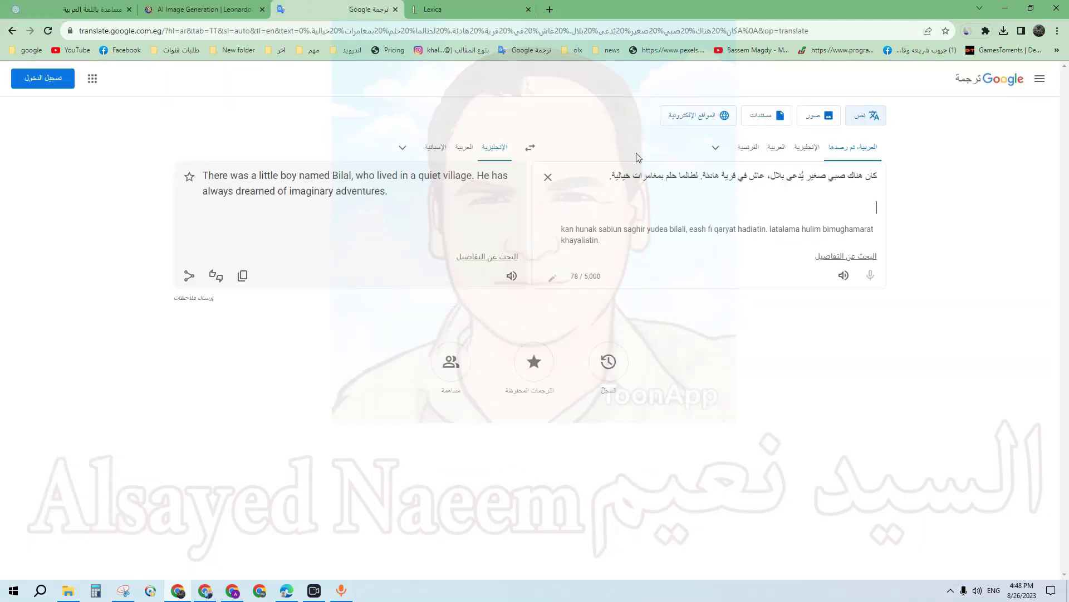
Step: Return to ChatGPT and copy the longer Arabic story through the end of Chapter 10
{"action": "key", "text": "ctrl+1"}
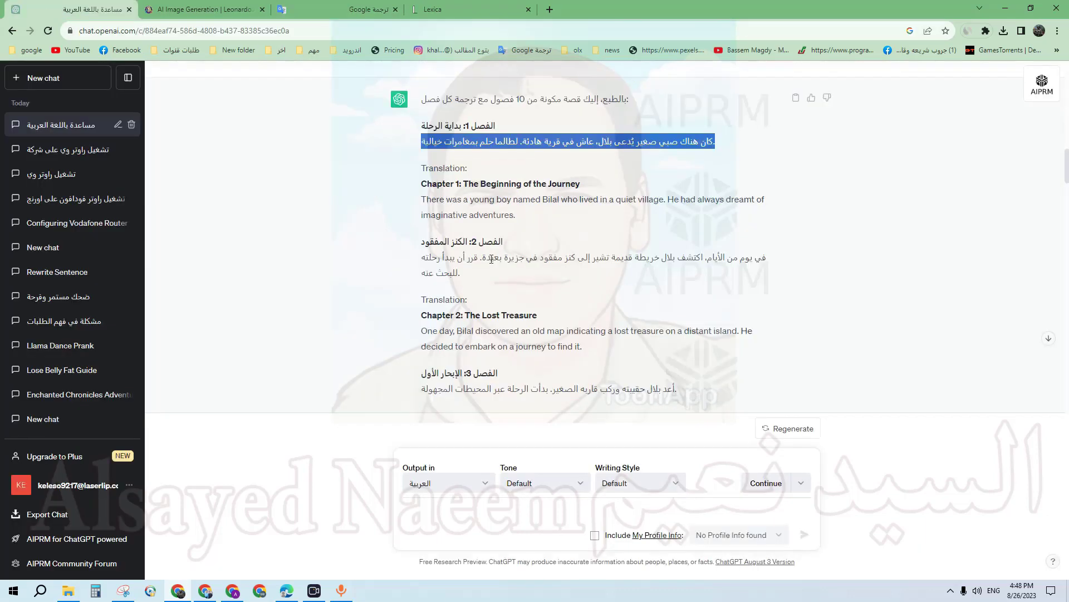
{"action": "triple_click", "coordinate": [492, 259]}
{"action": "left_click", "coordinate": [271, 263]}
{"action": "scroll", "coordinate": [327, 282], "scroll_direction": "down", "scroll_amount": 20}
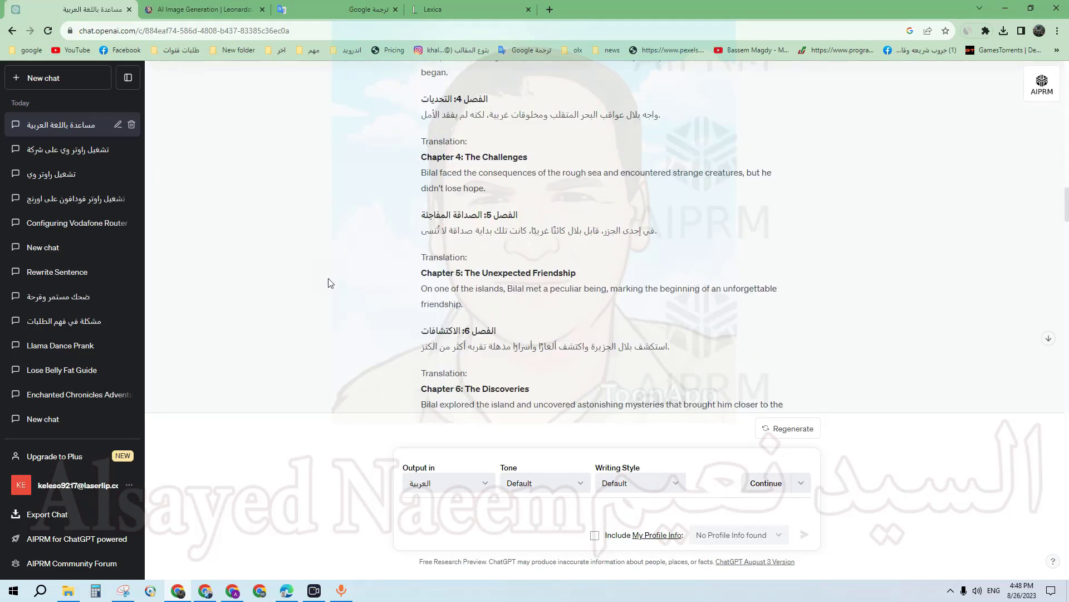
{"action": "scroll", "coordinate": [320, 290], "scroll_direction": "down", "scroll_amount": 15}
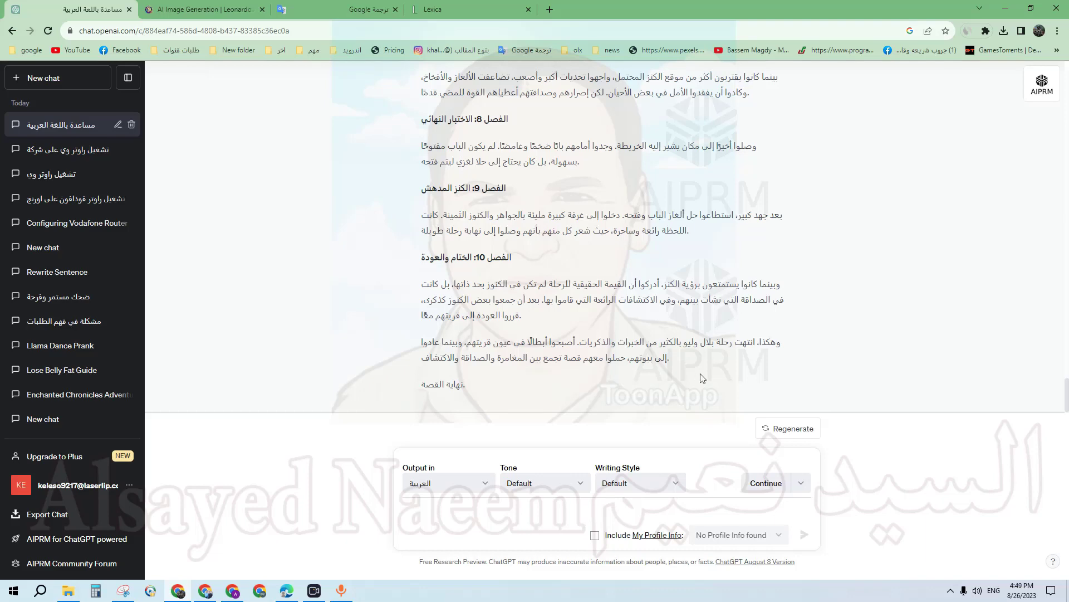
{"action": "left_click_drag", "start_coordinate": [411, 370], "coordinate": [349, 2]}
Step: In Google Translate, clear the source text and paste the copied full Arabic story
{"action": "left_click", "coordinate": [349, 4]}
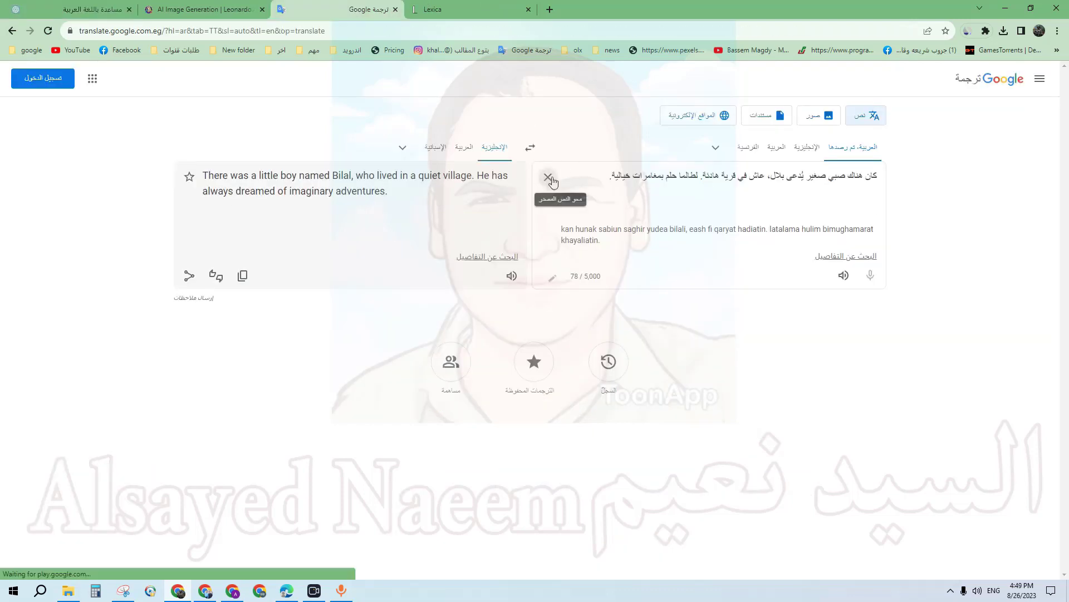
{"action": "left_click", "coordinate": [547, 177]}
{"action": "right_click", "coordinate": [625, 180]}
{"action": "left_click", "coordinate": [648, 269]}
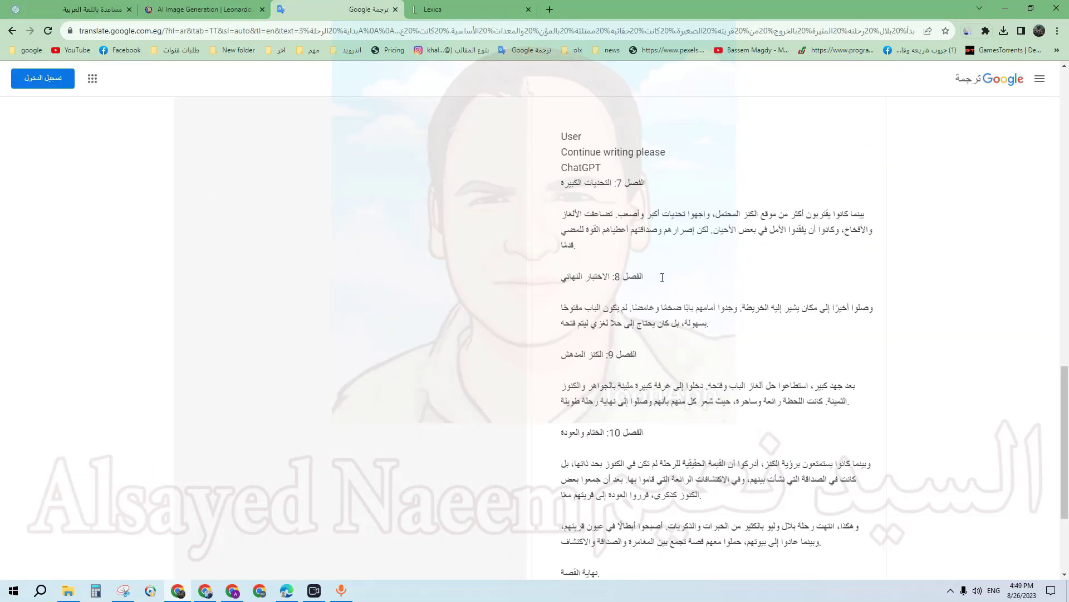
Step: Remove the leftover "User", "Continue writing please" and "ChatGPT" lines before Chapter 2 in the Arabic source text
{"action": "scroll", "coordinate": [706, 355], "scroll_direction": "up", "scroll_amount": 6}
{"action": "scroll", "coordinate": [708, 355], "scroll_direction": "down", "scroll_amount": 4}
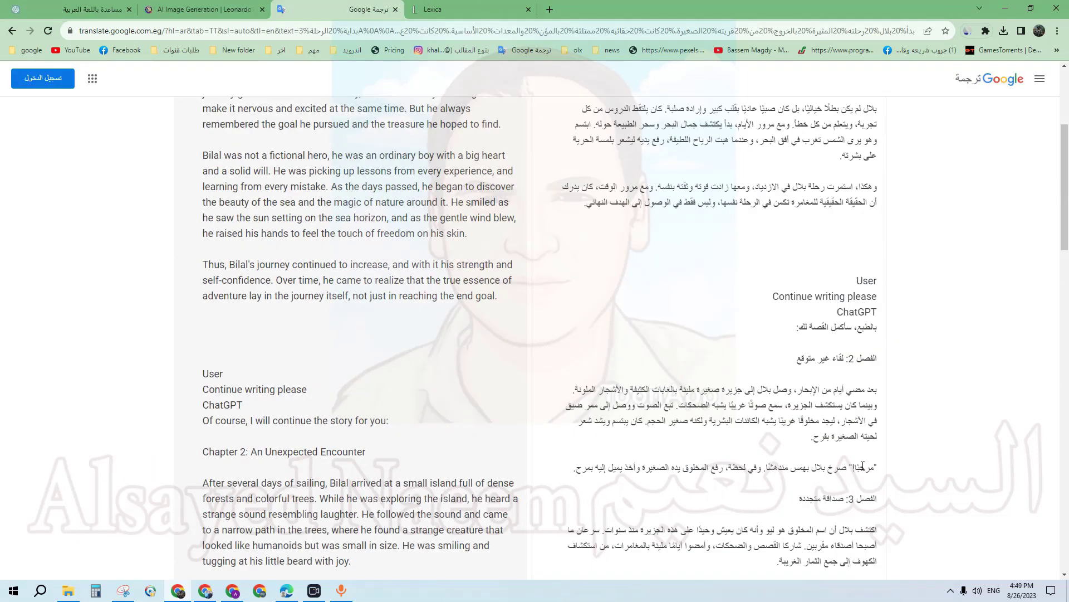
{"action": "left_click_drag", "start_coordinate": [797, 330], "coordinate": [772, 291]}
Step: Copy the Arabic Chapter 1 sentence from the ten-chapter outline in ChatGPT and insert it at the start of Chapter 1 in Google Translate
{"action": "key", "text": "ctrl+1"}
{"action": "scroll", "coordinate": [482, 304], "scroll_direction": "down", "scroll_amount": 10}
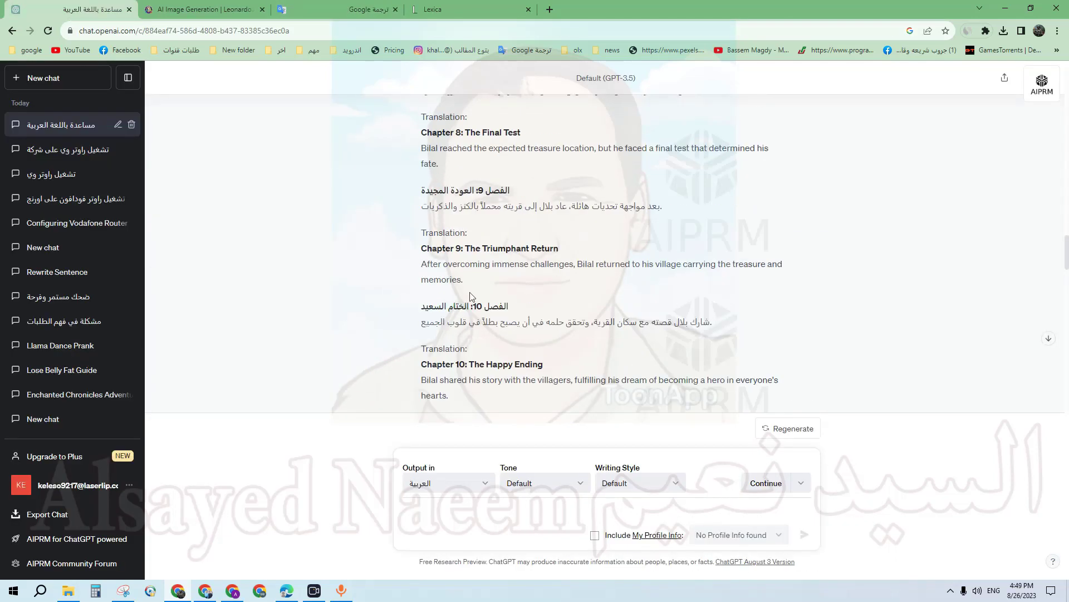
{"action": "scroll", "coordinate": [483, 303], "scroll_direction": "up", "scroll_amount": 5}
{"action": "scroll", "coordinate": [482, 303], "scroll_direction": "up", "scroll_amount": 15}
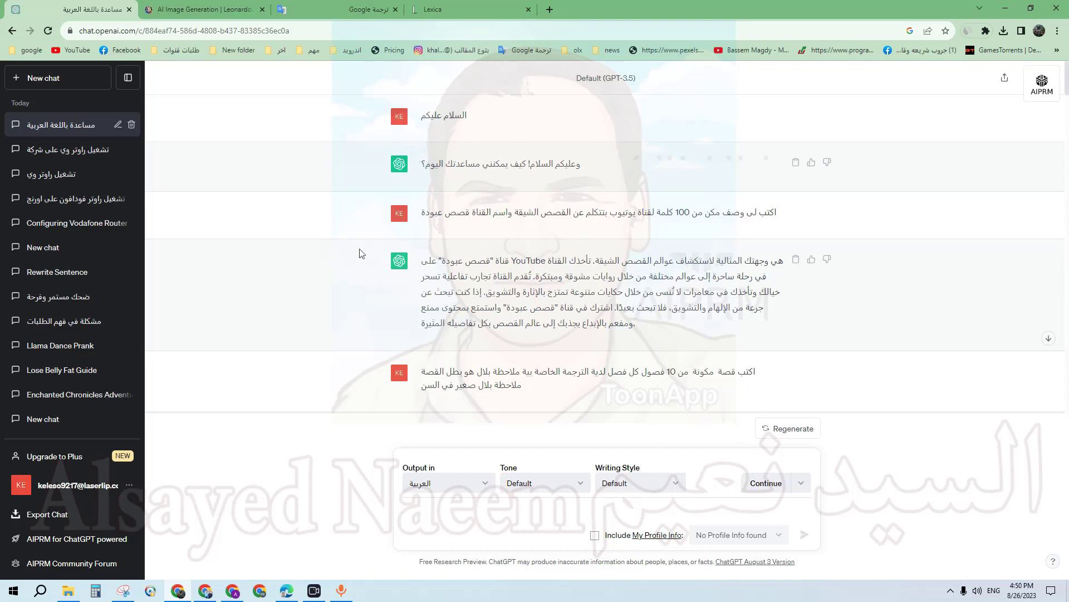
{"action": "scroll", "coordinate": [712, 247], "scroll_direction": "down", "scroll_amount": 5}
{"action": "left_click_drag", "start_coordinate": [716, 196], "coordinate": [415, 200]}
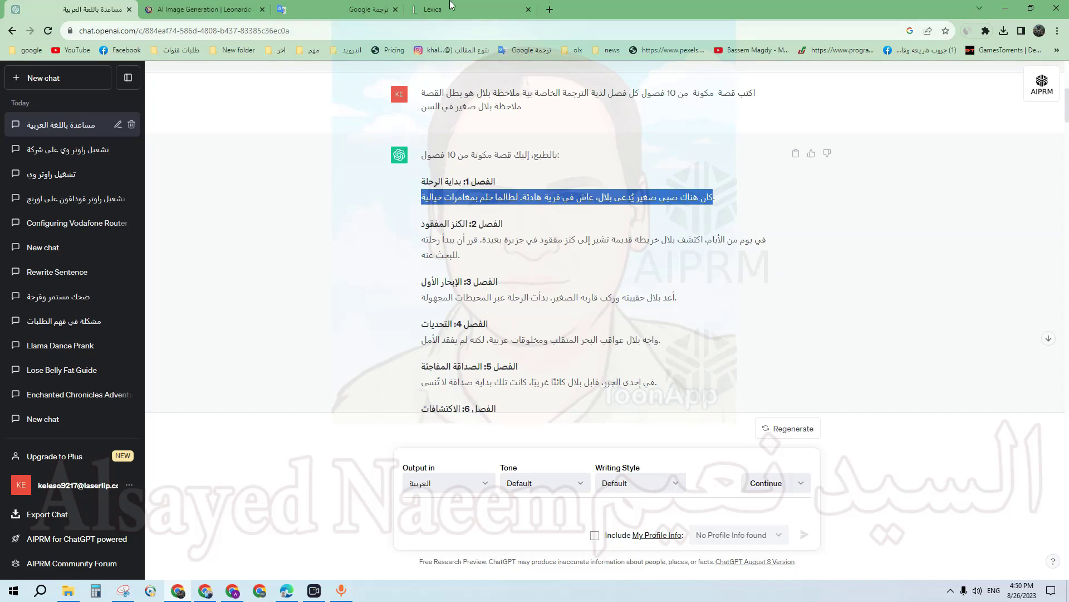
{"action": "left_click", "coordinate": [342, 8]}
Step: Copy the Arabic Chapter 2 sentence from the ChatGPT outline and paste it under the Chapter 2 heading in Google Translate
{"action": "key", "text": "ctrl+1"}
{"action": "triple_click", "coordinate": [496, 239]}
{"action": "key", "text": "ctrl+3"}
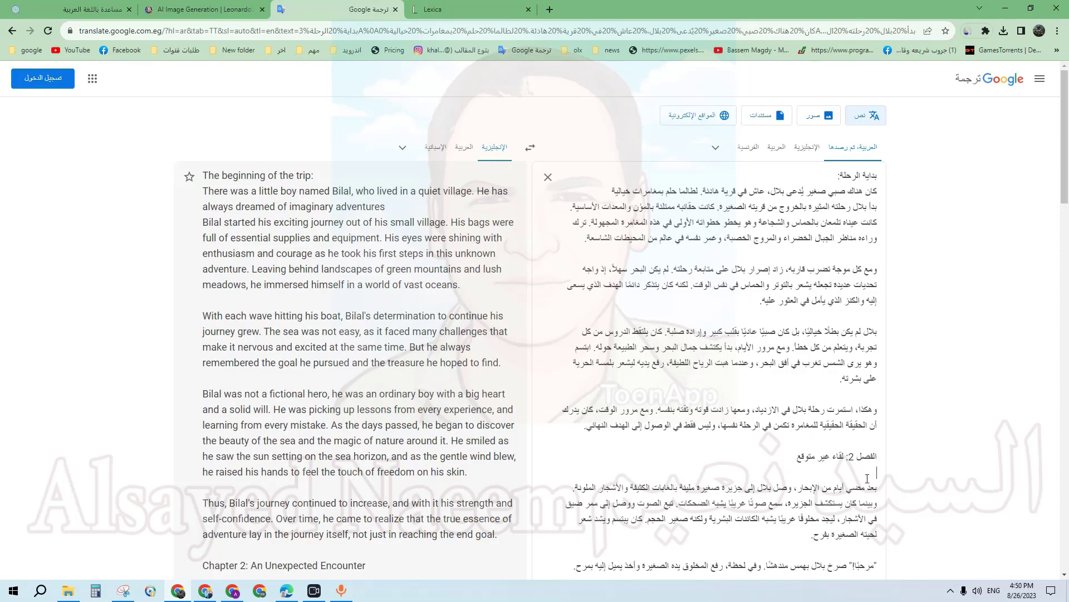
{"action": "key", "text": "ctrl+v"}
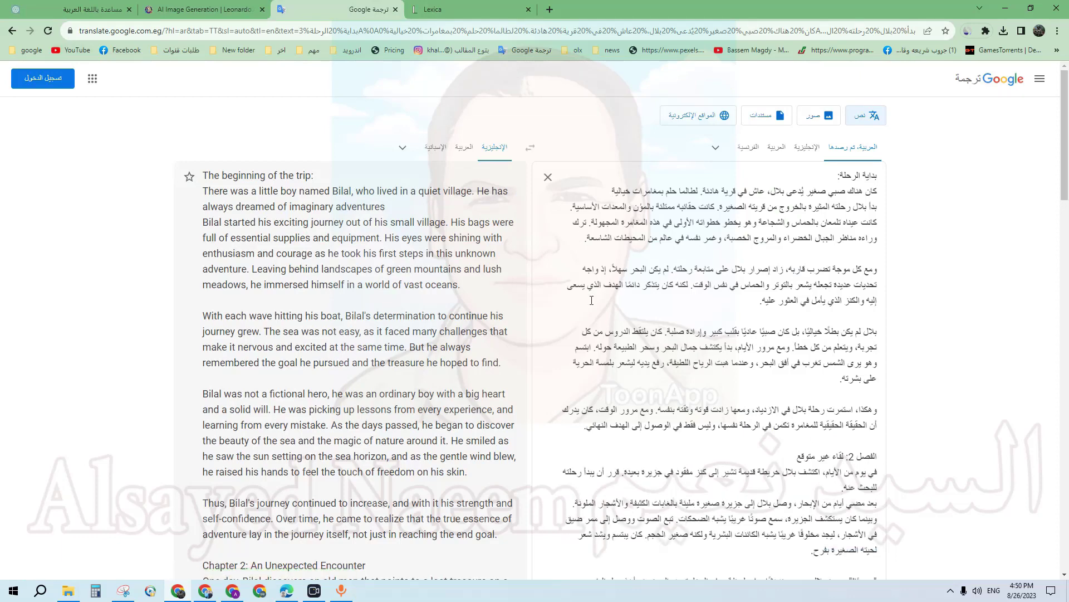
Step: Return to ChatGPT and copy the Arabic sentence under the Chapter 3 heading of the ten-chapter outline
{"action": "key", "text": "ctrl+1"}
{"action": "scroll", "coordinate": [557, 279], "scroll_direction": "down", "scroll_amount": 1}
{"action": "left_click", "coordinate": [444, 262]}
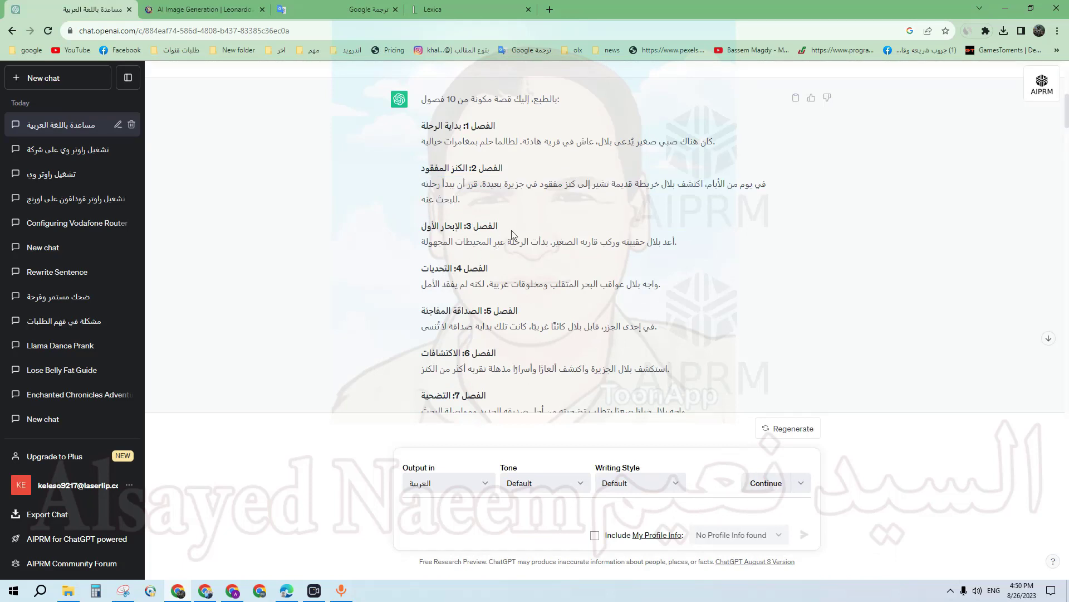
{"action": "left_click_drag", "start_coordinate": [513, 234], "coordinate": [475, 236]}
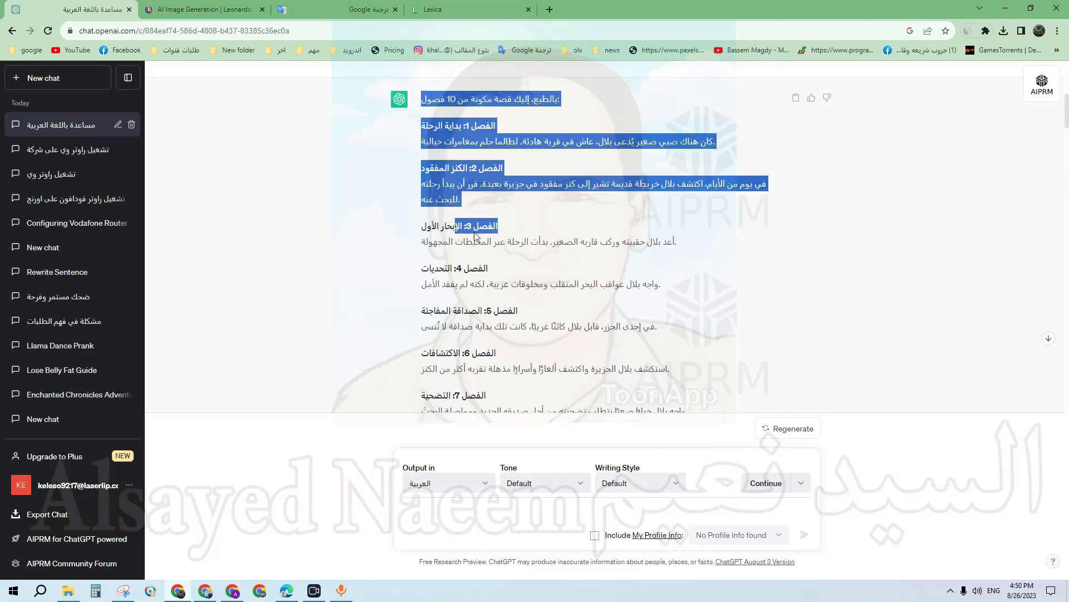
{"action": "scroll", "coordinate": [502, 251], "scroll_direction": "up", "scroll_amount": 2}
{"action": "left_click", "coordinate": [427, 353]}
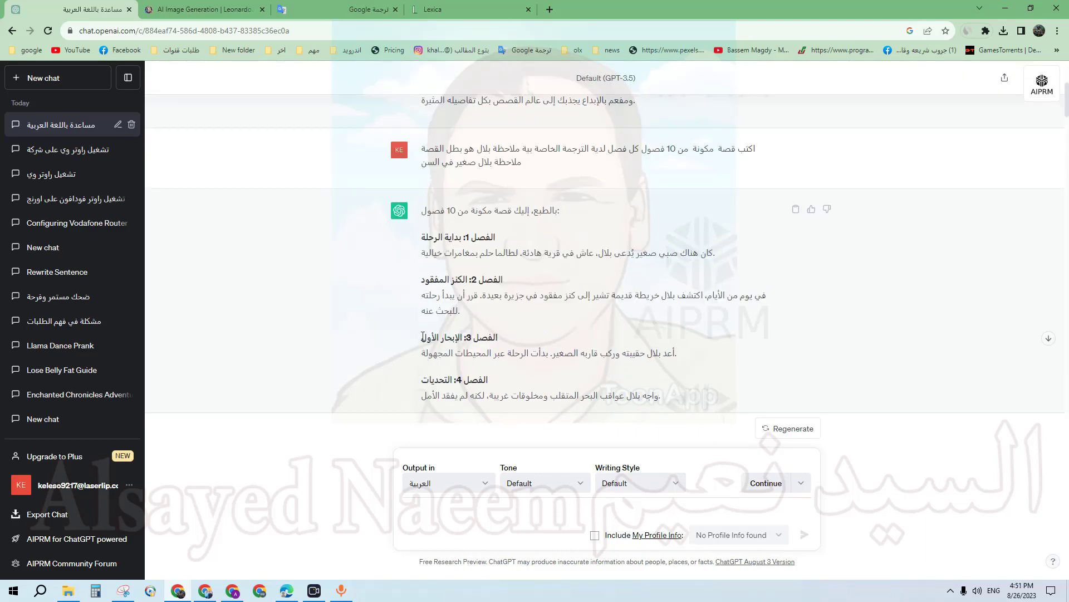
{"action": "left_click_drag", "start_coordinate": [423, 337], "coordinate": [673, 356]}
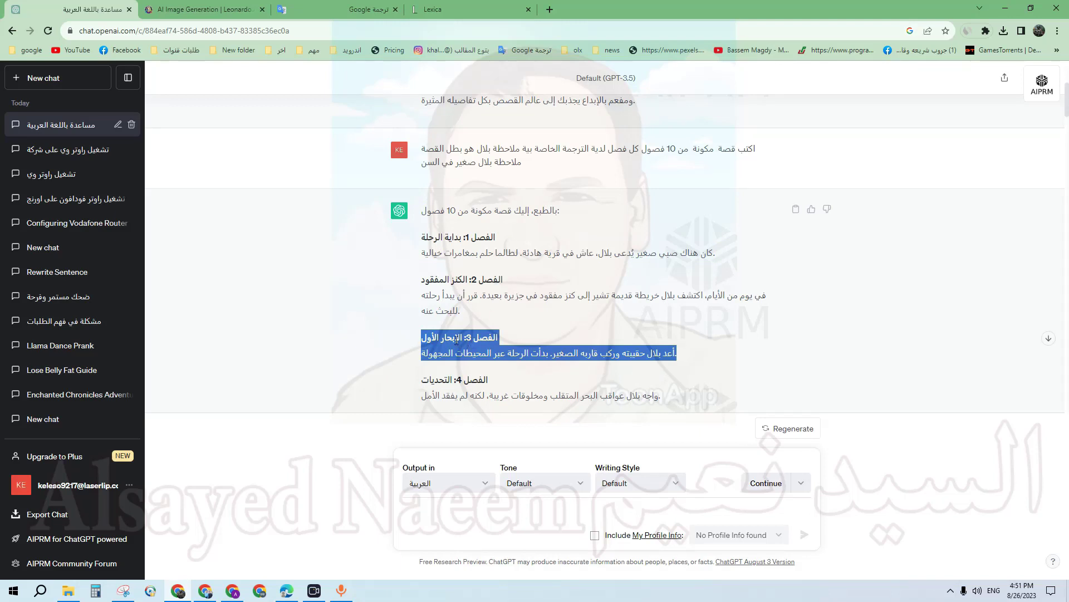
{"action": "triple_click", "coordinate": [516, 353]}
{"action": "right_click", "coordinate": [523, 355]}
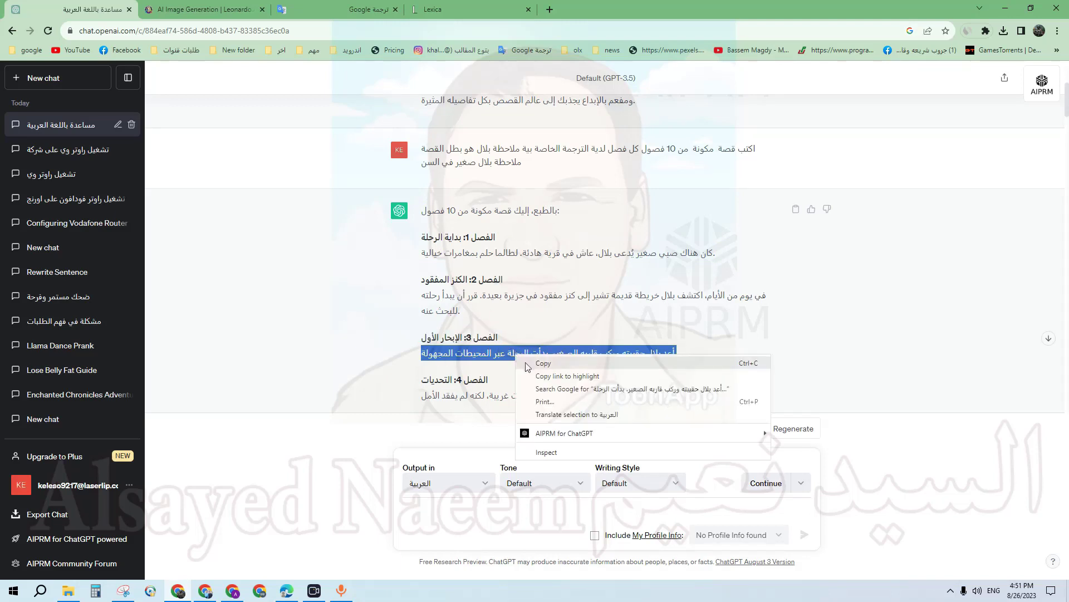
{"action": "left_click", "coordinate": [543, 364]}
Step: In Google Translate, paste the copied sentence under the Chapter 3 heading and remove the empty lines after it
{"action": "left_click", "coordinate": [388, 8]}
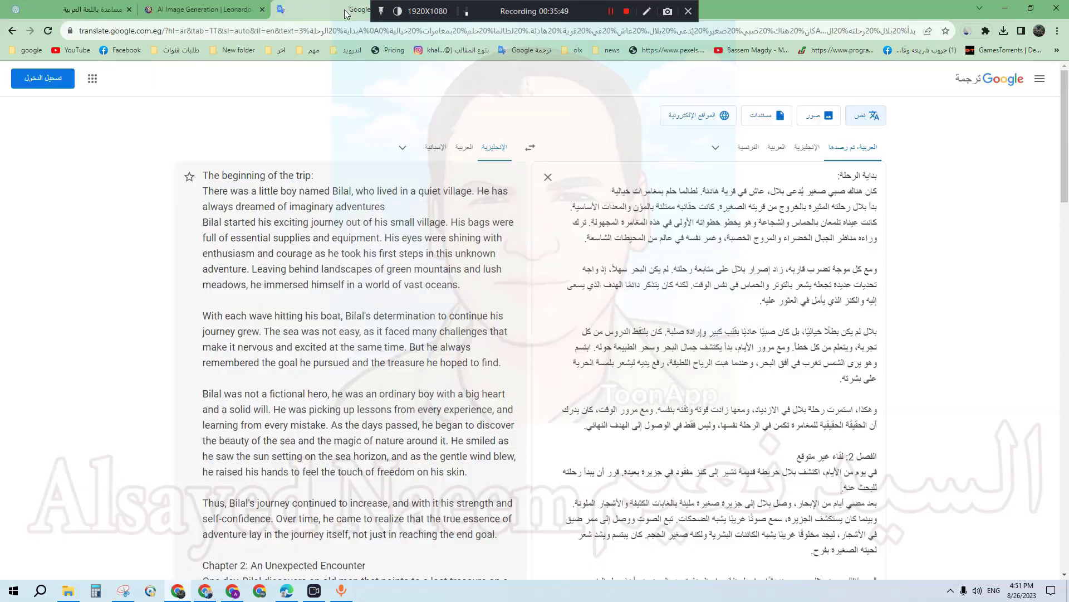
{"action": "scroll", "coordinate": [882, 458], "scroll_direction": "down", "scroll_amount": 3}
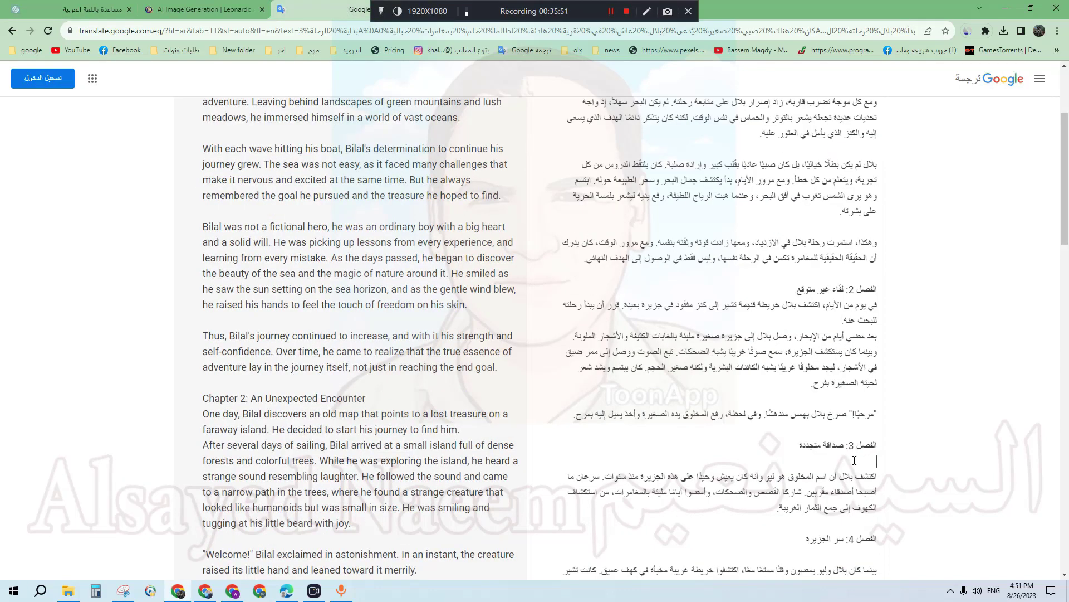
{"action": "right_click", "coordinate": [854, 460]}
{"action": "left_click", "coordinate": [872, 376]}
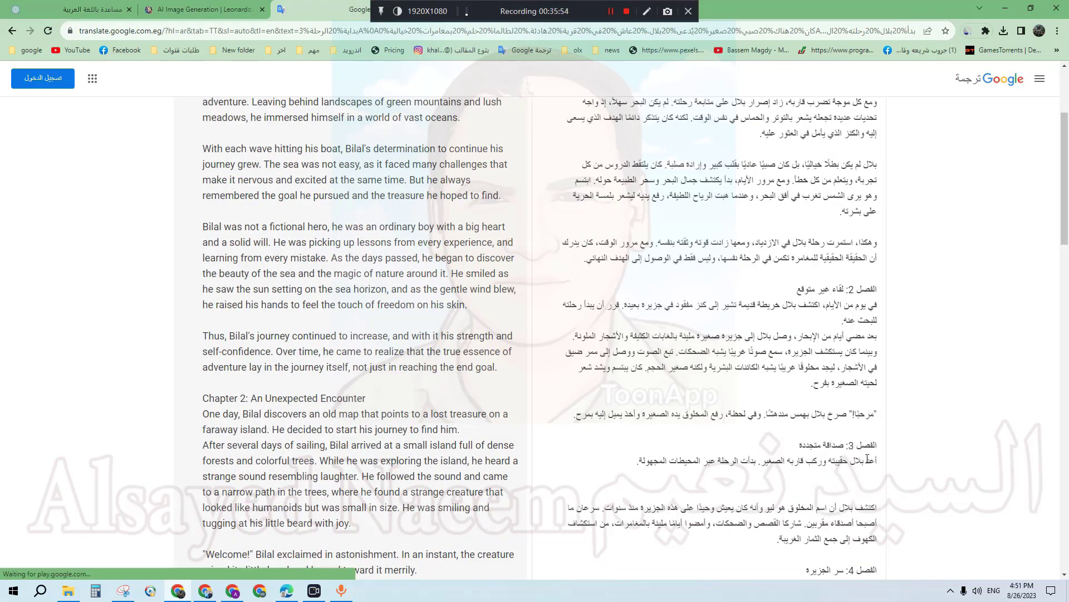
{"action": "key", "text": "Delete"}
{"action": "key", "text": "Delete"}
{"action": "scroll", "coordinate": [506, 288], "scroll_direction": "down", "scroll_amount": 3}
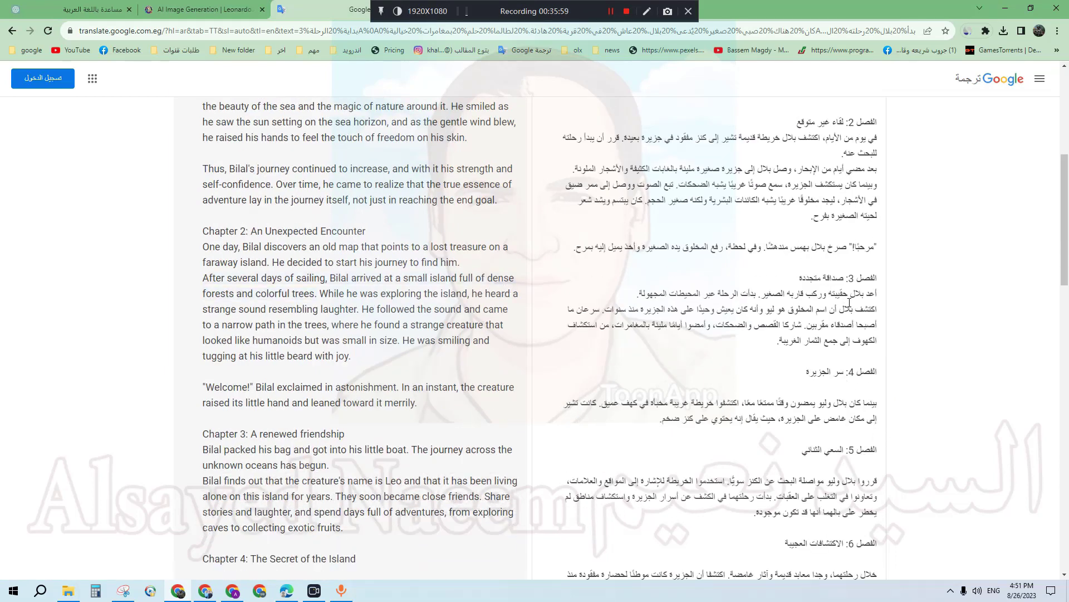
{"action": "scroll", "coordinate": [740, 318], "scroll_direction": "up", "scroll_amount": 1}
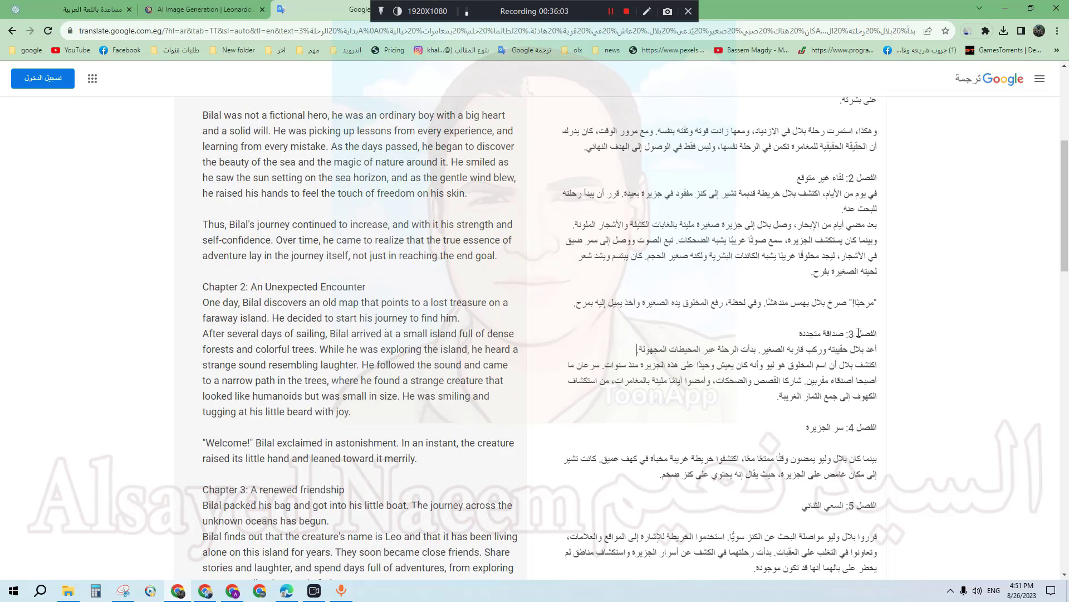
Step: Delete the heading line "بداية الرحلة:" at the beginning of the Arabic source text
{"action": "scroll", "coordinate": [858, 333], "scroll_direction": "up", "scroll_amount": 5}
{"action": "triple_click", "coordinate": [861, 177]}
{"action": "key", "text": "BackSpace"}
Step: Copy the Arabic Chapter 1 text up to the Chapter 2 heading and return to the desktop
{"action": "left_click_drag", "start_coordinate": [861, 177], "coordinate": [707, 414]}
{"action": "left_click_drag", "start_coordinate": [700, 522], "coordinate": [641, 429]}
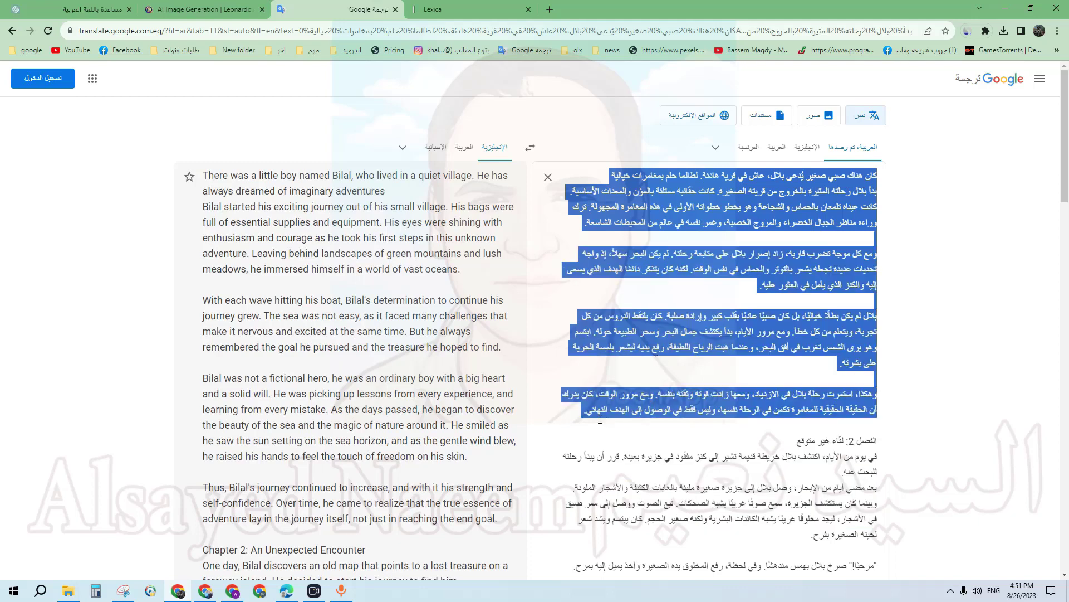
{"action": "right_click", "coordinate": [686, 204]}
{"action": "left_click", "coordinate": [719, 245]}
{"action": "left_click", "coordinate": [1052, 5]}
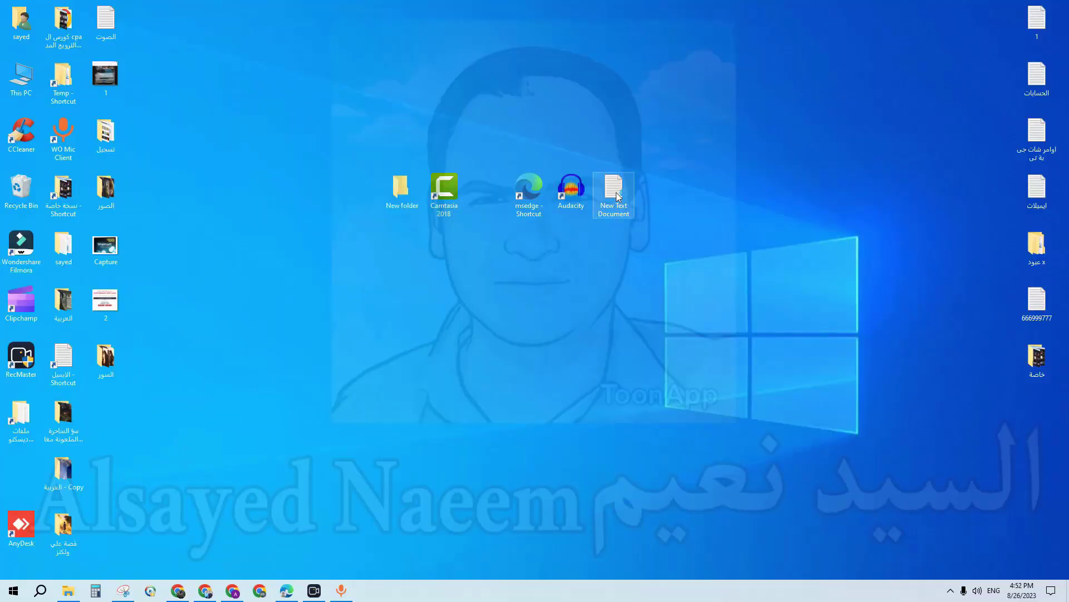
Step: Open New Text Document from the desktop in Notepad, paste the Chapter 1 text, and close it with the changes saved
{"action": "double_click", "coordinate": [615, 192]}
{"action": "right_click", "coordinate": [393, 168]}
{"action": "left_click", "coordinate": [429, 217]}
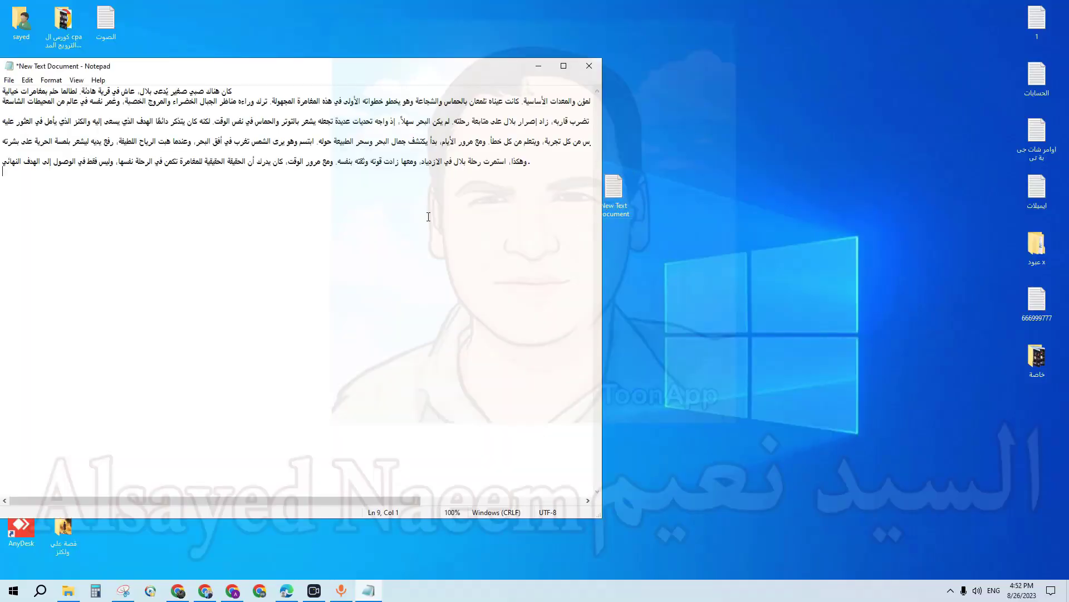
{"action": "left_click", "coordinate": [588, 68]}
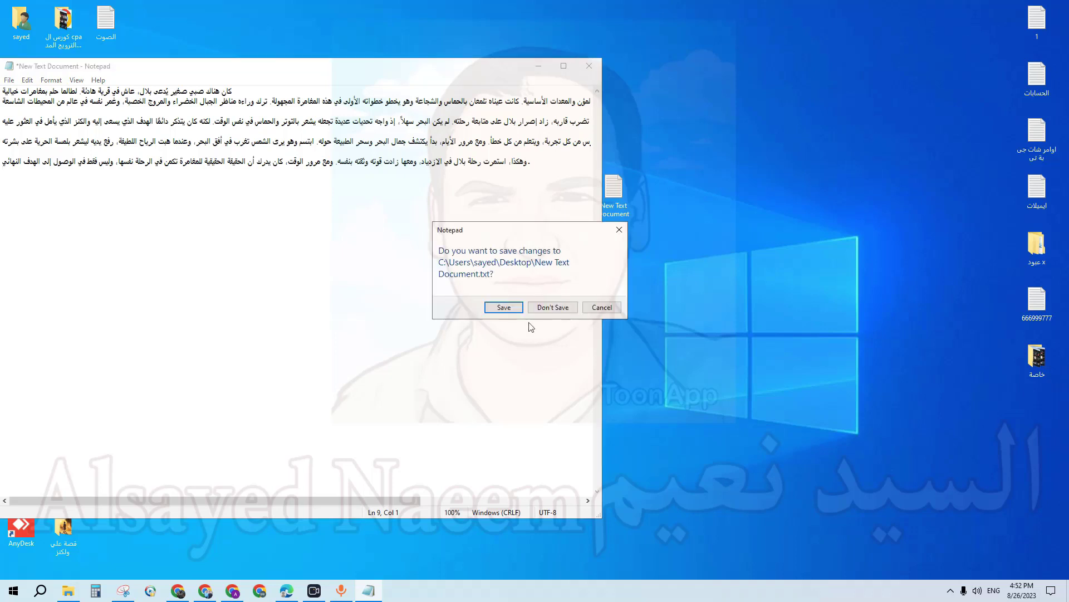
{"action": "left_click", "coordinate": [504, 308]}
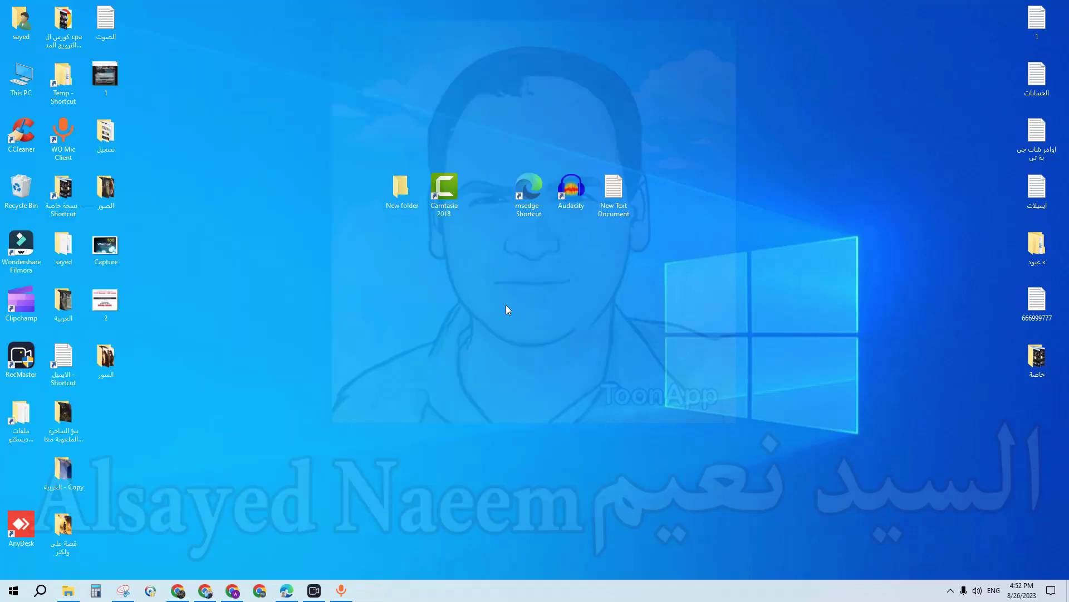
Step: Launch Microsoft Edge from its desktop shortcut and load New Text Document.txt from the desktop in it
{"action": "double_click", "coordinate": [532, 188]}
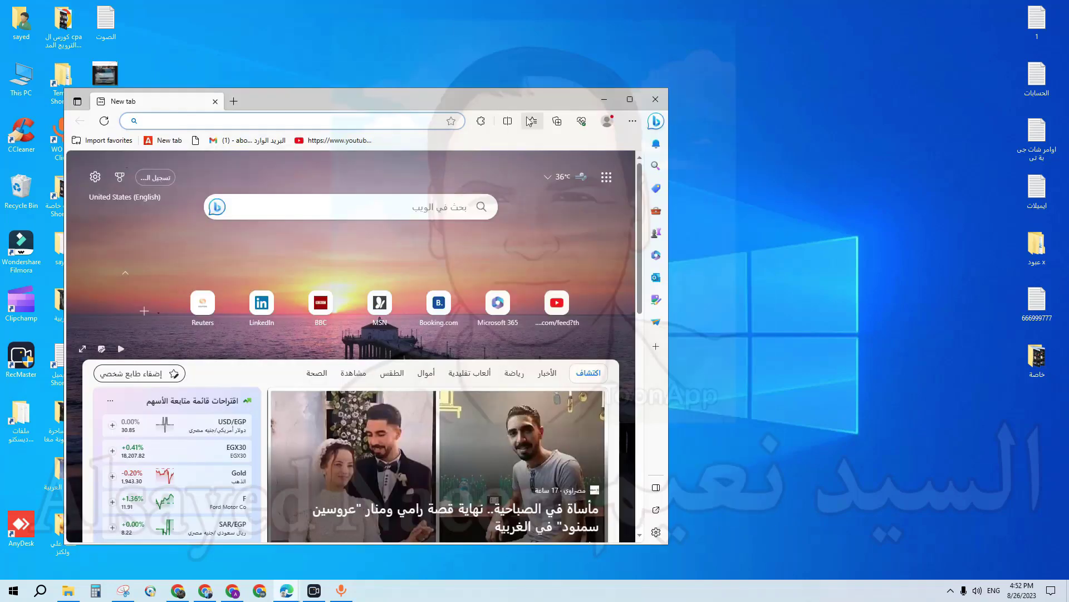
{"action": "left_click_drag", "start_coordinate": [560, 99], "coordinate": [460, 245]}
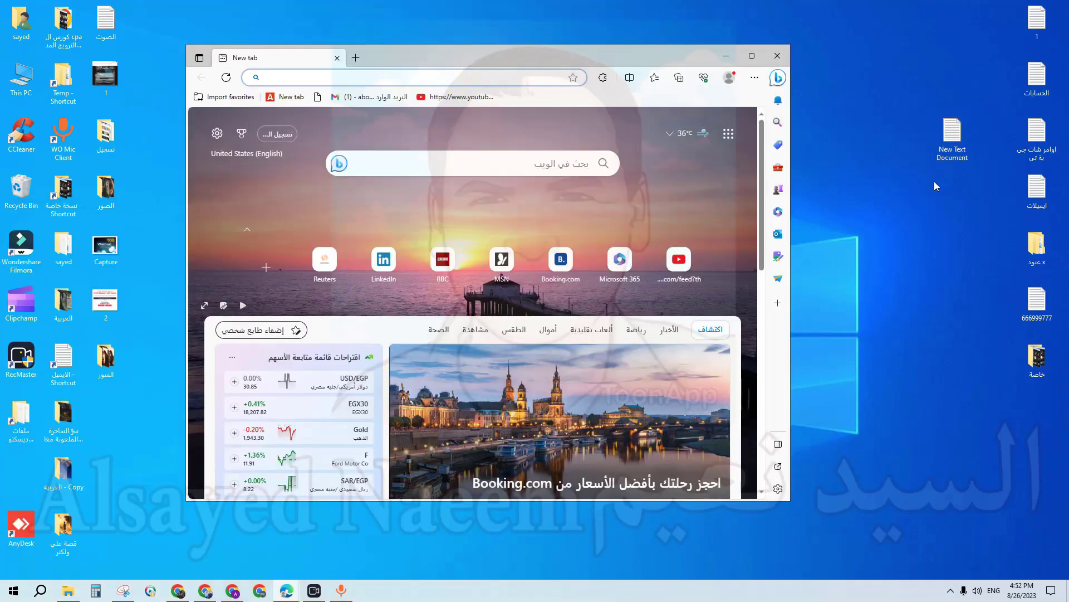
{"action": "left_click_drag", "start_coordinate": [954, 146], "coordinate": [283, 61]}
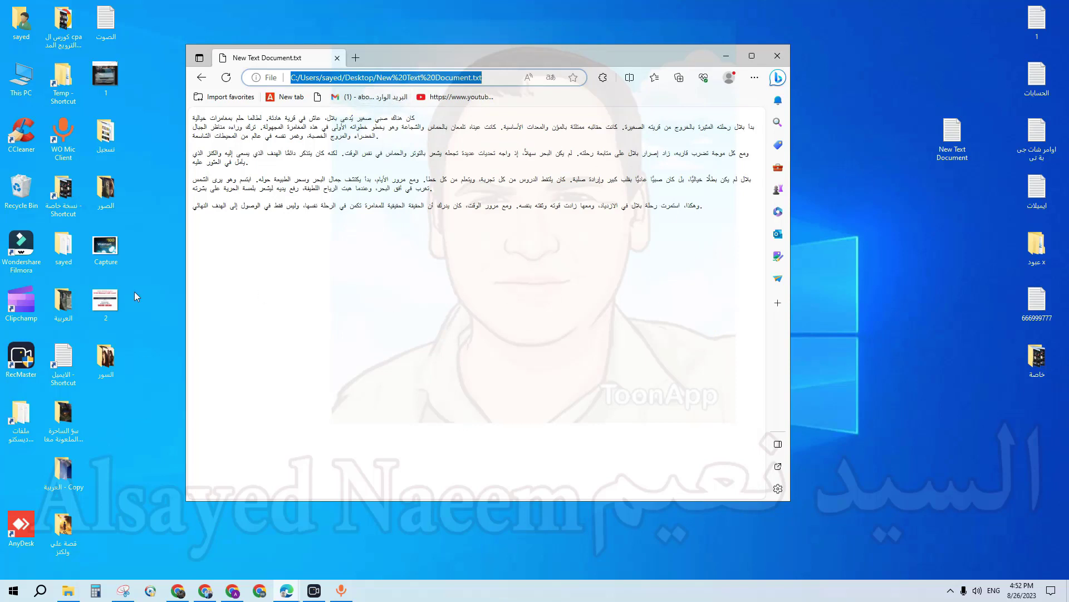
Step: Uncover the desktop shortcuts, move the Audacity shortcut below New Text Document, and put the Edge window back
{"action": "left_click_drag", "start_coordinate": [575, 63], "coordinate": [337, 265]}
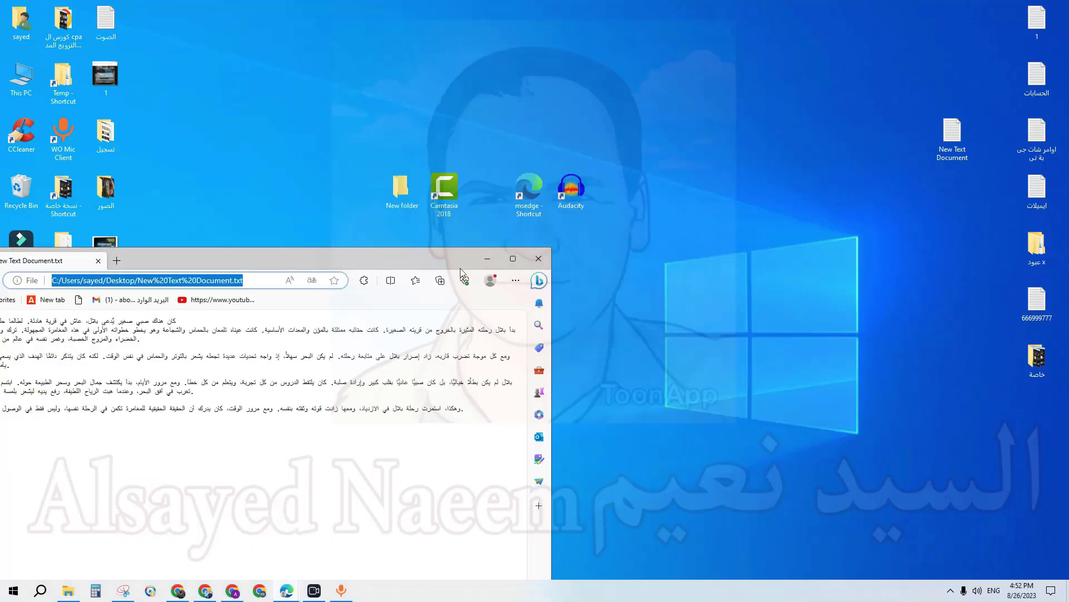
{"action": "left_click_drag", "start_coordinate": [580, 198], "coordinate": [916, 234]}
{"action": "left_click_drag", "start_coordinate": [309, 249], "coordinate": [483, 39]}
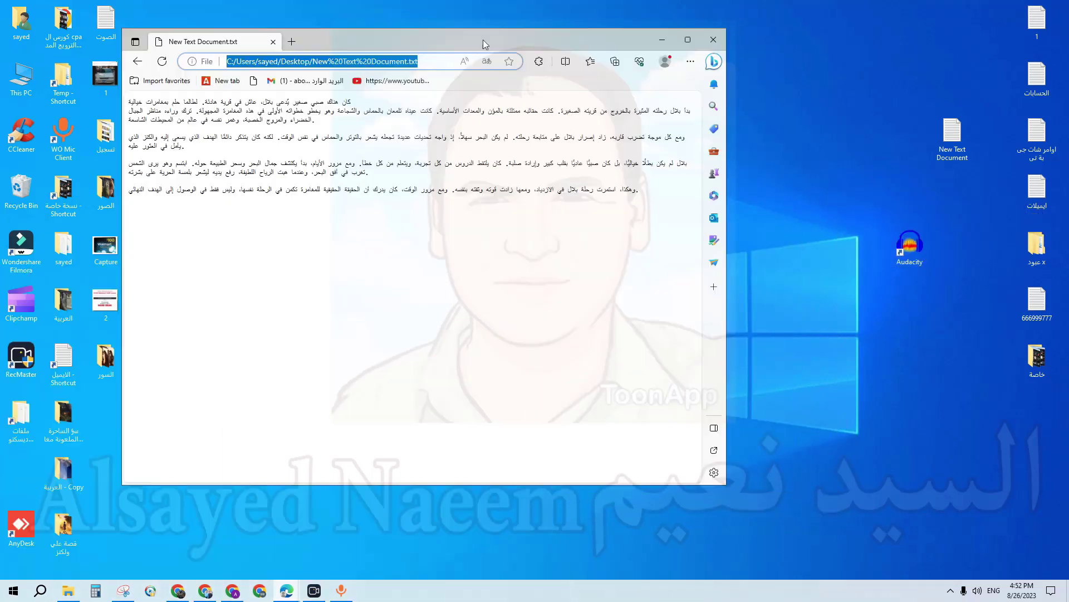
Step: Maximize the Edge window, have the Arabic story read aloud, and pause the reading partway through
{"action": "left_click", "coordinate": [688, 49]}
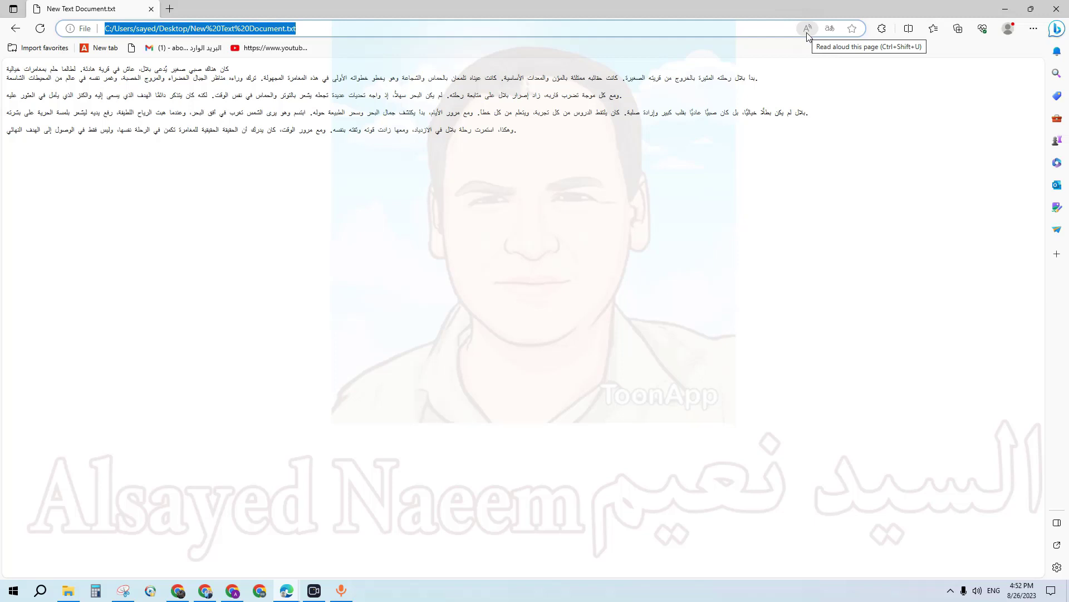
{"action": "left_click", "coordinate": [807, 32]}
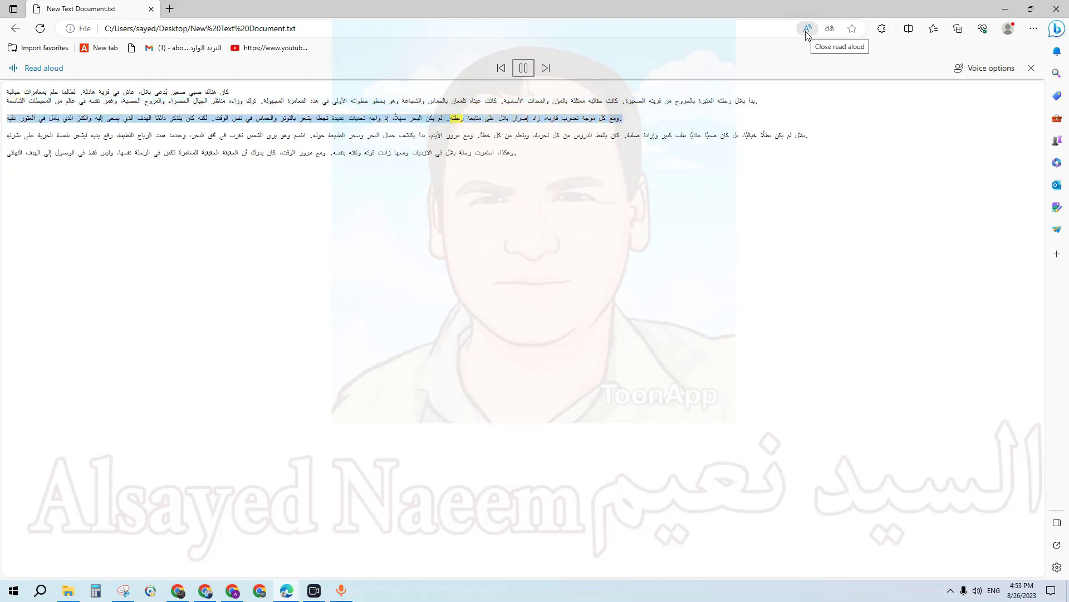
{"action": "left_click", "coordinate": [526, 71]}
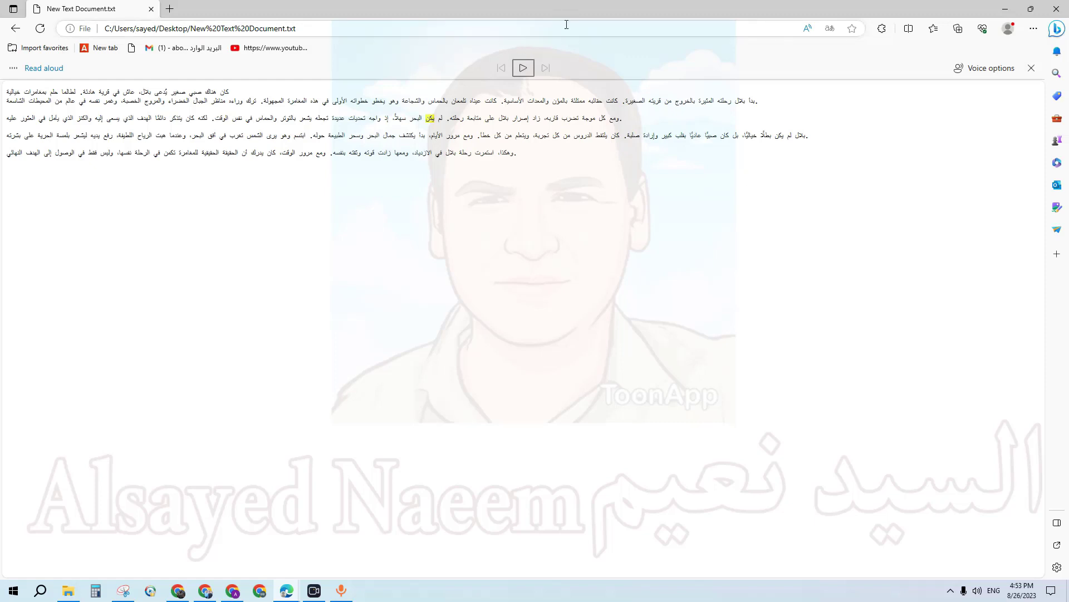
Step: Change the Read aloud voice to Microsoft Amina Online (Natural) - Arabic (Algeria) and play a short sample of the story
{"action": "left_click", "coordinate": [999, 73]}
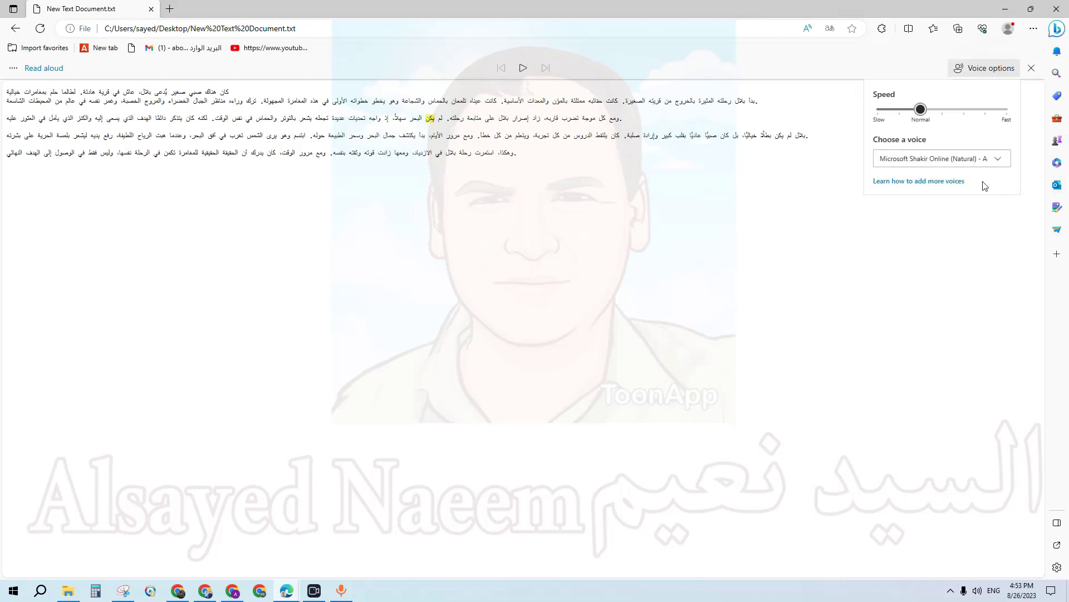
{"action": "left_click", "coordinate": [923, 161]}
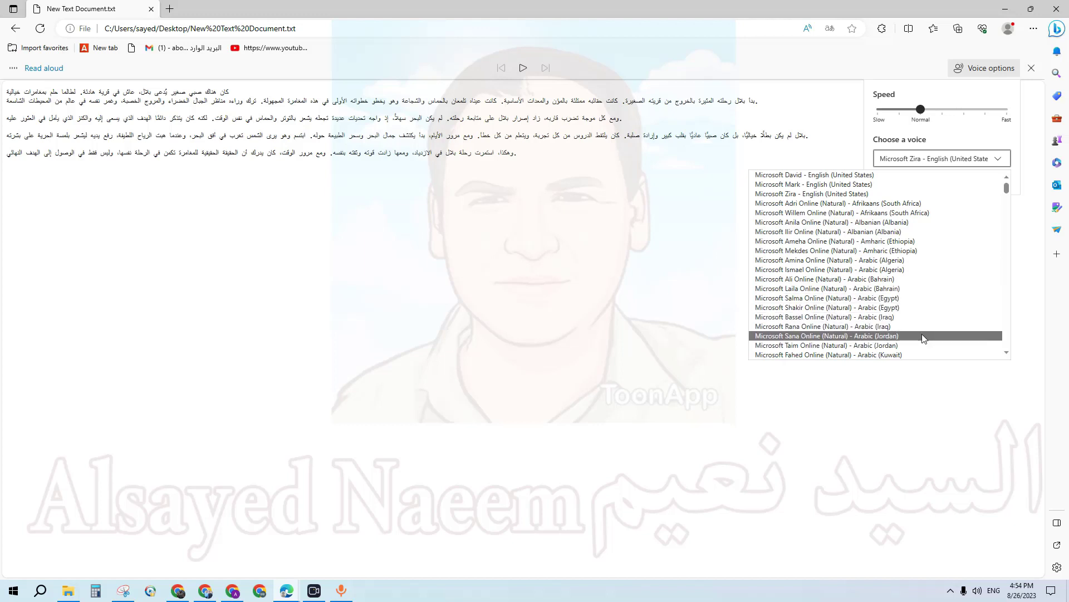
{"action": "left_click", "coordinate": [928, 260]}
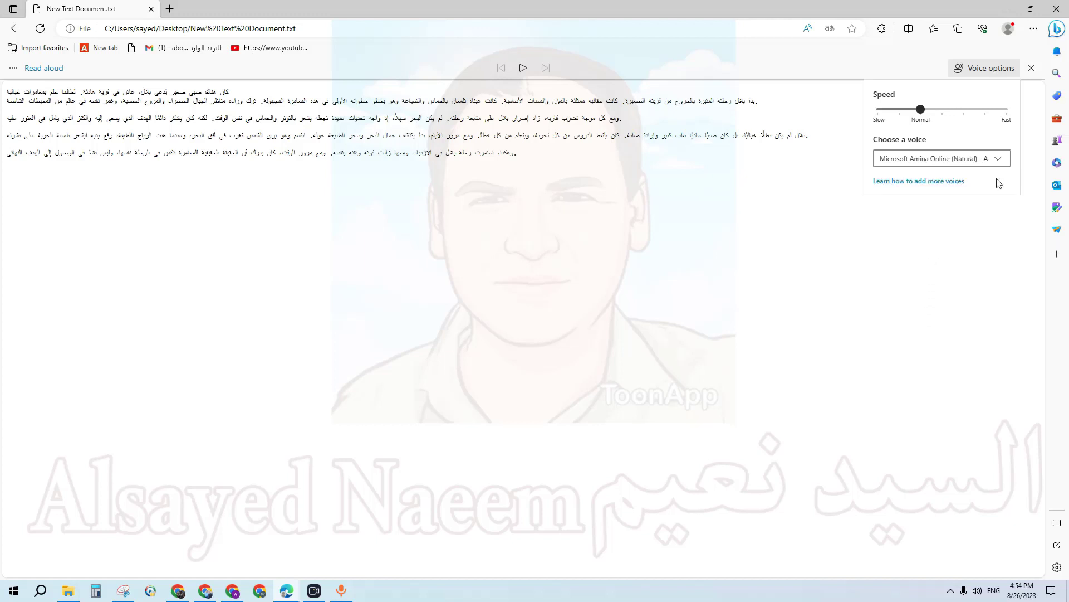
{"action": "left_click", "coordinate": [681, 246]}
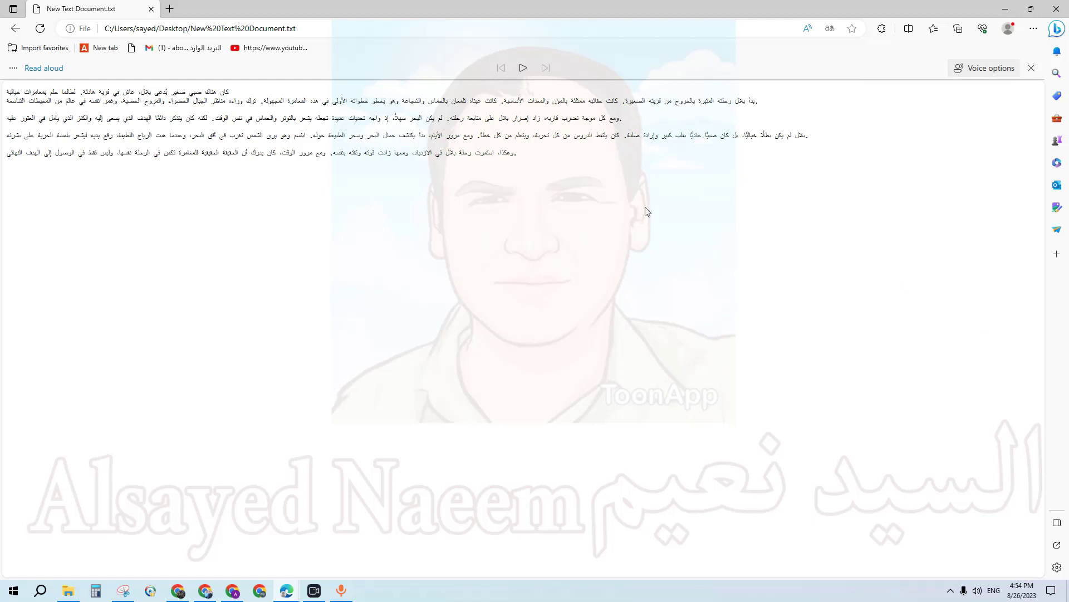
{"action": "left_click", "coordinate": [523, 69]}
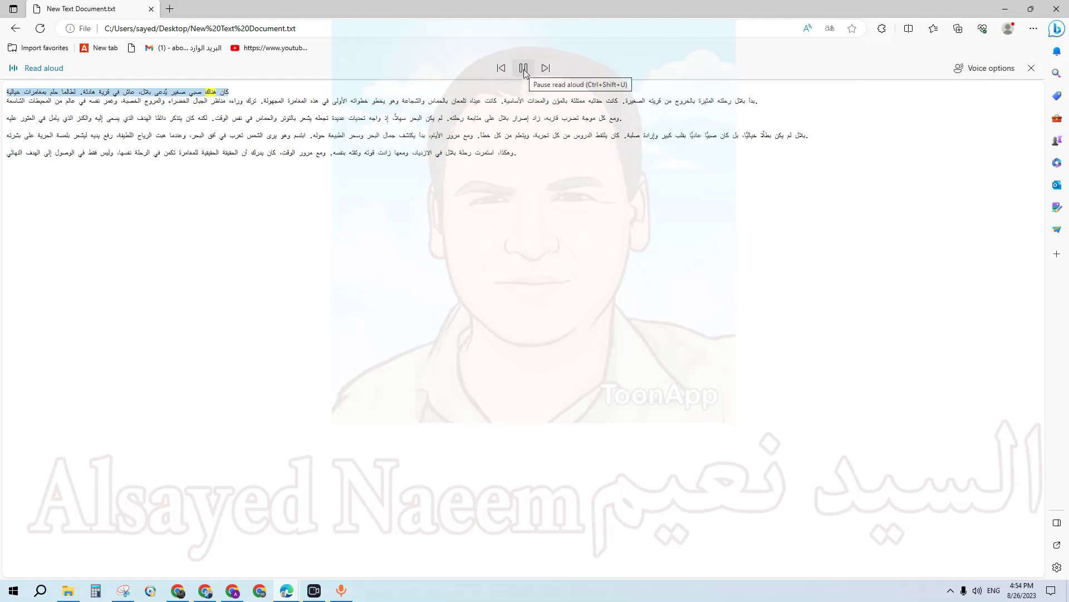
{"action": "left_click", "coordinate": [524, 68]}
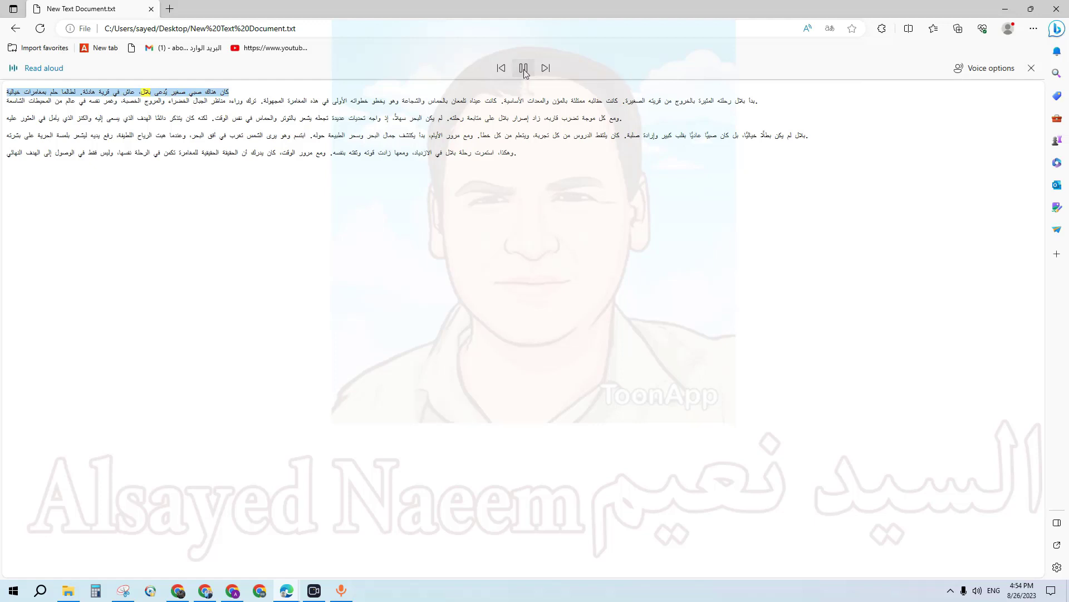
Step: Change the Read aloud voice to Microsoft Shakir Online (Natural) - Arabic (Egypt), play a short sample and pause it
{"action": "left_click", "coordinate": [980, 70]}
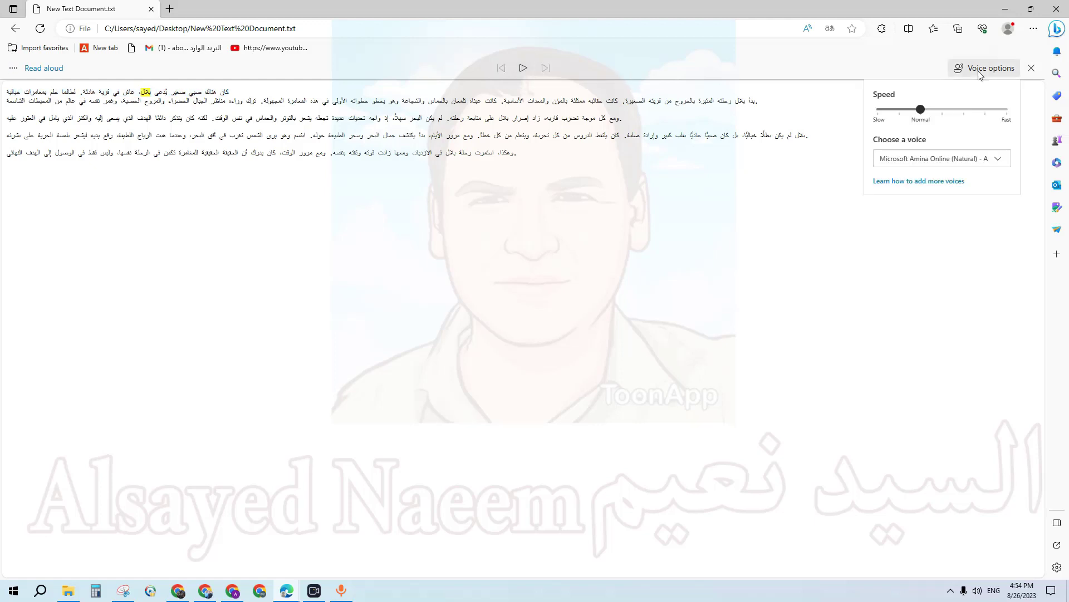
{"action": "left_click", "coordinate": [979, 158]}
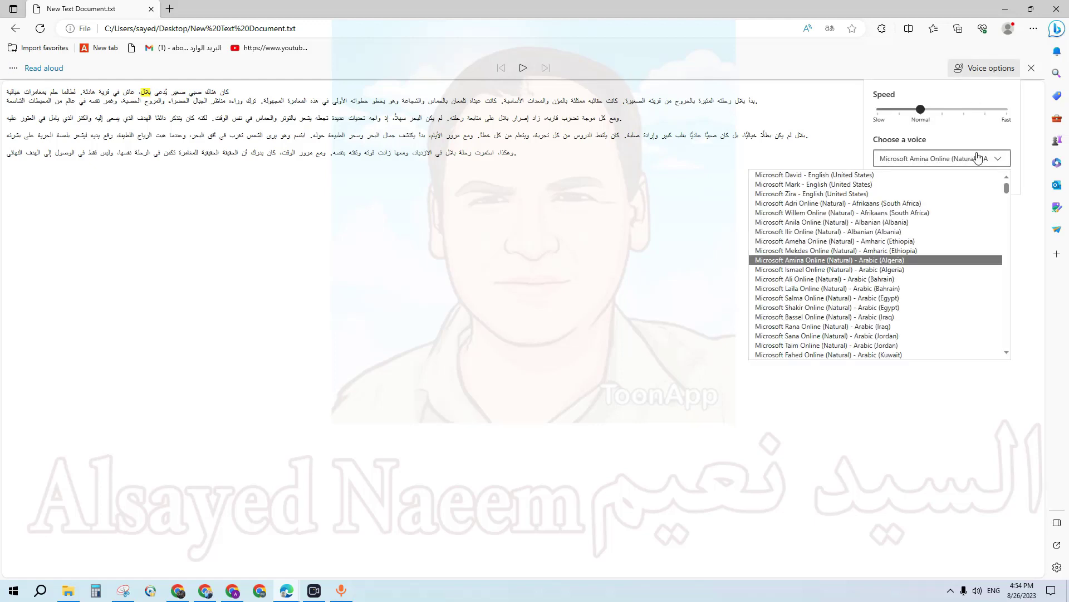
{"action": "left_click", "coordinate": [903, 308]}
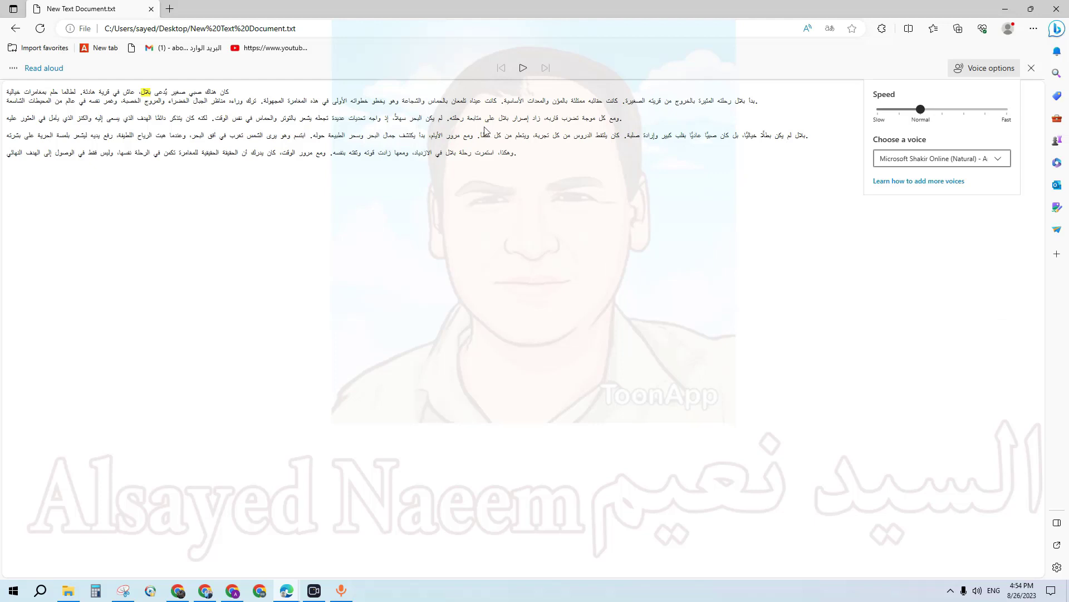
{"action": "left_click", "coordinate": [522, 68]}
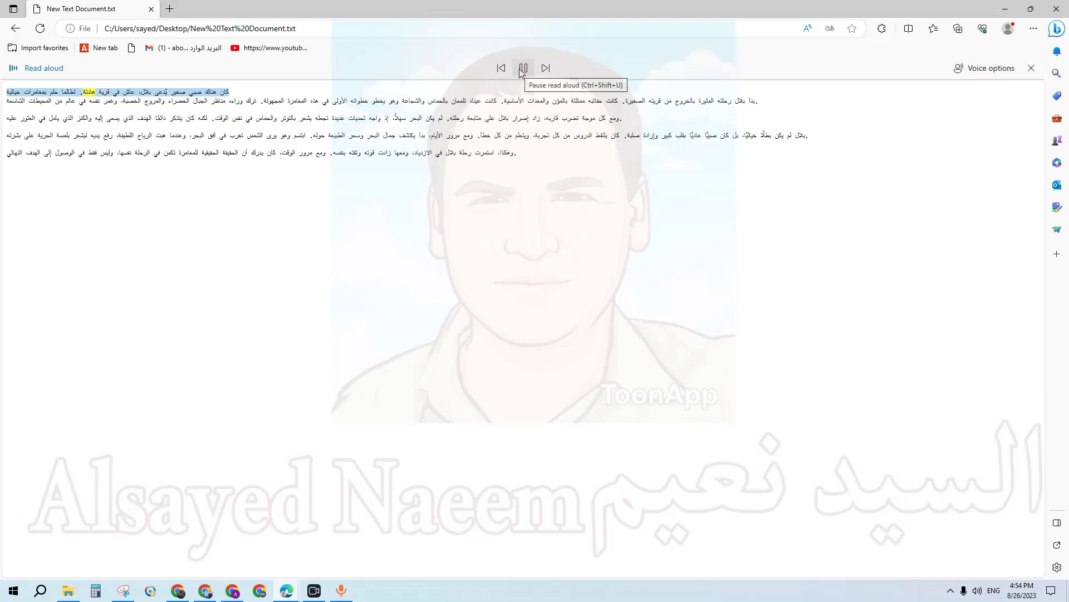
{"action": "left_click", "coordinate": [523, 68]}
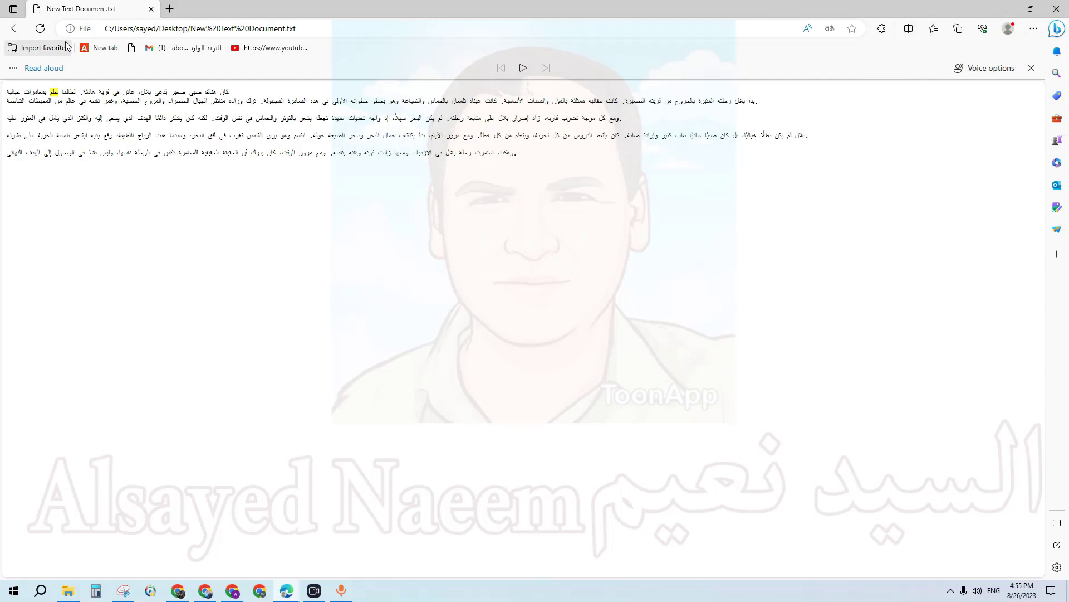
Step: Reload the story document, minimize Edge, and launch Audacity from its desktop shortcut, dismissing the welcome dialog
{"action": "left_click", "coordinate": [41, 29]}
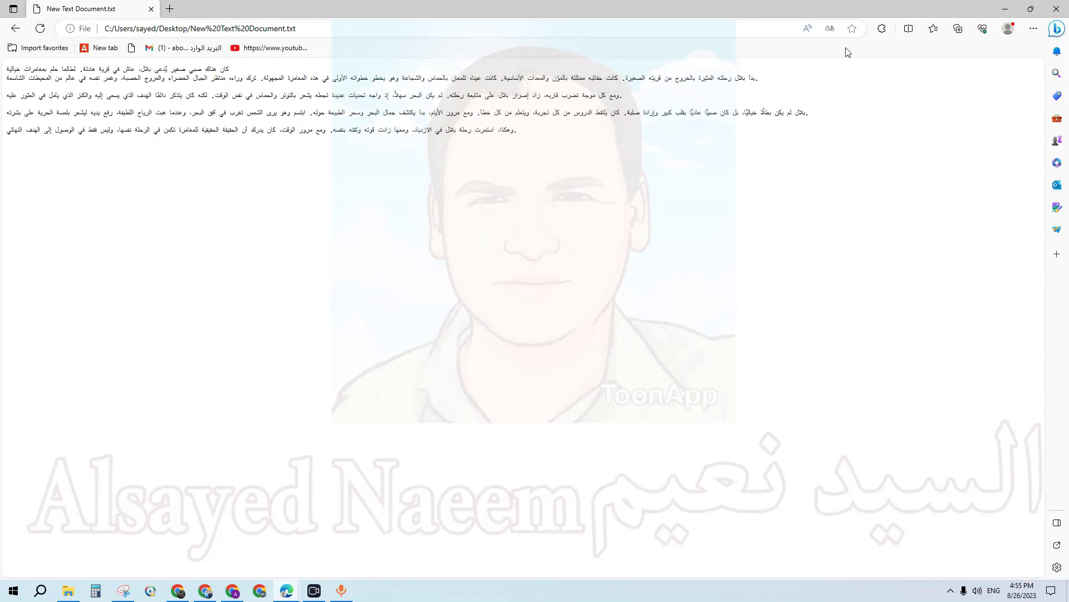
{"action": "left_click", "coordinate": [1005, 9]}
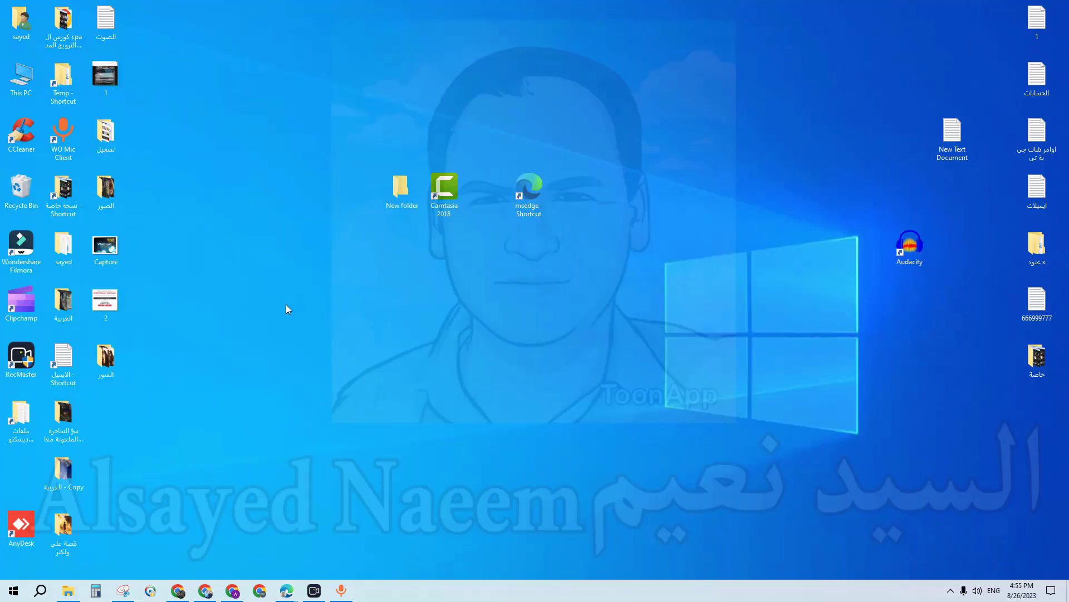
{"action": "double_click", "coordinate": [911, 252]}
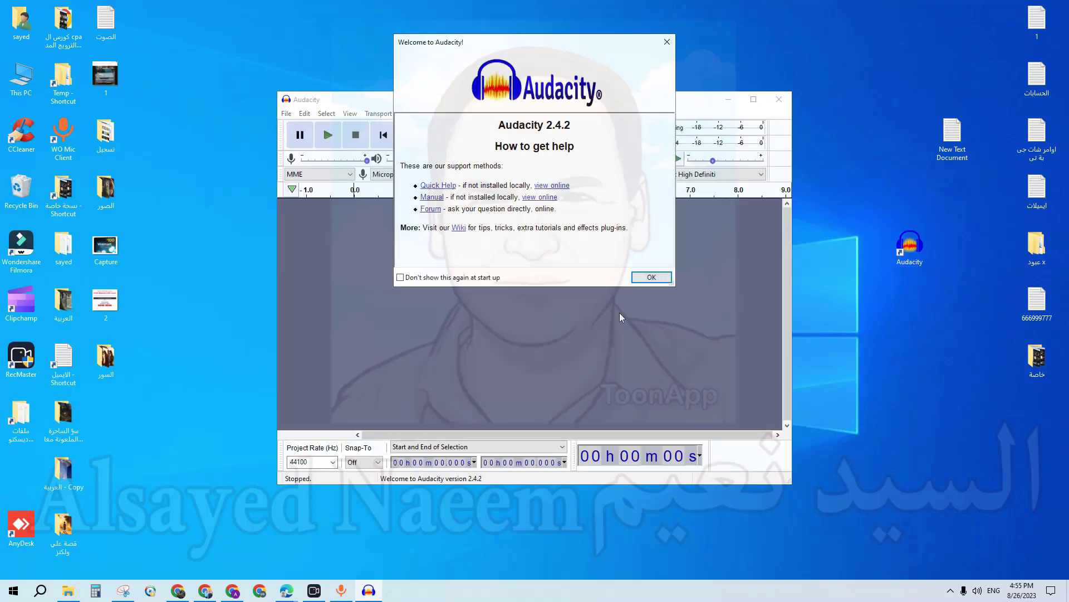
{"action": "left_click", "coordinate": [651, 277]}
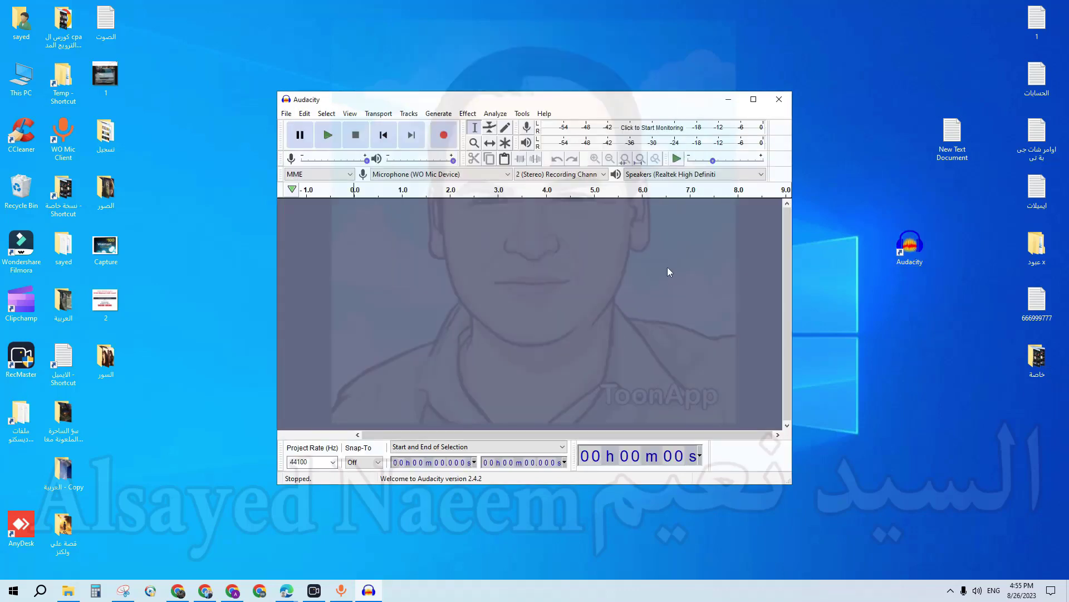
Step: Record in Audacity while Edge reads the whole story aloud, stop the recording at the end, and minimize Edge
{"action": "left_click", "coordinate": [443, 136]}
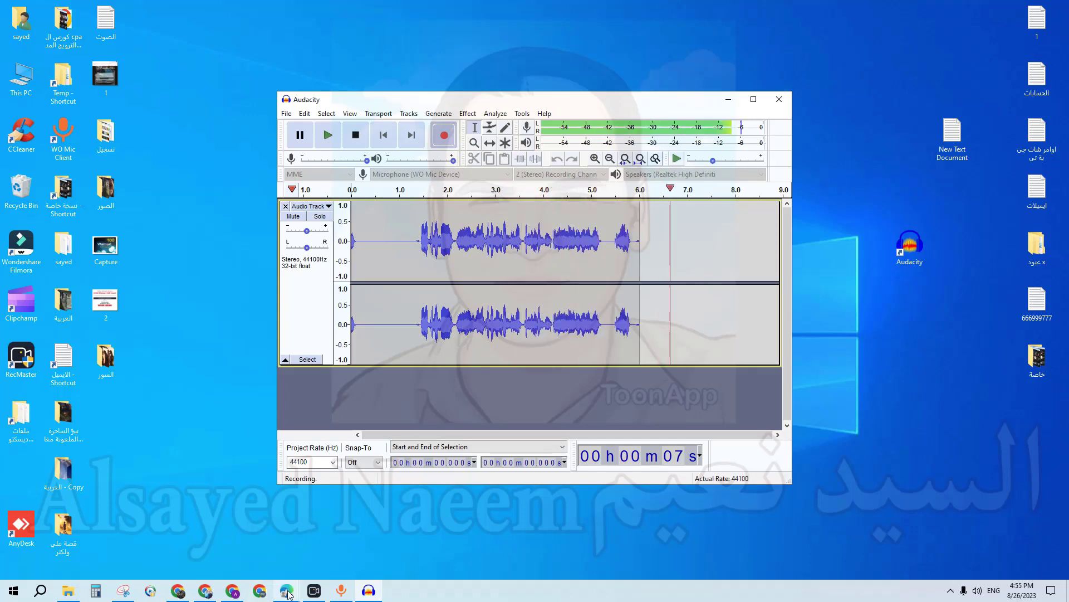
{"action": "mouse_move", "coordinate": [288, 595]}
{"action": "left_click", "coordinate": [353, 559]}
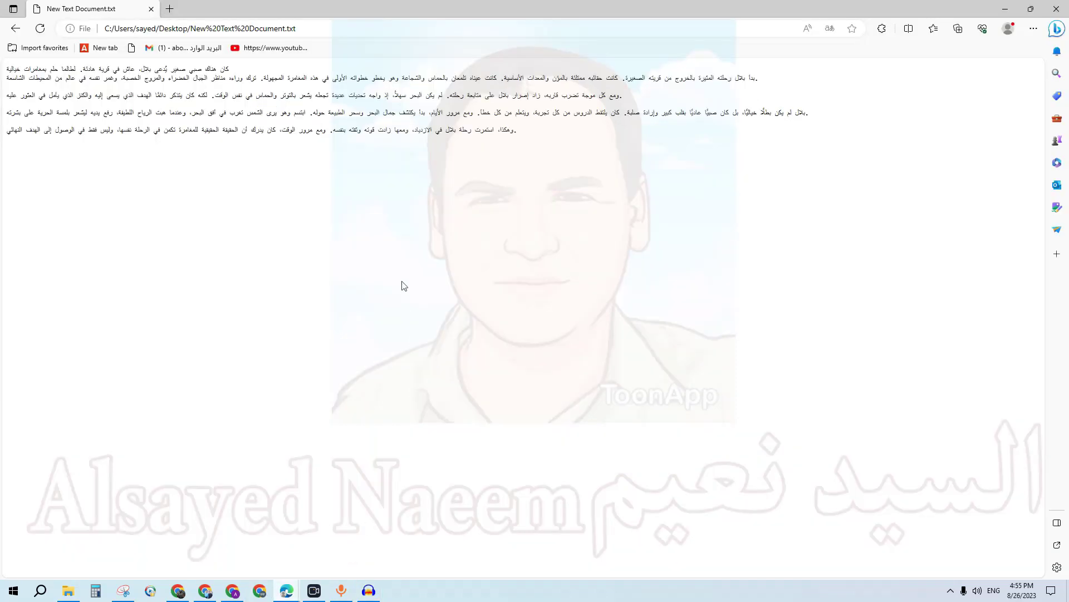
{"action": "left_click", "coordinate": [809, 31]}
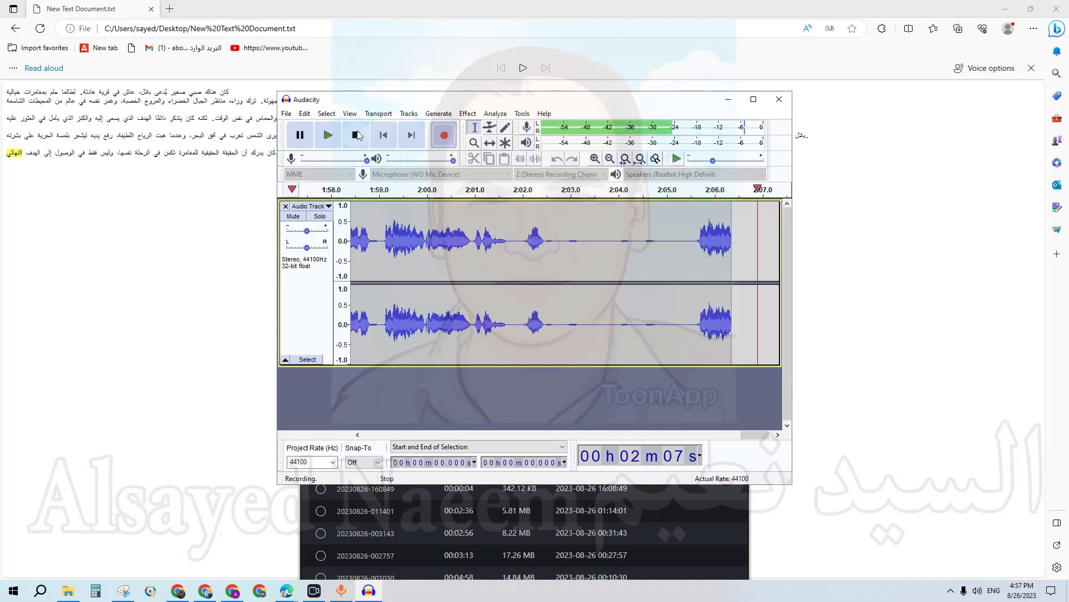
{"action": "left_click", "coordinate": [359, 142]}
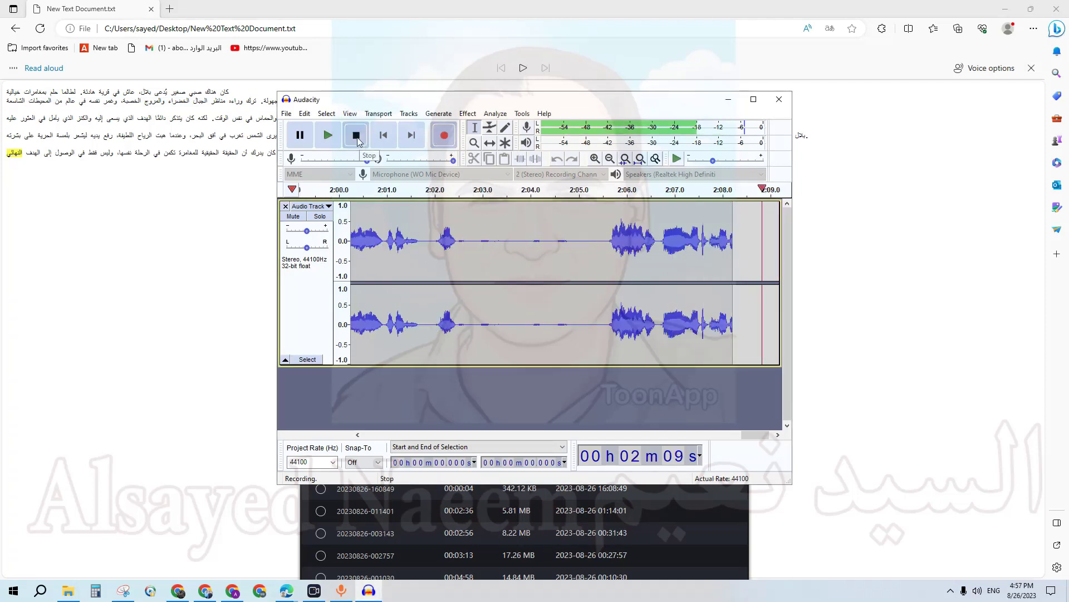
{"action": "left_click", "coordinate": [891, 8]}
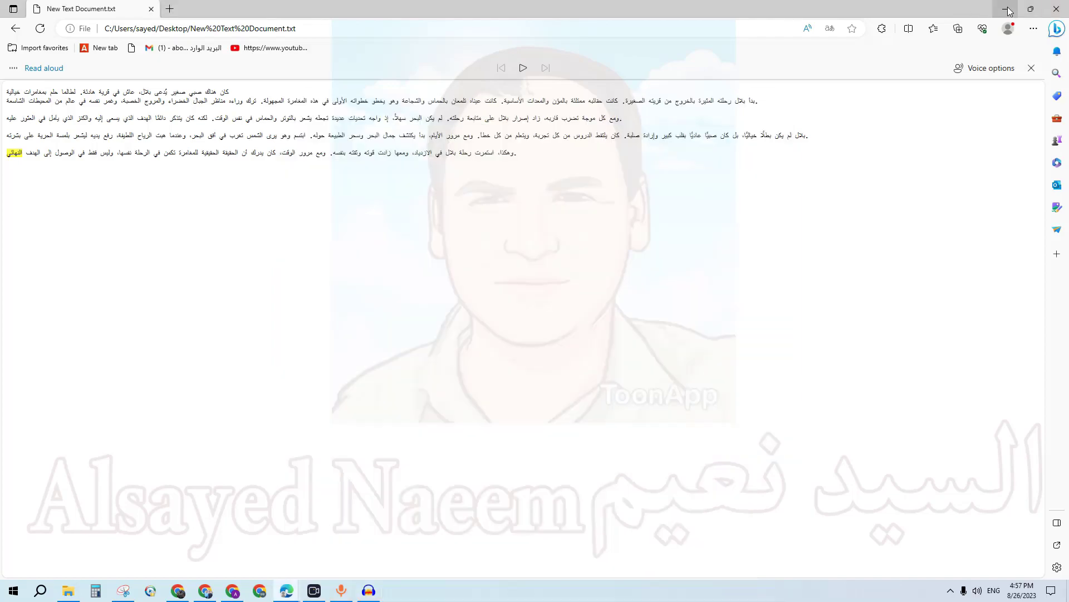
{"action": "left_click", "coordinate": [1006, 9]}
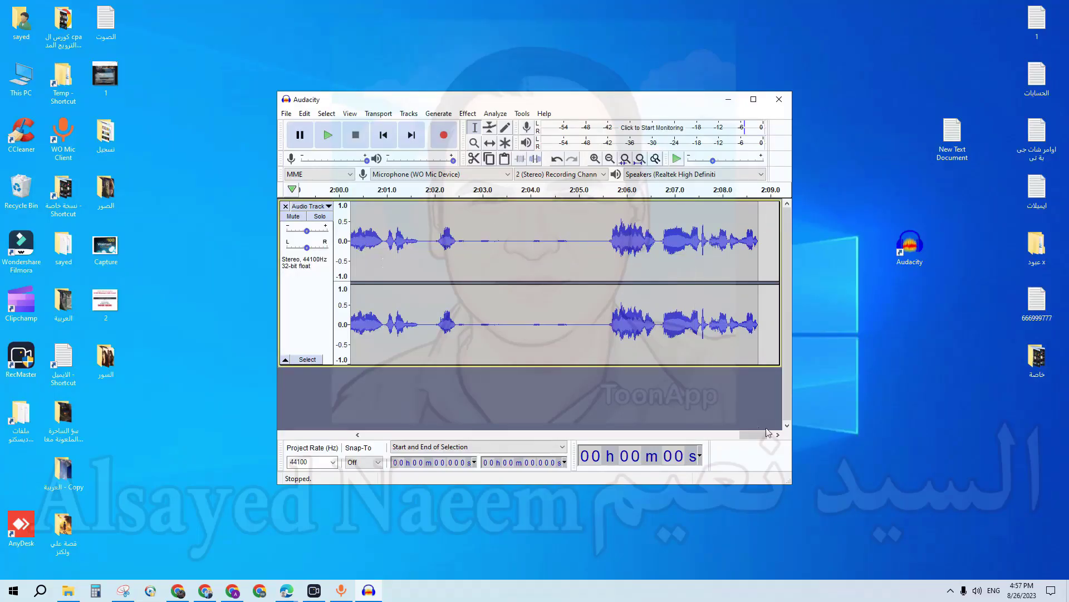
Step: Play back the beginning of the recorded narration and pause it after about 4 seconds
{"action": "scroll", "coordinate": [446, 248], "scroll_direction": "left", "scroll_amount": 5}
{"action": "left_click", "coordinate": [452, 245]}
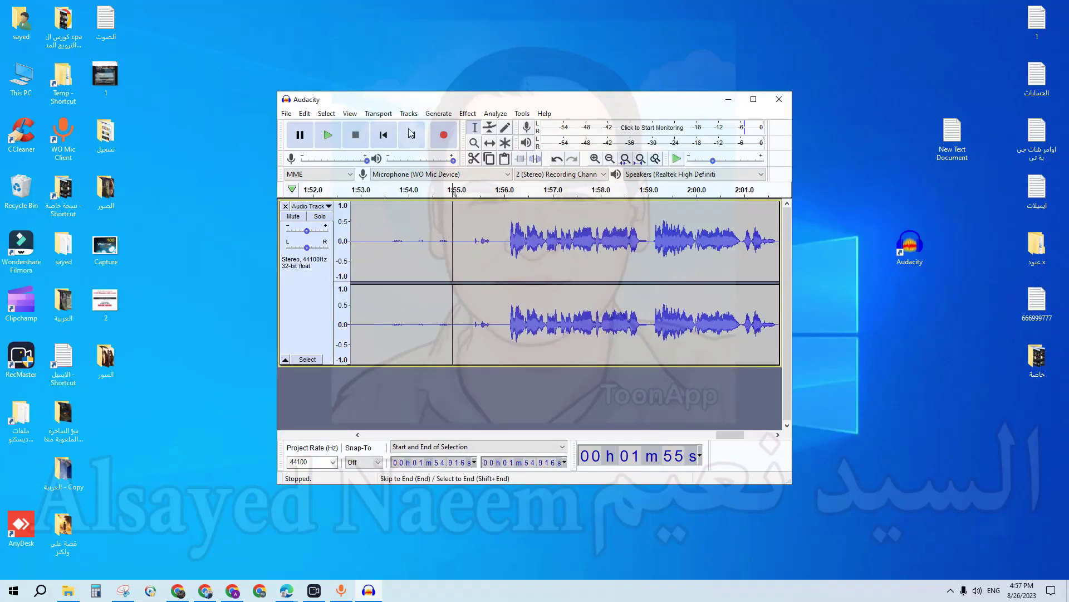
{"action": "left_click", "coordinate": [333, 143]}
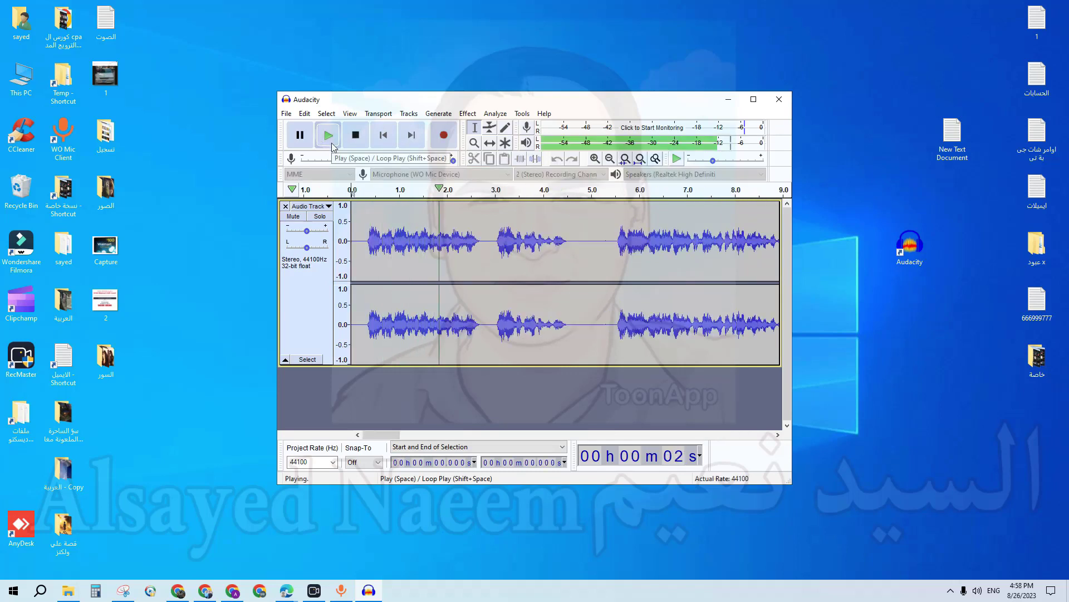
{"action": "left_click", "coordinate": [310, 139]}
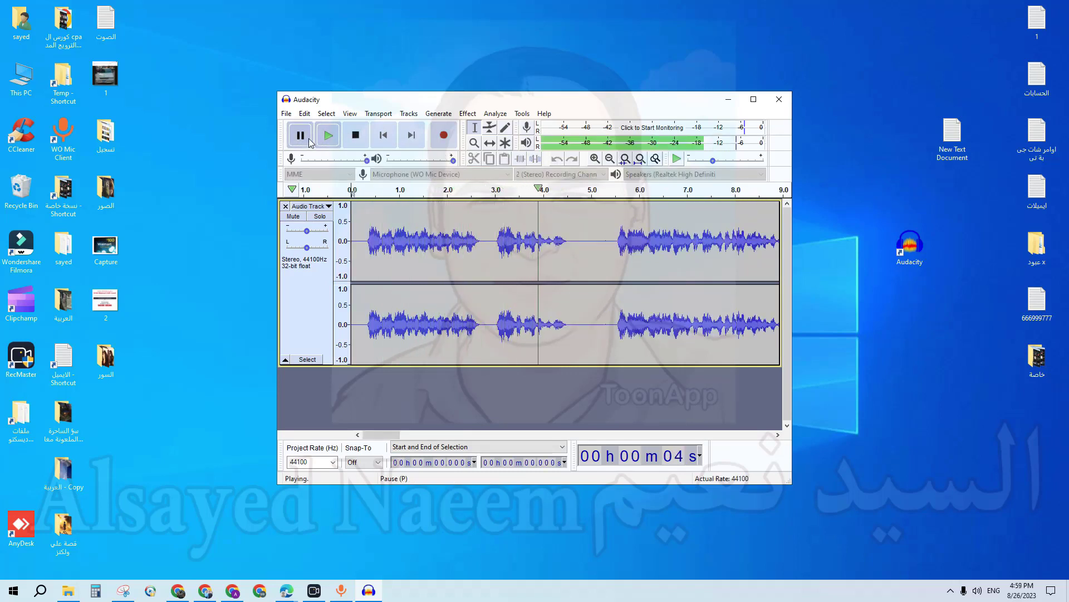
{"action": "left_click", "coordinate": [464, 114]}
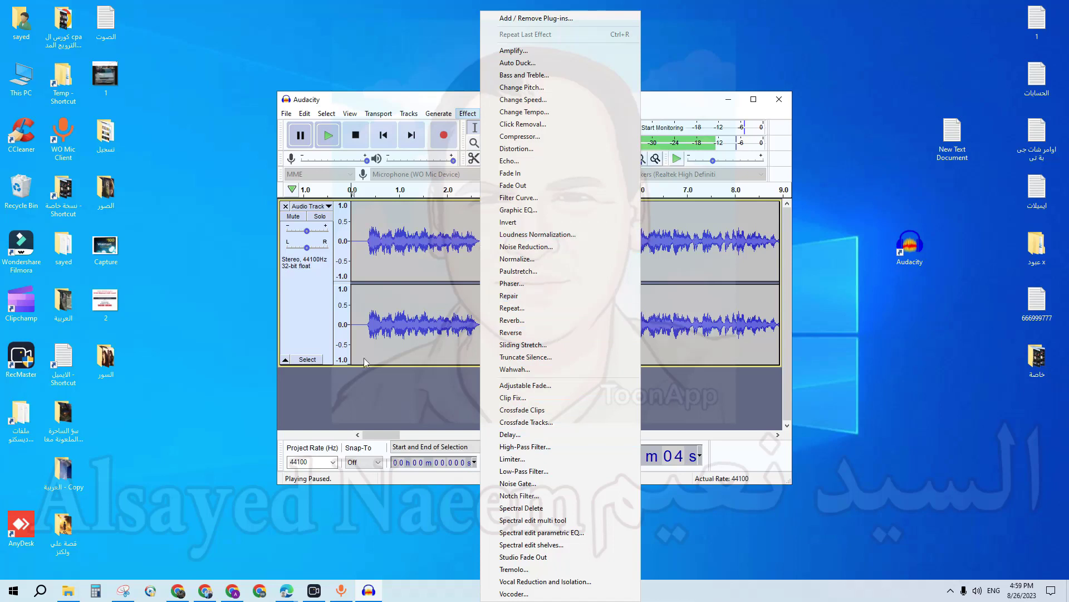
{"action": "left_click", "coordinate": [393, 437]}
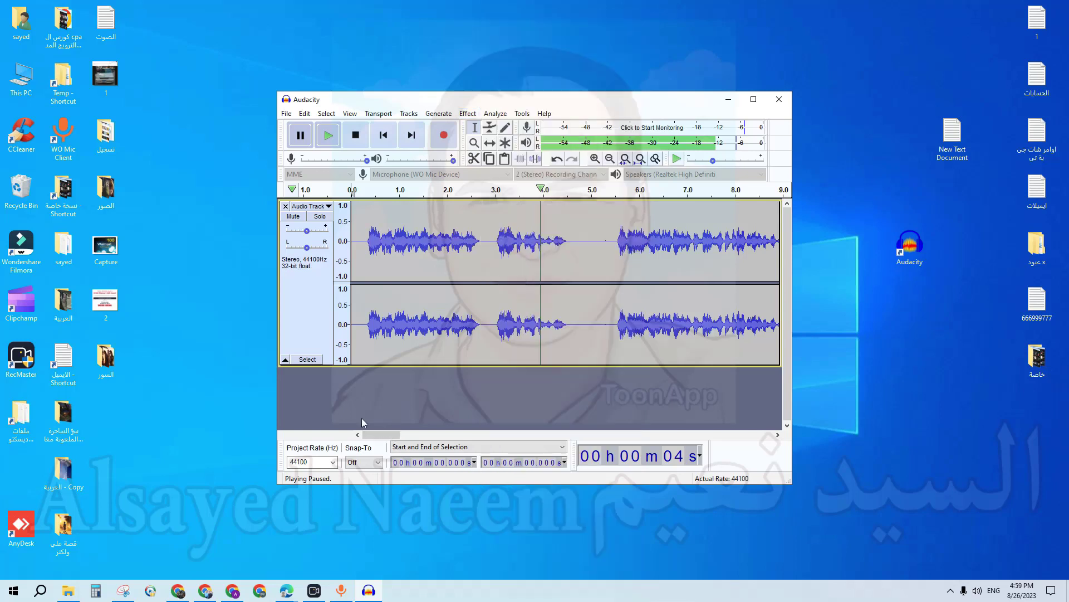
Step: Export the narration to the desktop as an MP3 file named untitled
{"action": "left_click", "coordinate": [287, 114]}
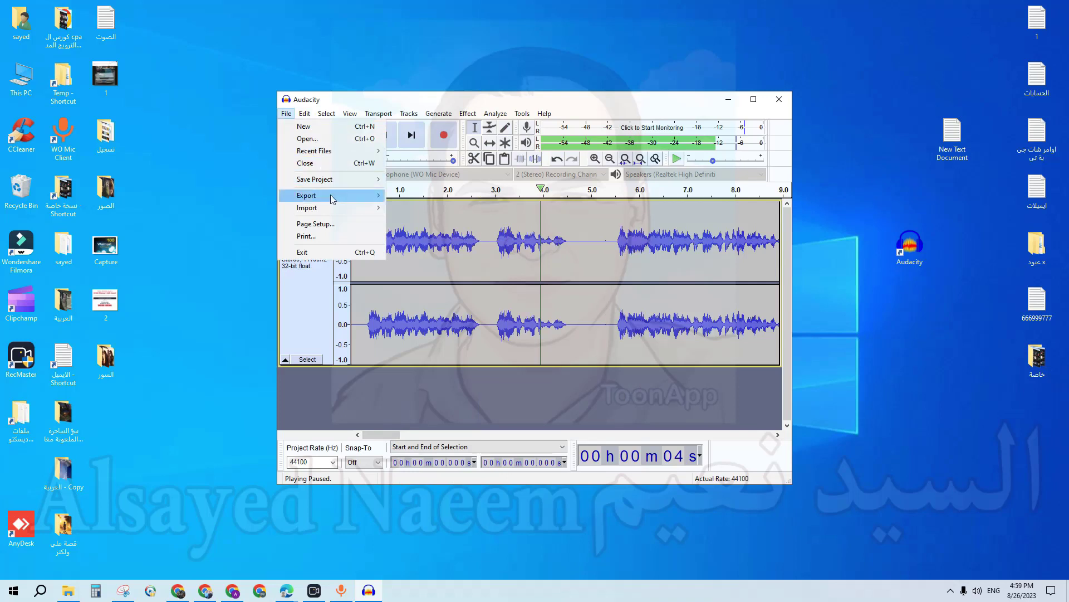
{"action": "mouse_move", "coordinate": [334, 197]}
{"action": "left_click", "coordinate": [425, 199]}
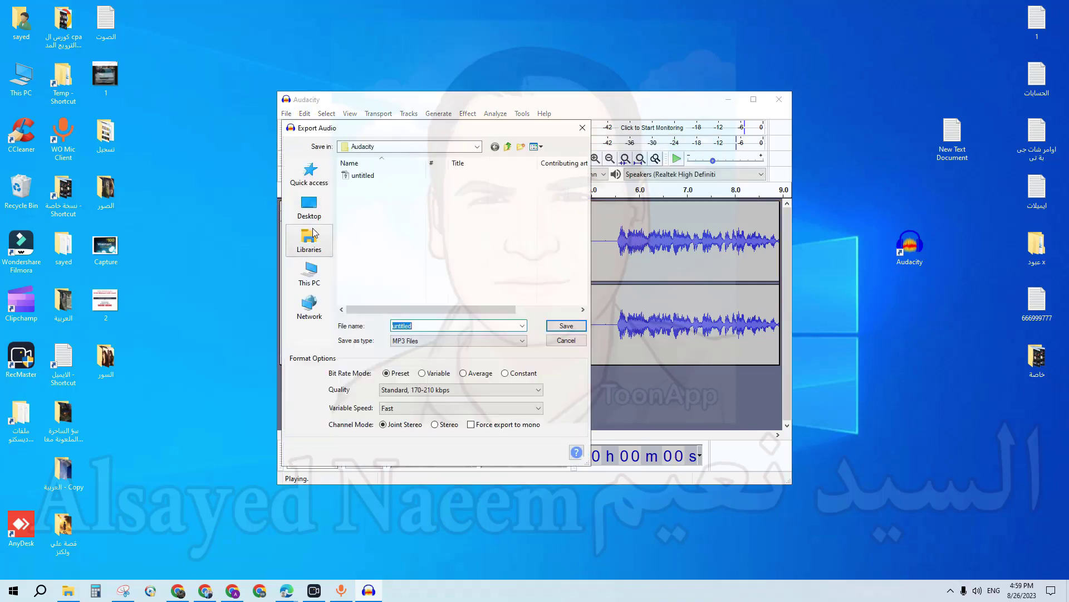
{"action": "left_click", "coordinate": [309, 207]}
{"action": "left_click", "coordinate": [568, 327]}
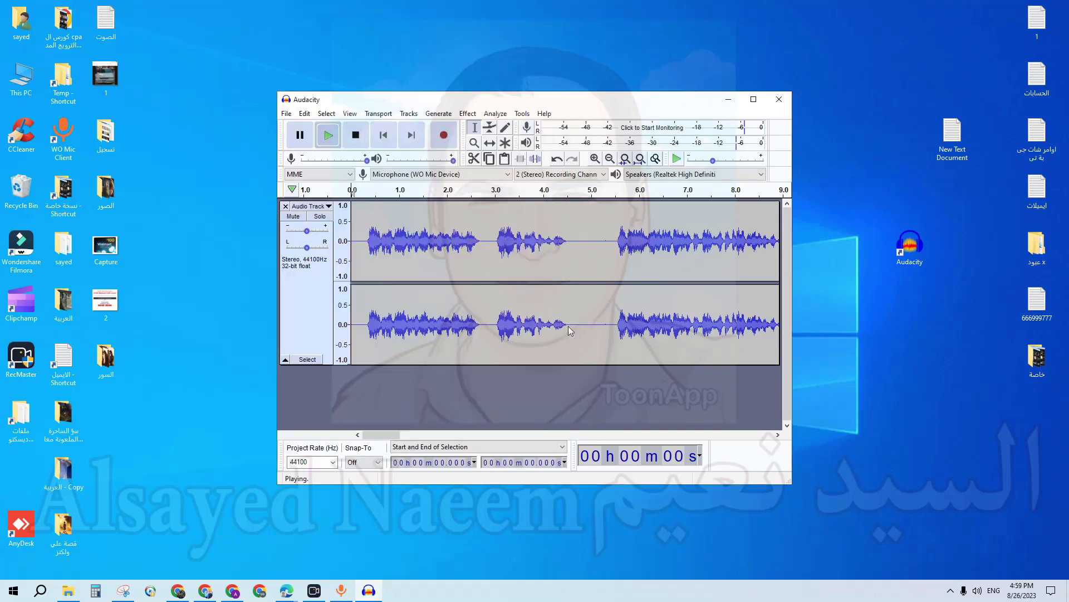
{"action": "left_click", "coordinate": [577, 391]}
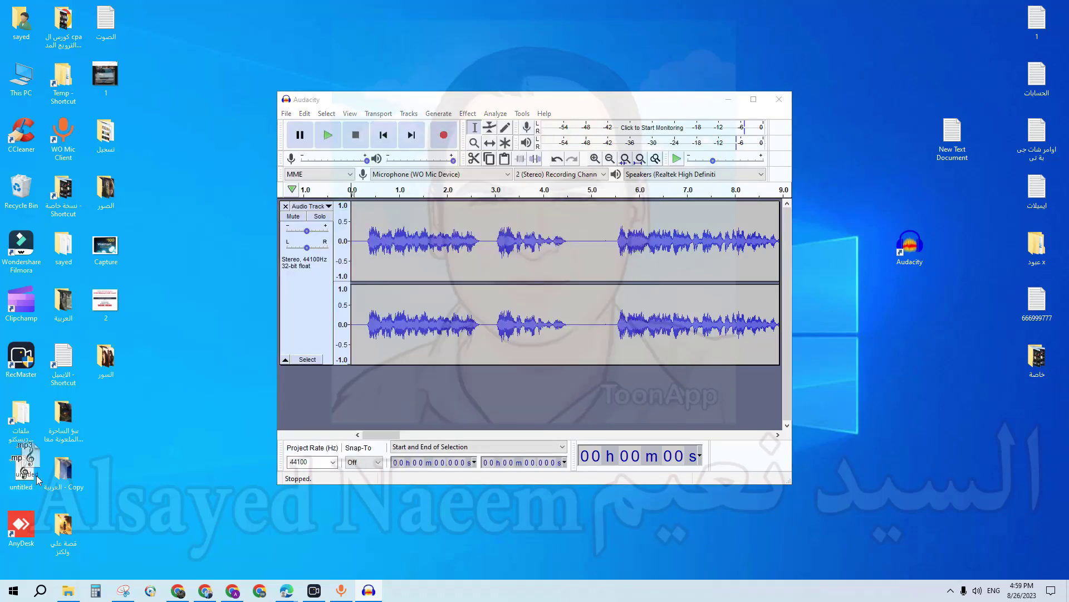
Step: Play untitled.mp3 from the desktop to check it, close Audacity without saving the project, and close the player
{"action": "double_click", "coordinate": [193, 34]}
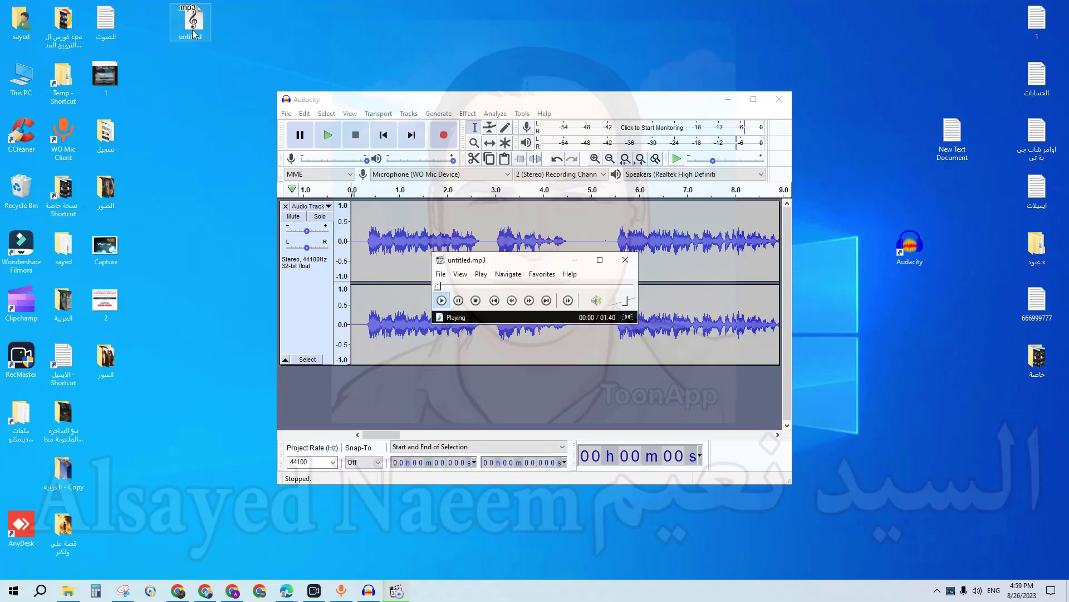
{"action": "left_click", "coordinate": [779, 99]}
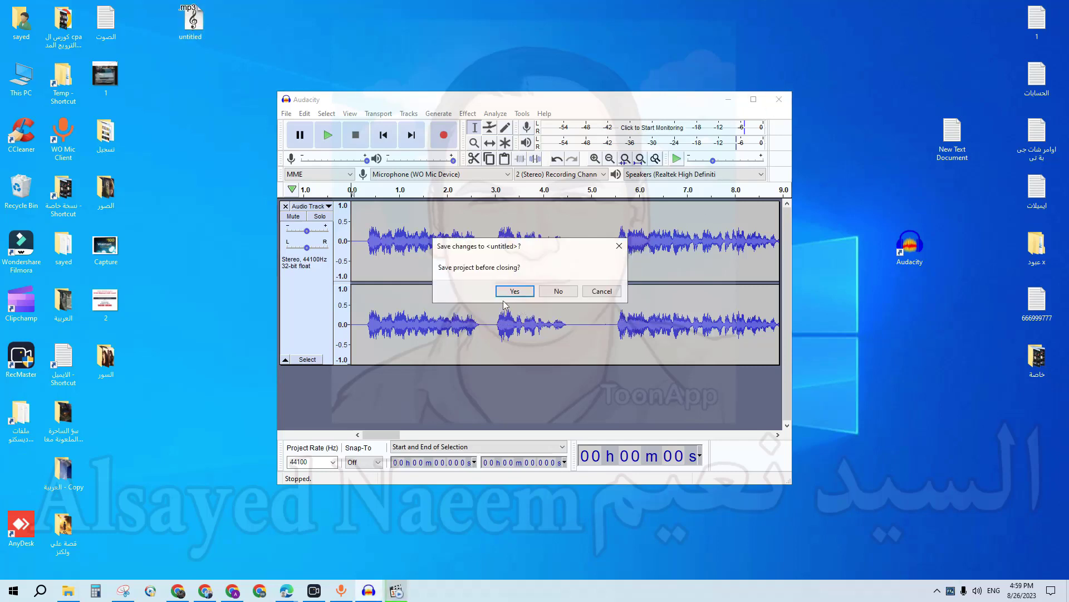
{"action": "left_click", "coordinate": [558, 290]}
{"action": "left_click_drag", "start_coordinate": [539, 267], "coordinate": [682, 66]}
{"action": "left_click", "coordinate": [775, 100]}
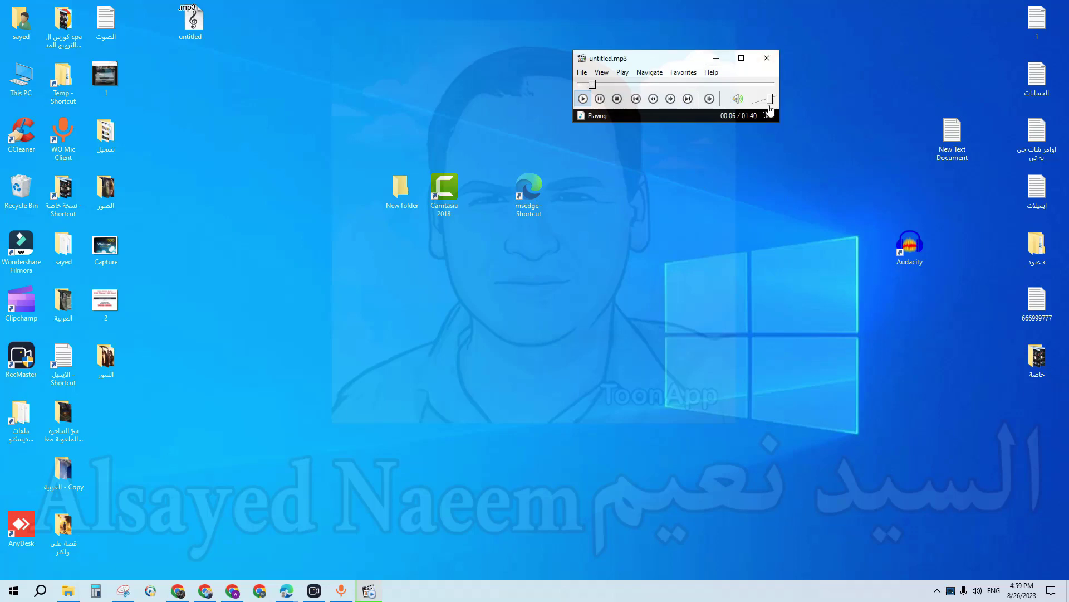
{"action": "left_click", "coordinate": [766, 58]}
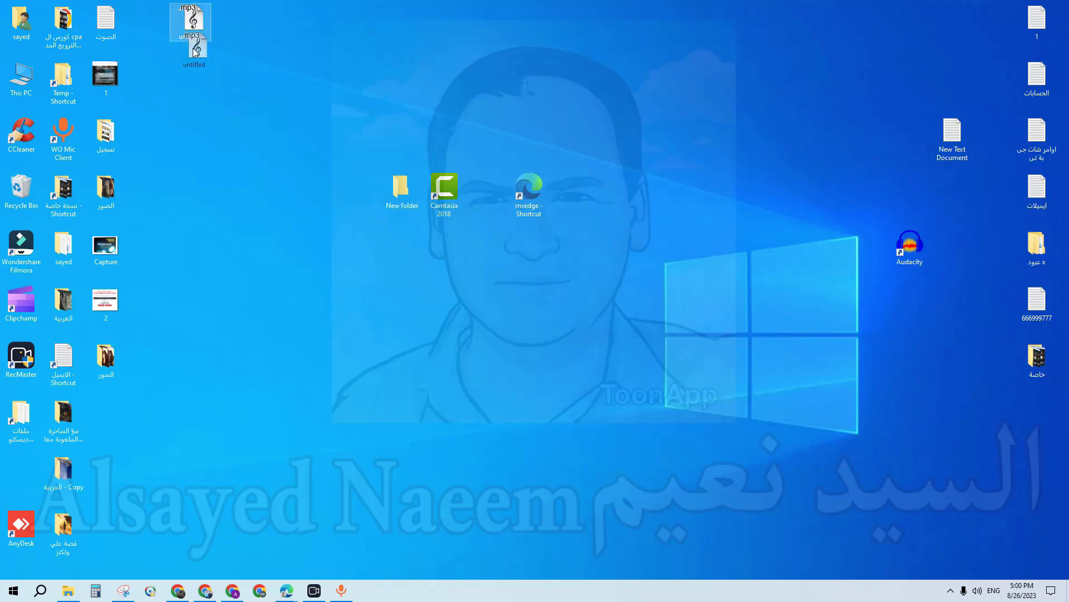
Step: Move untitled.mp3 from the desktop into New folder with the story images, and close the folder window
{"action": "left_click_drag", "start_coordinate": [192, 22], "coordinate": [193, 135]}
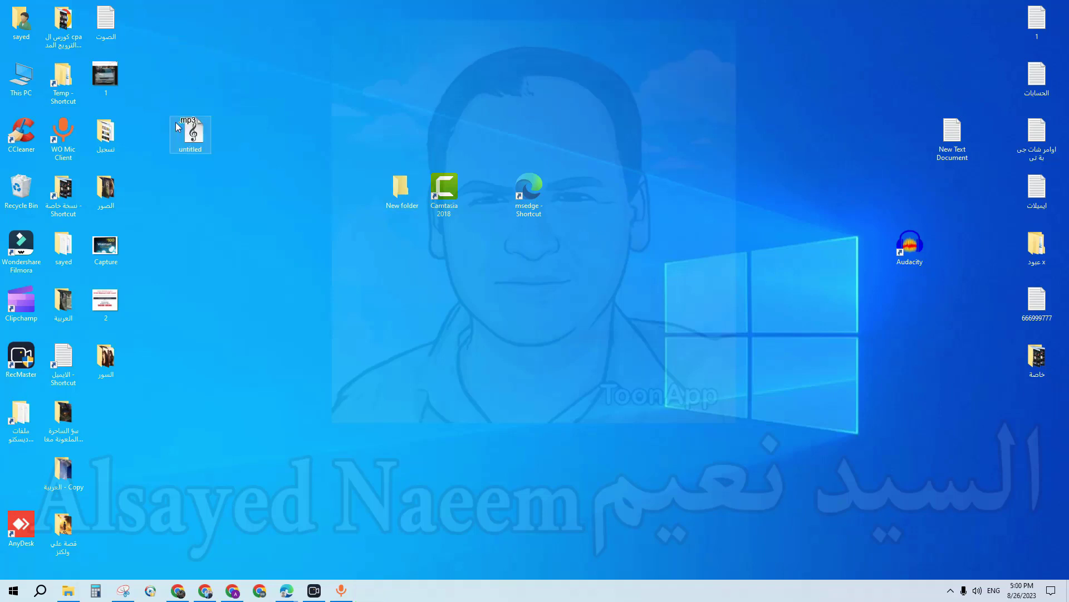
{"action": "double_click", "coordinate": [401, 188]}
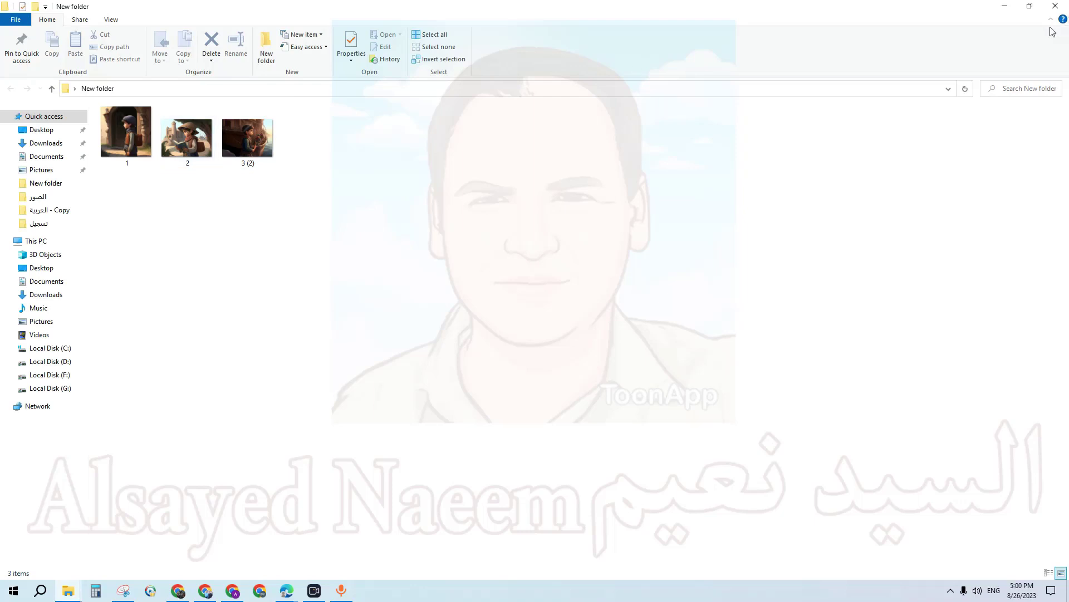
{"action": "left_click", "coordinate": [1030, 6]}
{"action": "left_click_drag", "start_coordinate": [192, 133], "coordinate": [563, 240]}
{"action": "left_click", "coordinate": [781, 38]}
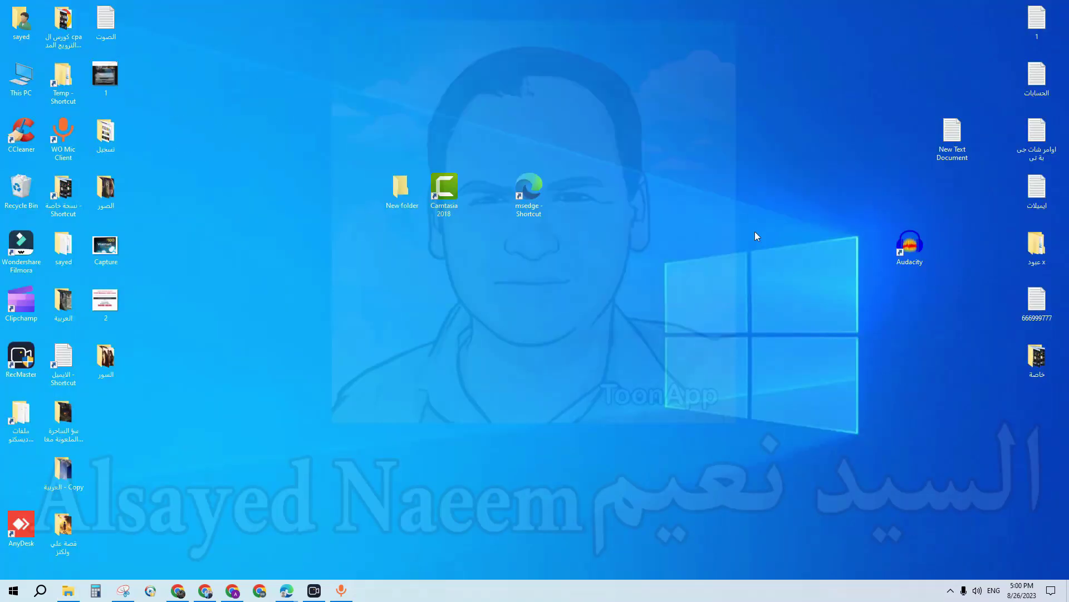
Step: Launch Camtasia 2018 and minimize it, and launch ProShow Gold after moving its shortcut to an empty desktop area
{"action": "double_click", "coordinate": [454, 202]}
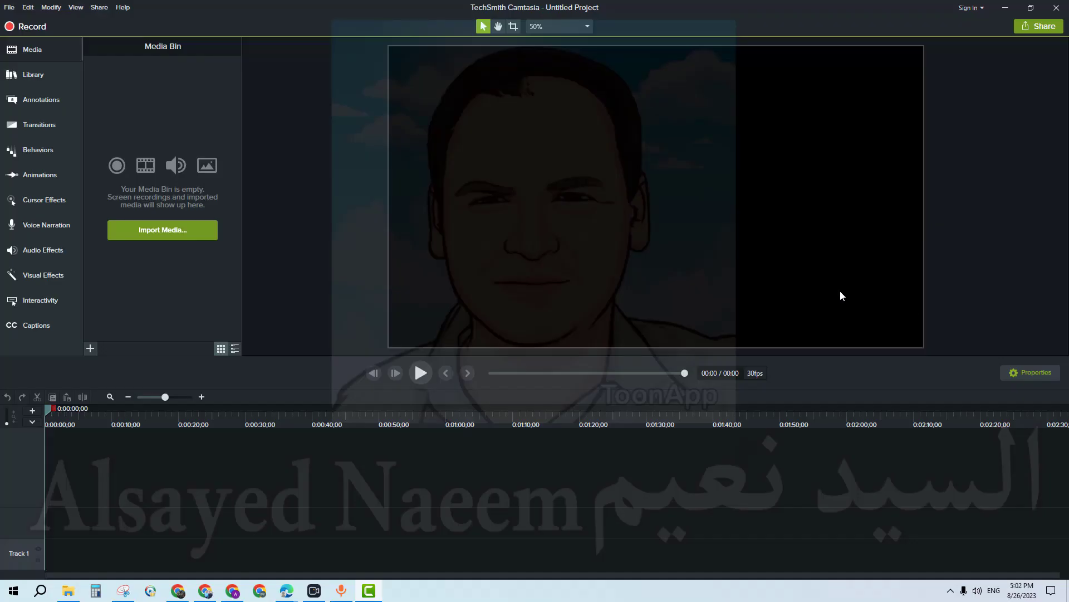
{"action": "left_click", "coordinate": [1004, 10]}
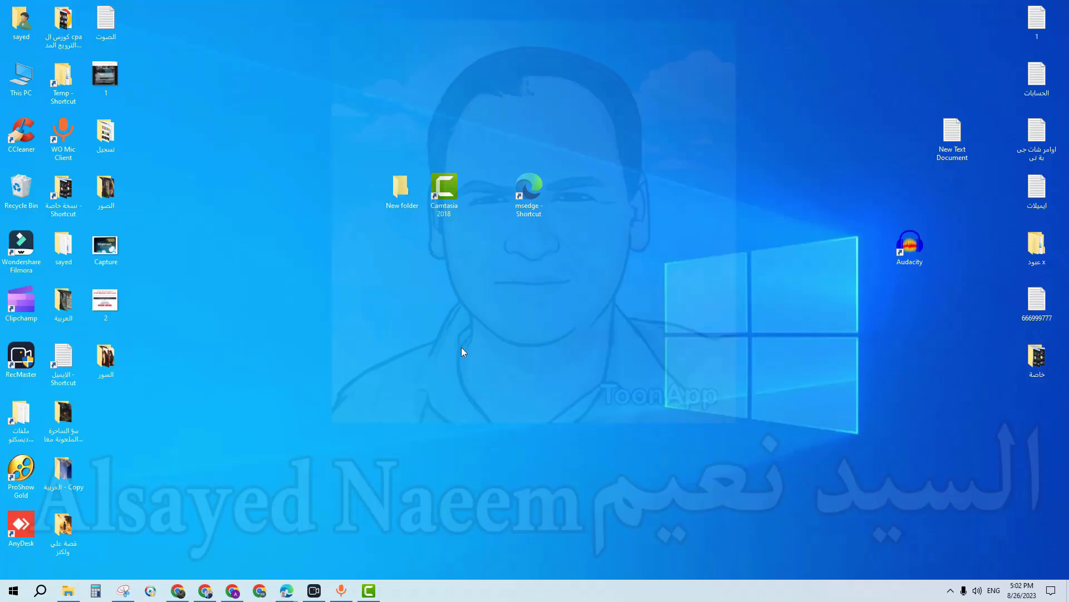
{"action": "left_click_drag", "start_coordinate": [22, 490], "coordinate": [277, 102]}
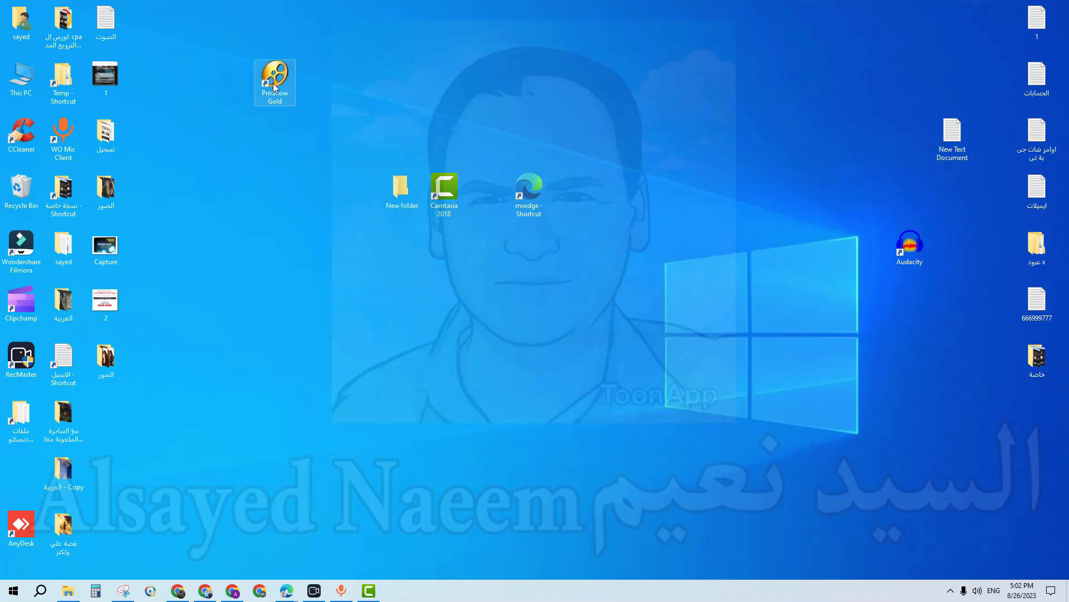
{"action": "double_click", "coordinate": [276, 84]}
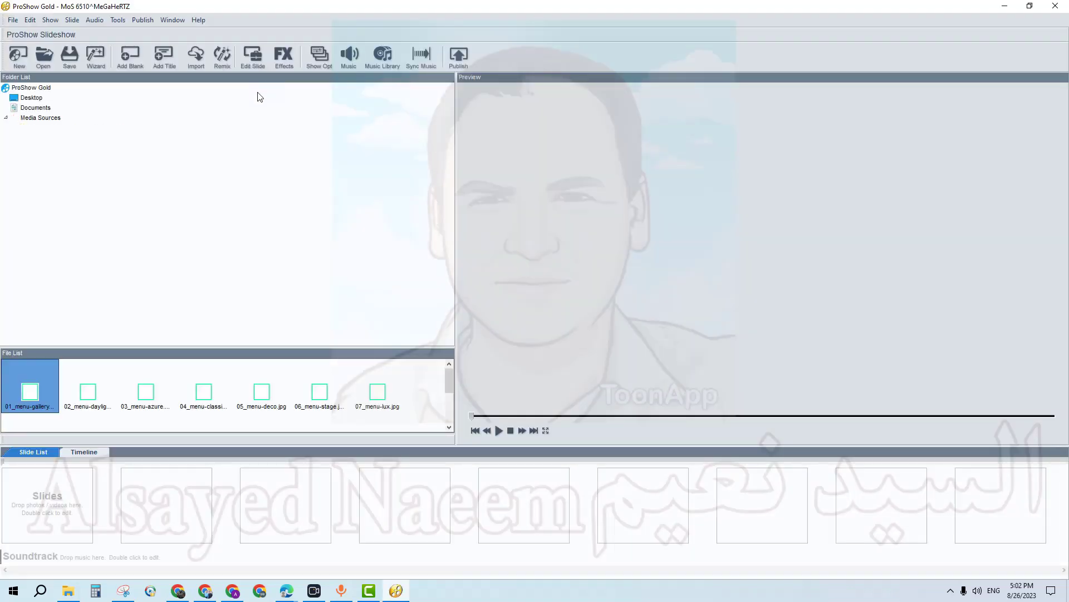
Step: Shrink the ProShow Gold window to uncover the desktop, and move its shortcut and New folder beside the other desktop icons
{"action": "left_click", "coordinate": [1030, 6]}
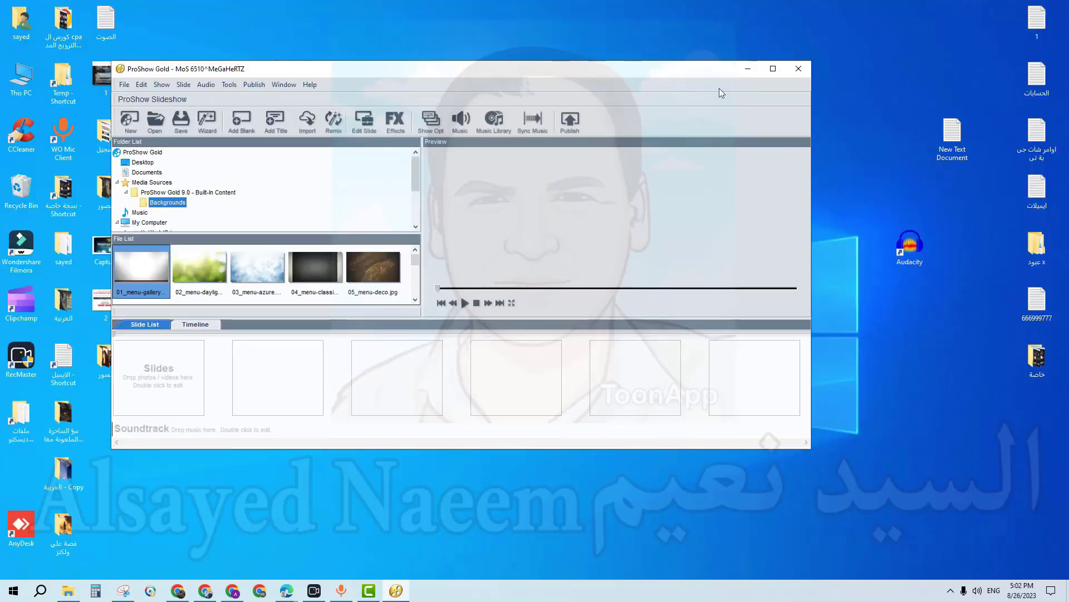
{"action": "left_click_drag", "start_coordinate": [654, 71], "coordinate": [817, 104]}
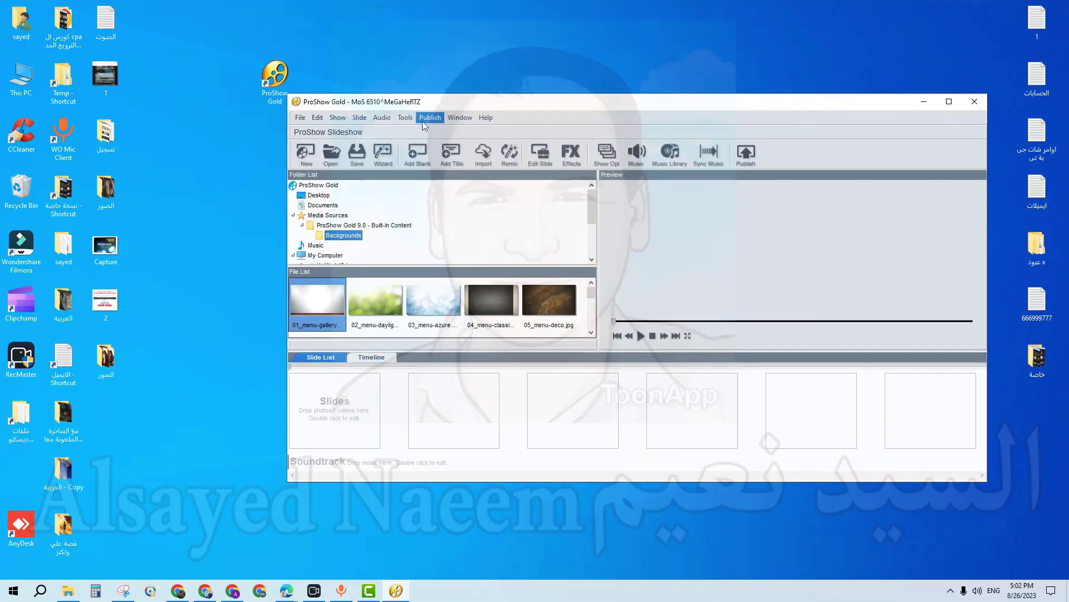
{"action": "left_click_drag", "start_coordinate": [443, 102], "coordinate": [501, 272]}
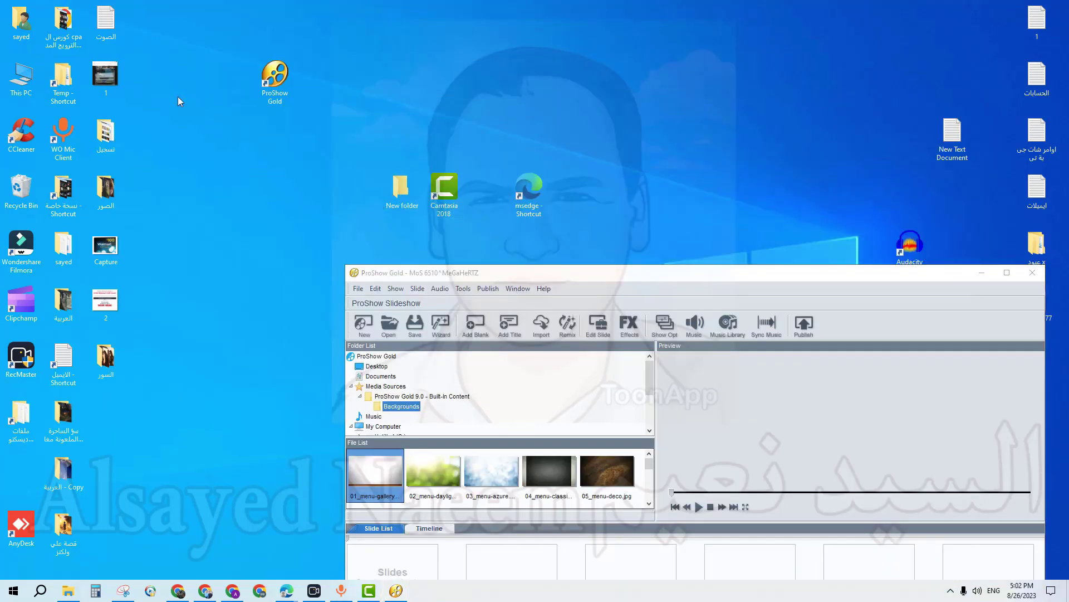
{"action": "left_click_drag", "start_coordinate": [179, 101], "coordinate": [181, 98]}
{"action": "left_click_drag", "start_coordinate": [275, 78], "coordinate": [149, 29]}
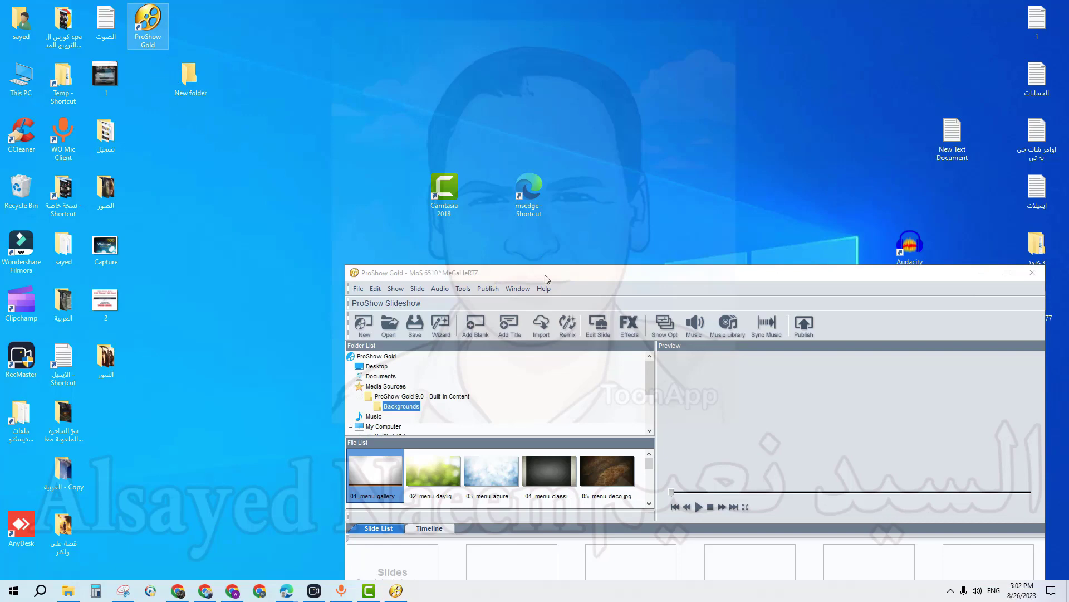
{"action": "left_click_drag", "start_coordinate": [546, 279], "coordinate": [491, 75]}
Step: Add images 1, 2 and 3 (2) from New folder to the slide list, close the folder, and maximize ProShow Gold
{"action": "double_click", "coordinate": [189, 78]}
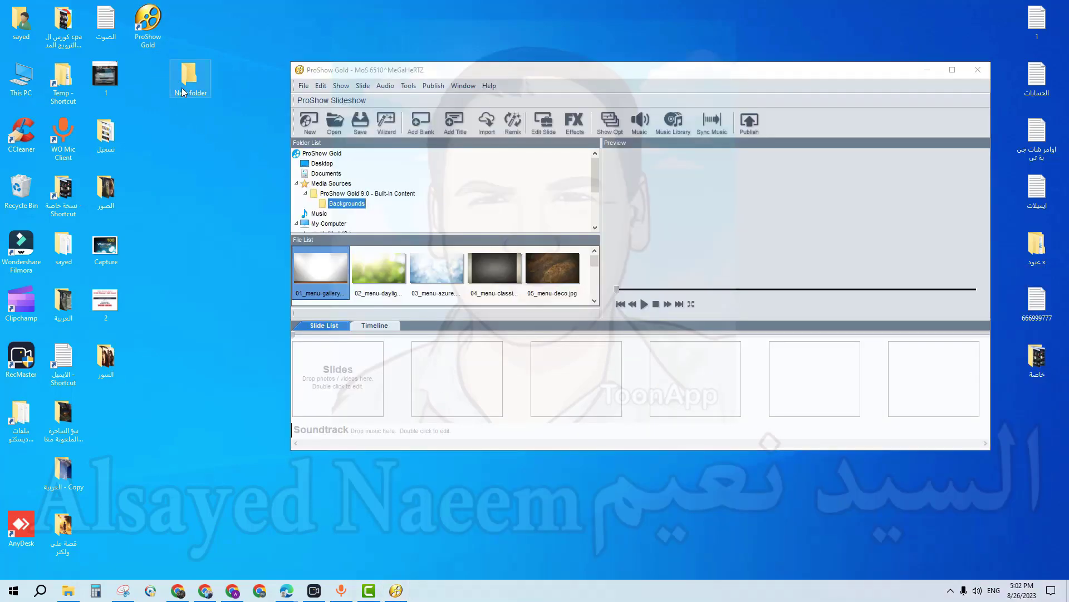
{"action": "left_click", "coordinate": [1030, 6]}
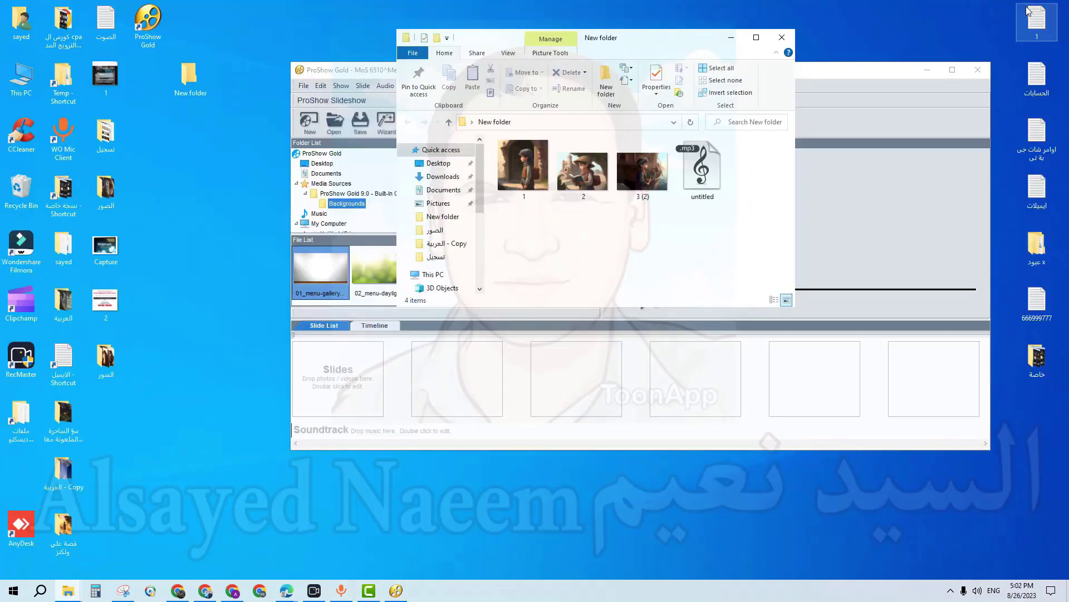
{"action": "left_click_drag", "start_coordinate": [646, 237], "coordinate": [400, 372]}
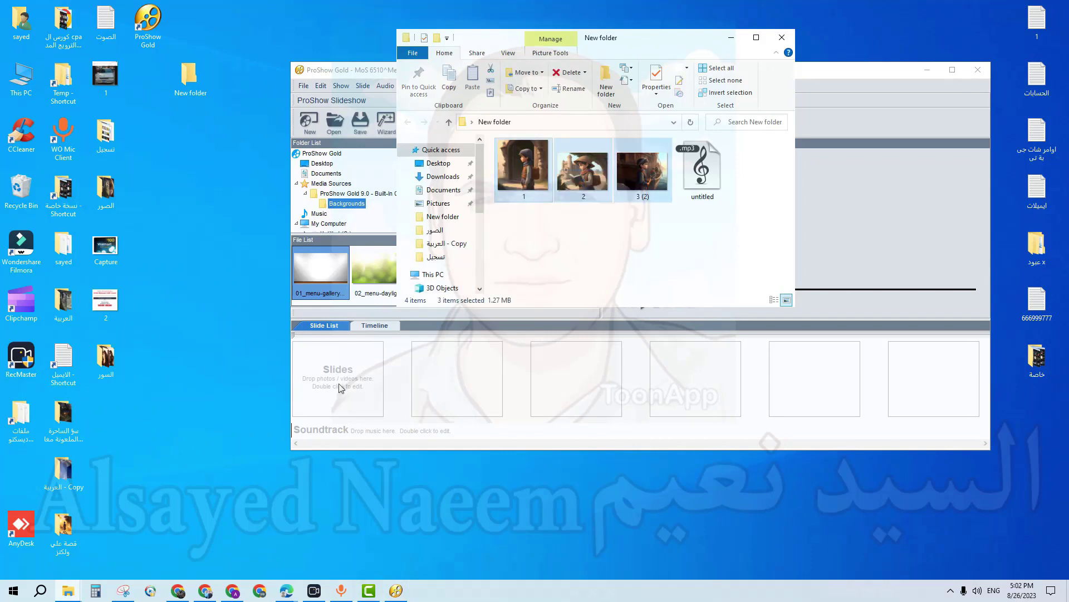
{"action": "left_click_drag", "start_coordinate": [341, 388], "coordinate": [341, 388]}
{"action": "left_click", "coordinate": [782, 37]}
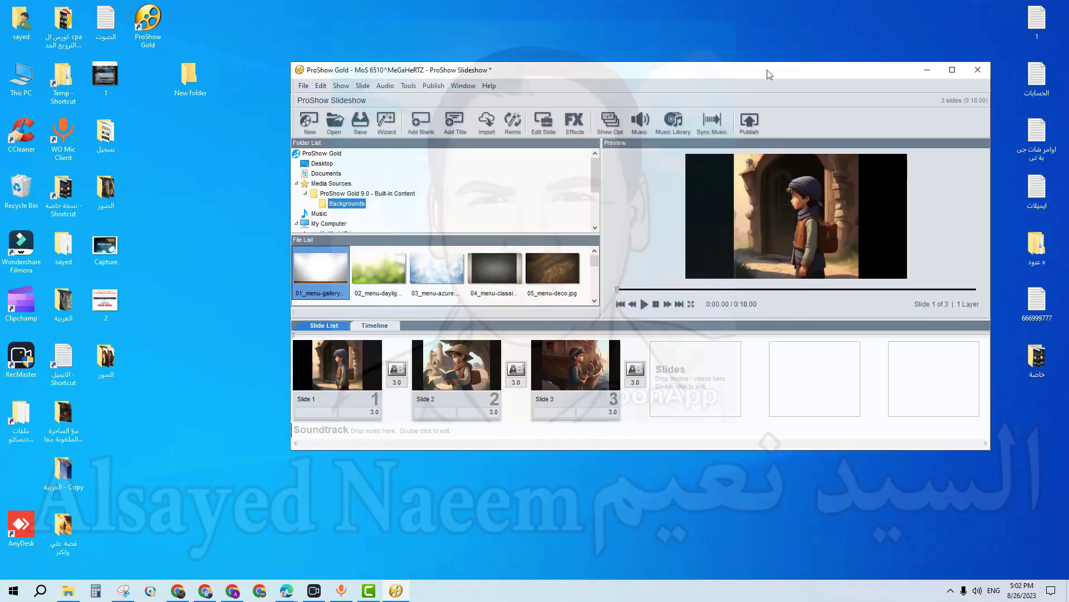
{"action": "left_click", "coordinate": [378, 400]}
{"action": "key", "text": "super+Up"}
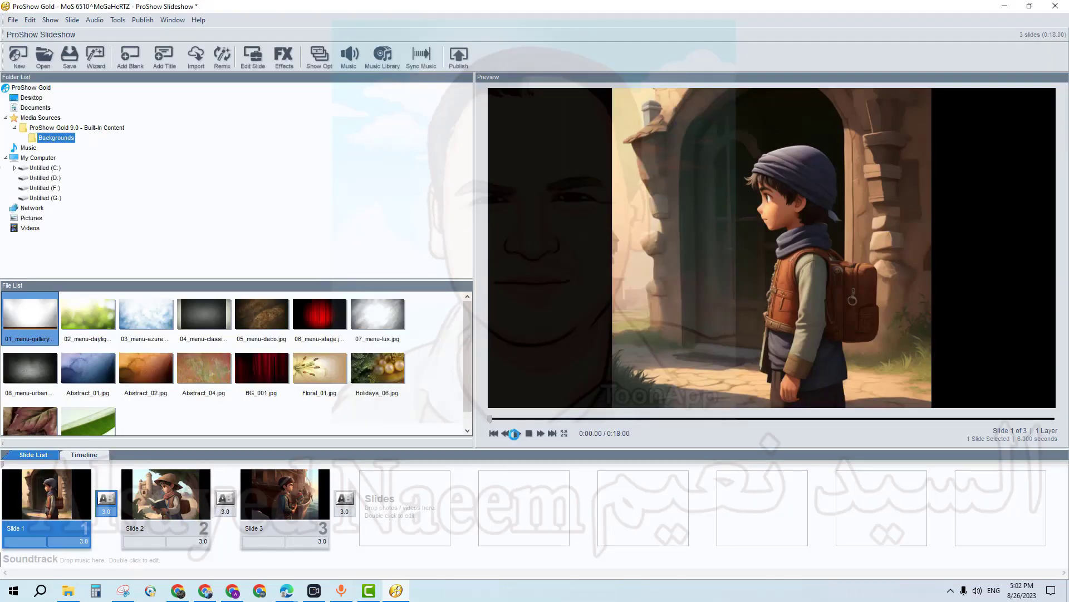
Step: Preview the show briefly, and set the display time of slides 1, 2 and 3 to 8 seconds each
{"action": "left_click", "coordinate": [513, 434]}
{"action": "left_click", "coordinate": [79, 540]}
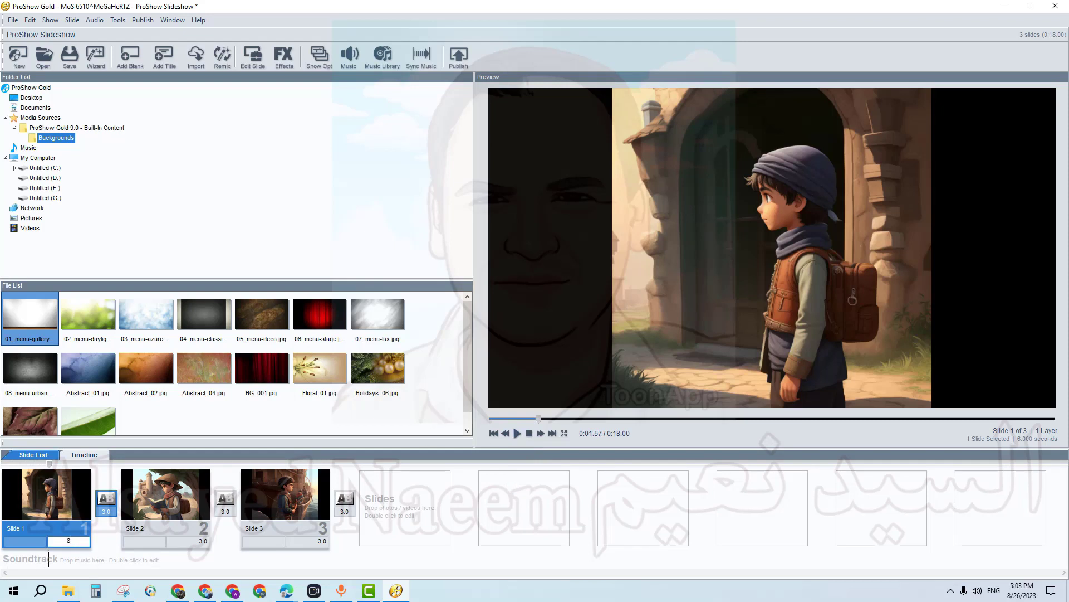
{"action": "left_click", "coordinate": [177, 541]}
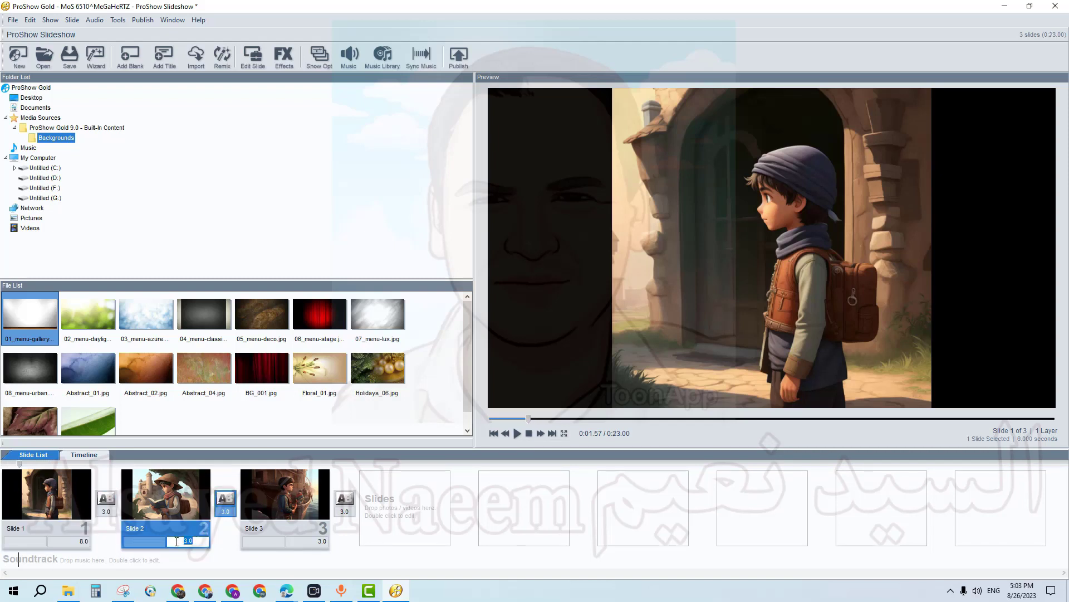
{"action": "left_click", "coordinate": [301, 540]}
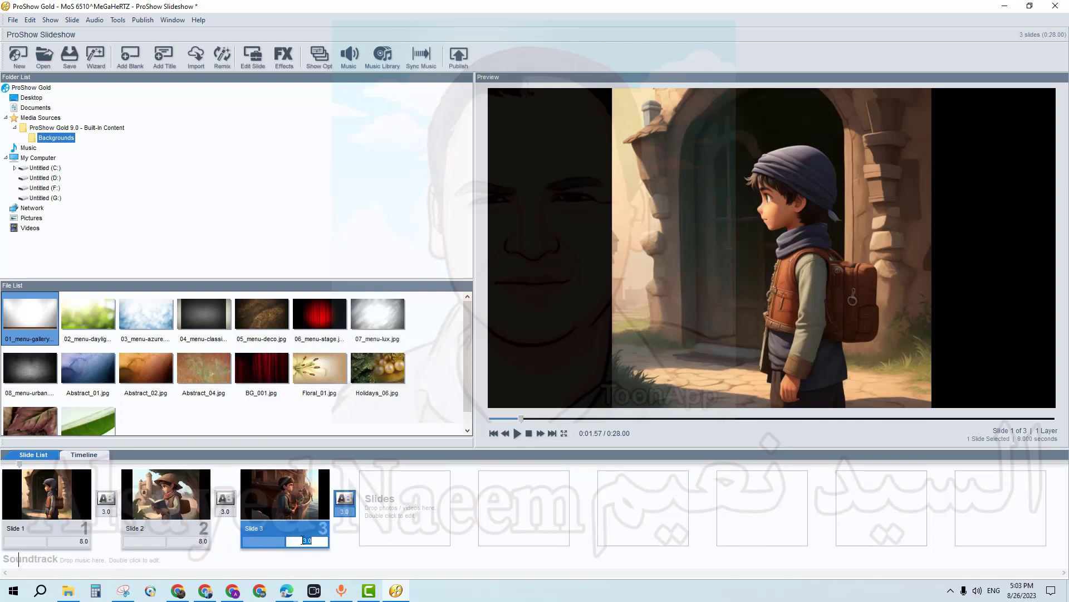
{"action": "type", "text": "8"}
{"action": "key", "text": "Return"}
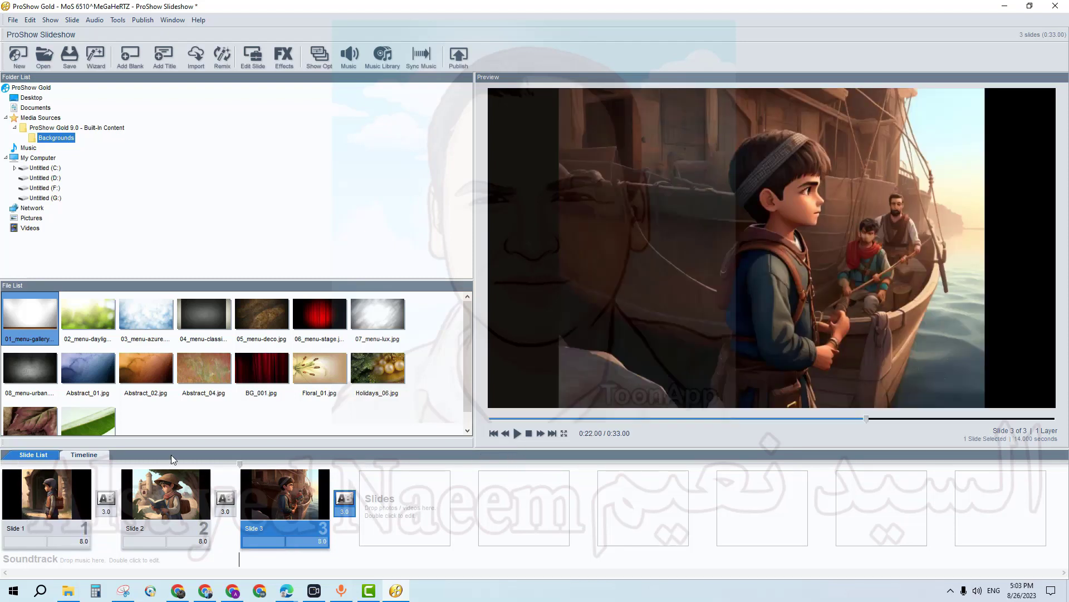
Step: Open the slide styles of slide 1 and preview A Moving Backdrop, Backdrop Dark Caption 1 and Backdrop Dark Pan Right
{"action": "double_click", "coordinate": [46, 499]}
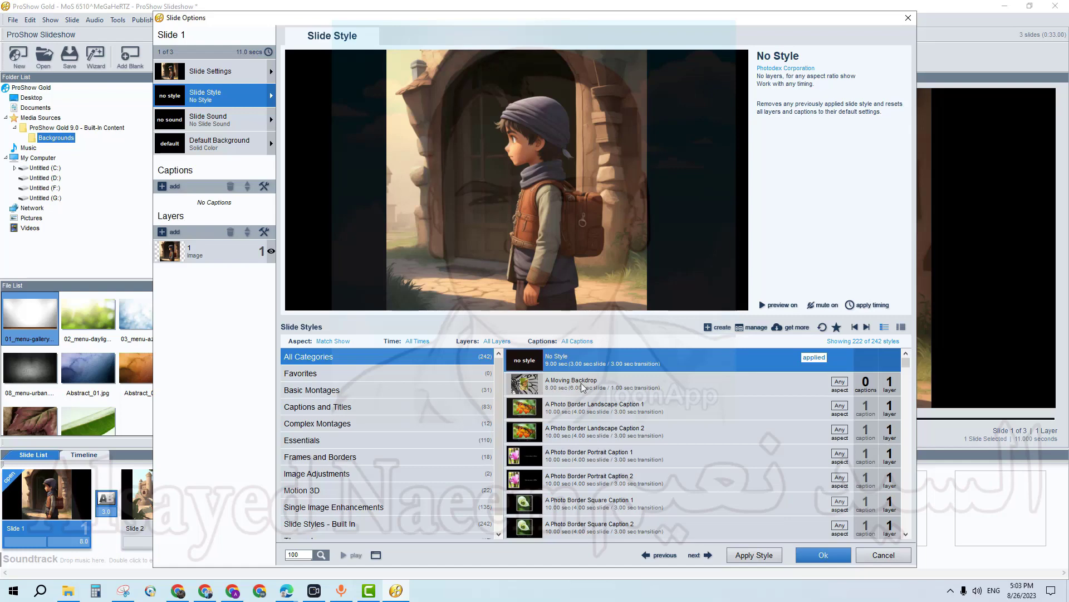
{"action": "scroll", "coordinate": [584, 435], "scroll_direction": "down", "scroll_amount": 5}
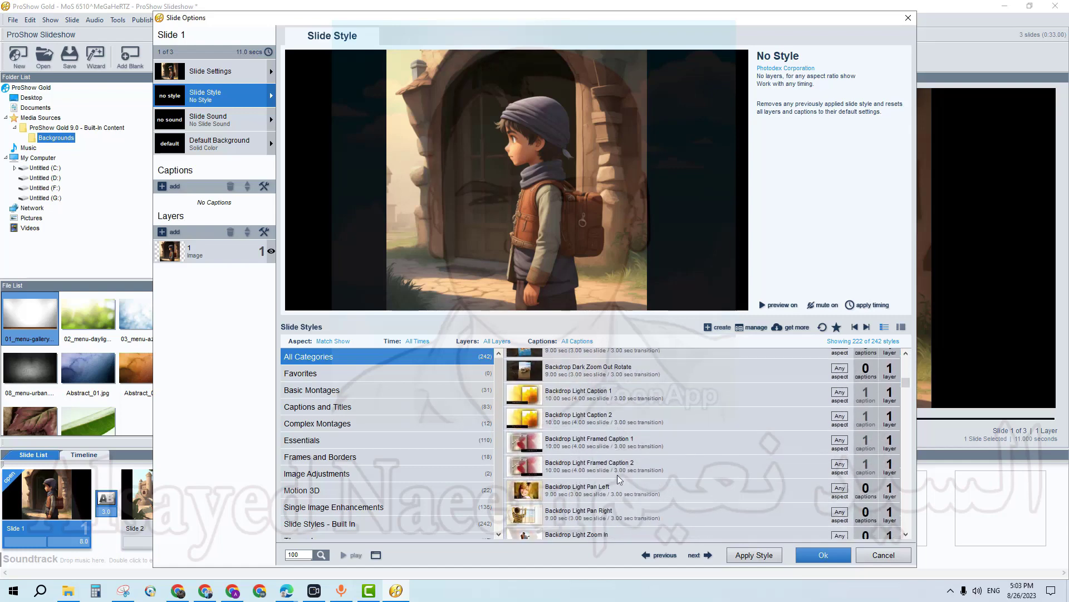
{"action": "scroll", "coordinate": [628, 479], "scroll_direction": "up", "scroll_amount": 3}
{"action": "scroll", "coordinate": [628, 479], "scroll_direction": "up", "scroll_amount": 1}
{"action": "left_click", "coordinate": [560, 387]}
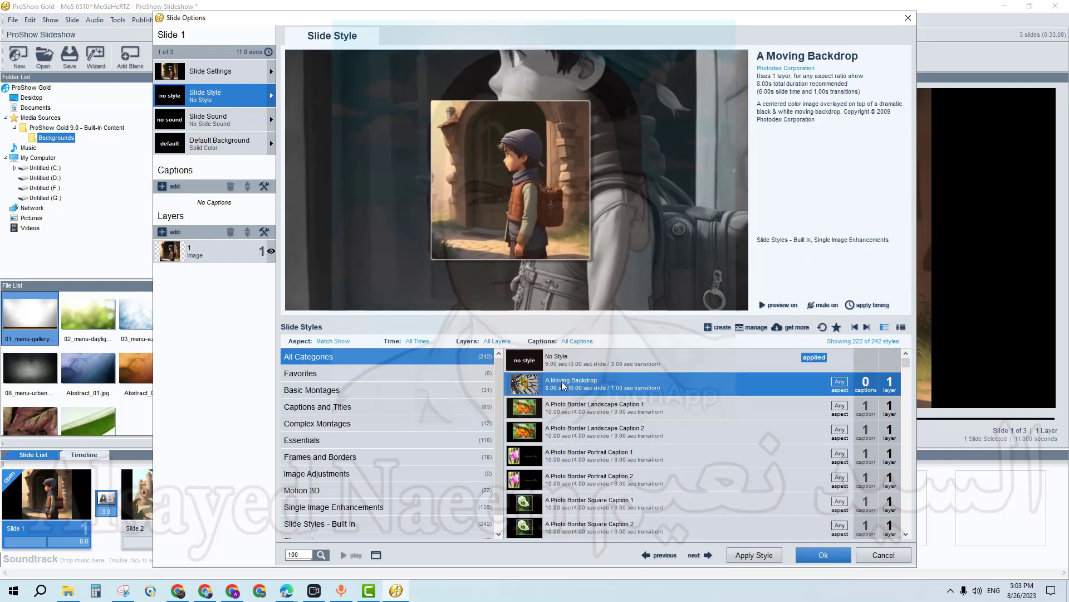
{"action": "scroll", "coordinate": [579, 444], "scroll_direction": "down", "scroll_amount": 3}
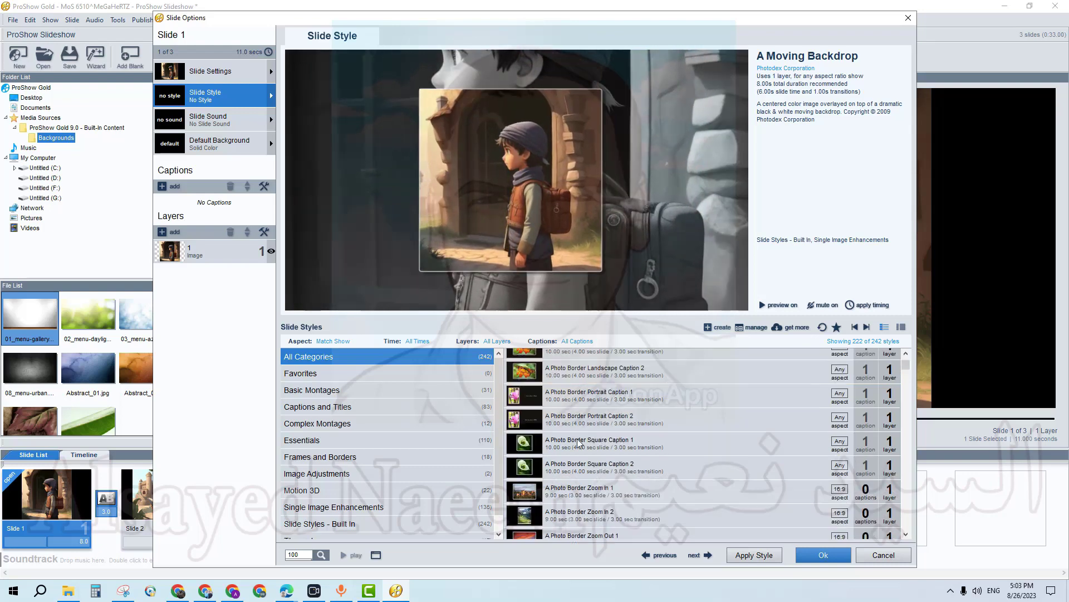
{"action": "scroll", "coordinate": [580, 443], "scroll_direction": "down", "scroll_amount": 1}
{"action": "left_click", "coordinate": [580, 478]}
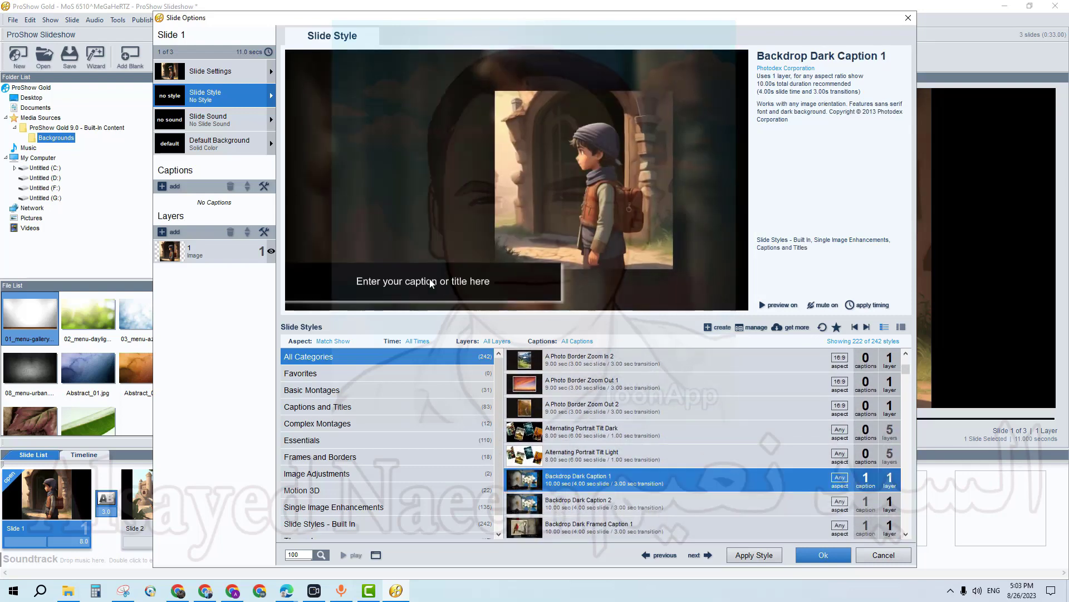
{"action": "scroll", "coordinate": [653, 444], "scroll_direction": "down", "scroll_amount": 2}
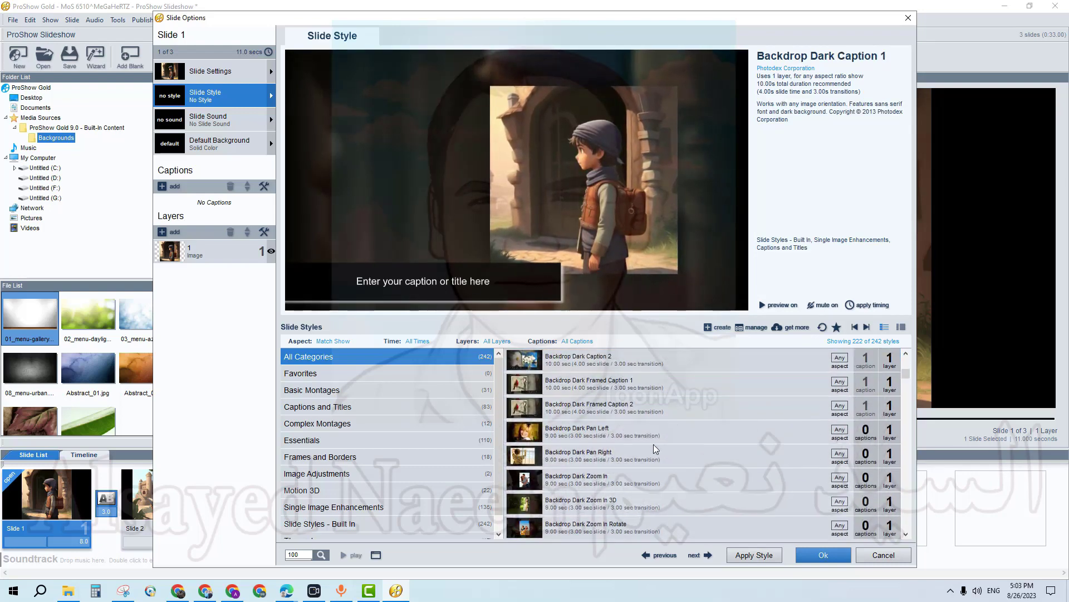
{"action": "left_click", "coordinate": [600, 443]}
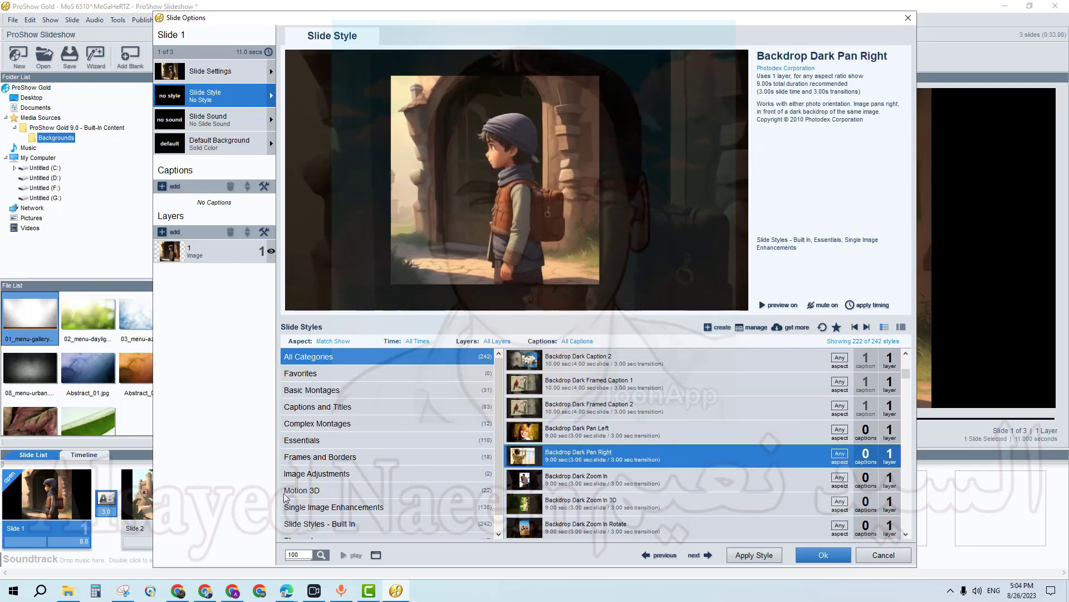
Step: Apply the Motion 3D style Backdrop Light Zoom Out 3D to slide 1 and accept the slide options
{"action": "left_click", "coordinate": [318, 491]}
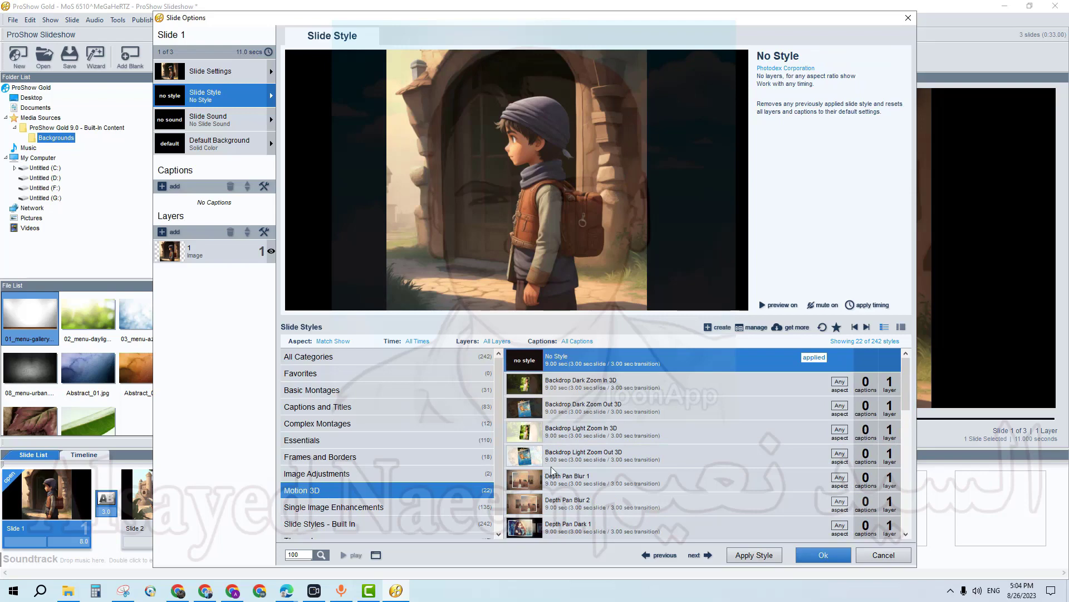
{"action": "left_click", "coordinate": [567, 438]}
{"action": "left_click", "coordinate": [571, 456]}
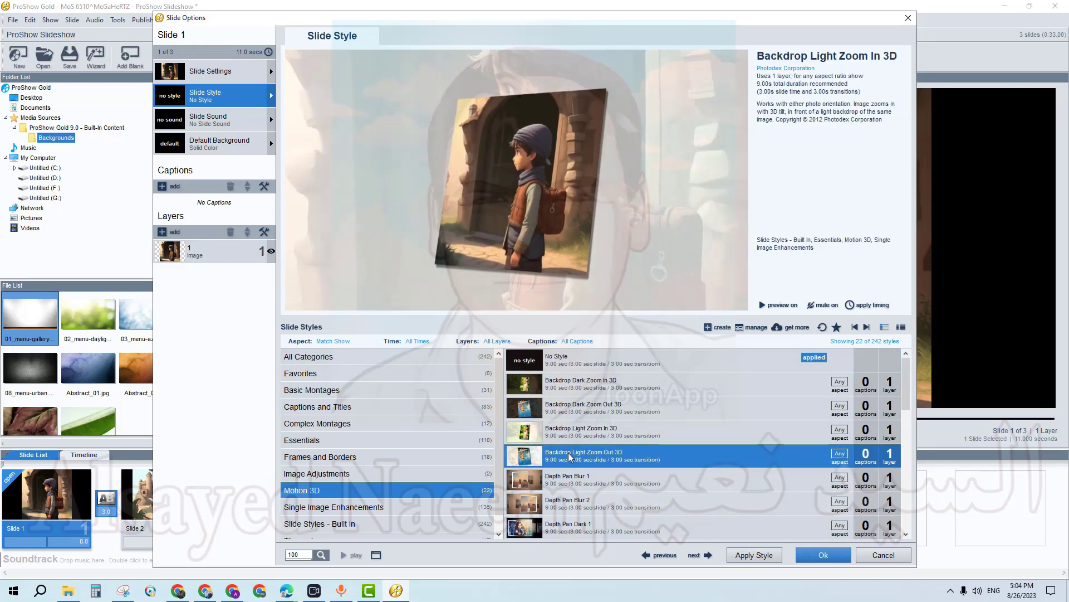
{"action": "scroll", "coordinate": [573, 457], "scroll_direction": "down", "scroll_amount": 5}
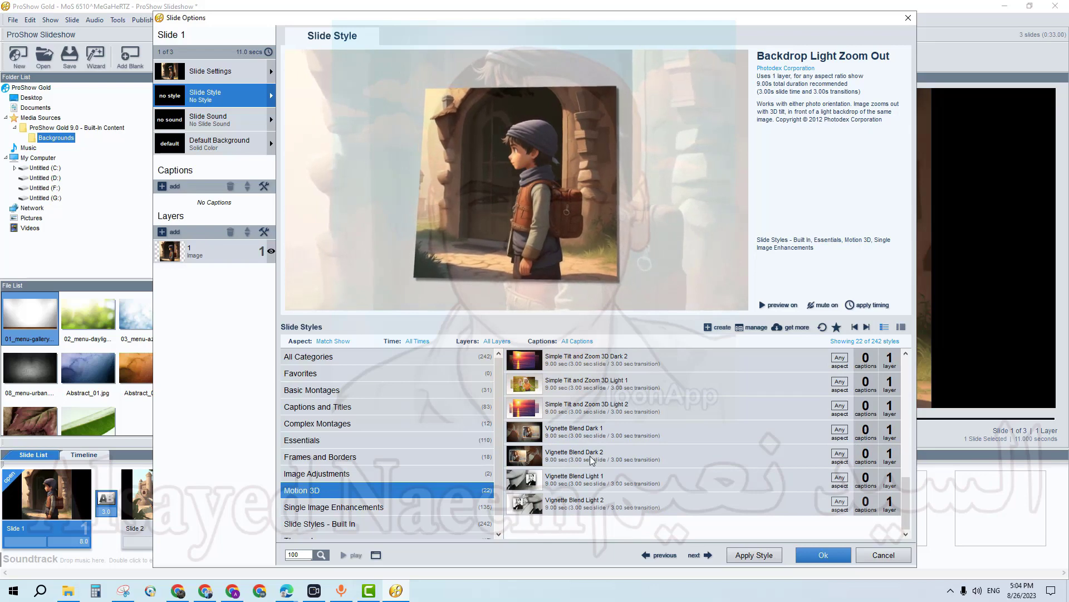
{"action": "scroll", "coordinate": [592, 460], "scroll_direction": "up", "scroll_amount": 4}
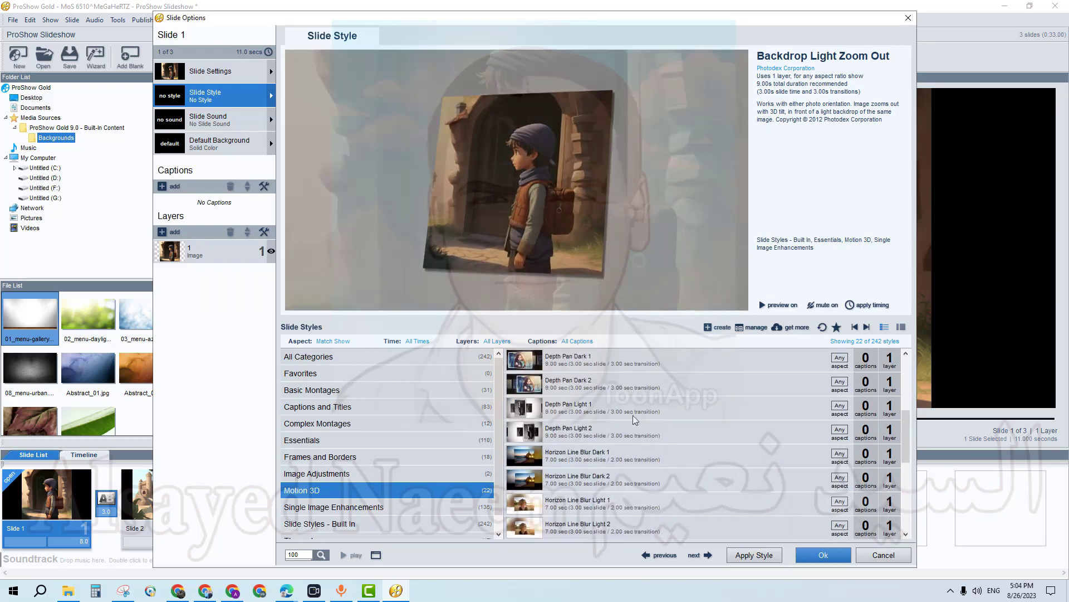
{"action": "scroll", "coordinate": [578, 462], "scroll_direction": "up", "scroll_amount": 3}
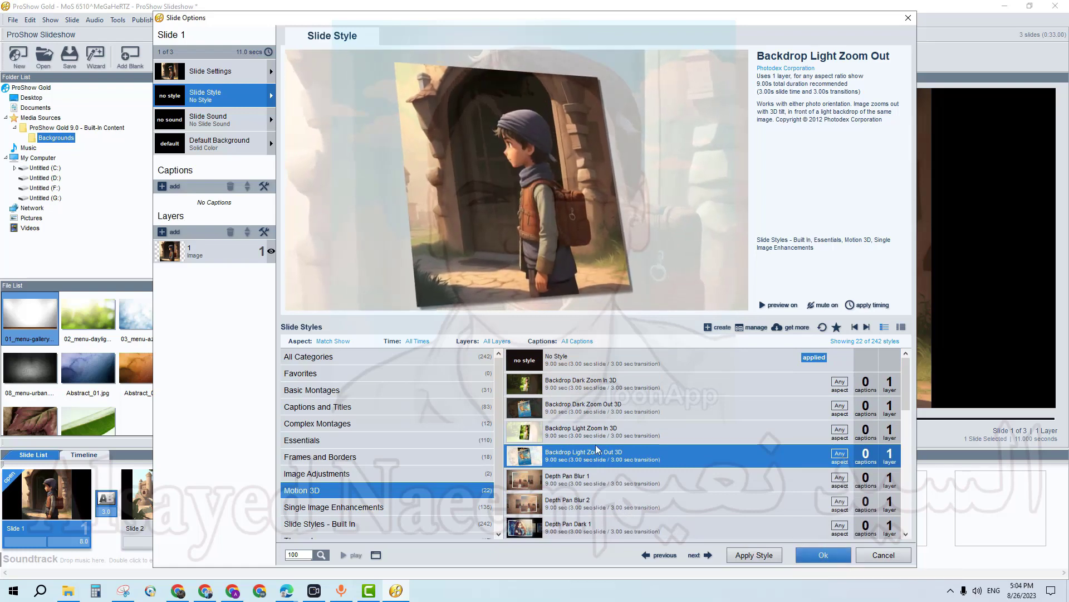
{"action": "double_click", "coordinate": [597, 452]}
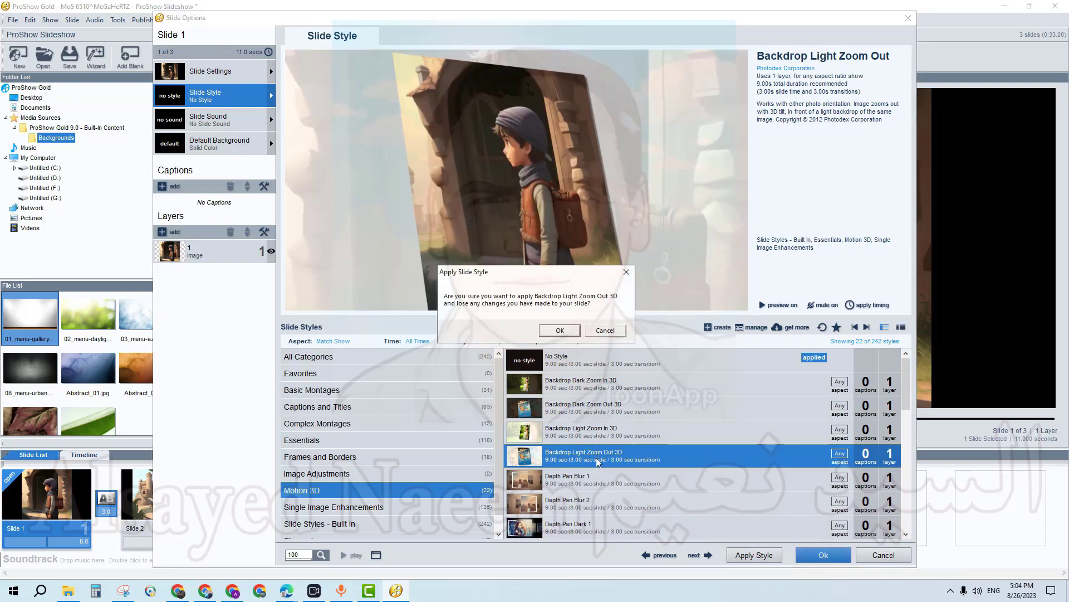
{"action": "left_click", "coordinate": [556, 331]}
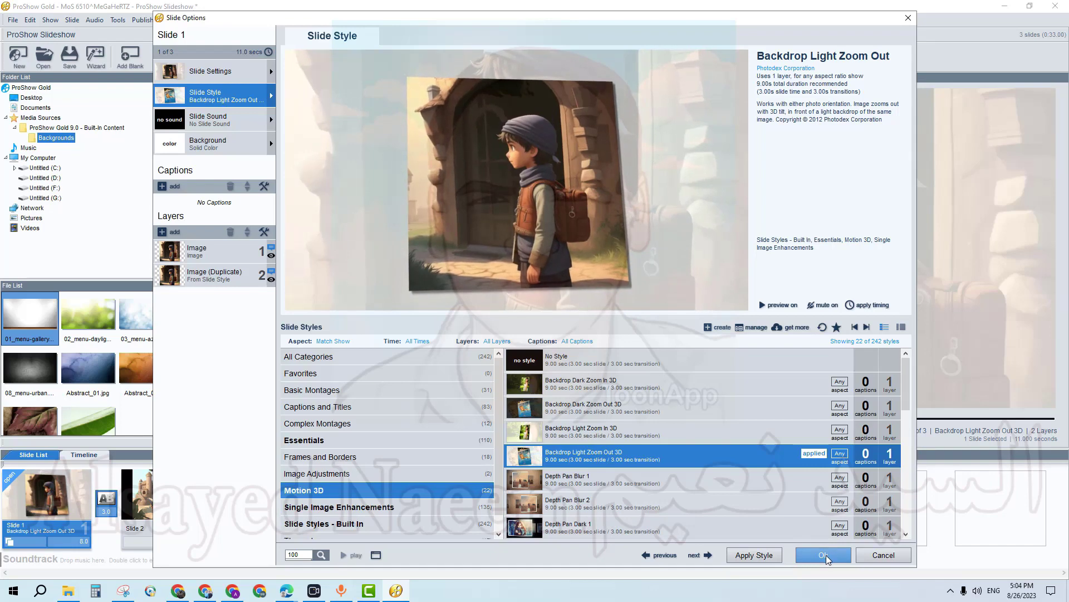
{"action": "left_click", "coordinate": [823, 555]}
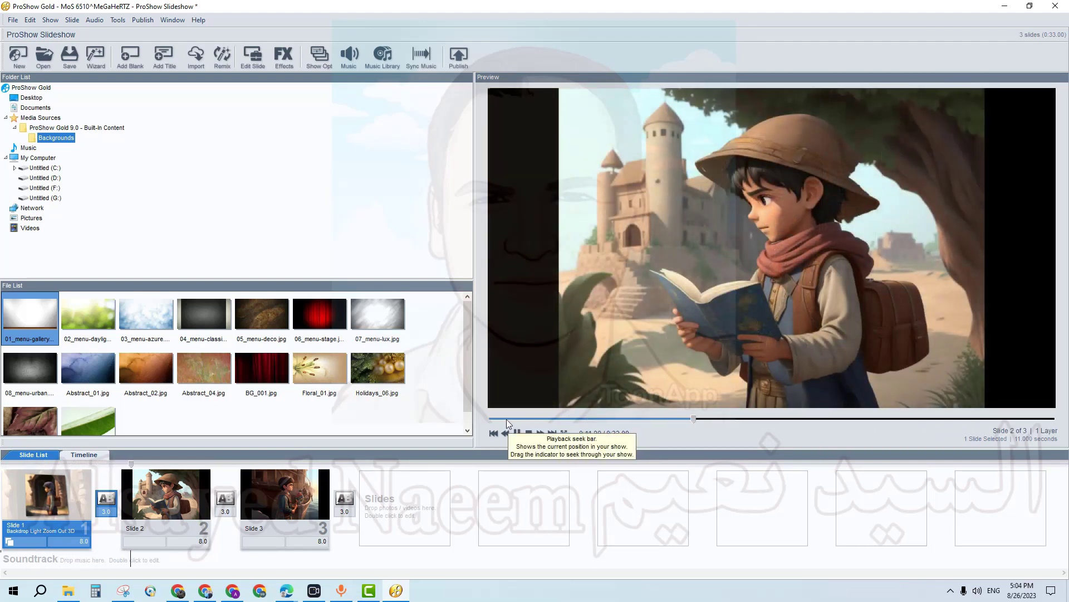
Step: Copy the slide style of slide 1 to all slides
{"action": "right_click", "coordinate": [55, 511]}
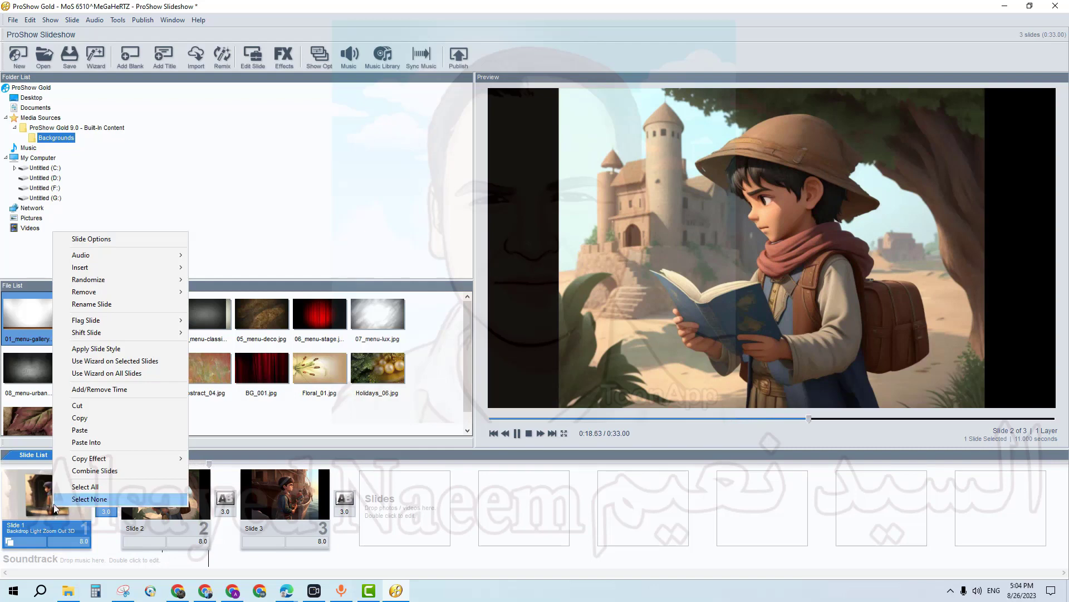
{"action": "mouse_move", "coordinate": [84, 460]}
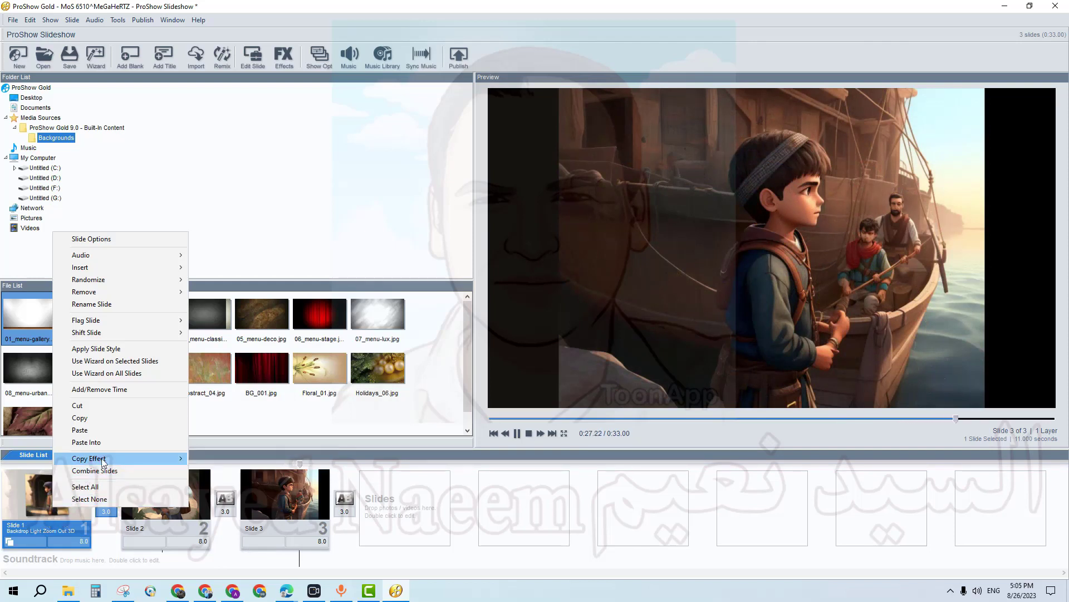
{"action": "mouse_move", "coordinate": [128, 458]}
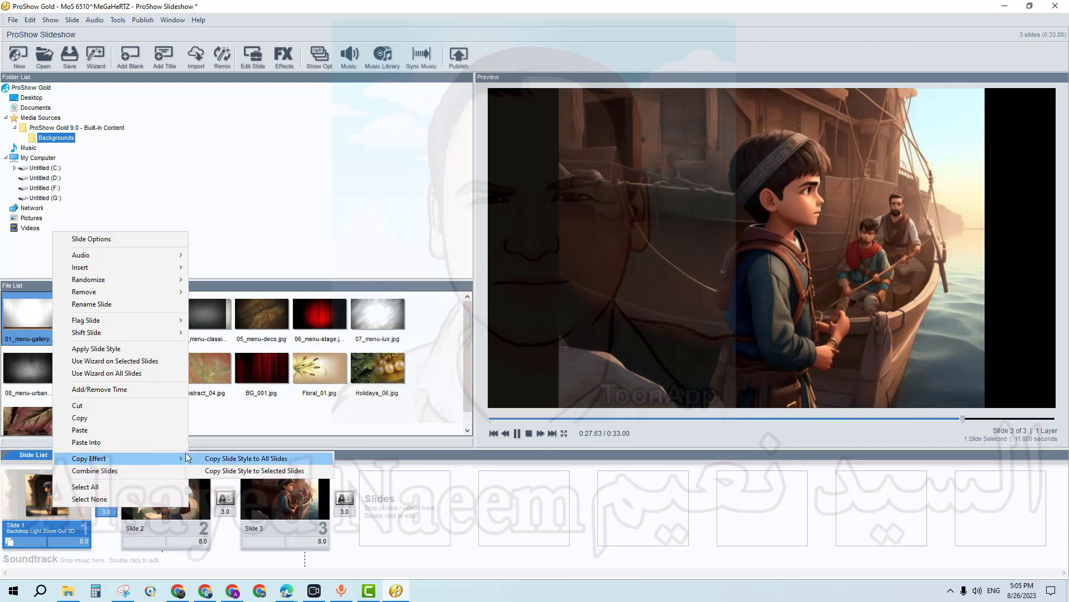
{"action": "left_click", "coordinate": [231, 457]}
{"action": "left_click", "coordinate": [559, 331]}
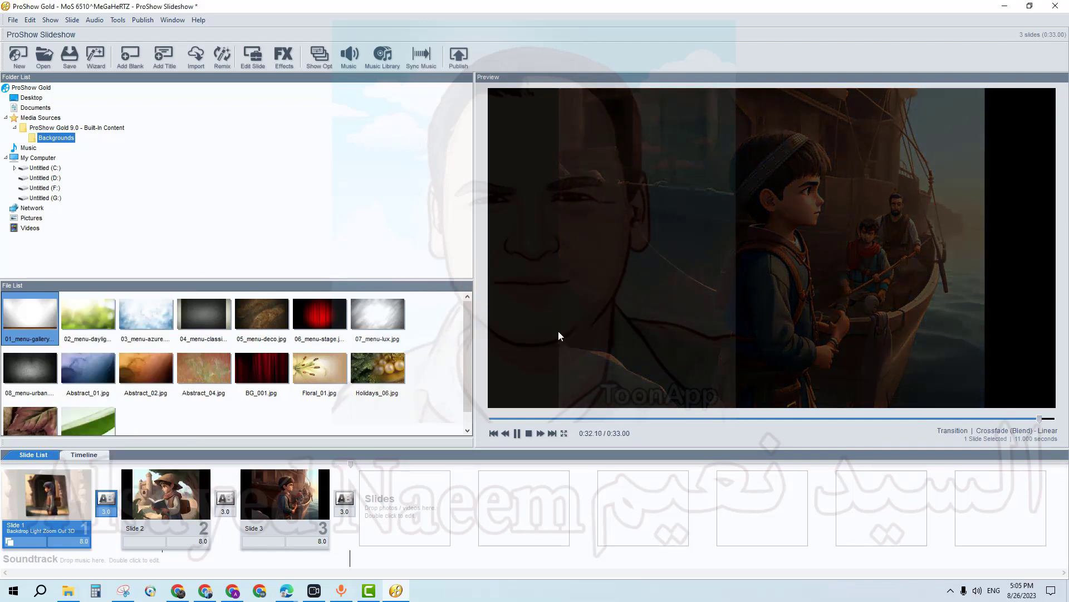
Step: Restart the show preview to check the copied style on the slides, and pause it
{"action": "left_click", "coordinate": [529, 434]}
{"action": "left_click", "coordinate": [516, 434]}
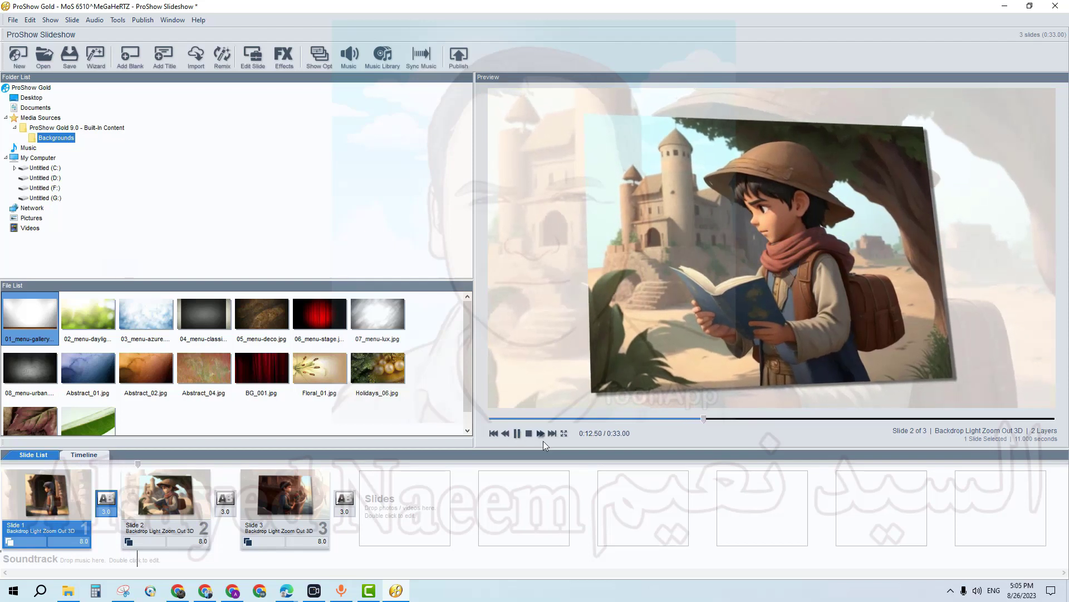
{"action": "left_click", "coordinate": [520, 438]}
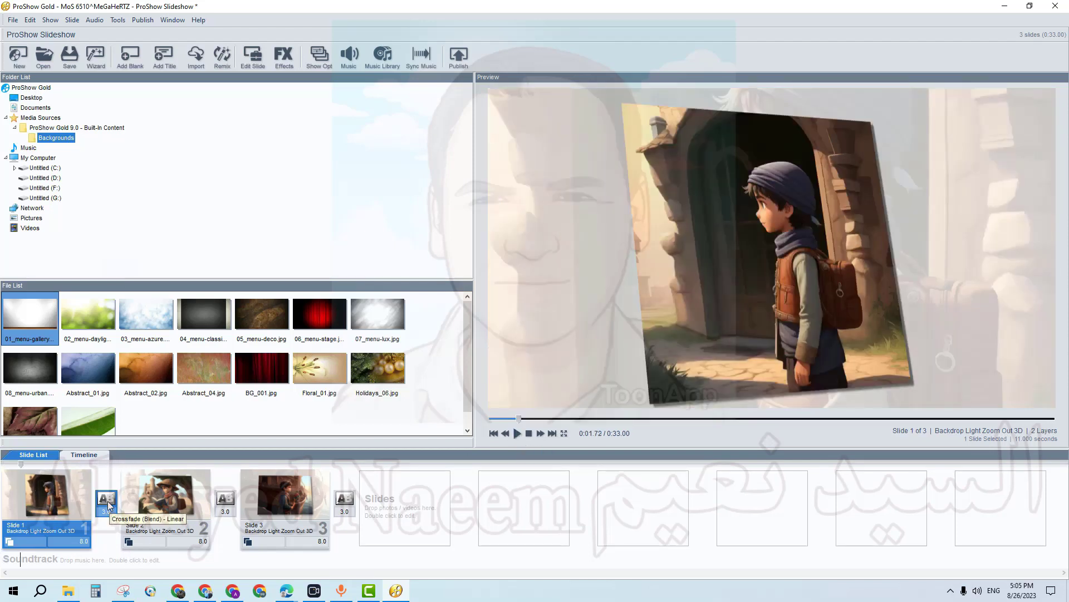
Step: Set the transition between slides 1 and 2 to Center Seam Tilt - Top - Blown Out and play the show preview
{"action": "left_click", "coordinate": [108, 504]}
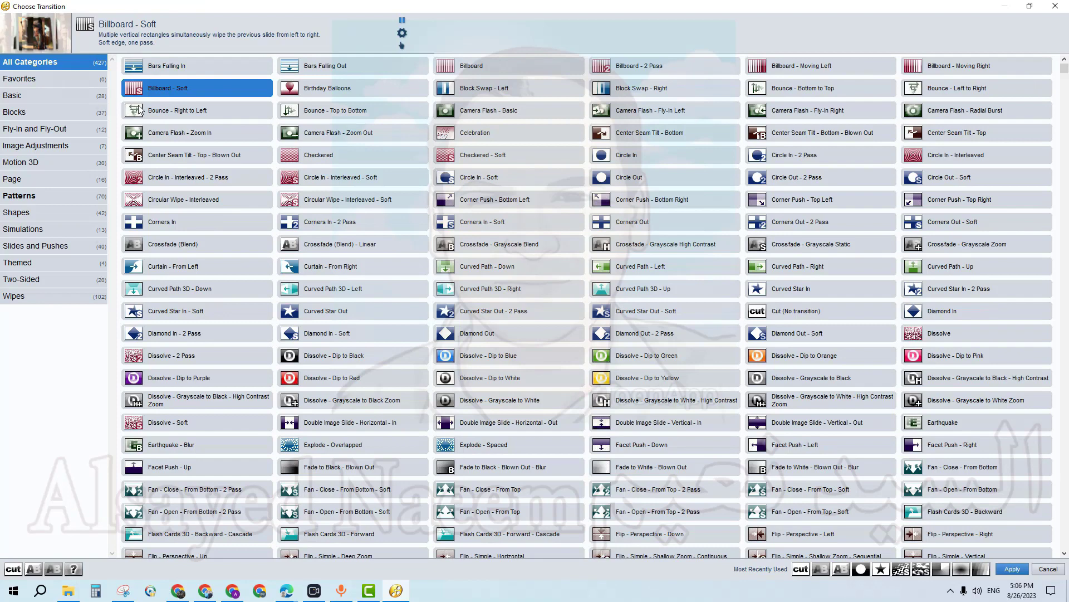
{"action": "left_click", "coordinate": [159, 109]}
{"action": "left_click", "coordinate": [193, 157]}
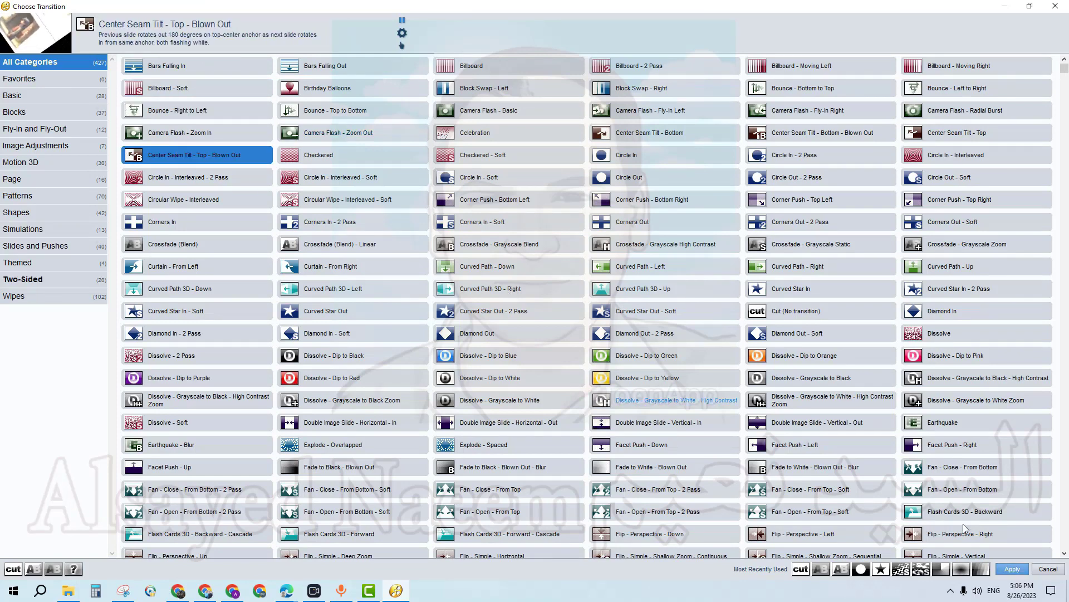
{"action": "left_click", "coordinate": [1012, 568]}
{"action": "left_click", "coordinate": [515, 434]}
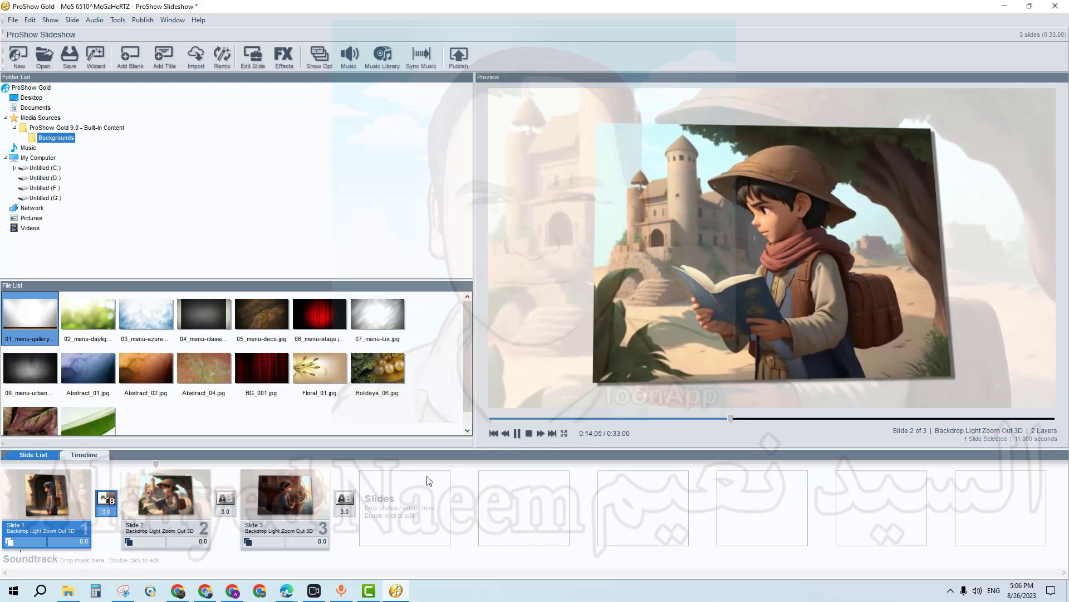
Step: Publish the show as an MPEG-4 1080p (Full HD) video file saved as ProShow Slideshow on the Desktop
{"action": "left_click", "coordinate": [459, 57]}
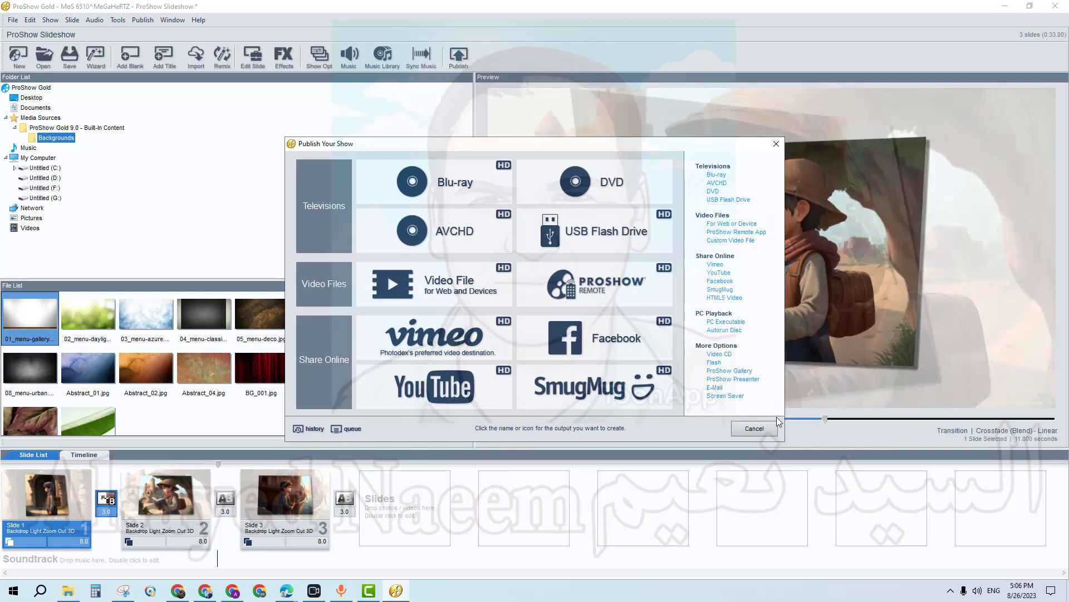
{"action": "left_click", "coordinate": [493, 301]}
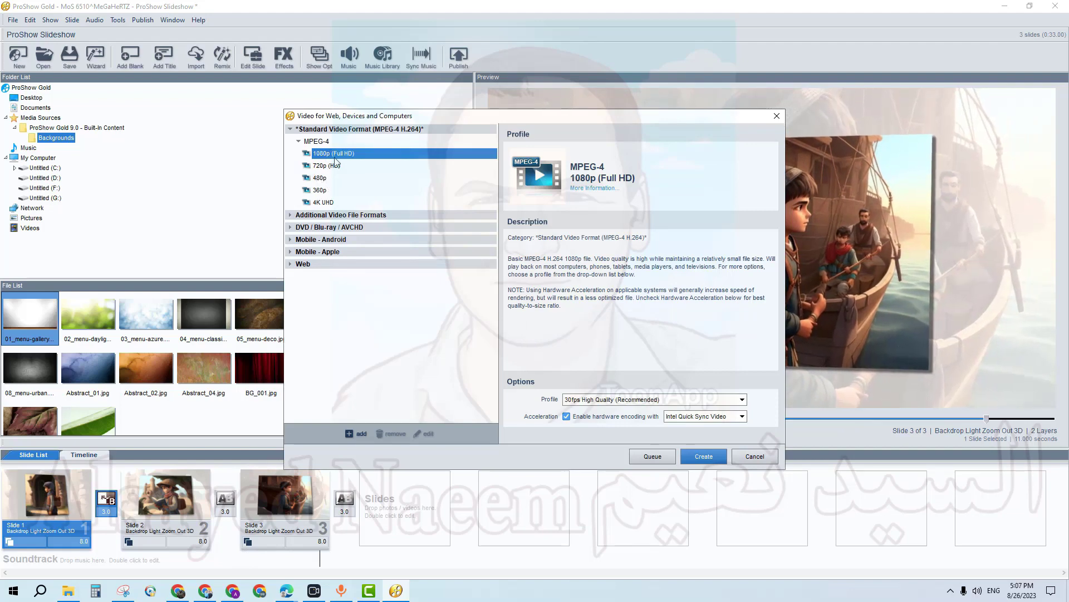
{"action": "left_click", "coordinate": [721, 455]}
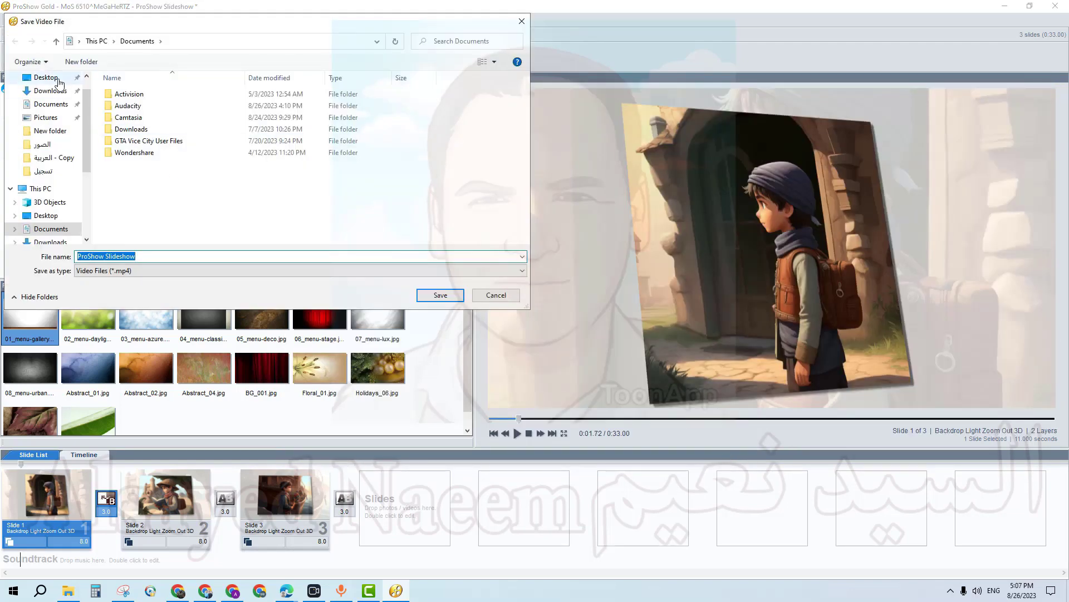
{"action": "left_click", "coordinate": [58, 79]}
{"action": "left_click", "coordinate": [440, 295]}
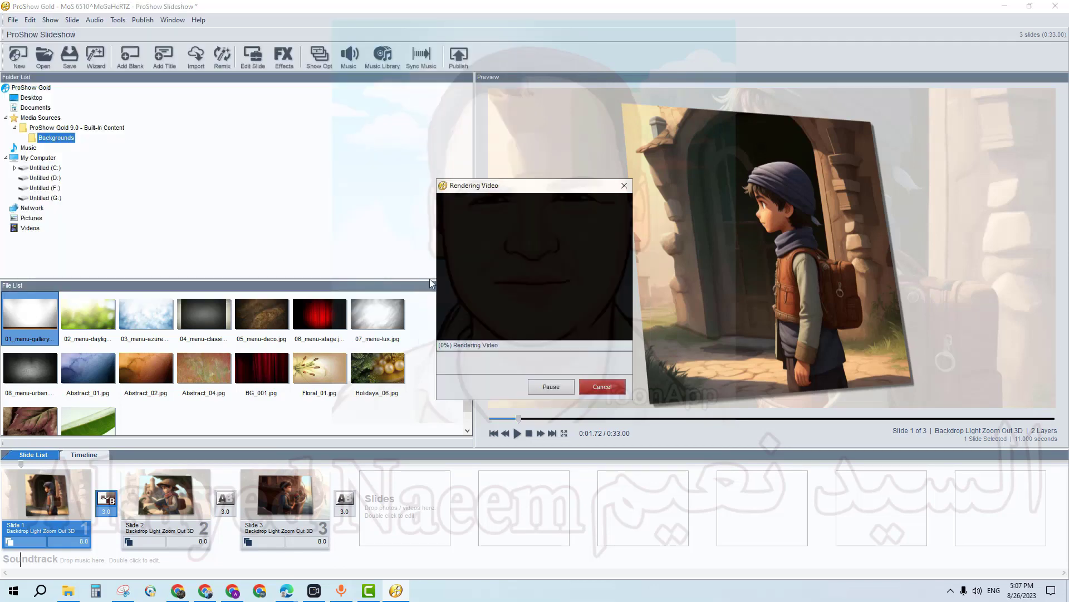
Step: Finish the video rendering and close ProShow Gold without saving the show
{"action": "left_click", "coordinate": [622, 265]}
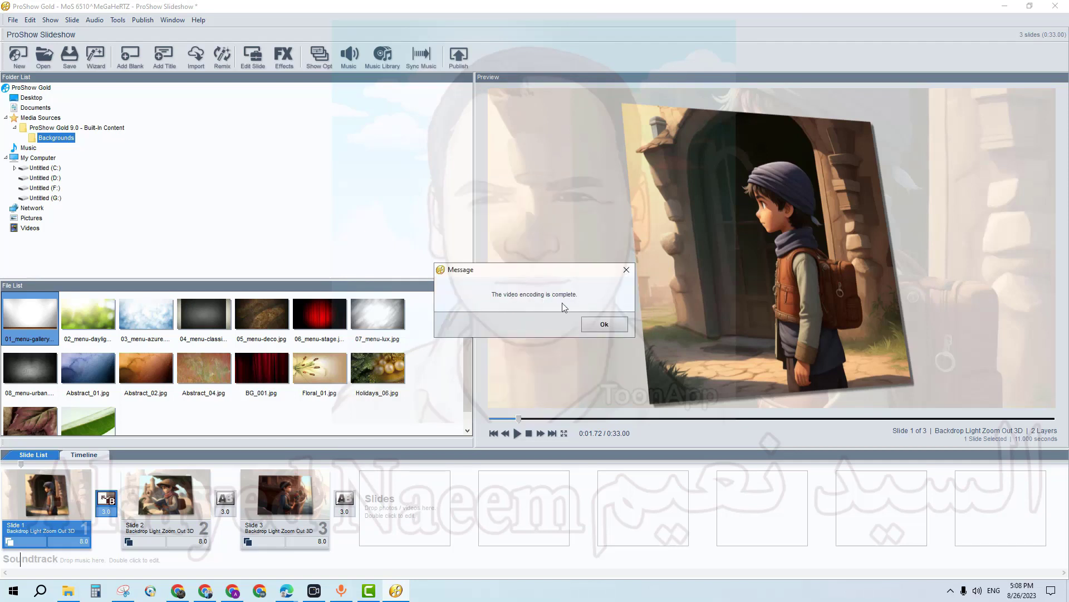
{"action": "left_click", "coordinate": [613, 325]}
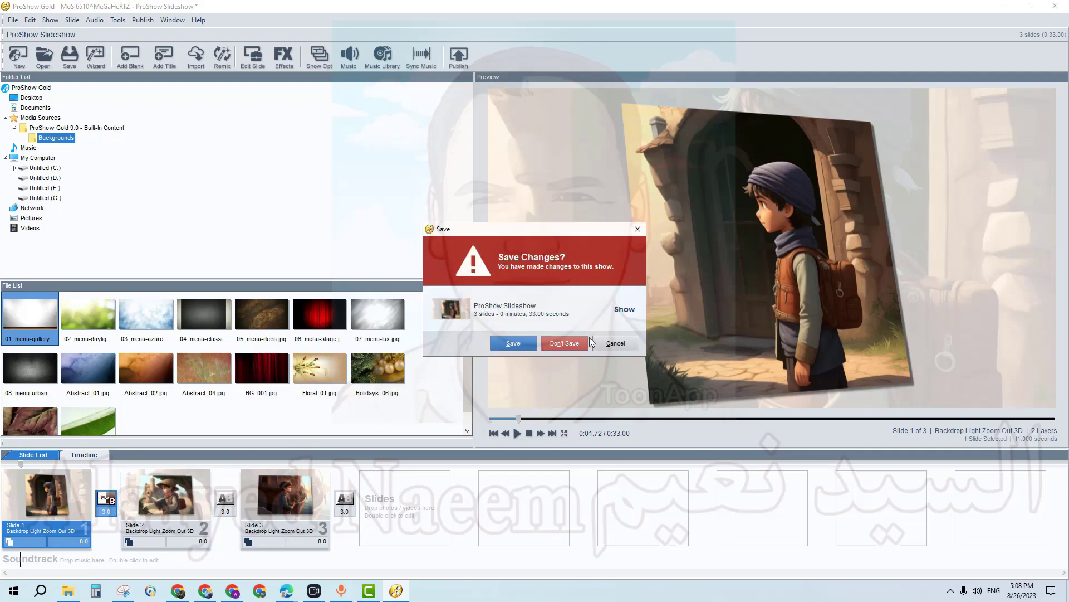
{"action": "left_click", "coordinate": [563, 343]}
Step: In Camtasia, place untitled.mp3 on Track 1 and the ProShow Slideshow video on Track 2, both from the start, and play the timeline
{"action": "left_click_drag", "start_coordinate": [21, 473], "coordinate": [697, 187]}
{"action": "double_click", "coordinate": [697, 187]}
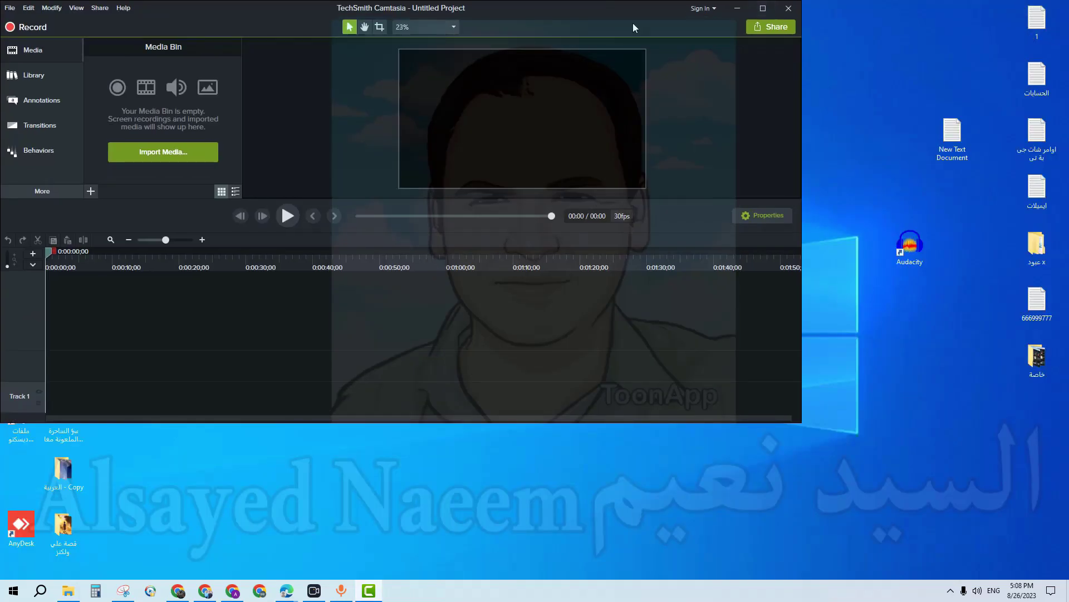
{"action": "left_click_drag", "start_coordinate": [635, 28], "coordinate": [416, 140]}
{"action": "left_click_drag", "start_coordinate": [682, 198], "coordinate": [386, 479]}
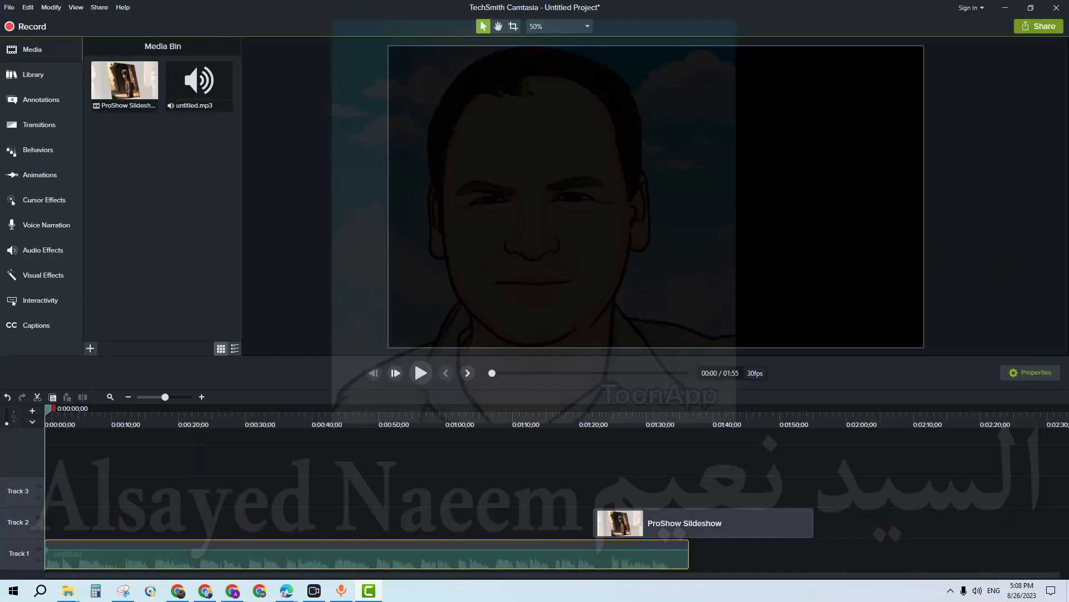
{"action": "left_click_drag", "start_coordinate": [730, 527], "coordinate": [120, 569]}
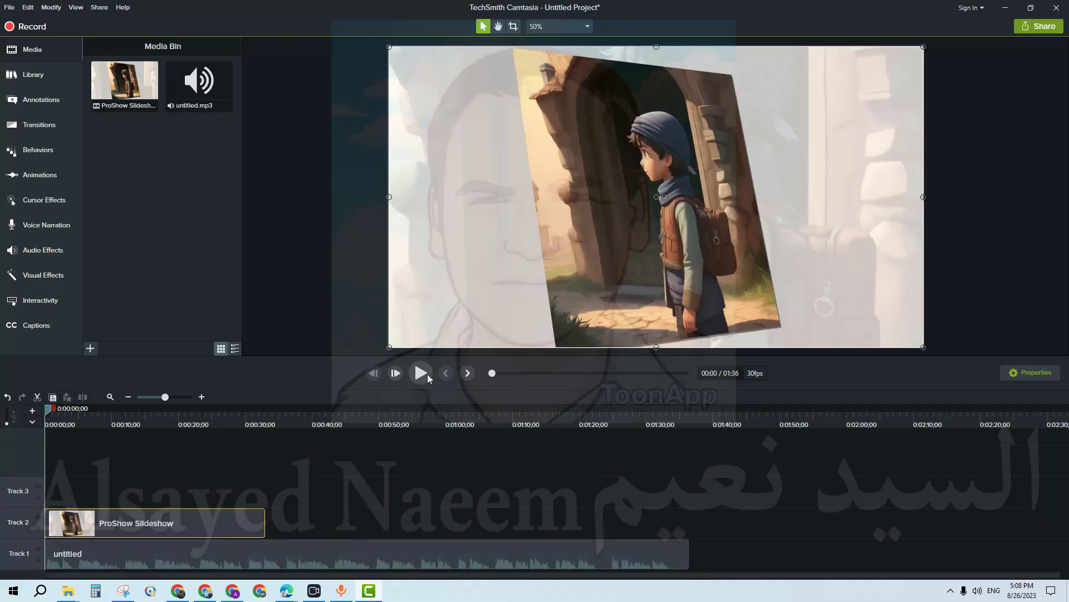
{"action": "left_click", "coordinate": [427, 373]}
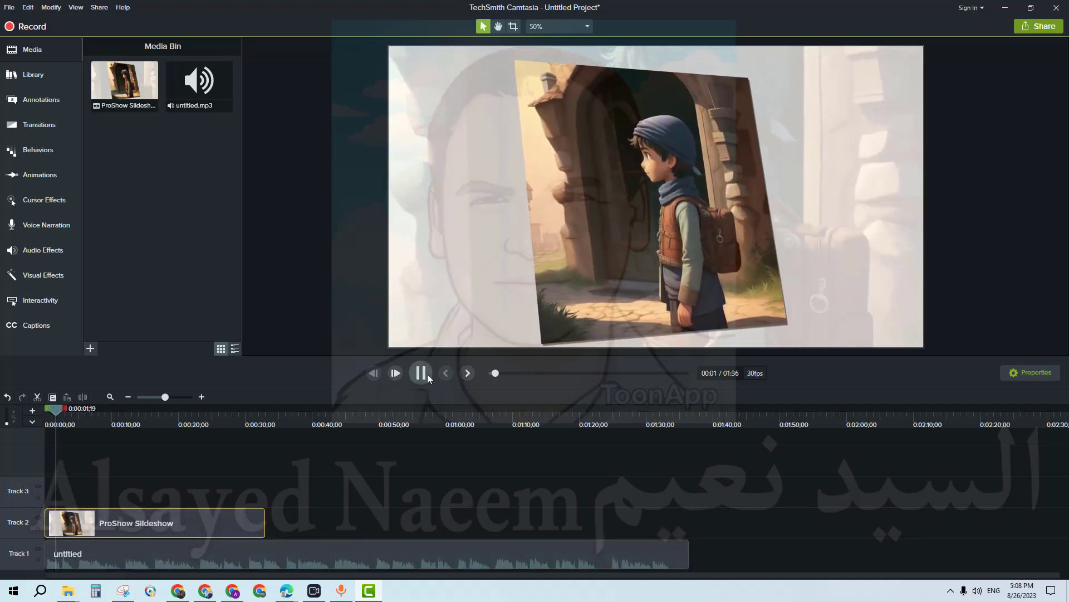
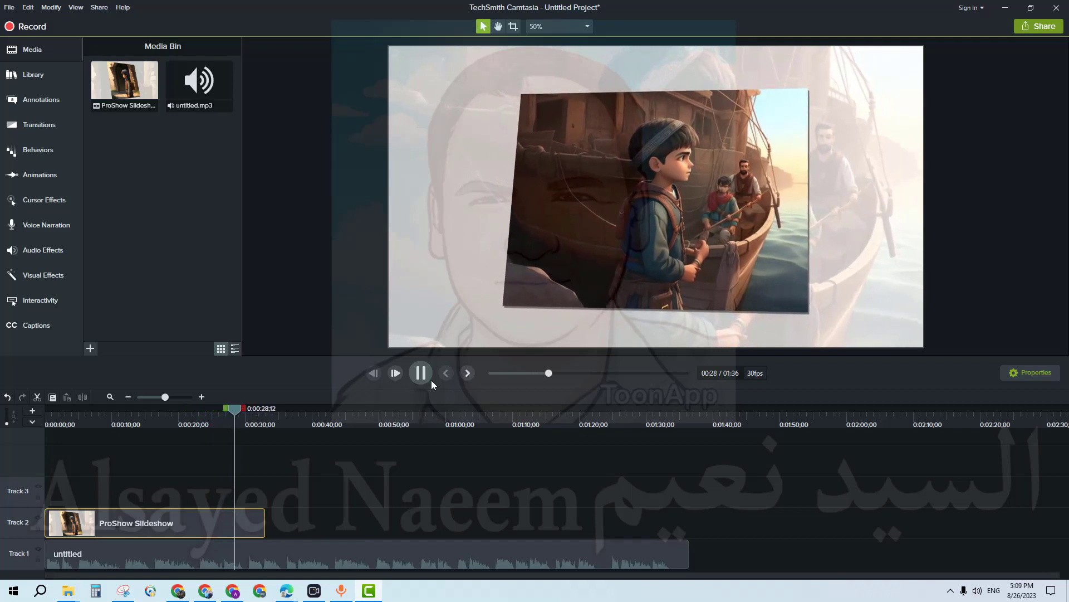
Step: Add two copies of the ProShow Slideshow clip end to end on Track 2 and trim the last one to the audio's end
{"action": "left_click", "coordinate": [196, 520]}
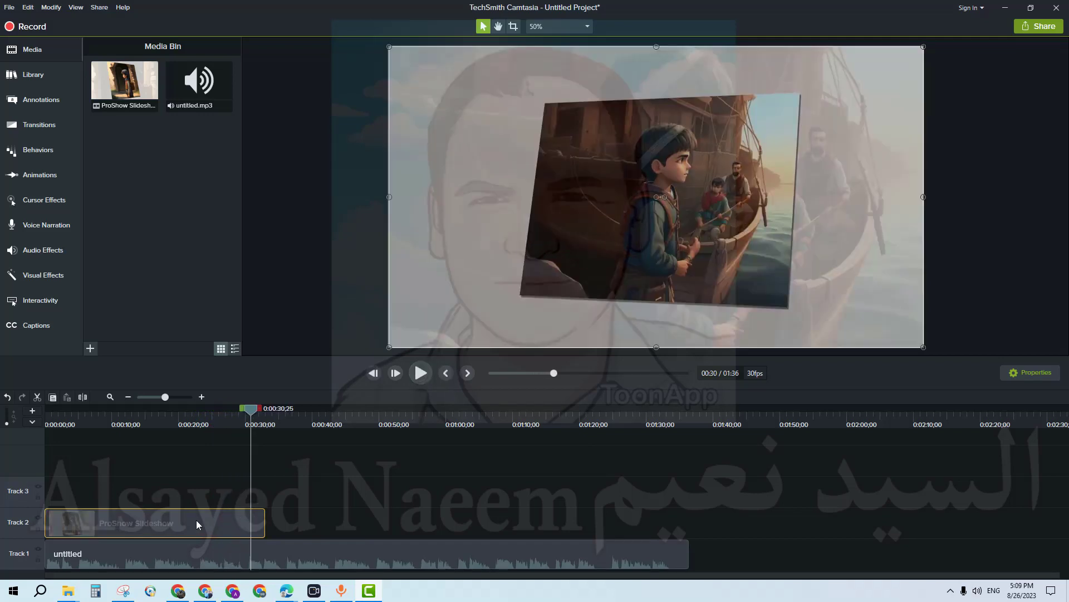
{"action": "key", "text": "ctrl+c"}
{"action": "key", "text": "ctrl+v"}
{"action": "mouse_move", "coordinate": [252, 527]}
{"action": "left_mouse_down"}
{"action": "mouse_move", "coordinate": [323, 529]}
{"action": "mouse_move", "coordinate": [267, 535]}
{"action": "left_mouse_up"}
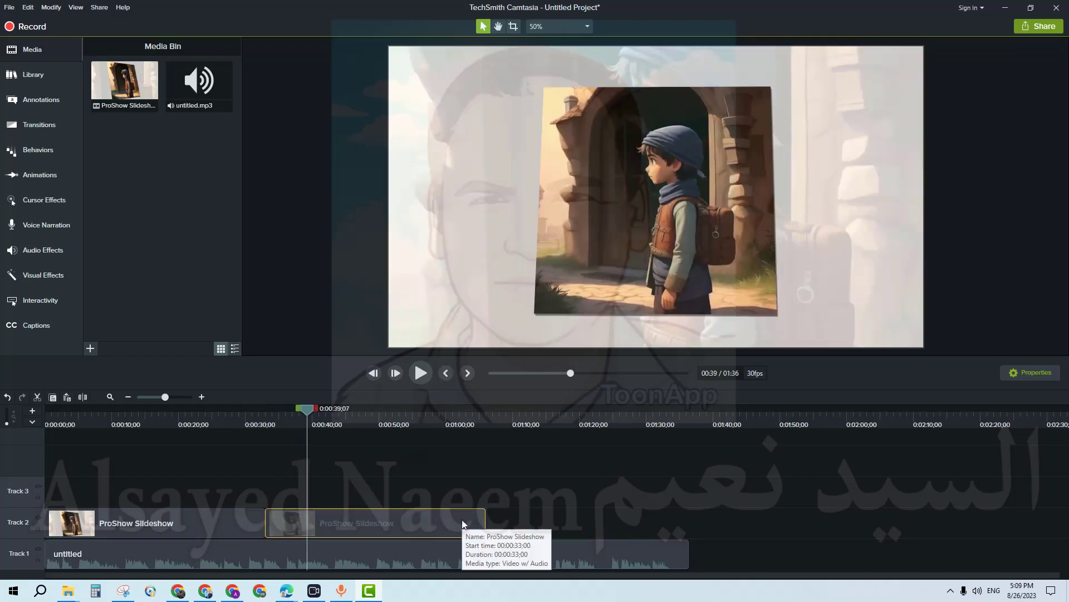
{"action": "key", "text": "ctrl+v"}
{"action": "left_click_drag", "start_coordinate": [408, 510], "coordinate": [486, 535]}
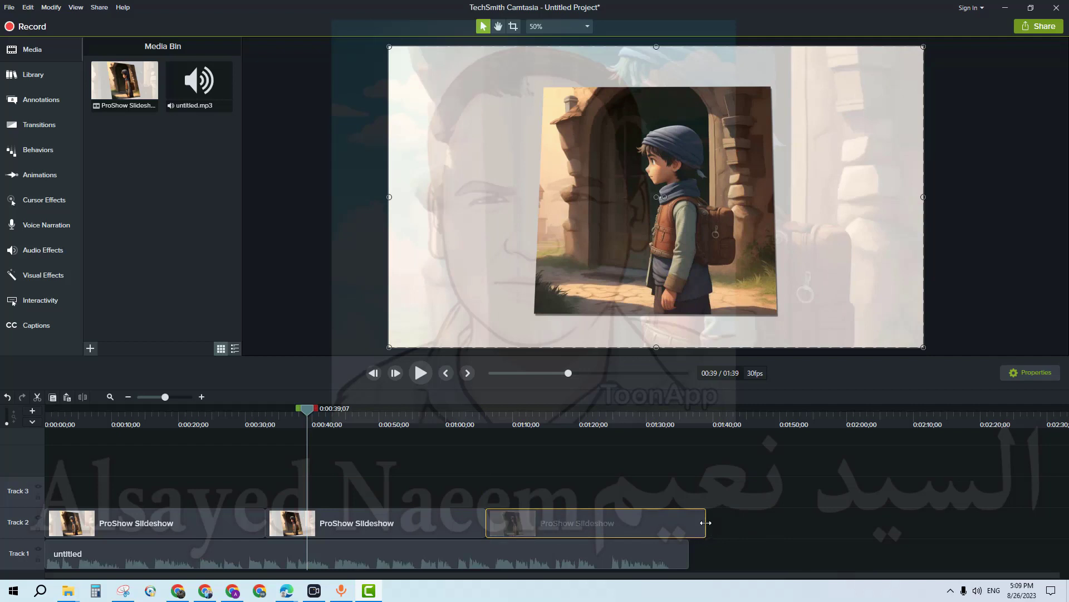
{"action": "left_click_drag", "start_coordinate": [705, 523], "coordinate": [689, 523]}
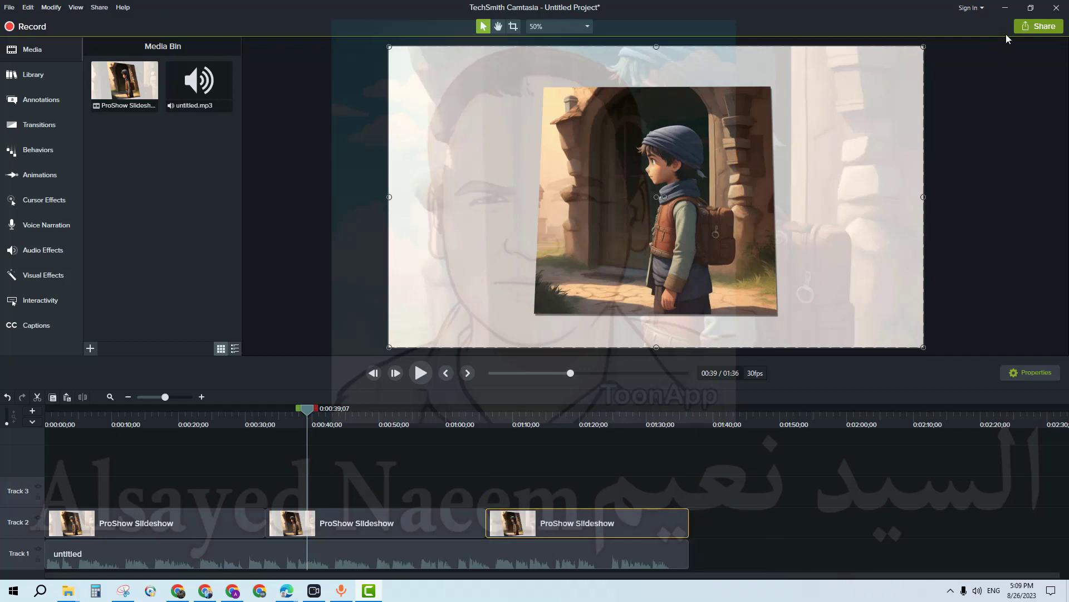
Step: Export the Camtasia timeline as a local video file
{"action": "left_click", "coordinate": [1036, 28]}
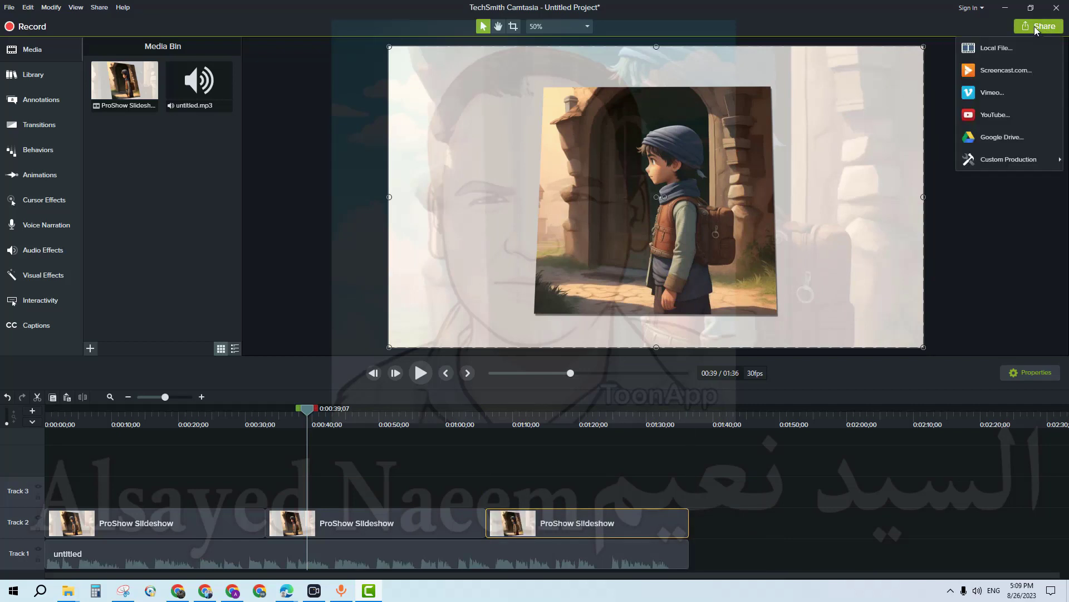
{"action": "left_click", "coordinate": [1004, 51]}
{"action": "left_click", "coordinate": [662, 349]}
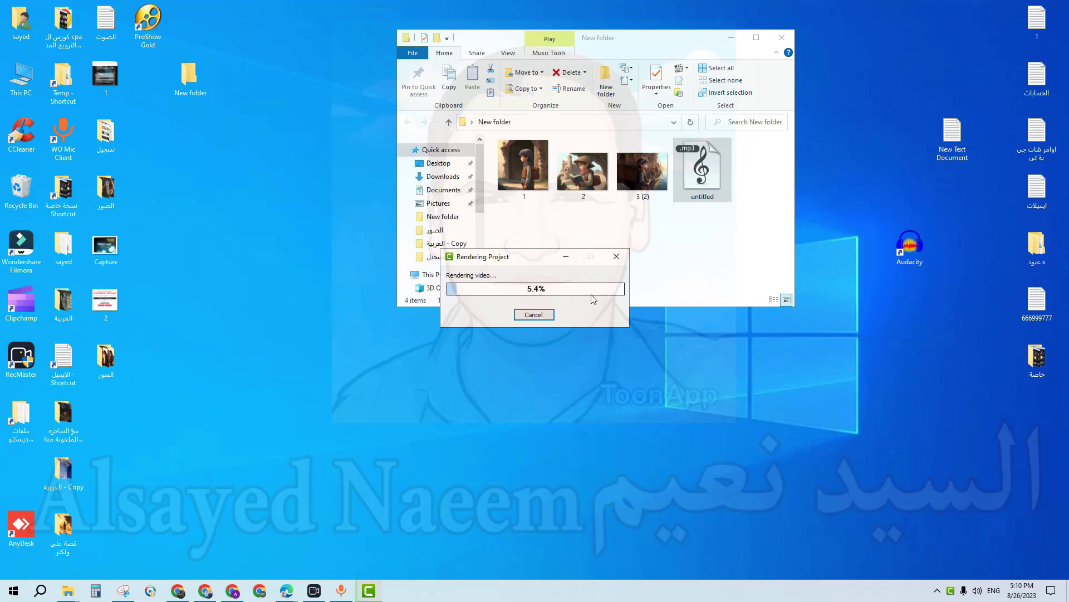
Step: Close the New folder window and move the Camtasia 2018, New folder and msedge shortcut icons towards the other desktop icons
{"action": "left_click", "coordinate": [782, 37]}
{"action": "left_click", "coordinate": [658, 399]}
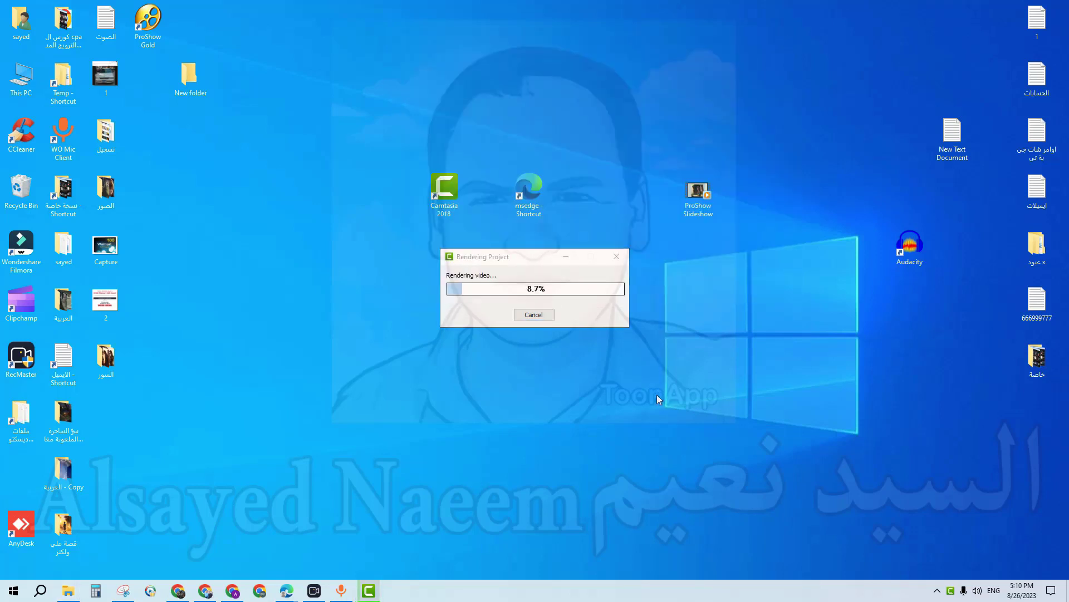
{"action": "left_click_drag", "start_coordinate": [444, 190], "coordinate": [148, 79]}
{"action": "left_click_drag", "start_coordinate": [203, 104], "coordinate": [159, 136]}
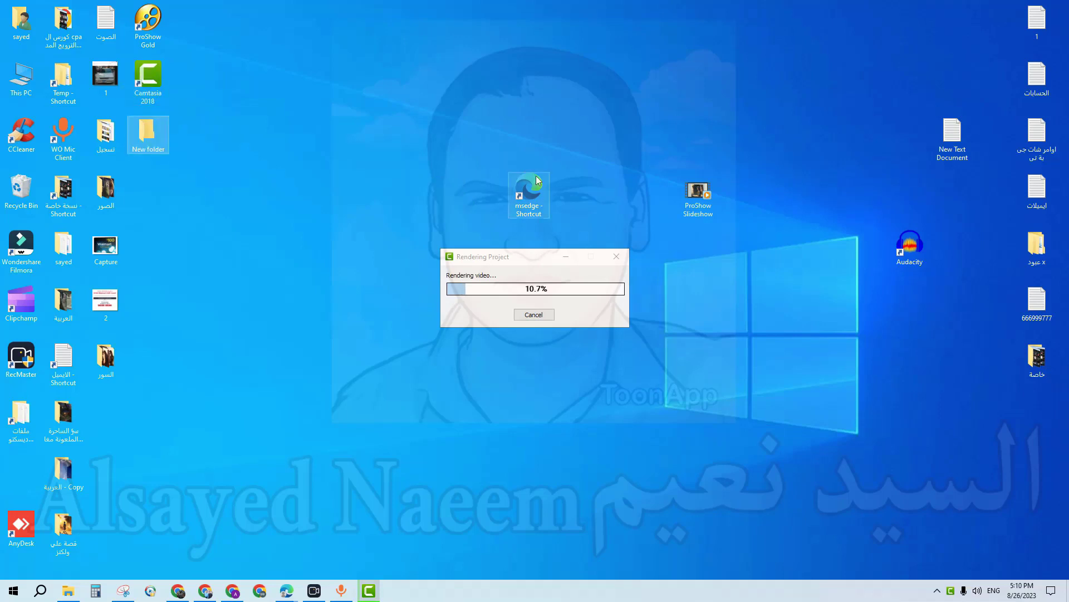
{"action": "left_click_drag", "start_coordinate": [537, 188], "coordinate": [330, 216]}
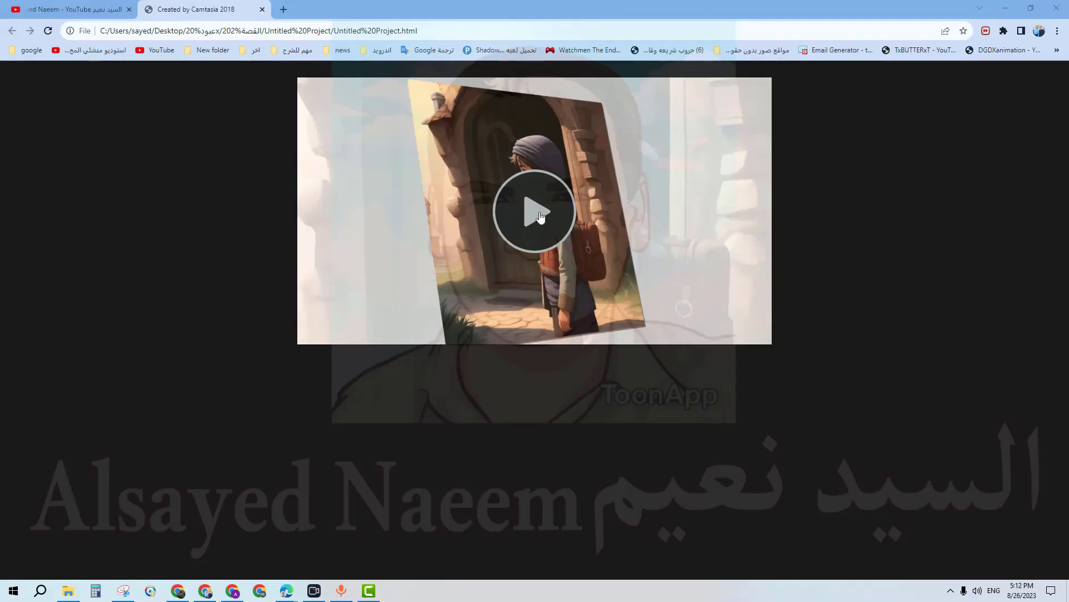
Step: Play the beginning of the exported story video in the browser and pause it
{"action": "left_click", "coordinate": [536, 212]}
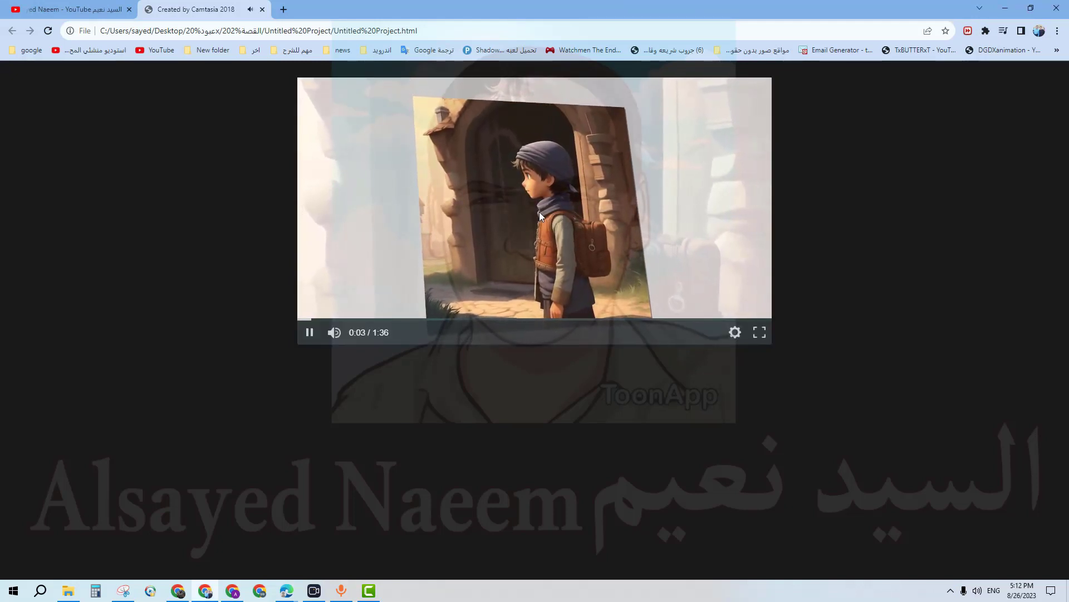
{"action": "left_click", "coordinate": [310, 335]}
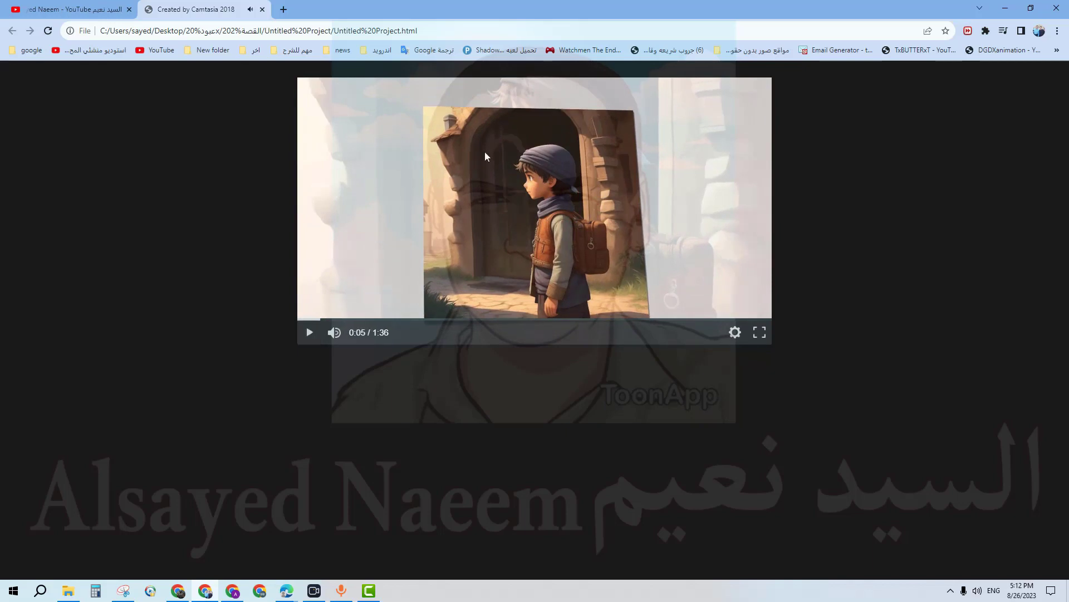
Step: Upload the Untitled Project MP4 video to the story channel in YouTube Studio
{"action": "left_click", "coordinate": [239, 588]}
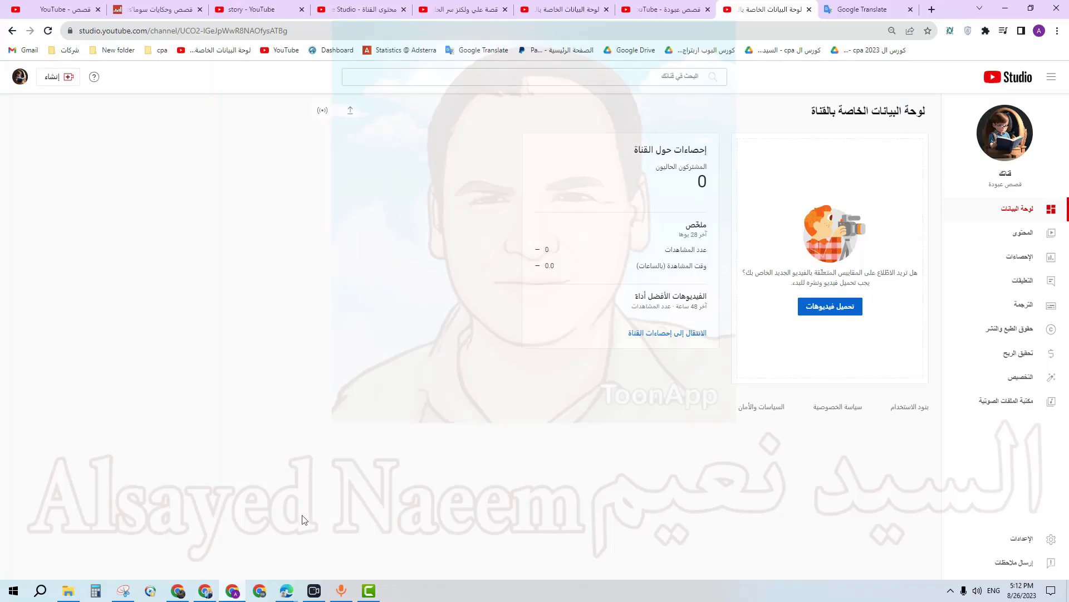
{"action": "left_click", "coordinate": [851, 317]}
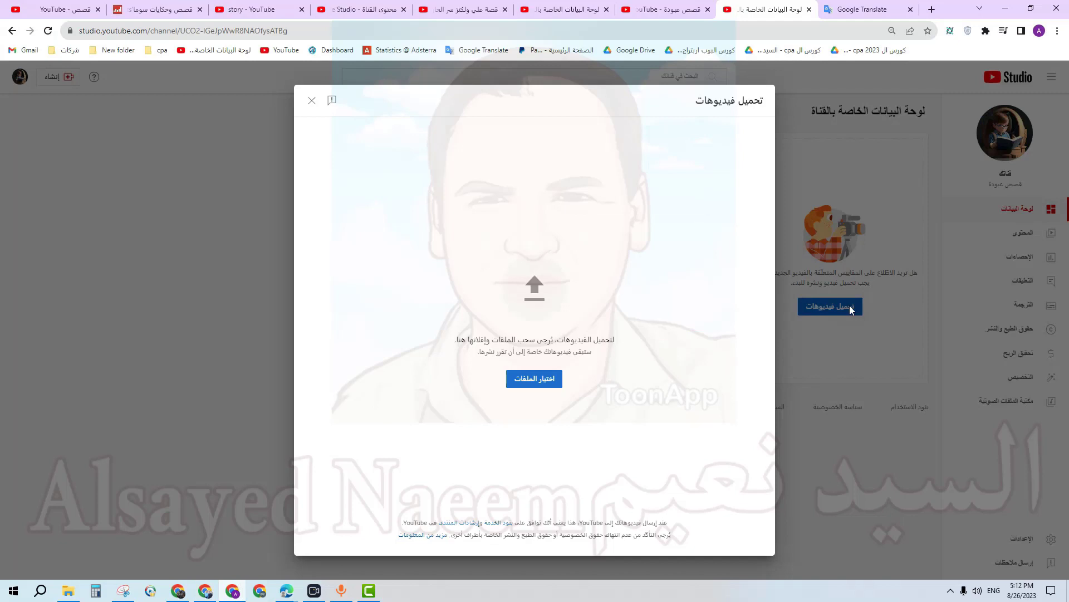
{"action": "left_click", "coordinate": [515, 387]}
{"action": "left_click_drag", "start_coordinate": [164, 128], "coordinate": [658, 279]}
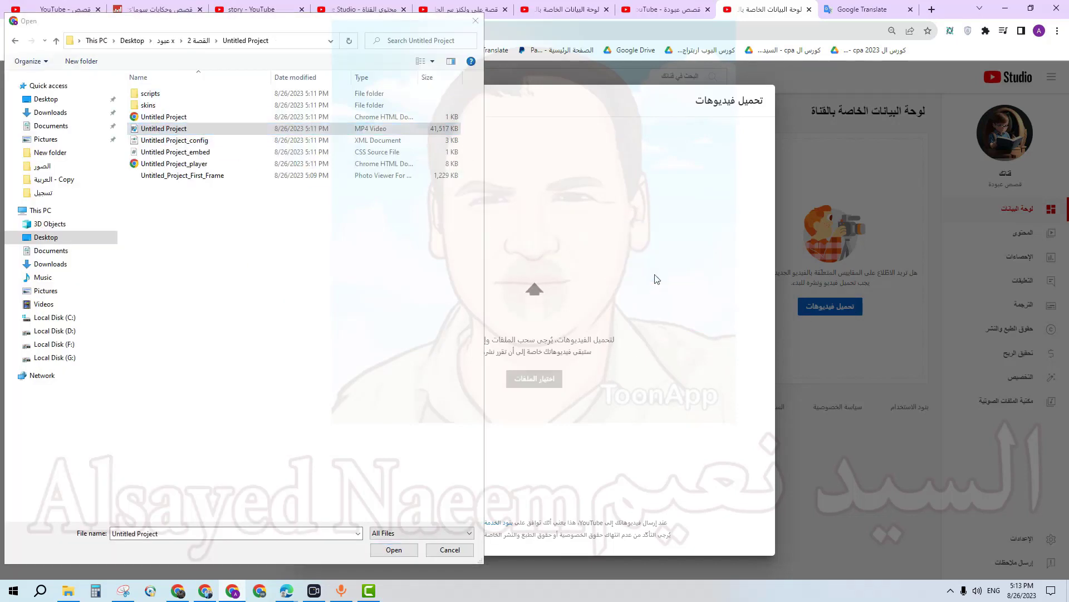
{"action": "left_click", "coordinate": [450, 550]}
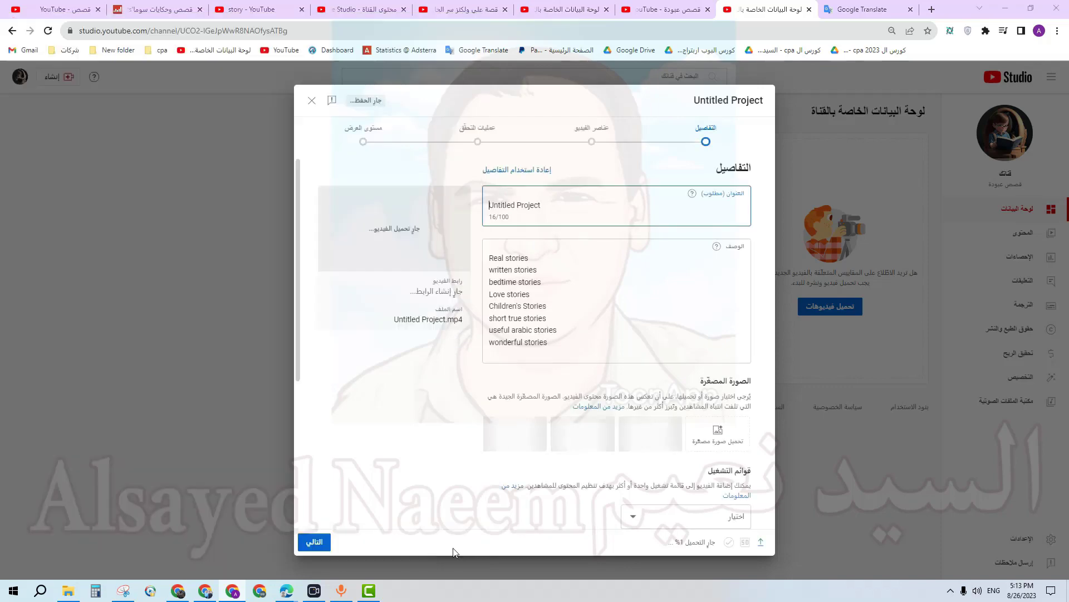
Step: Switch to the ChatGPT story chat and ask for a story title with "ممتاز ولكن اريد ان تقترح لى اسم للقصة"
{"action": "left_click", "coordinate": [178, 592]}
{"action": "left_click", "coordinate": [64, 7]}
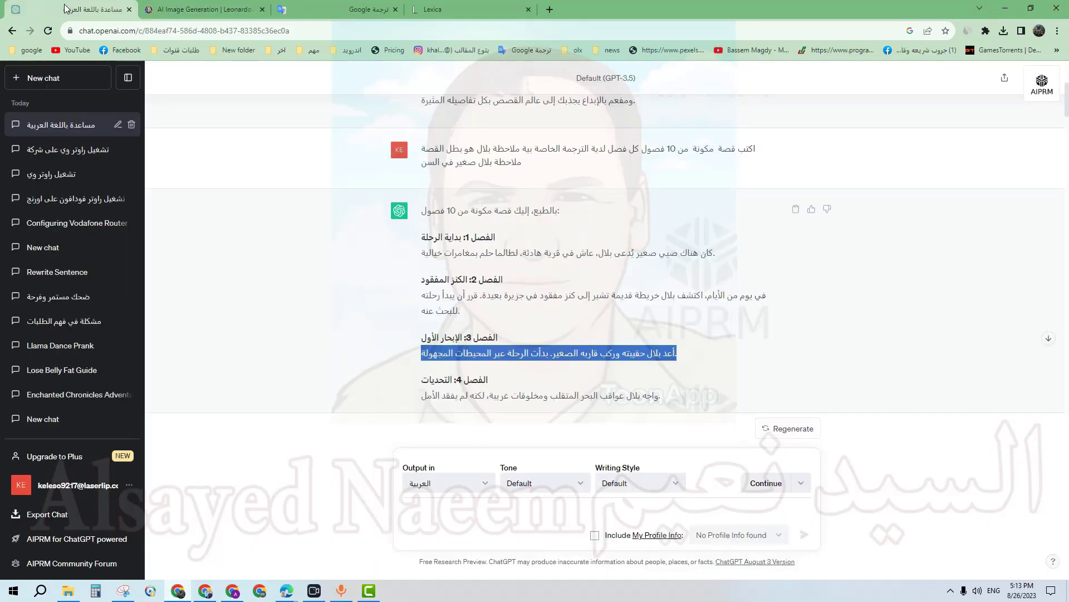
{"action": "scroll", "coordinate": [531, 285], "scroll_direction": "up", "scroll_amount": 4}
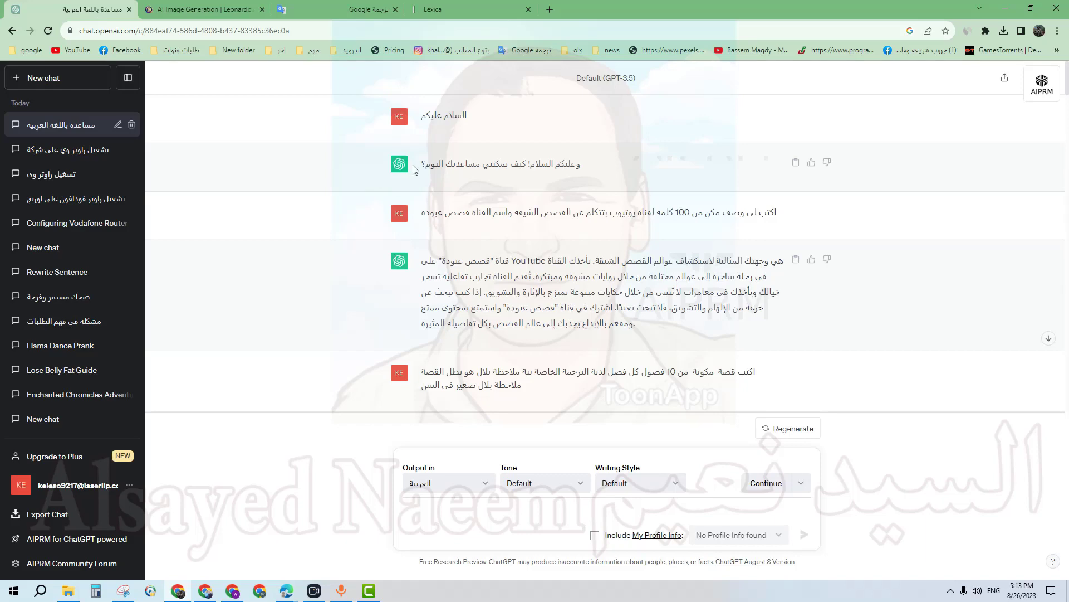
{"action": "scroll", "coordinate": [415, 169], "scroll_direction": "down", "scroll_amount": 20}
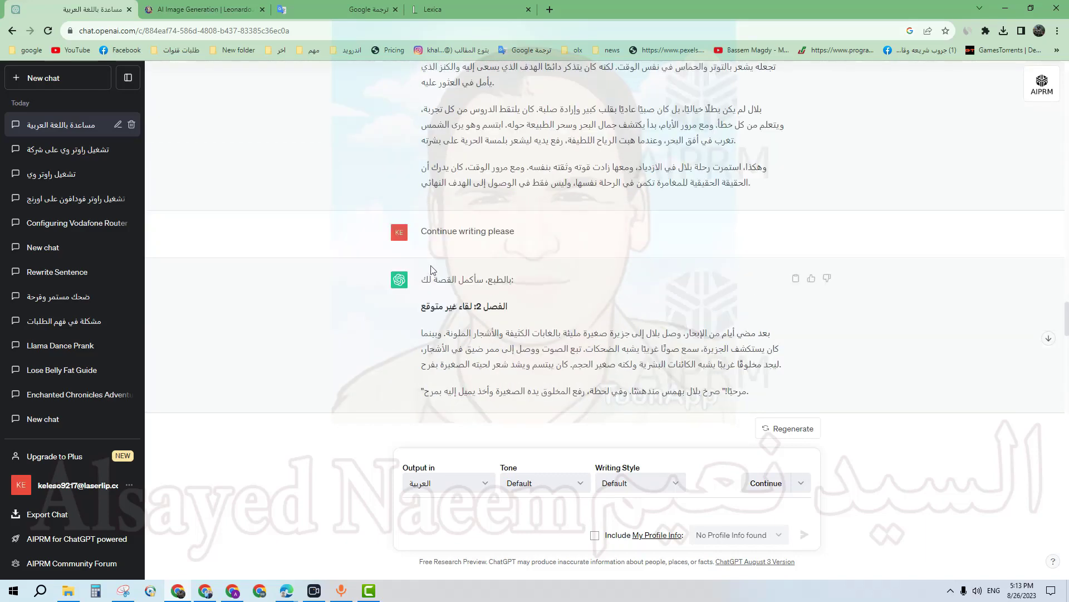
{"action": "scroll", "coordinate": [432, 270], "scroll_direction": "down", "scroll_amount": 15}
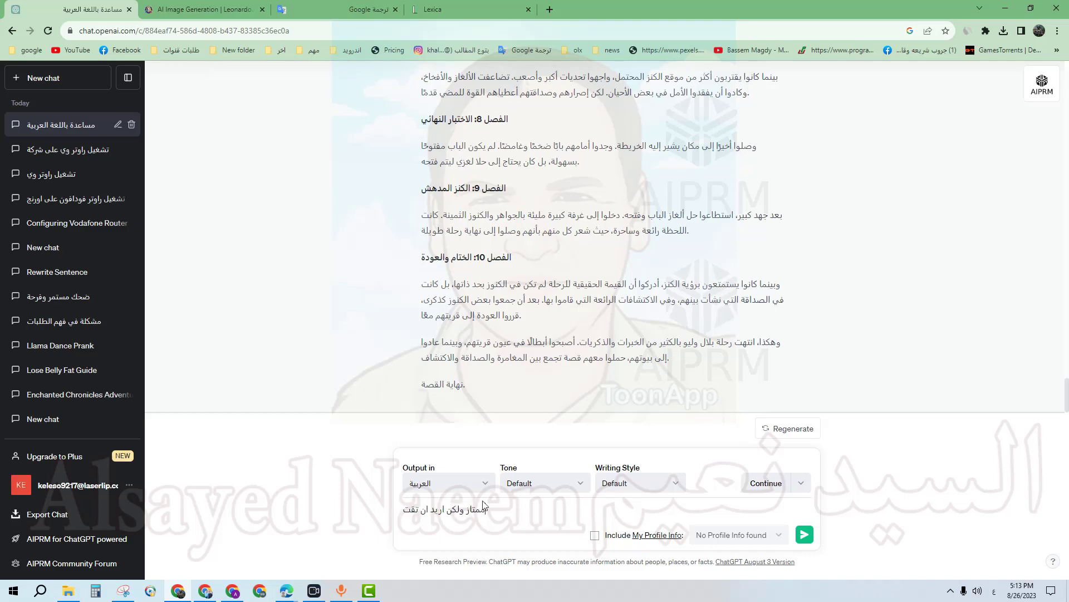
{"action": "type", "text": "رح لى اسم للق"}
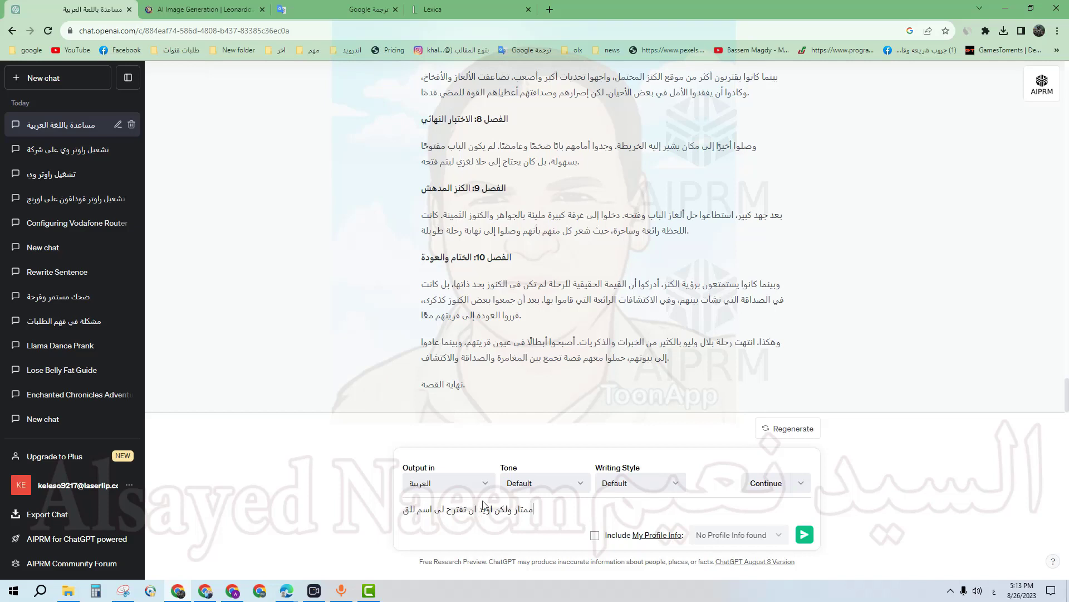
{"action": "type", "text": "صة"}
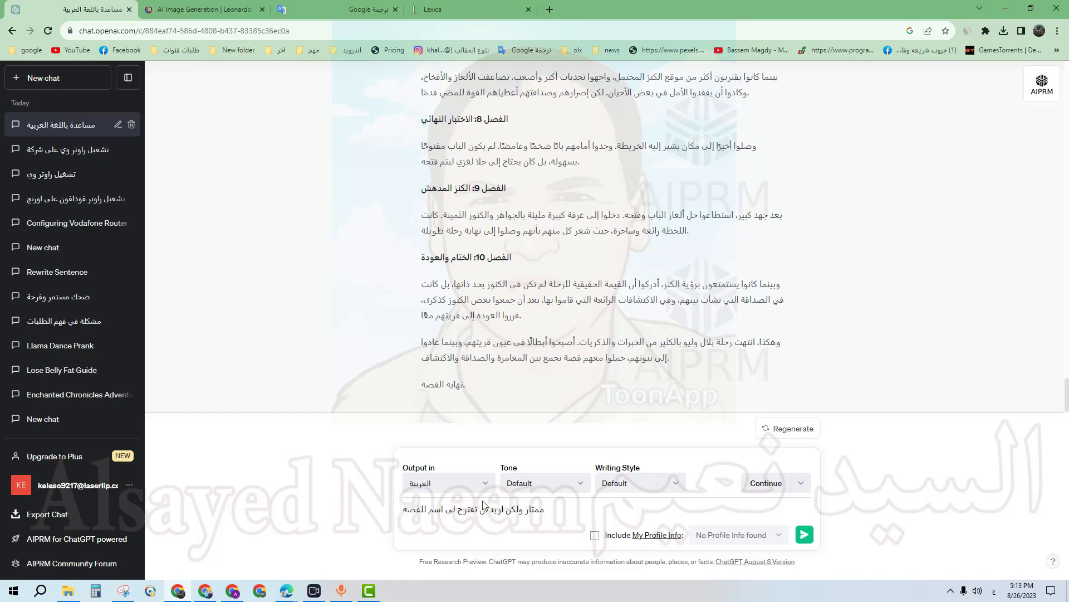
{"action": "key", "text": "Return"}
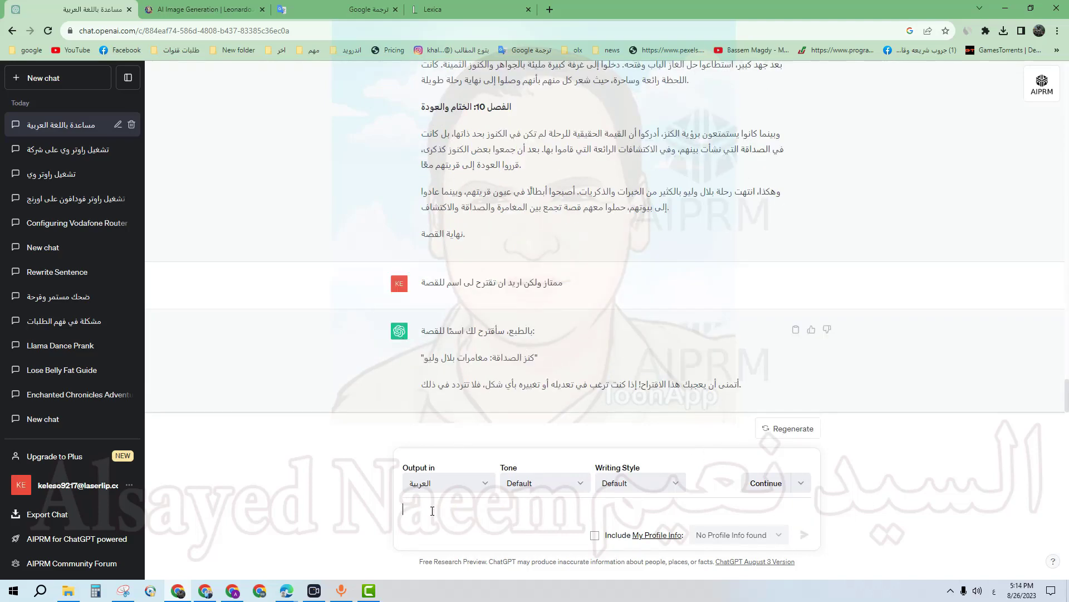
Step: Request an alternative story title from ChatGPT with the message "اريد اسم اخر للقصة"
{"action": "type", "text": "اريد اسم اخر"}
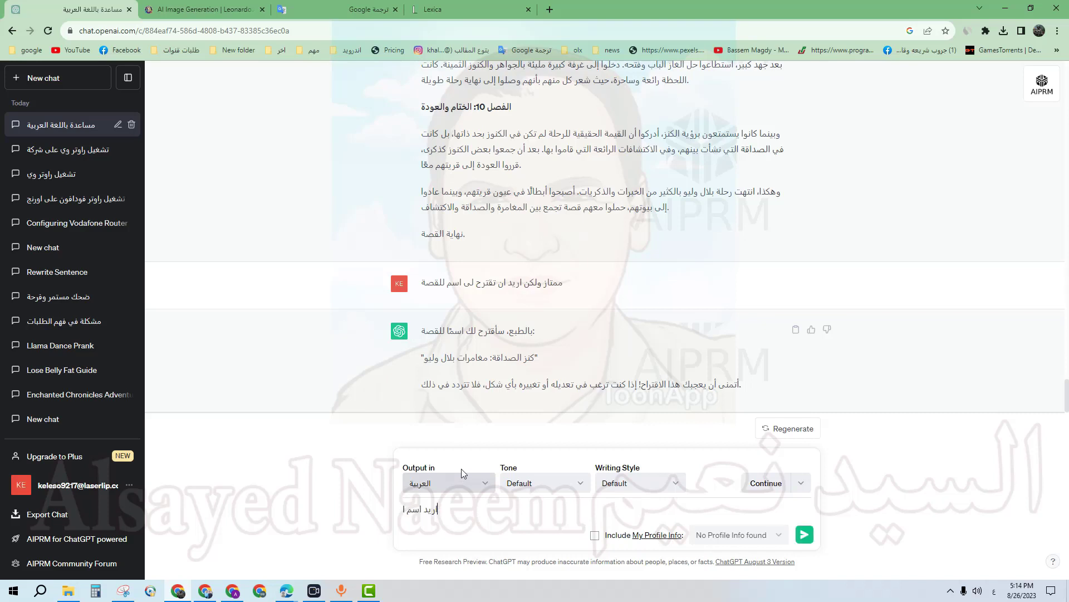
{"action": "type", "text": " للقصة"}
{"action": "key", "text": "Return"}
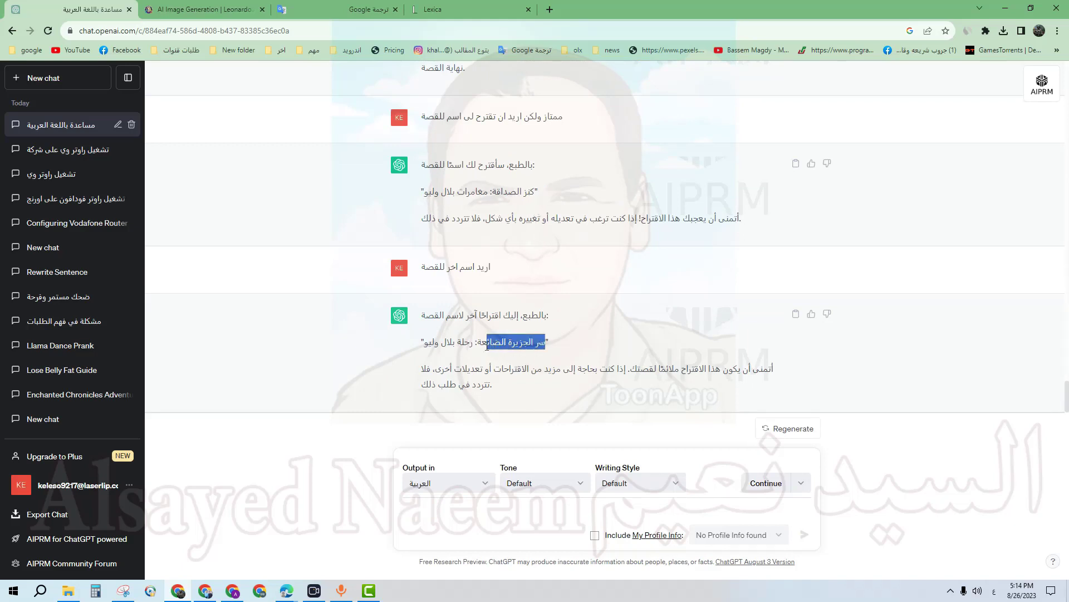
Step: Copy the suggested title "سر الجزيرة الضائعة: رحلة بلال وليو" and paste it over the Untitled Project video title in YouTube Studio
{"action": "left_click_drag", "start_coordinate": [487, 345], "coordinate": [440, 341]}
{"action": "right_click", "coordinate": [429, 342]}
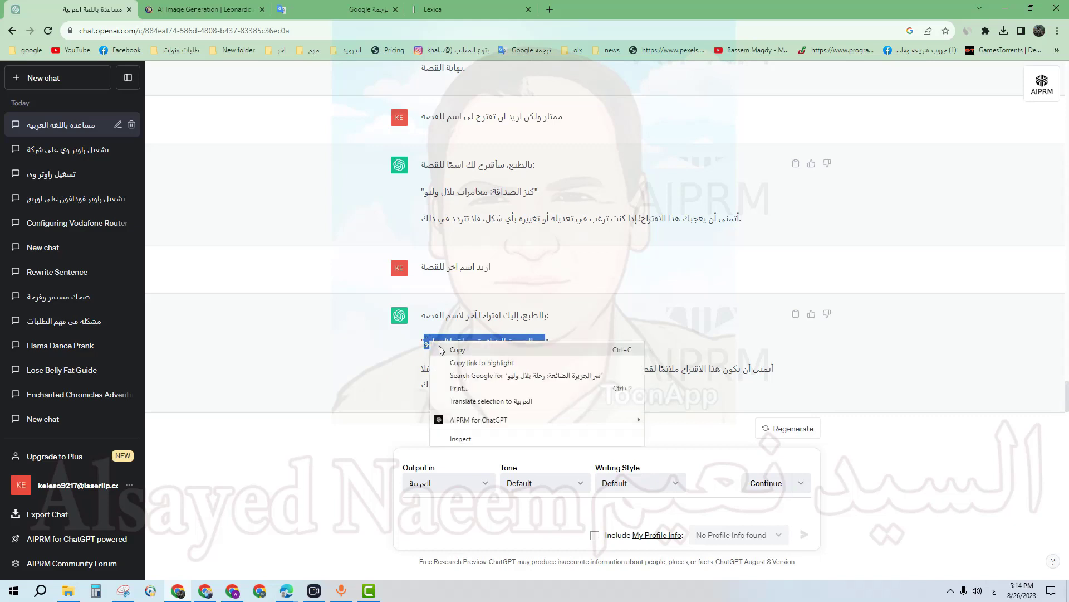
{"action": "left_click", "coordinate": [549, 348]}
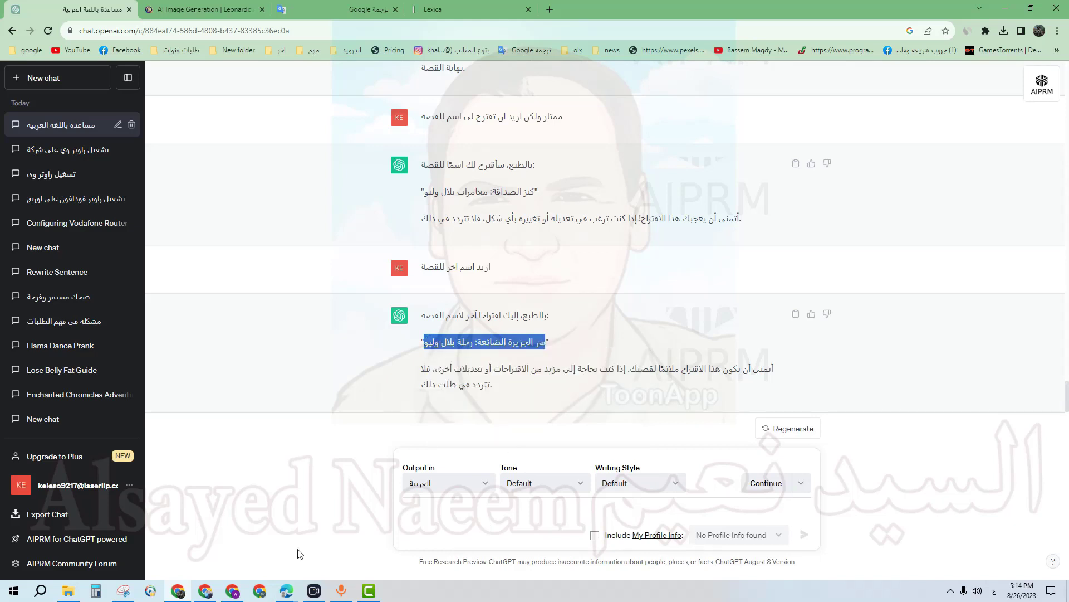
{"action": "left_click", "coordinate": [232, 591]}
{"action": "right_click", "coordinate": [532, 208]}
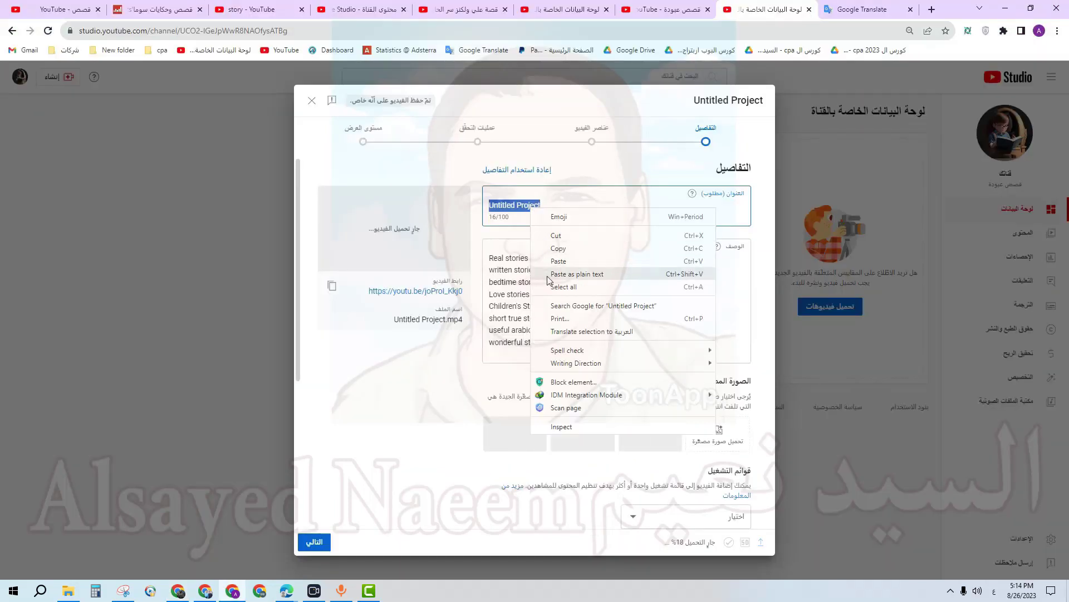
{"action": "left_click", "coordinate": [548, 276]}
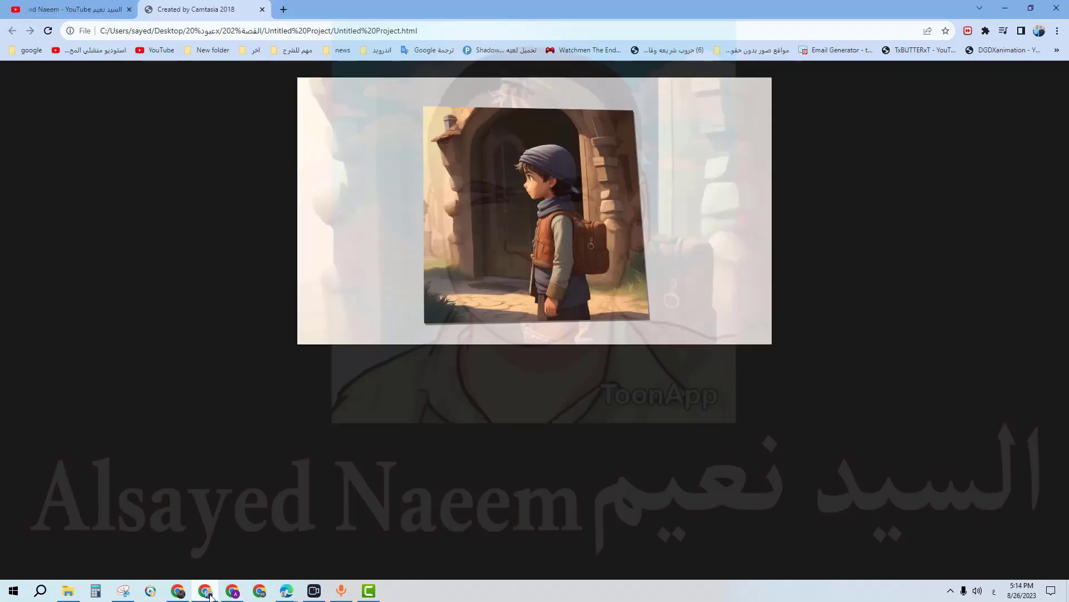
Step: Switch back to the ChatGPT chat and select the first suggested story title, beginning with "كنز الصداقة"
{"action": "left_click", "coordinate": [178, 591]}
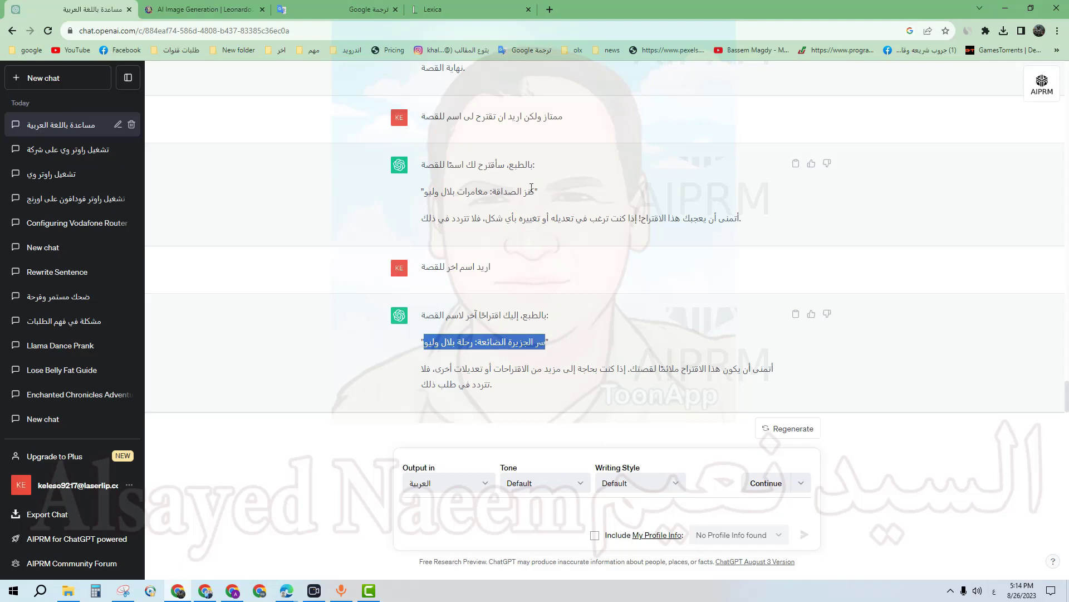
{"action": "left_click_drag", "start_coordinate": [533, 190], "coordinate": [507, 192]}
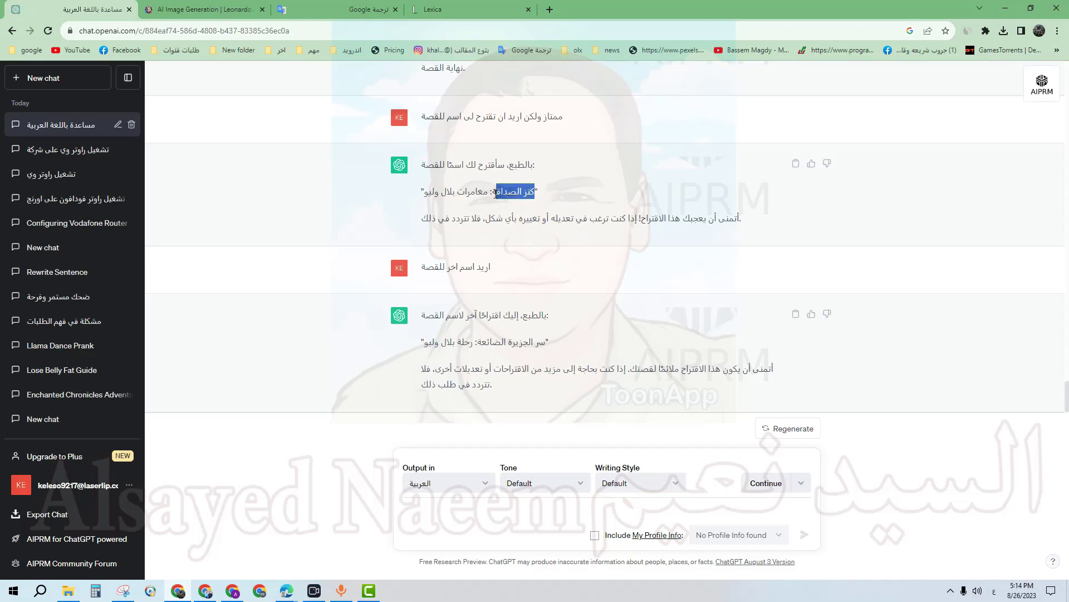